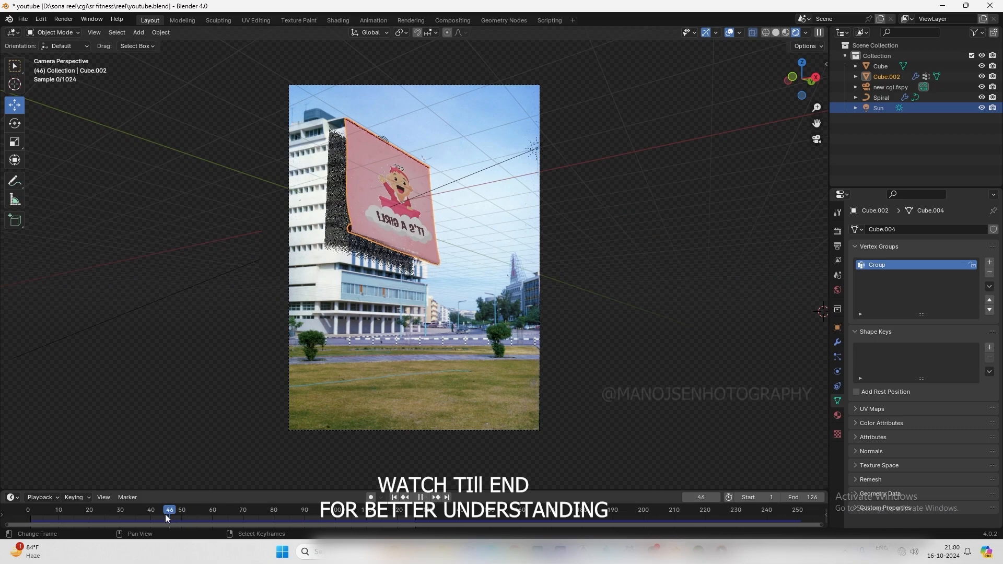
Play and scrub through the finished banner animation on the building to examine how the cloth unrolls
{"action": "left_click_drag", "start_coordinate": [70, 515], "coordinate": [55, 512]}
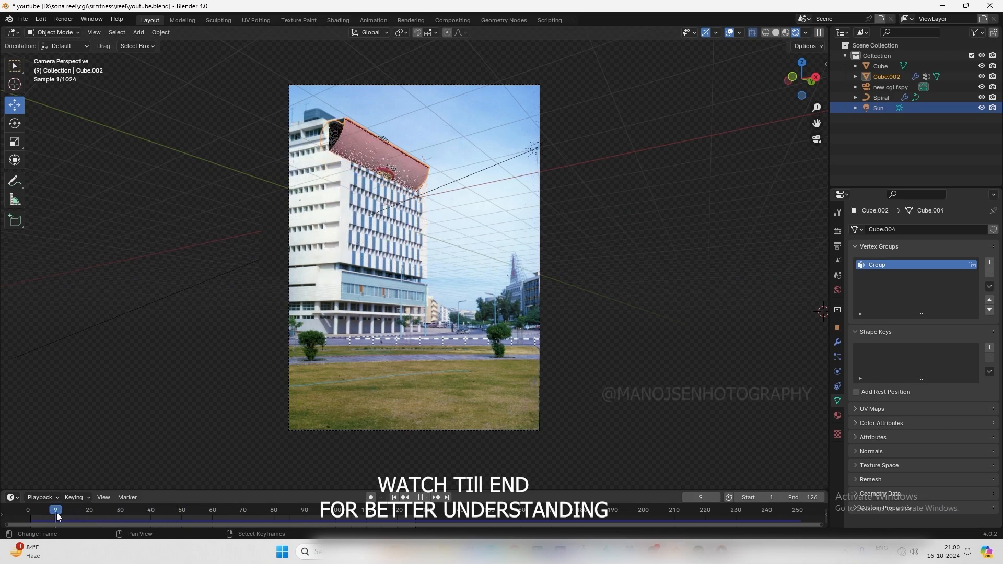
{"action": "key", "text": "space"}
{"action": "key", "text": "space"}
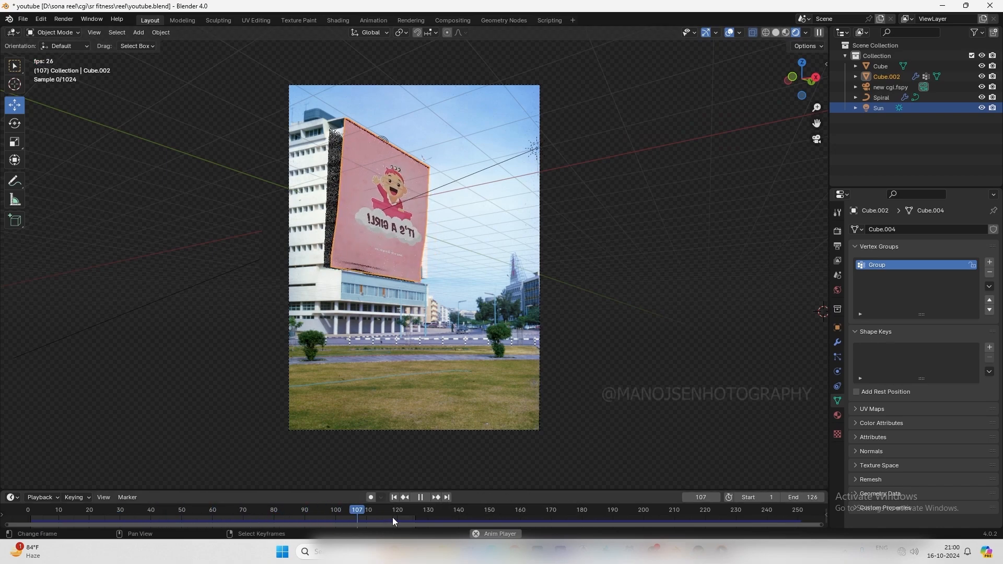
{"action": "key", "text": "space"}
{"action": "left_click", "coordinate": [356, 521]}
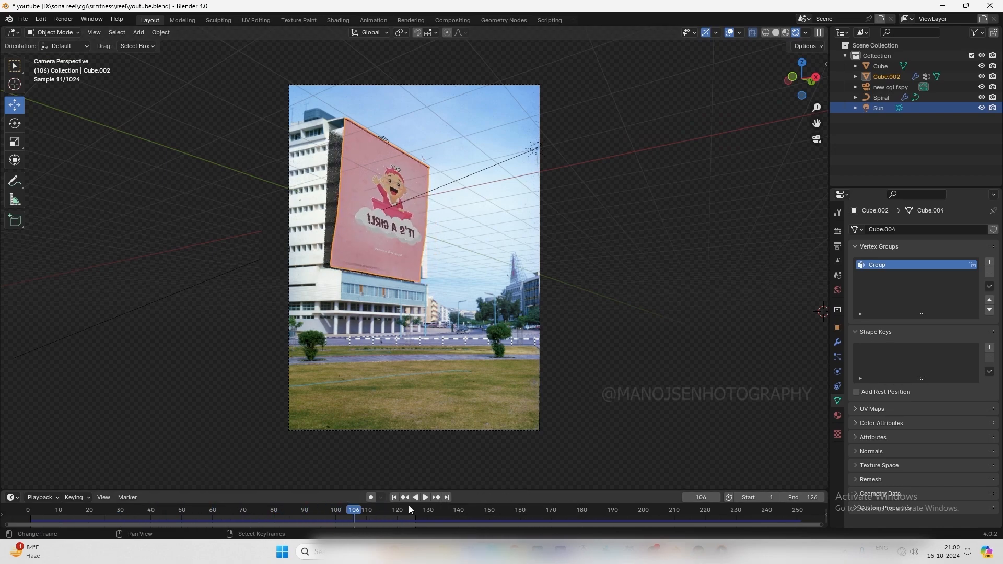
{"action": "left_click_drag", "start_coordinate": [342, 513], "coordinate": [154, 516]}
Start a new General file and delete the default camera, cube and light
{"action": "left_click", "coordinate": [23, 19]}
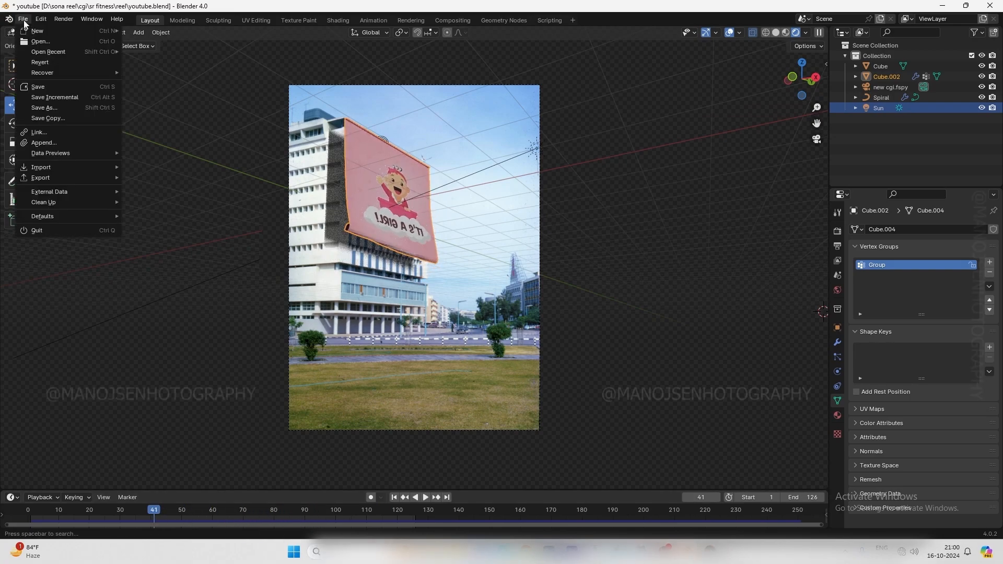
{"action": "mouse_move", "coordinate": [43, 30]}
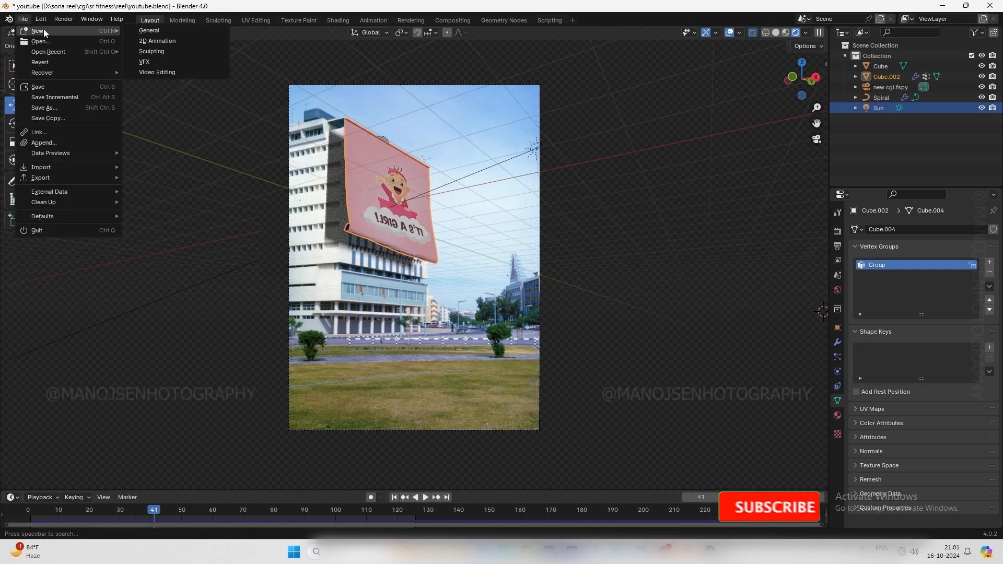
{"action": "left_click", "coordinate": [185, 33]}
{"action": "left_click", "coordinate": [525, 294]}
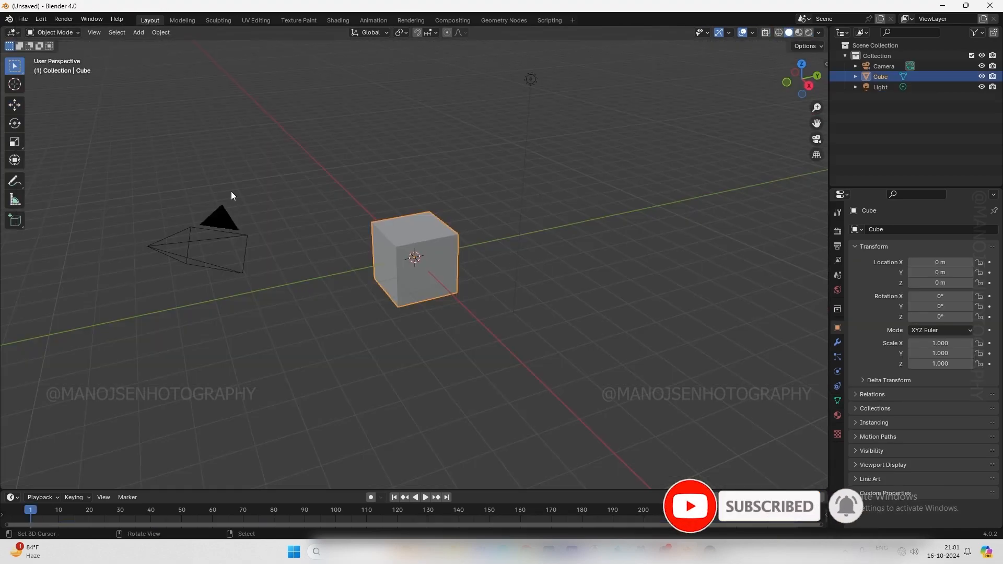
{"action": "left_click_drag", "start_coordinate": [180, 110], "coordinate": [612, 399]}
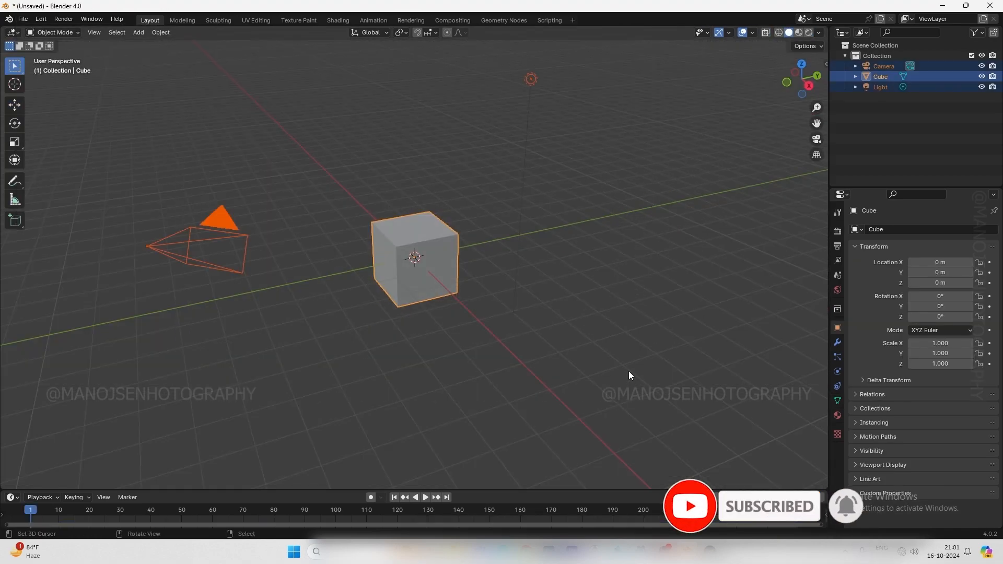
{"action": "key", "text": "Delete"}
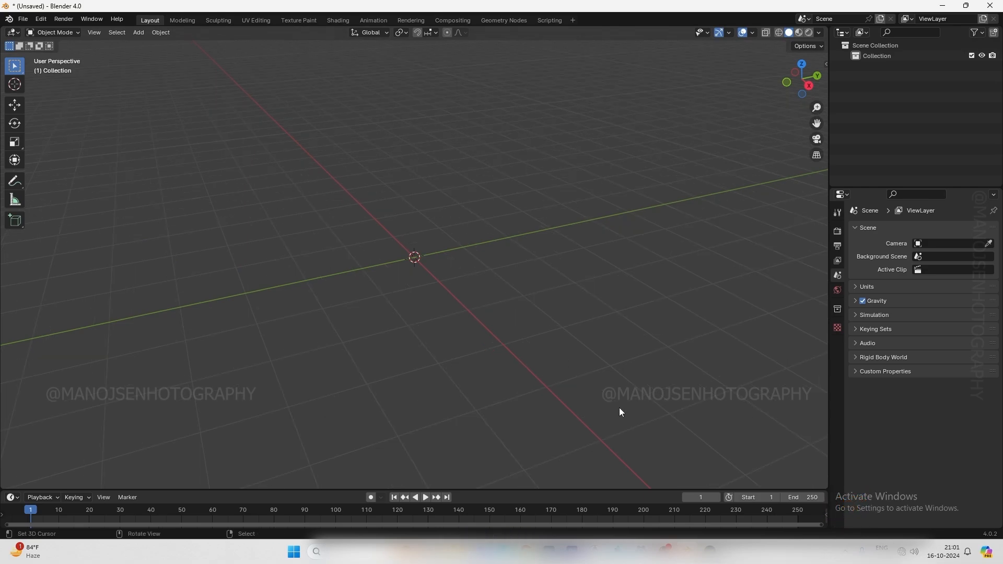
Switch to fSpy and load the building photo pexels-brettjordan-4552367 from the Downloads folder
{"action": "left_click", "coordinate": [679, 527]}
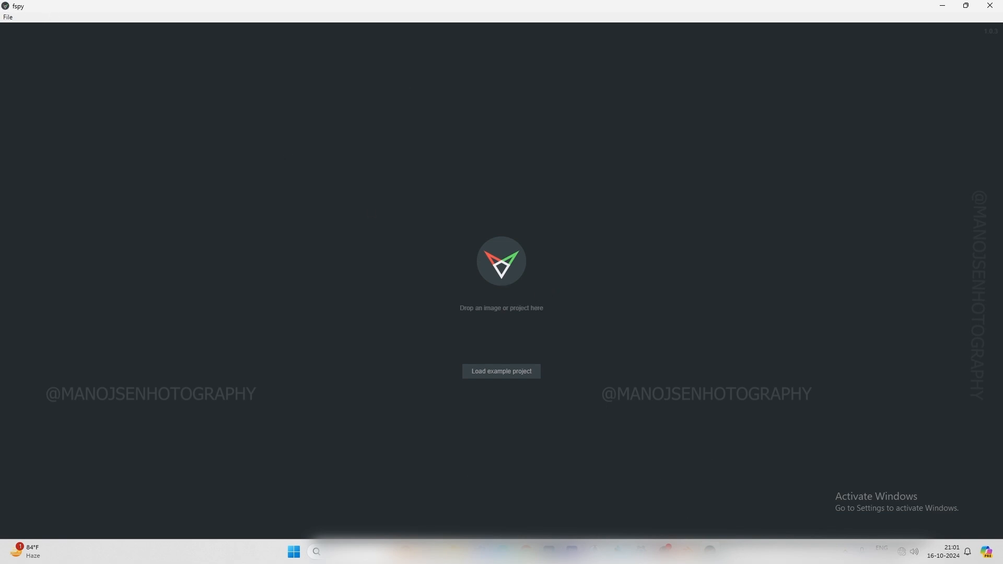
{"action": "mouse_move", "coordinate": [553, 542]}
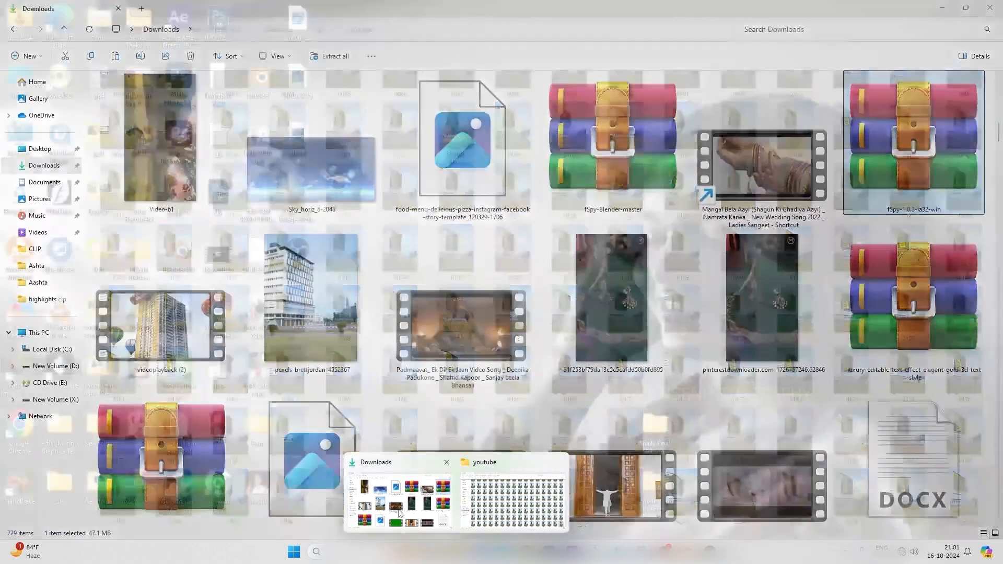
{"action": "left_click", "coordinate": [400, 500]}
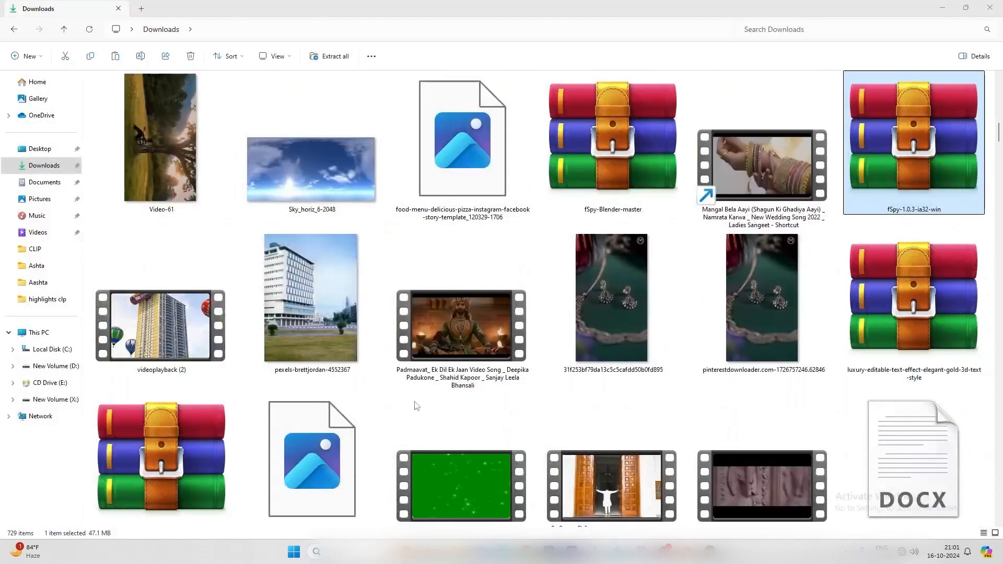
{"action": "left_click_drag", "start_coordinate": [314, 323], "coordinate": [472, 191]}
{"action": "key", "text": "alt+Tab"}
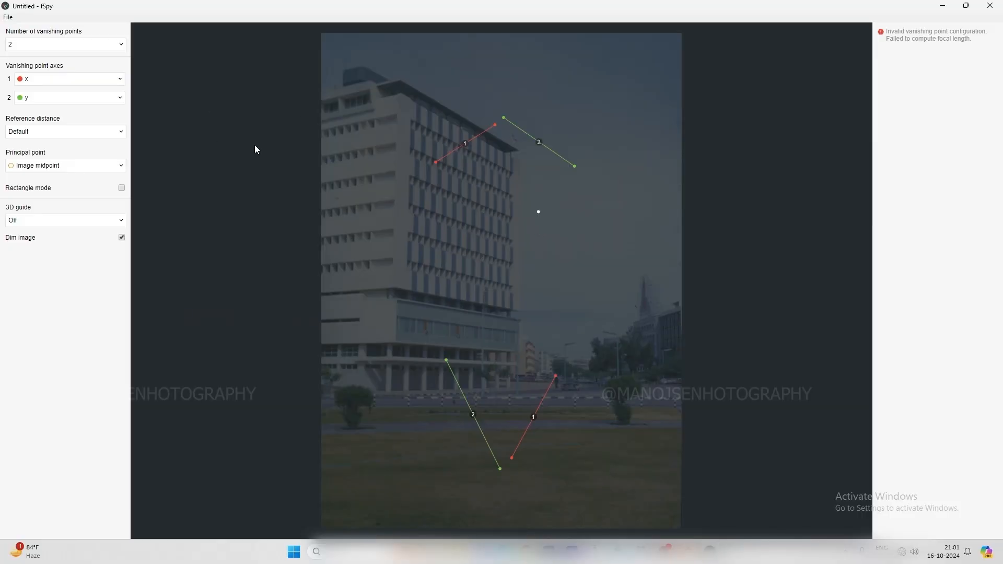
Set the vanishing point axes to y for the first and z for the second
{"action": "left_click", "coordinate": [44, 84]}
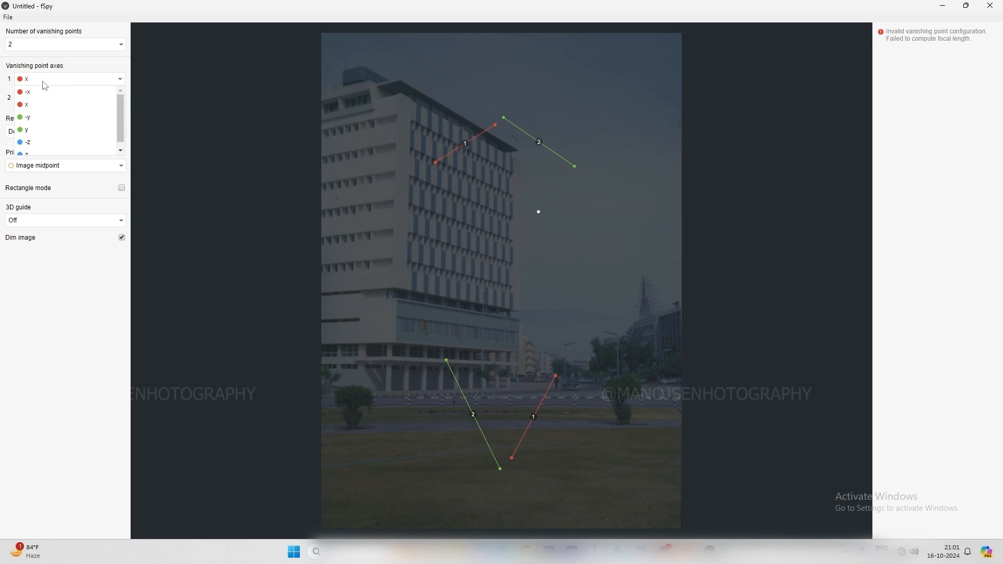
{"action": "left_click", "coordinate": [37, 132]}
{"action": "left_click", "coordinate": [60, 99]}
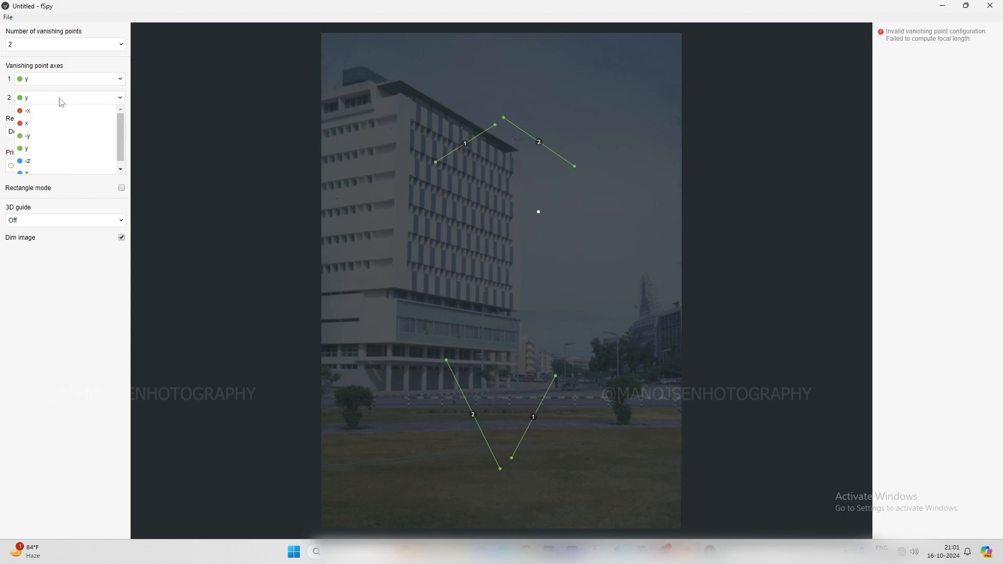
{"action": "left_click", "coordinate": [30, 172]}
Align one z-axis line with the striped facade's right vertical edge and one y-axis line with its sloping roof edge
{"action": "left_click_drag", "start_coordinate": [504, 118], "coordinate": [576, 61]}
{"action": "left_click_drag", "start_coordinate": [575, 167], "coordinate": [575, 359]}
{"action": "left_click_drag", "start_coordinate": [577, 63], "coordinate": [519, 150]}
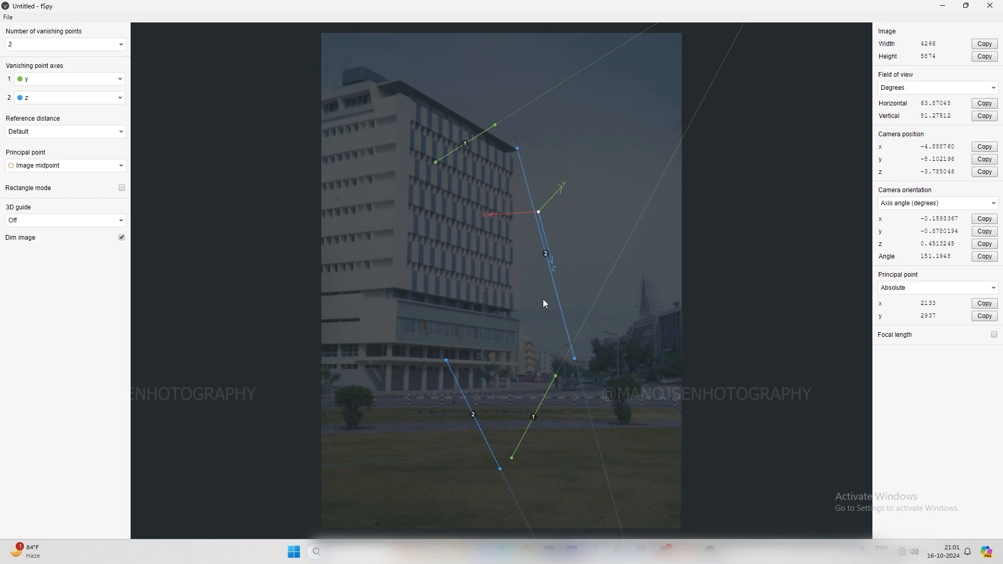
{"action": "left_click_drag", "start_coordinate": [575, 362], "coordinate": [518, 366]}
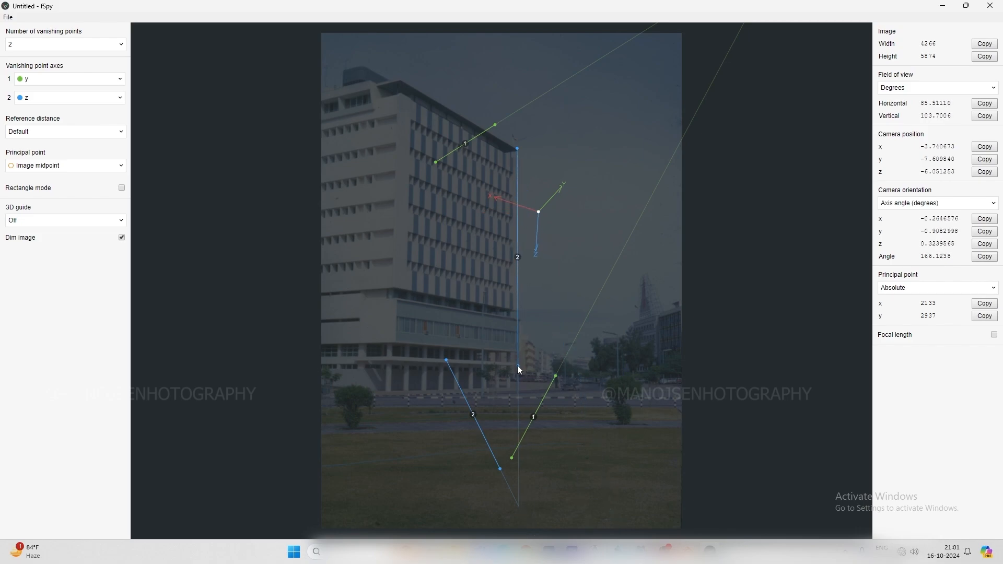
{"action": "left_click_drag", "start_coordinate": [436, 162], "coordinate": [404, 81]}
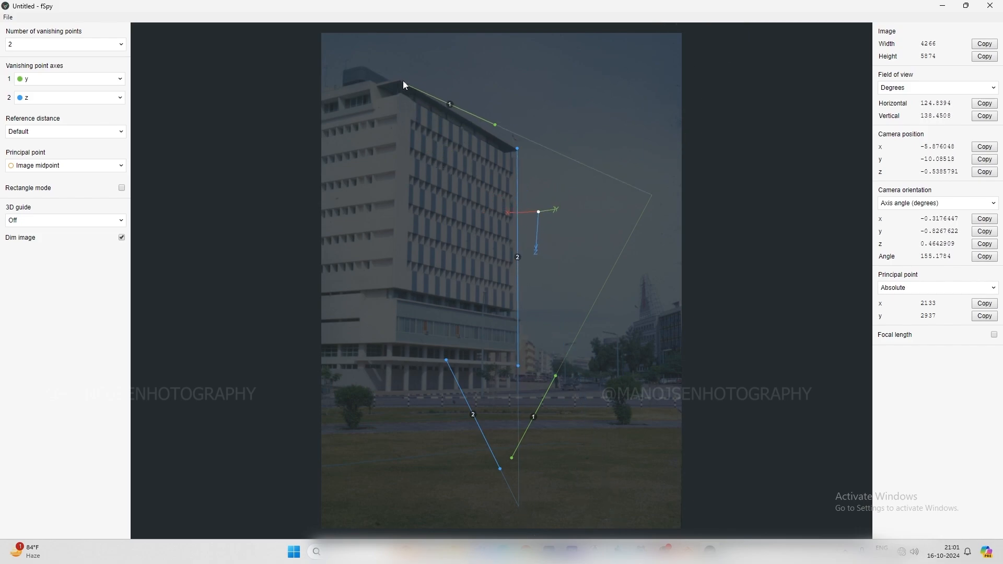
{"action": "left_click_drag", "start_coordinate": [496, 123], "coordinate": [517, 149]}
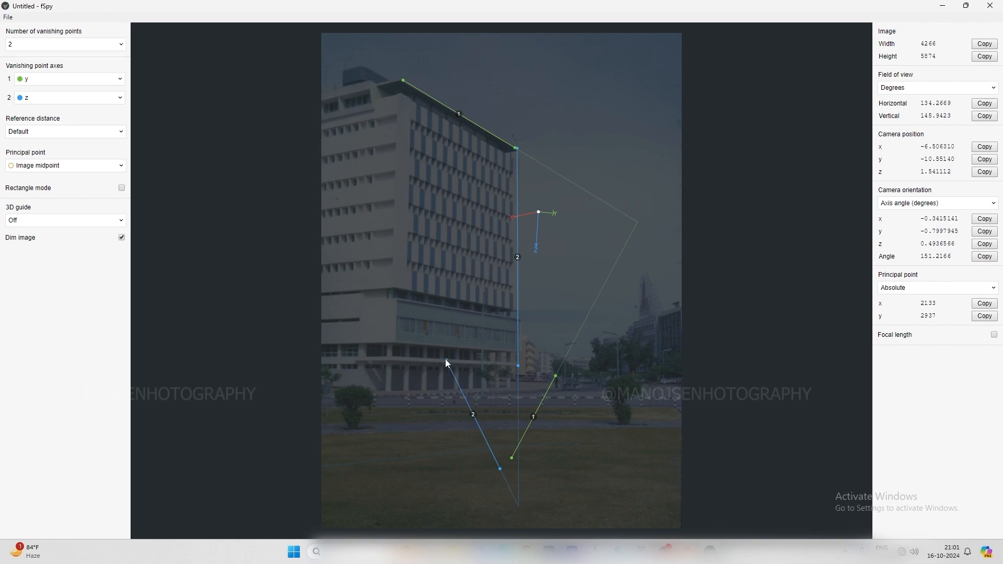
Align the remaining z-axis line with the facade's left vertical edge and the remaining y-axis line with its lower edge above the ground-floor columns
{"action": "left_click_drag", "start_coordinate": [448, 364], "coordinate": [403, 80]}
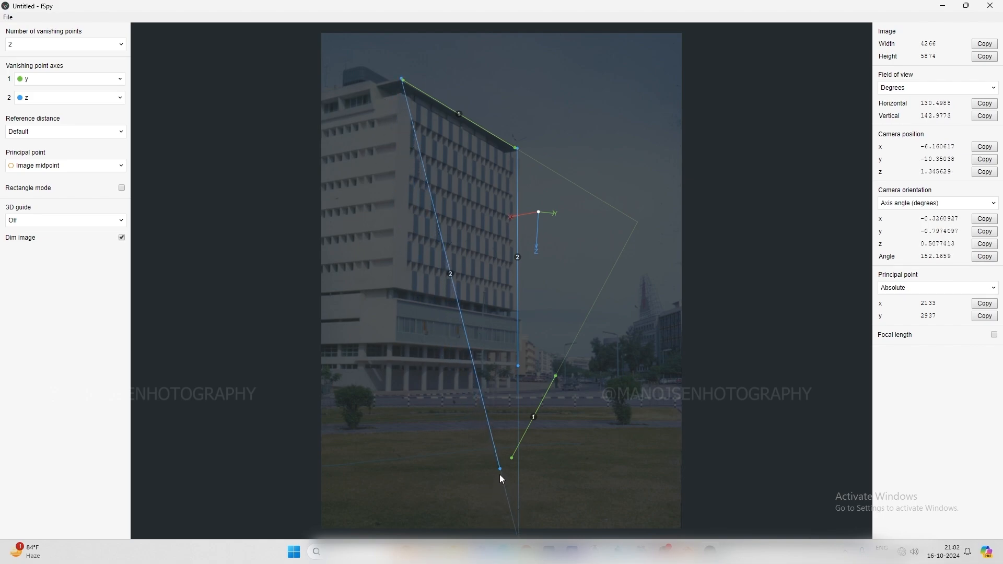
{"action": "left_click_drag", "start_coordinate": [500, 475], "coordinate": [394, 343]}
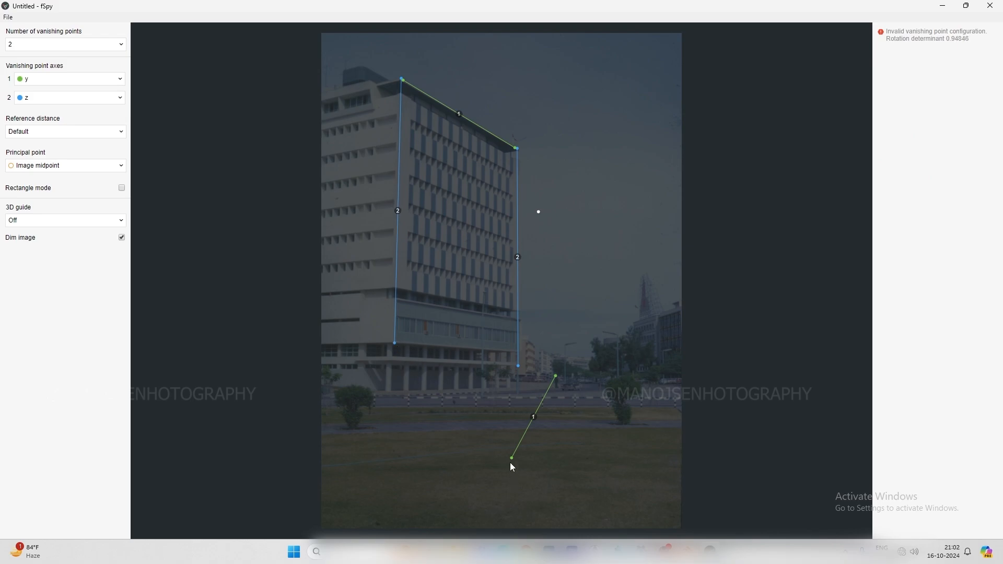
{"action": "left_click_drag", "start_coordinate": [513, 467], "coordinate": [393, 342]}
{"action": "left_click_drag", "start_coordinate": [557, 376], "coordinate": [518, 353]}
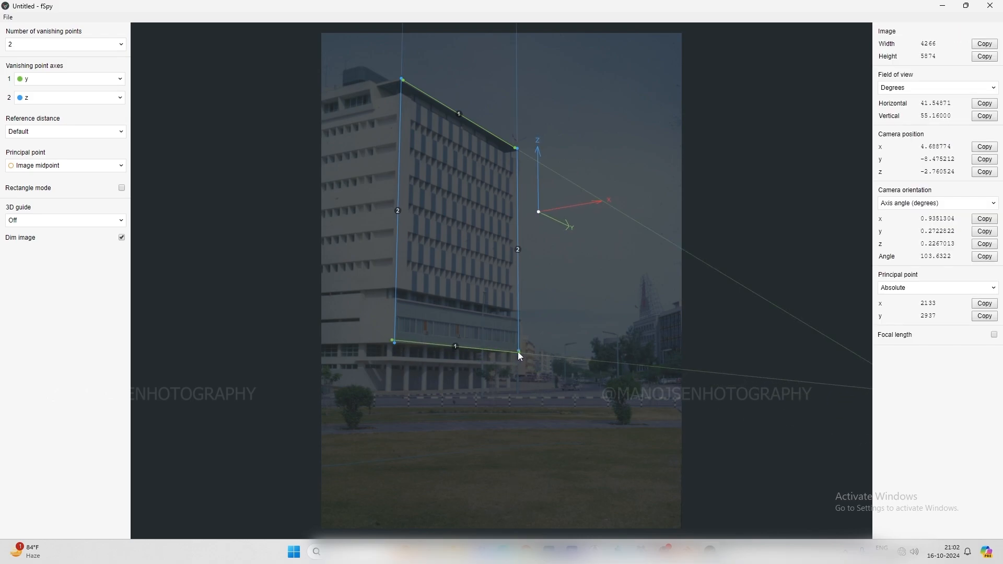
Set the 3D guide to Box and move the origin onto the left part of the striped facade
{"action": "left_click", "coordinate": [38, 220]}
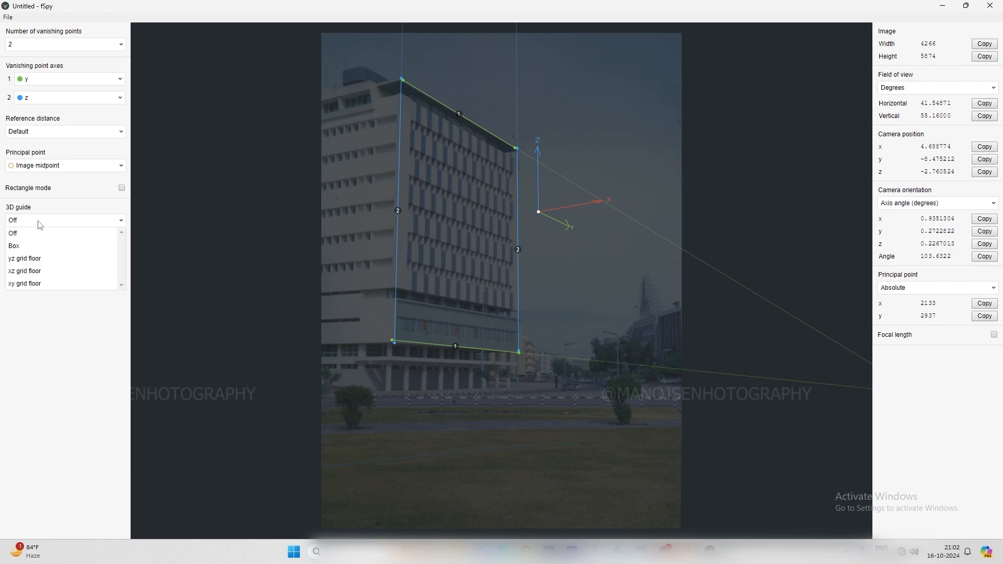
{"action": "left_click", "coordinate": [21, 246]}
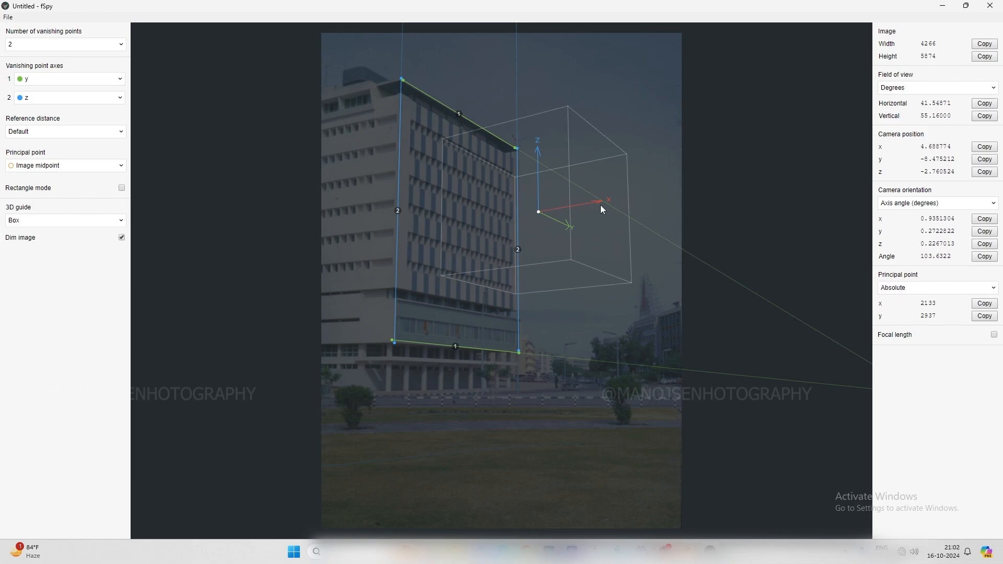
{"action": "left_click_drag", "start_coordinate": [540, 212], "coordinate": [415, 207]}
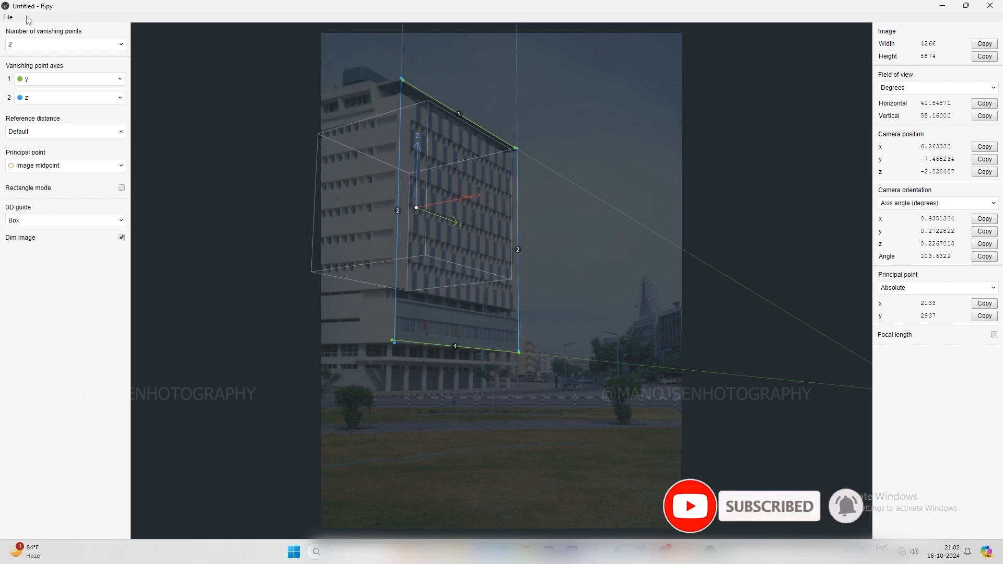
Save the camera-matching project as HH in the sr fitness folder
{"action": "left_click", "coordinate": [9, 18]}
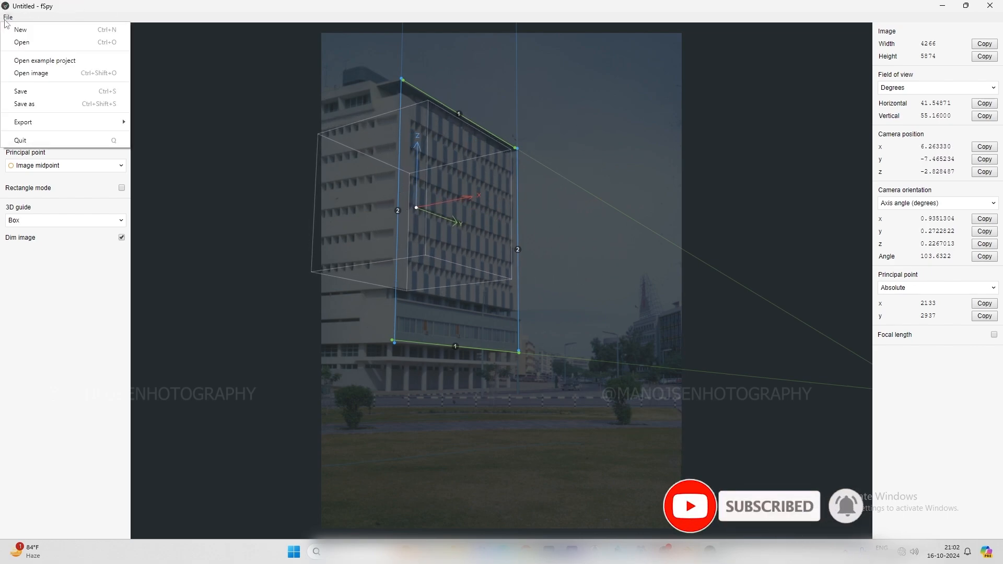
{"action": "left_click", "coordinate": [24, 104]}
{"action": "type", "text": "HH"}
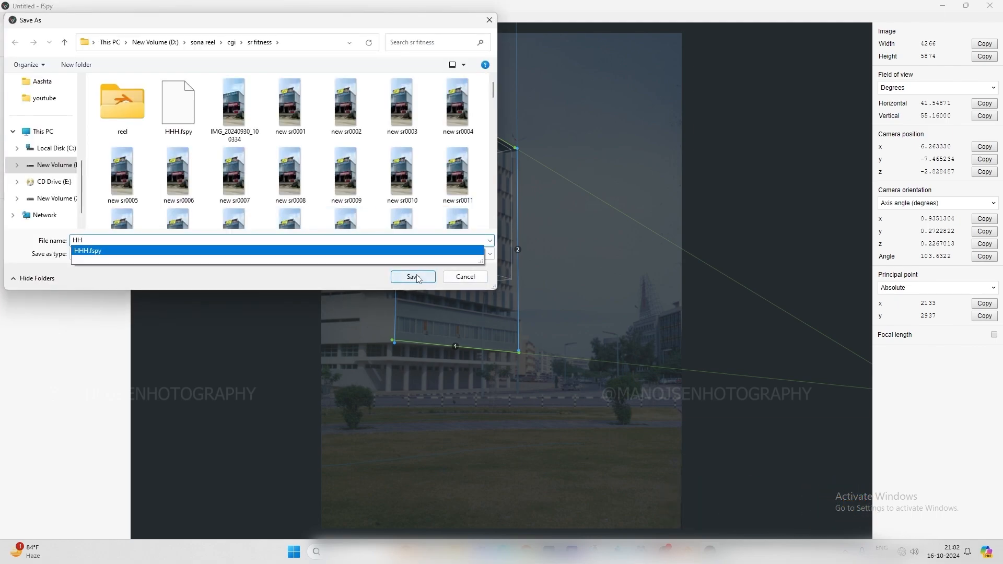
{"action": "left_click", "coordinate": [432, 277]}
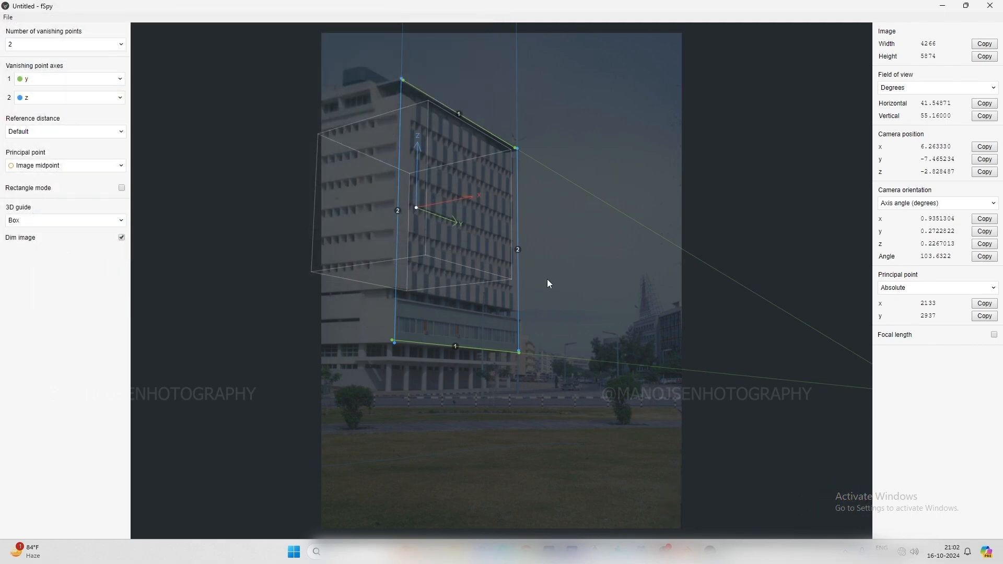
Switch back to Blender and import the fSpy project new cgi.fspy from D:\sona reel\cgi
{"action": "left_click", "coordinate": [943, 6]}
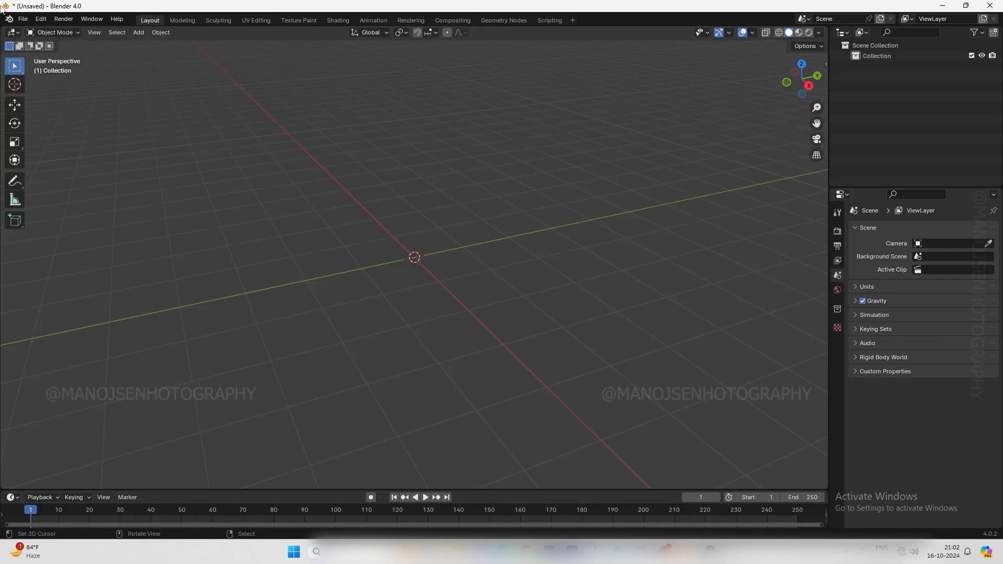
{"action": "left_click", "coordinate": [23, 21]}
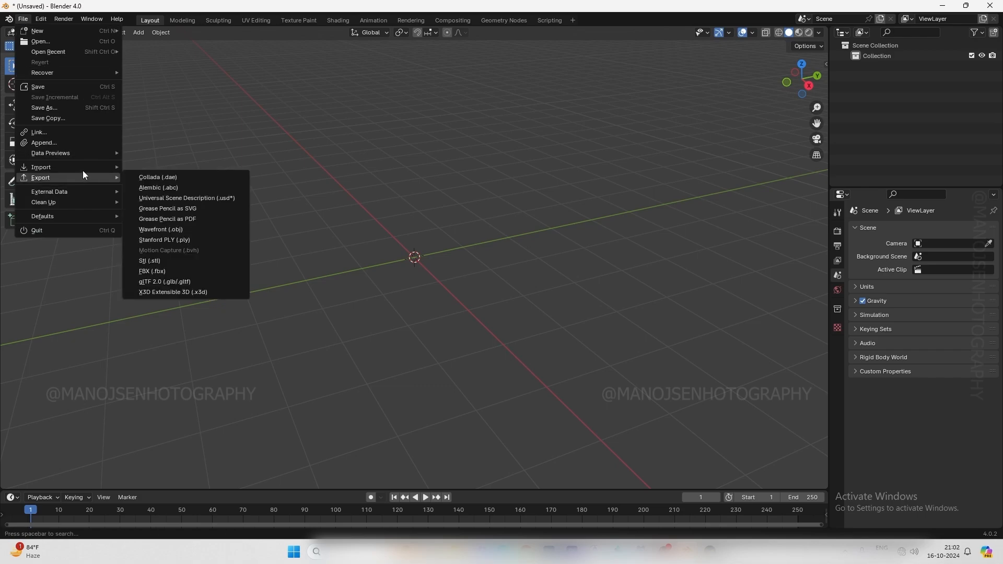
{"action": "mouse_move", "coordinate": [86, 169]}
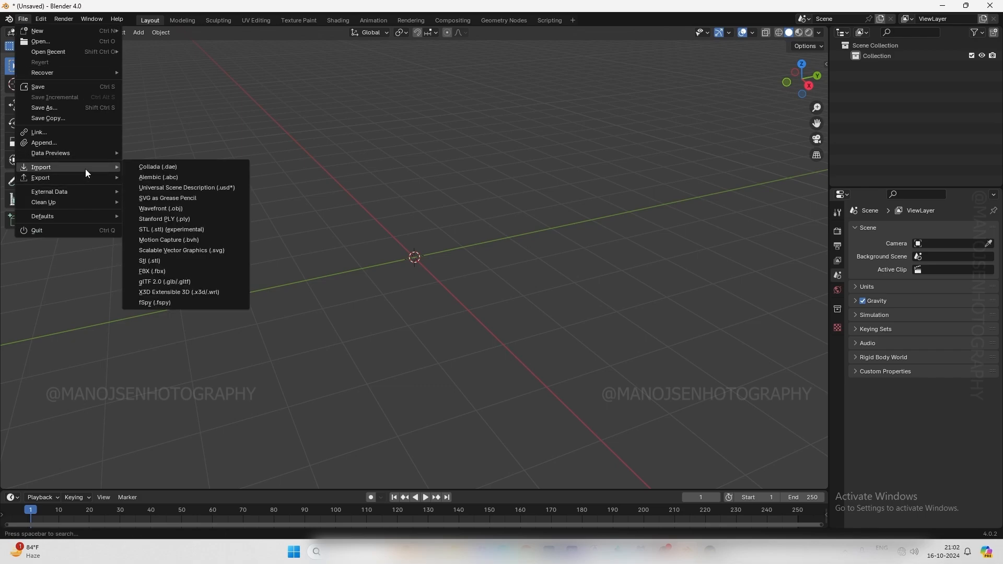
{"action": "left_click", "coordinate": [162, 303]}
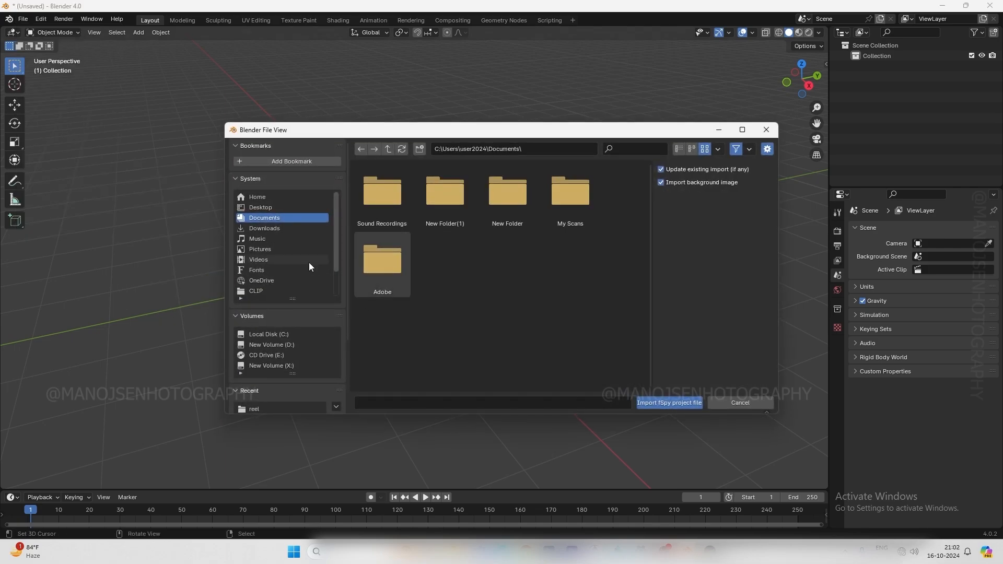
{"action": "left_click", "coordinate": [287, 347]}
{"action": "scroll", "coordinate": [551, 277], "scroll_direction": "down", "scroll_amount": 1}
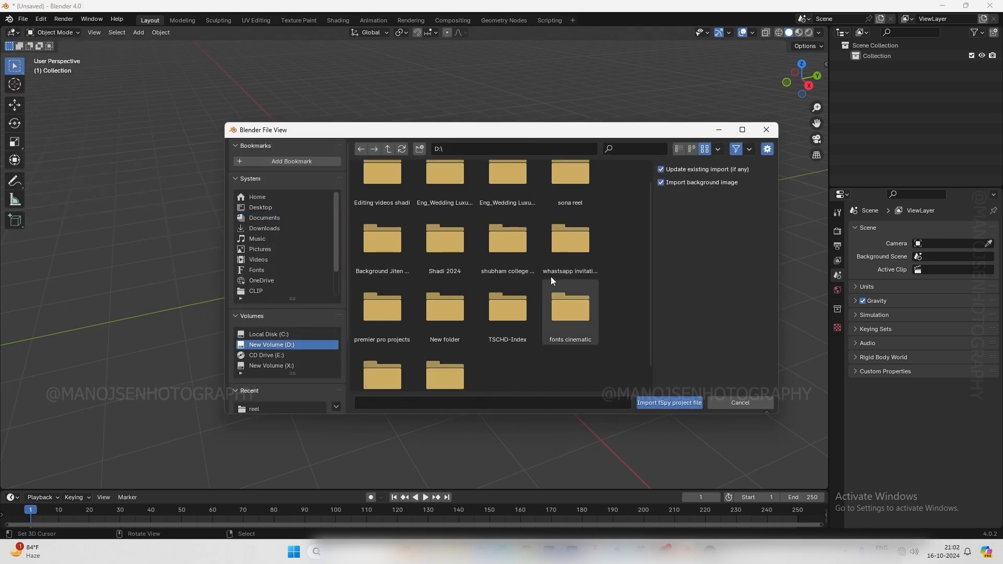
{"action": "left_click", "coordinate": [575, 196]}
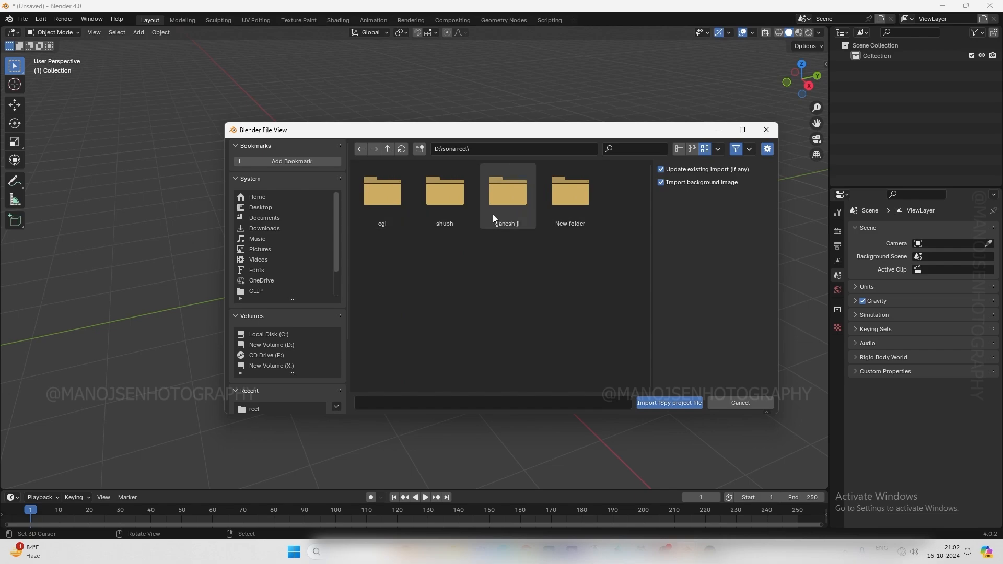
{"action": "left_click", "coordinate": [389, 195]}
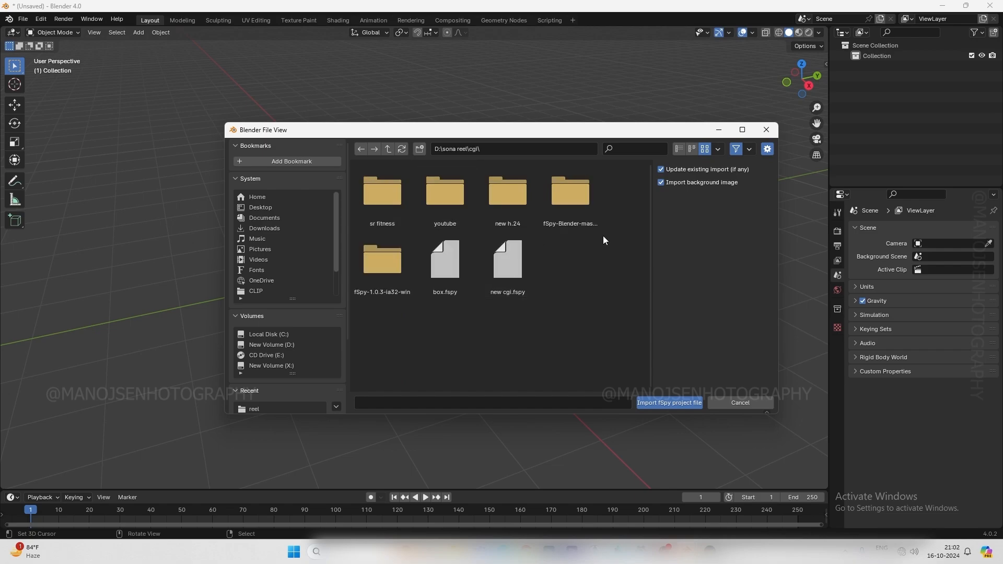
{"action": "double_click", "coordinate": [504, 288]}
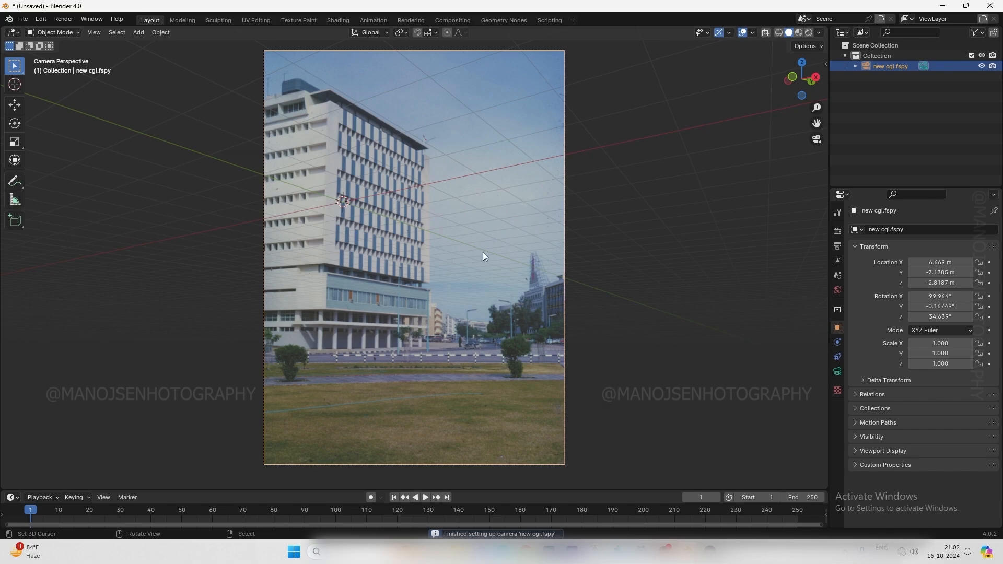
Set the opacity of the camera's background image to 1.000
{"action": "scroll", "coordinate": [469, 236], "scroll_direction": "down", "scroll_amount": 1}
{"action": "scroll", "coordinate": [469, 237], "scroll_direction": "up", "scroll_amount": 1}
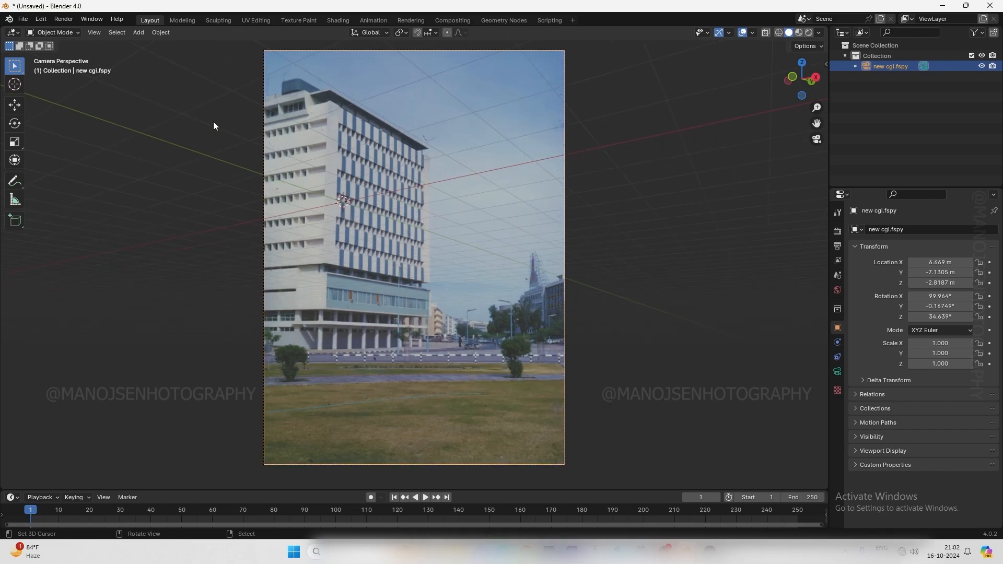
{"action": "left_click", "coordinate": [837, 371]}
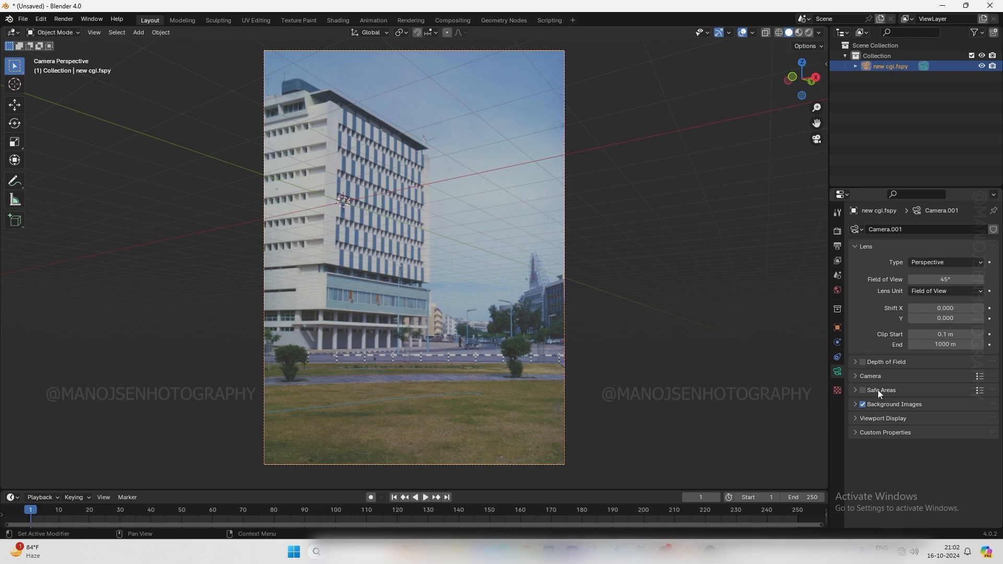
{"action": "left_click", "coordinate": [858, 407]}
{"action": "scroll", "coordinate": [909, 444], "scroll_direction": "down", "scroll_amount": 4}
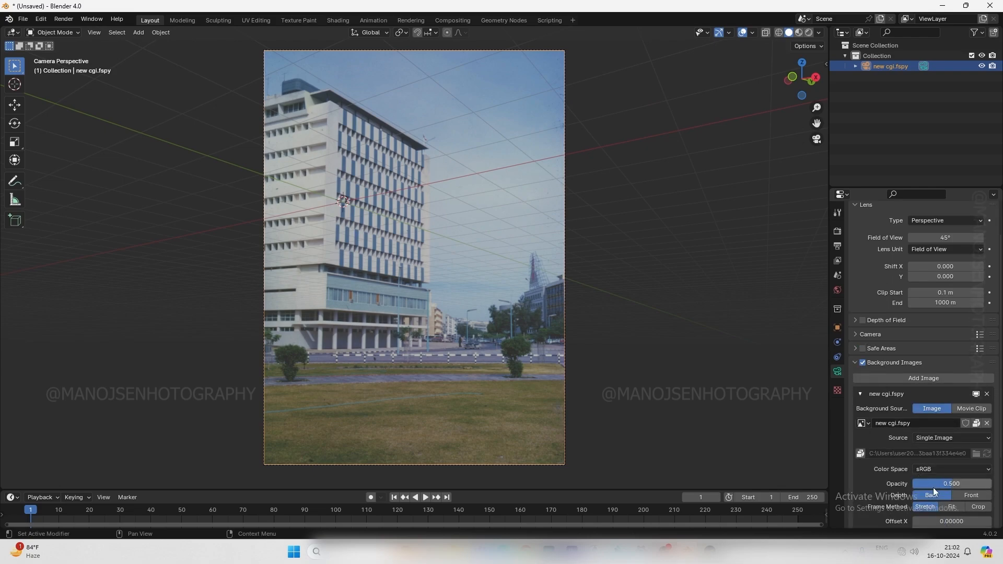
{"action": "left_click_drag", "start_coordinate": [952, 442], "coordinate": [992, 442]}
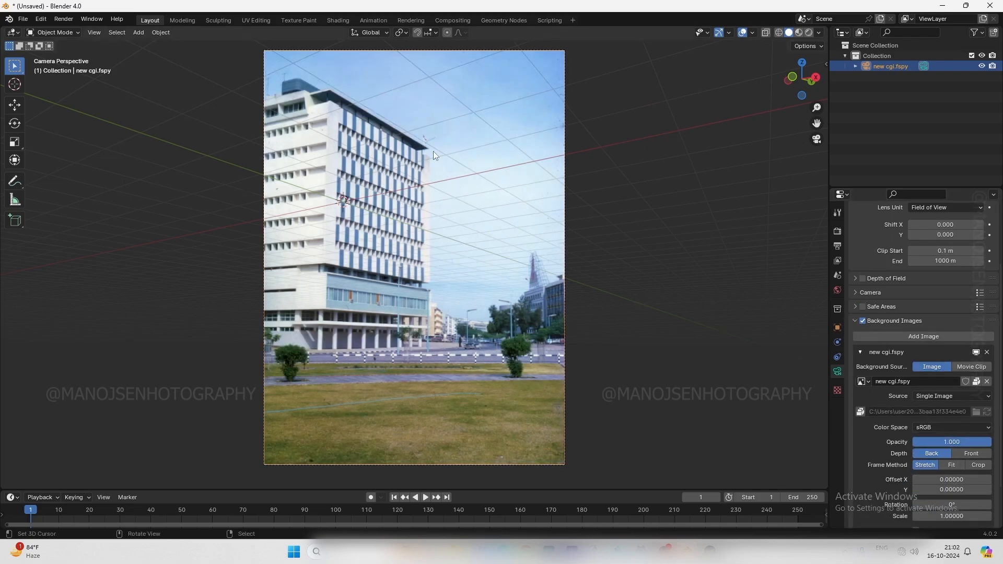
Add a cube mesh to the camera-matched scene
{"action": "scroll", "coordinate": [449, 197], "scroll_direction": "up", "scroll_amount": 3}
{"action": "scroll", "coordinate": [447, 194], "scroll_direction": "down", "scroll_amount": 4}
{"action": "scroll", "coordinate": [441, 178], "scroll_direction": "up", "scroll_amount": 2}
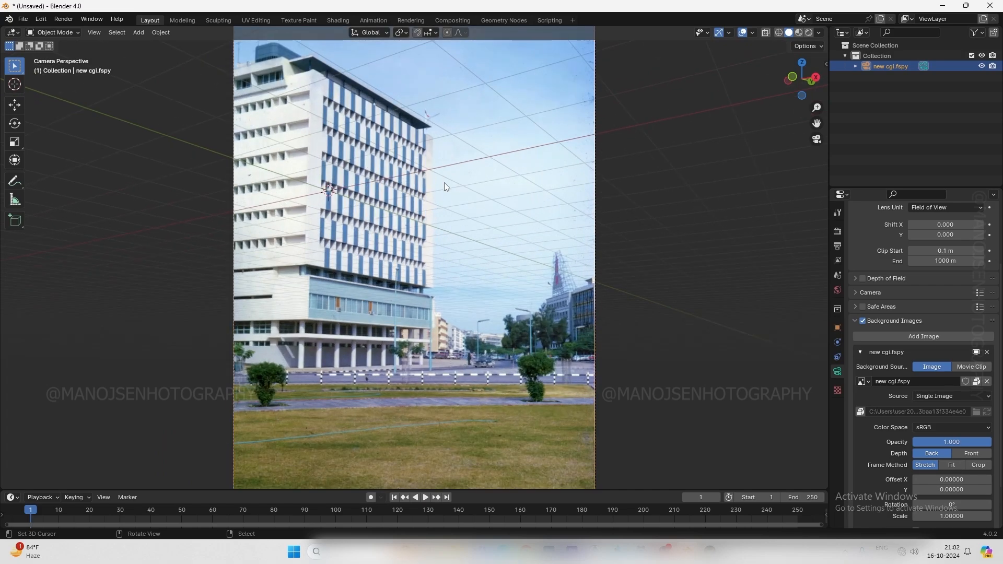
{"action": "scroll", "coordinate": [444, 183], "scroll_direction": "down", "scroll_amount": 2}
{"action": "scroll", "coordinate": [411, 148], "scroll_direction": "up", "scroll_amount": 2}
{"action": "scroll", "coordinate": [419, 172], "scroll_direction": "down", "scroll_amount": 1}
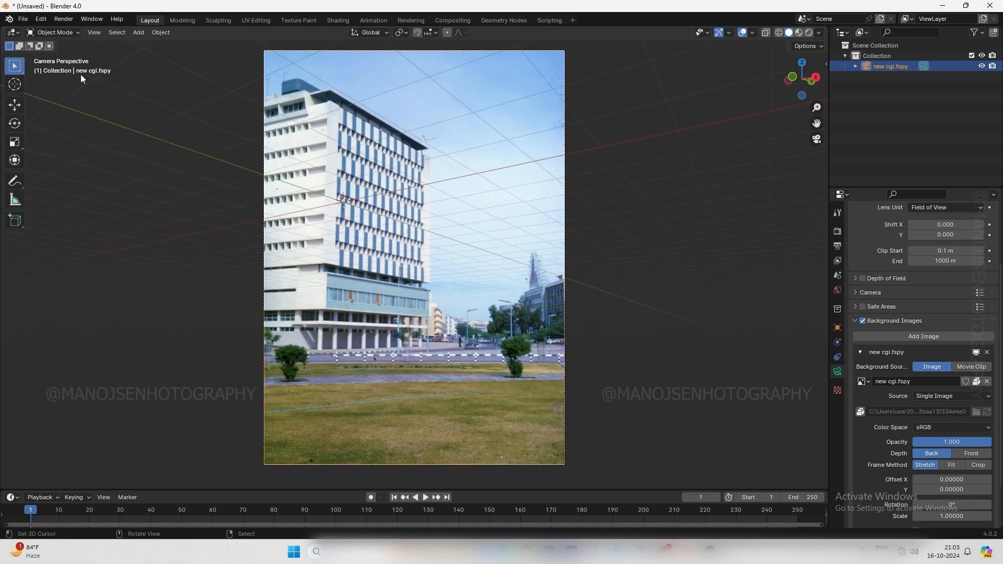
{"action": "left_click", "coordinate": [137, 33]}
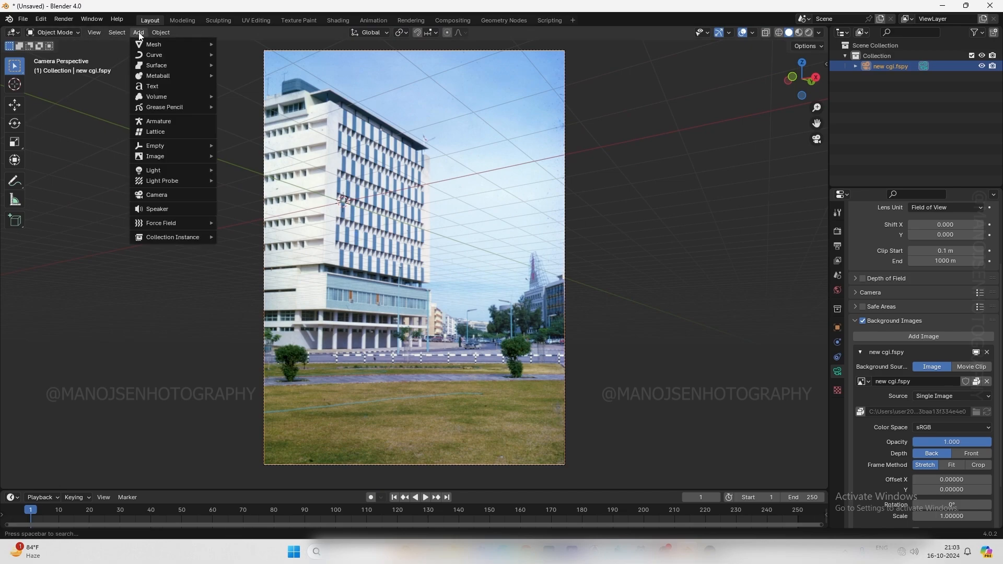
{"action": "mouse_move", "coordinate": [164, 44]}
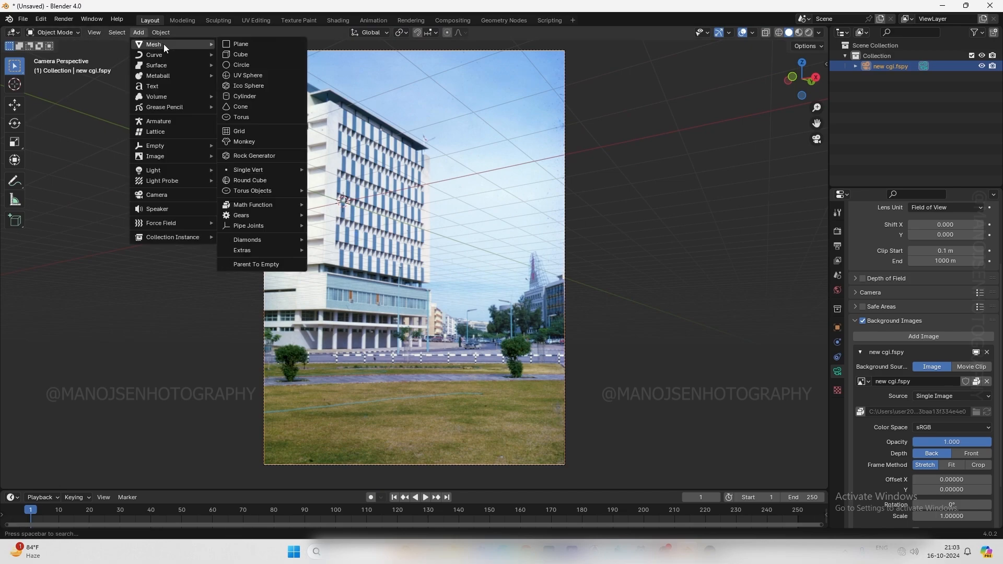
{"action": "left_click", "coordinate": [241, 54]}
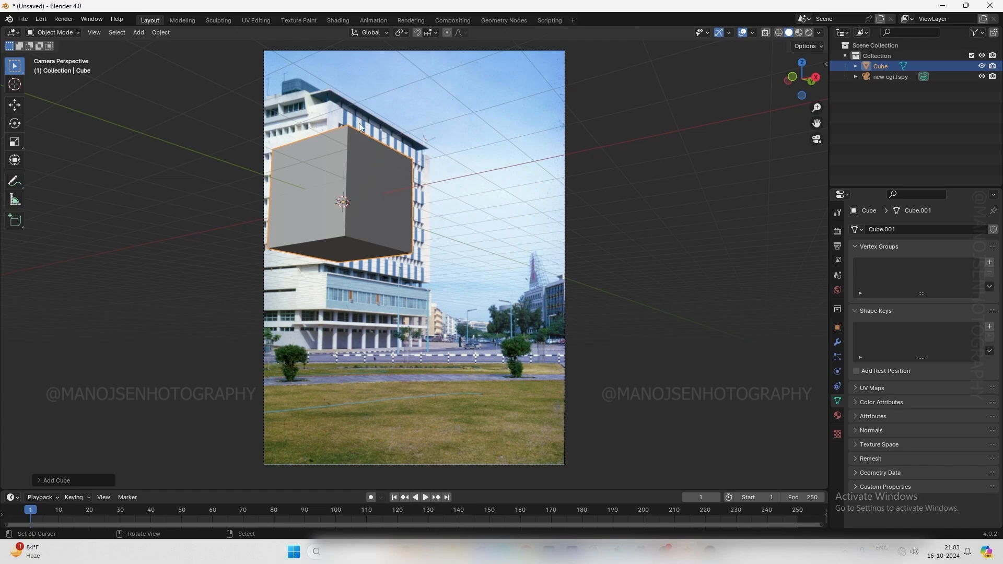
Switch the cube to Edit Mode with face selection and select its hidden far-side face on the +Y side
{"action": "left_click", "coordinate": [14, 105]}
{"action": "left_click", "coordinate": [63, 33]}
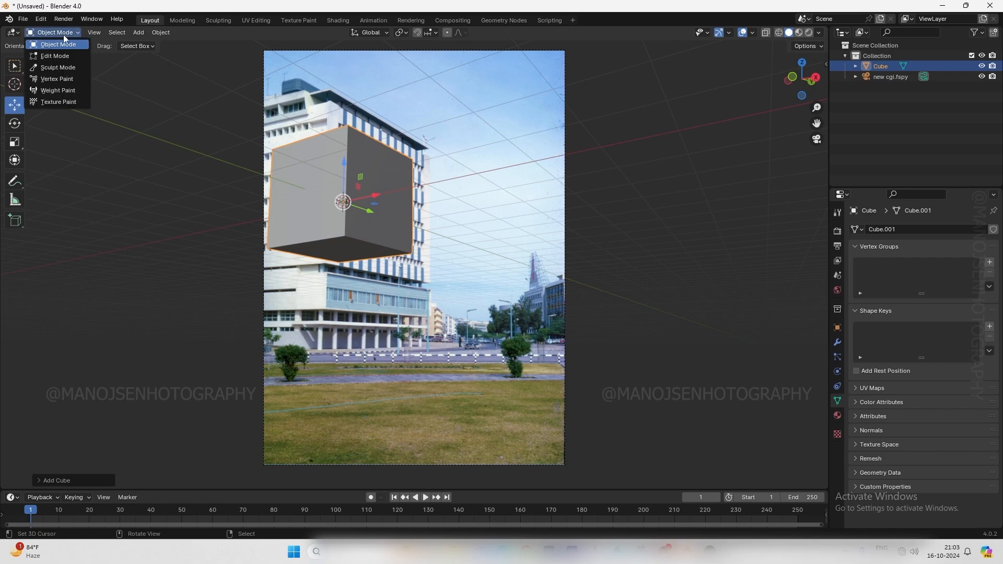
{"action": "left_click", "coordinate": [68, 56]}
{"action": "left_click", "coordinate": [110, 33]}
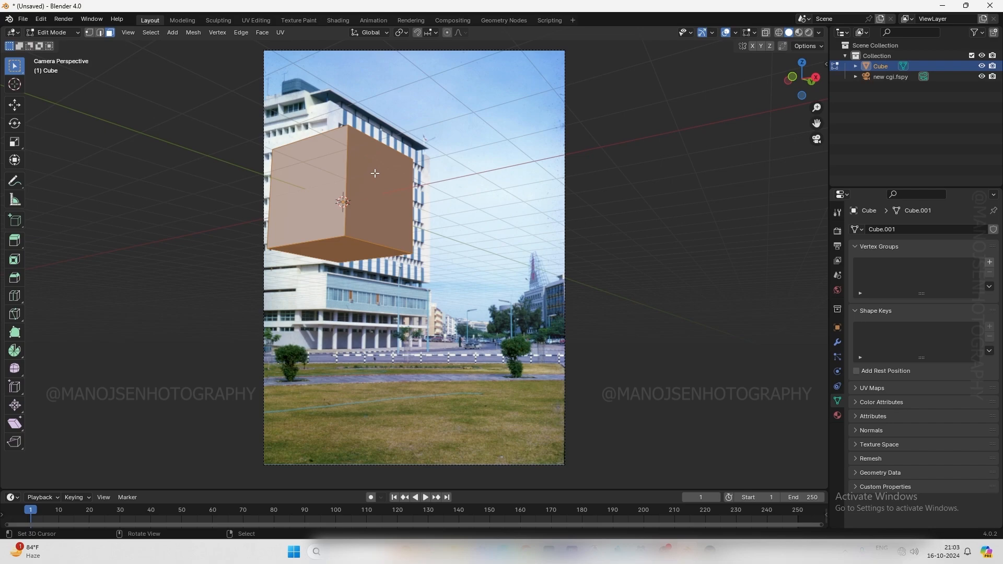
{"action": "left_click", "coordinate": [398, 168]}
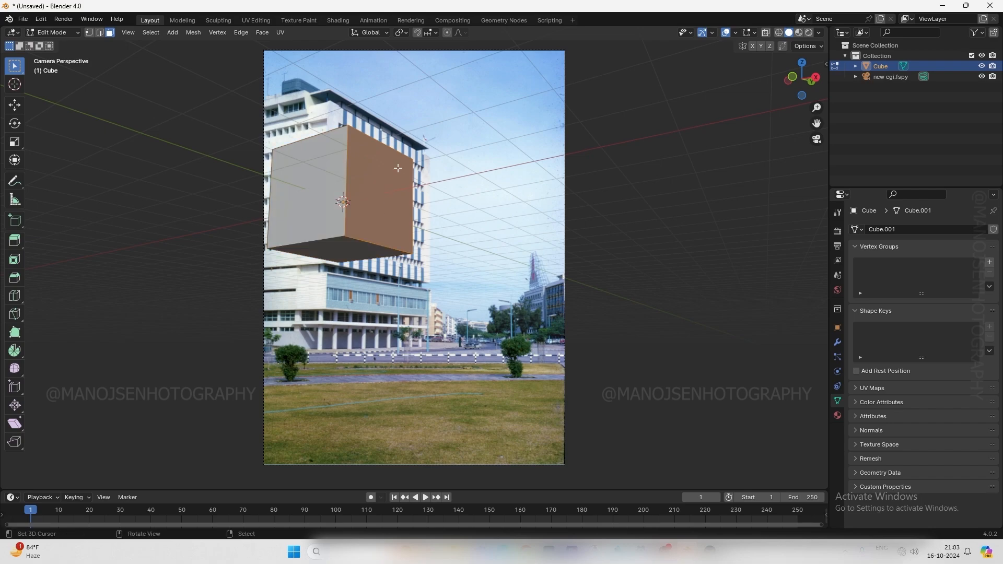
{"action": "middle_click_drag", "start_coordinate": [462, 204], "coordinate": [304, 207]}
{"action": "left_click", "coordinate": [482, 199]}
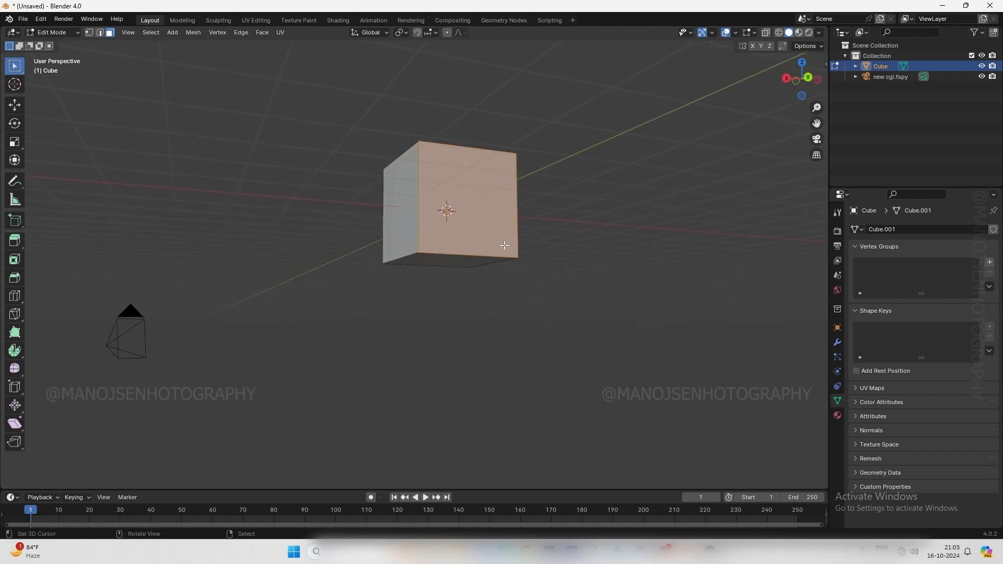
{"action": "key", "text": "KP_0"}
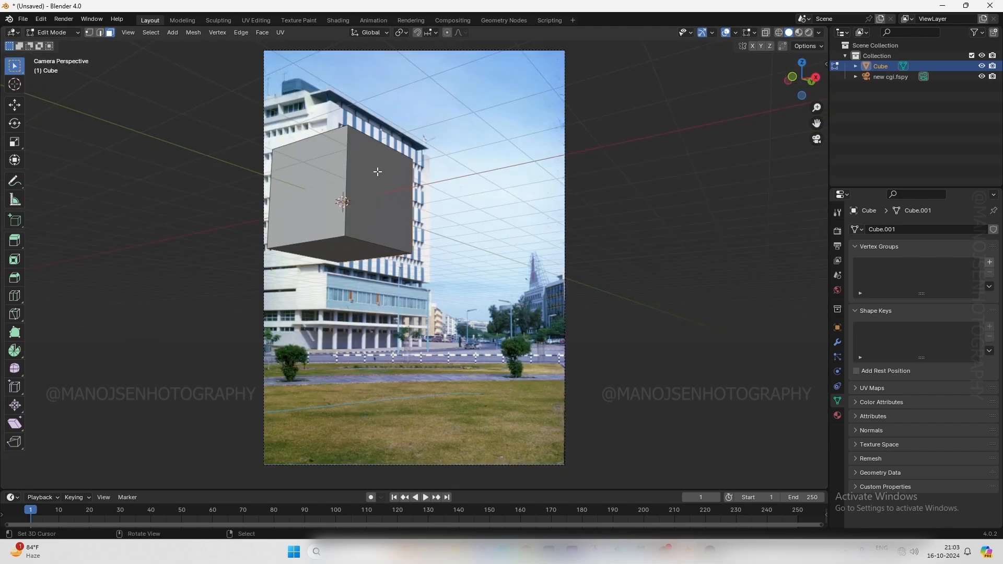
Enable X-ray and move the selected +Y face along the Y axis out to the striped facade's right edge
{"action": "middle_click_drag", "start_coordinate": [408, 152], "coordinate": [437, 158]}
{"action": "key", "text": "KP_0"}
{"action": "left_click", "coordinate": [21, 112]}
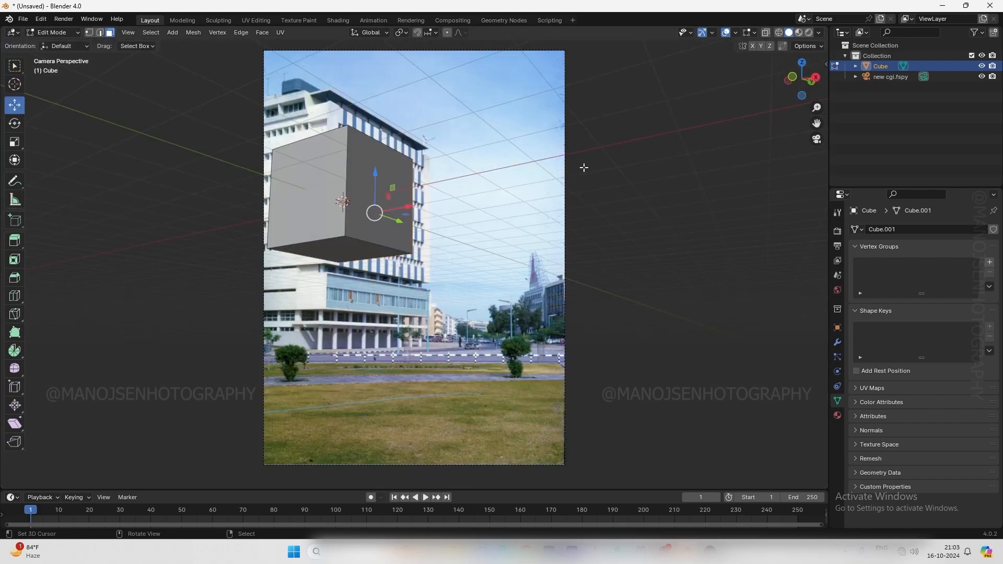
{"action": "left_click", "coordinate": [766, 35]}
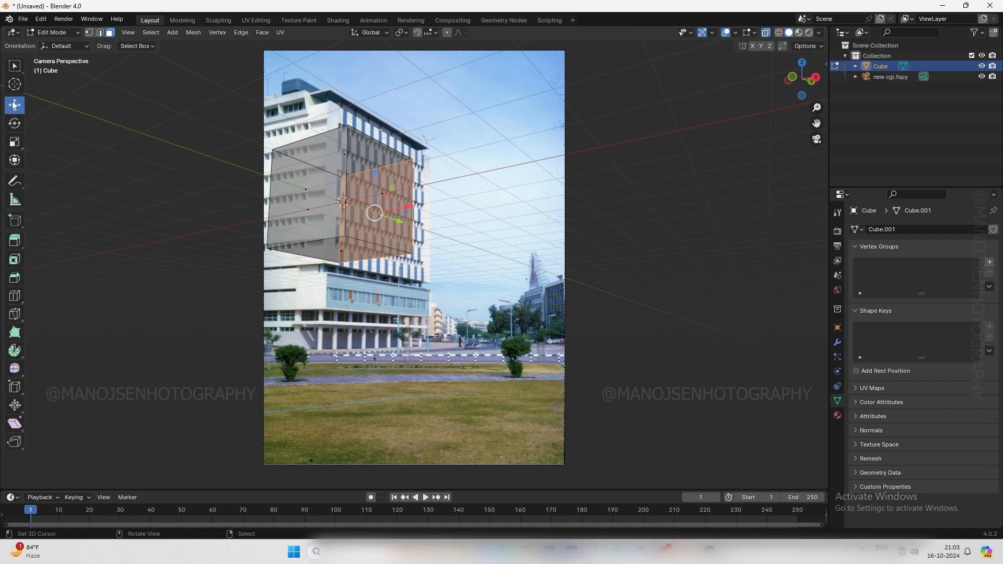
{"action": "left_click_drag", "start_coordinate": [399, 222], "coordinate": [421, 225]}
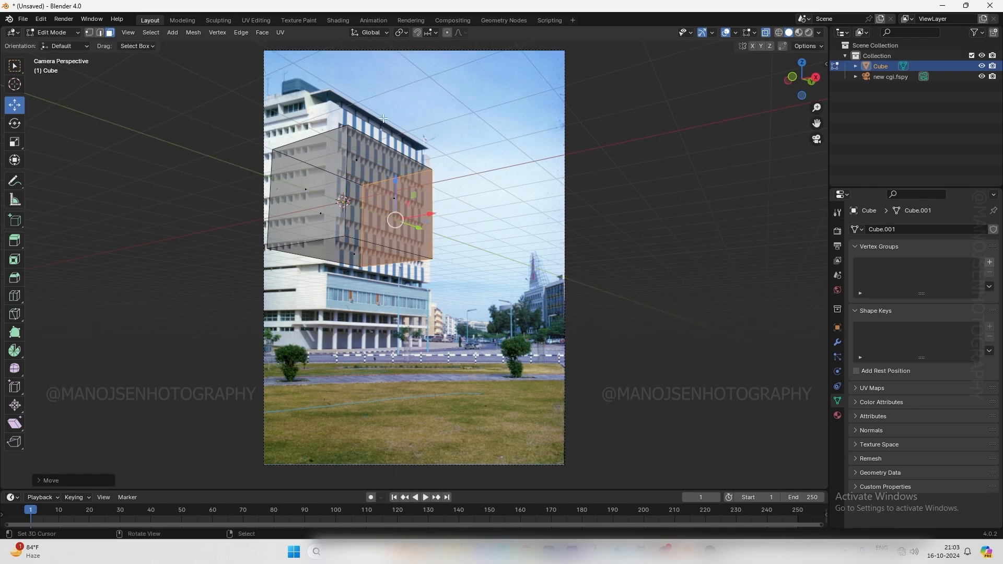
Select only the cube's top face and raise it along the Z axis to the building's roofline
{"action": "key", "text": "KP_1"}
{"action": "scroll", "coordinate": [393, 193], "scroll_direction": "down", "scroll_amount": 2}
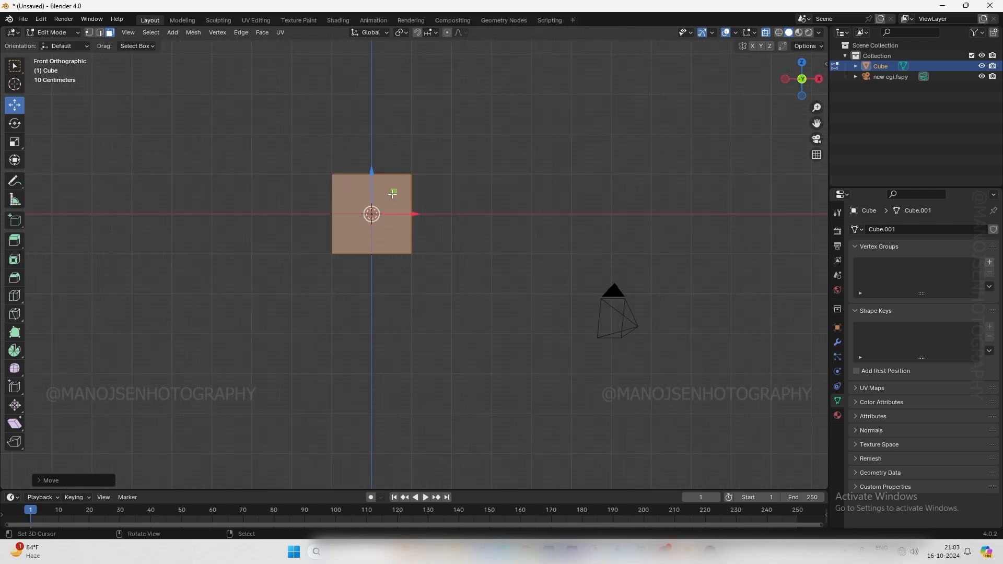
{"action": "scroll", "coordinate": [393, 194], "scroll_direction": "up", "scroll_amount": 1}
{"action": "key", "text": "KP_7"}
{"action": "left_click", "coordinate": [403, 330]}
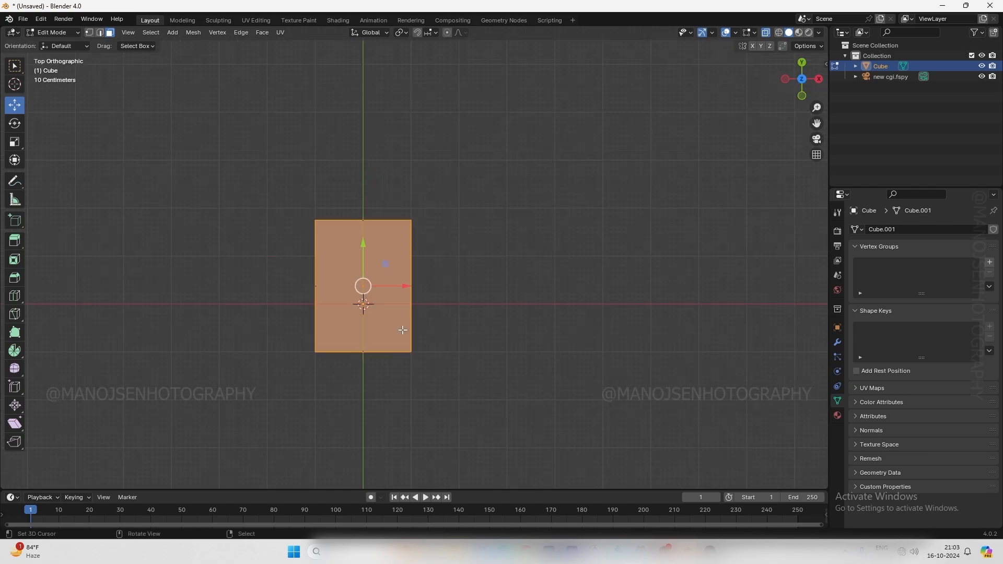
{"action": "key", "text": "KP_0"}
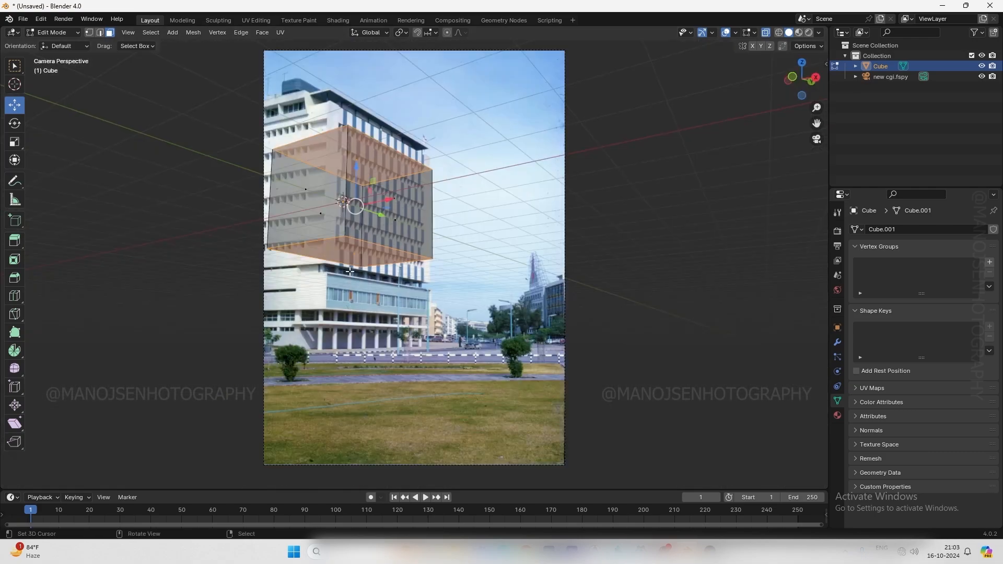
{"action": "left_click", "coordinate": [350, 251], "text": "shift"}
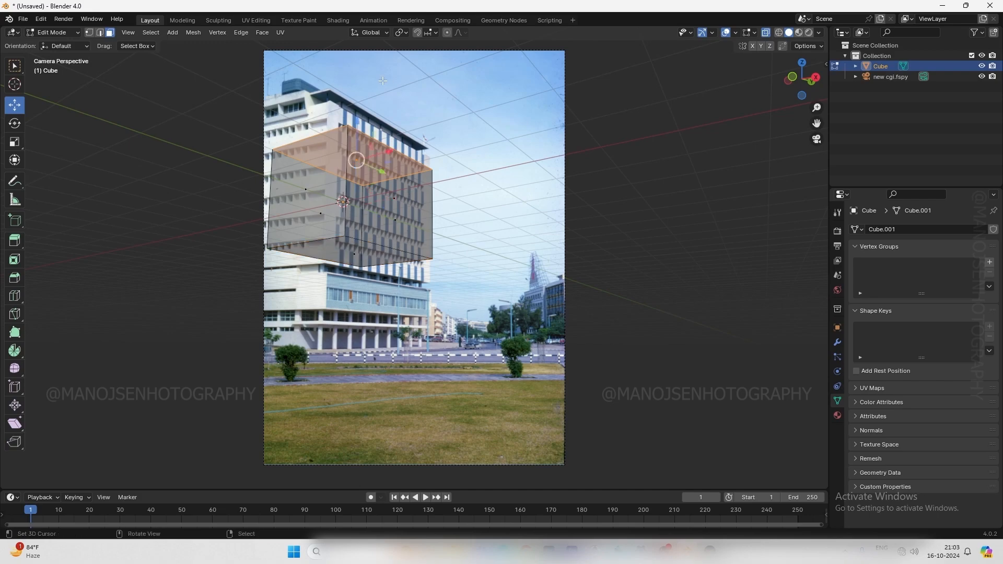
{"action": "left_click_drag", "start_coordinate": [356, 121], "coordinate": [359, 95]}
Lower the cube's bottom face along Z to just above the ground-floor columns and return to Object Mode
{"action": "left_click", "coordinate": [375, 258]}
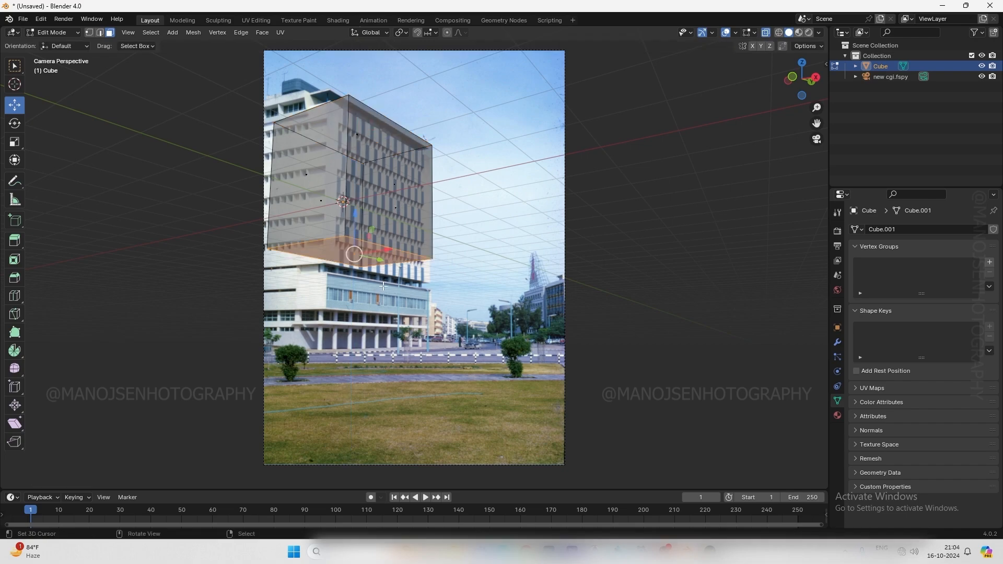
{"action": "left_click_drag", "start_coordinate": [354, 211], "coordinate": [355, 267]}
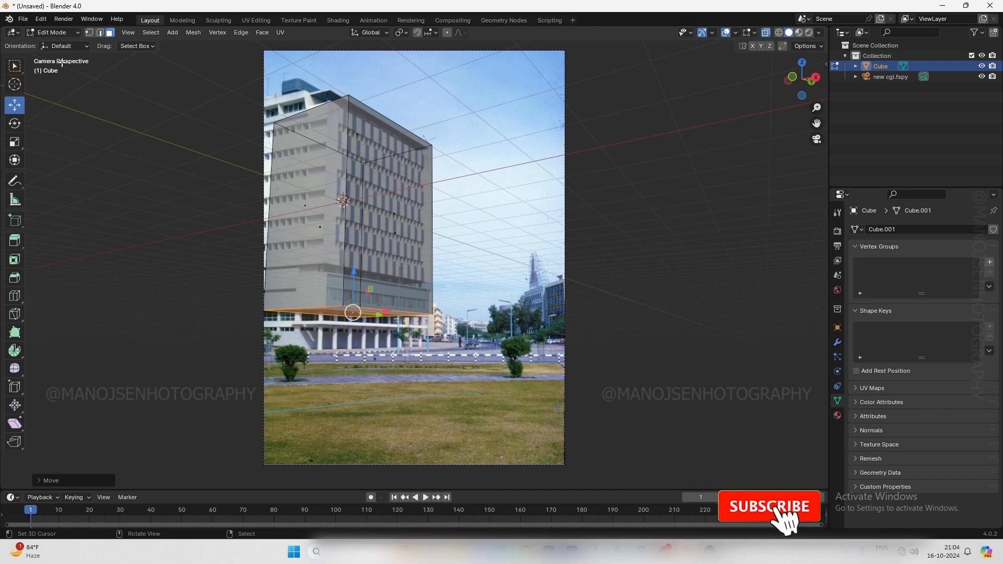
{"action": "left_click", "coordinate": [52, 32]}
{"action": "left_click", "coordinate": [58, 44]}
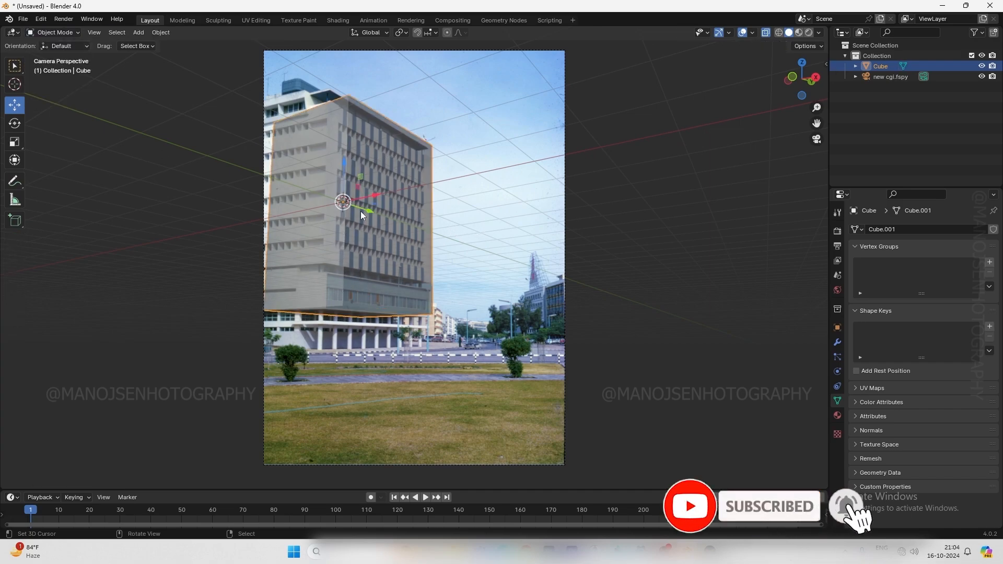
Move the whole cube along X, Z and Y so its front vertical edge and top follow the building's corner and roofline
{"action": "key", "text": "g"}
{"action": "key", "text": "x"}
{"action": "left_click", "coordinate": [355, 194]}
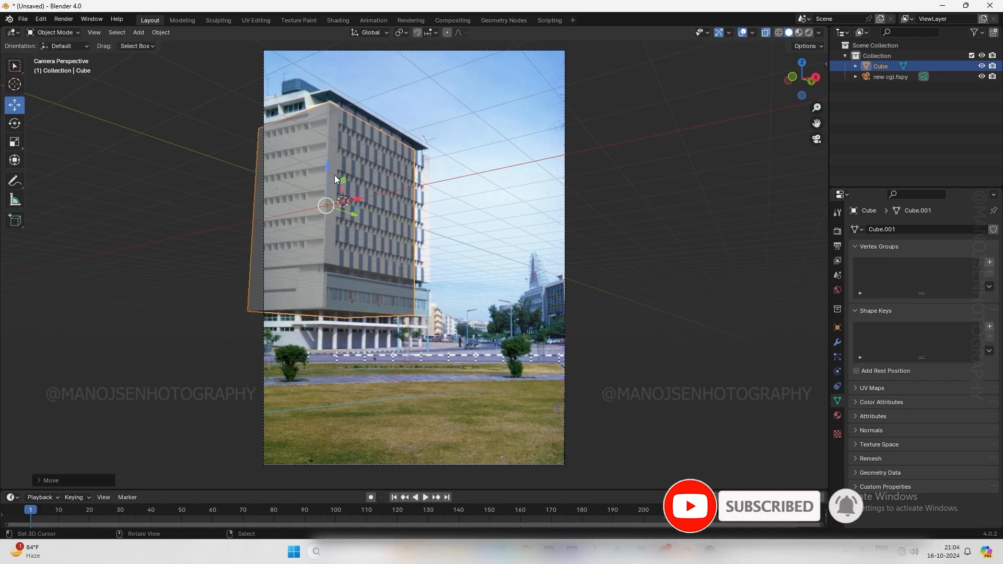
{"action": "left_click_drag", "start_coordinate": [327, 166], "coordinate": [328, 156]}
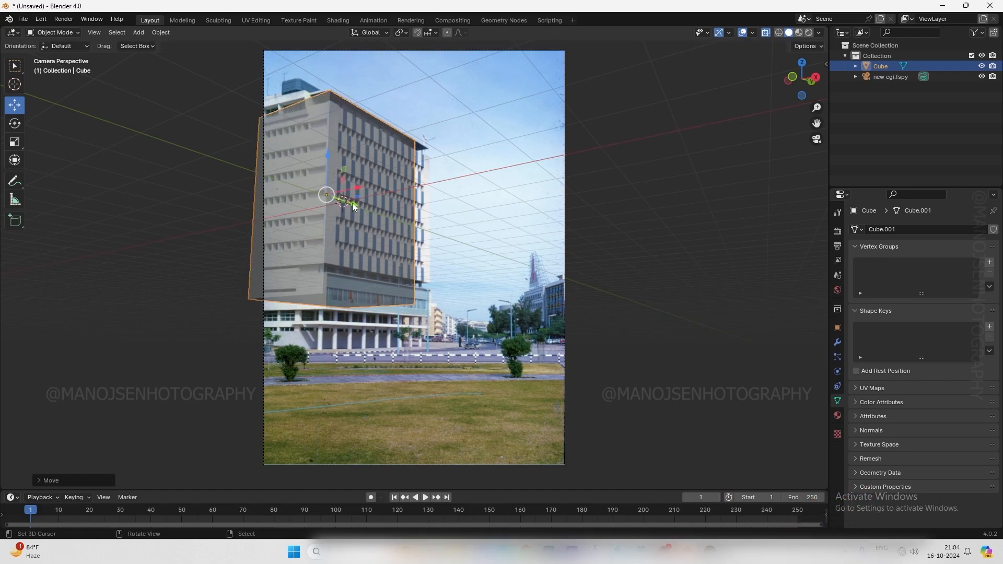
{"action": "left_click_drag", "start_coordinate": [352, 202], "coordinate": [355, 203]}
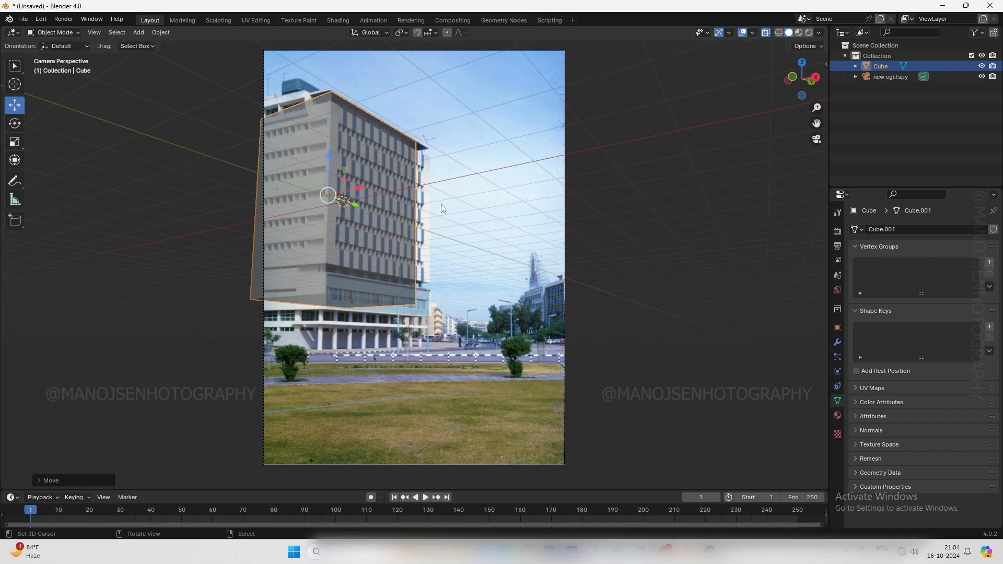
Reselect the cube's far +Y face in Edit Mode and extend it along Y to the facade's right edge
{"action": "left_click", "coordinate": [58, 32]}
{"action": "left_click", "coordinate": [66, 55]}
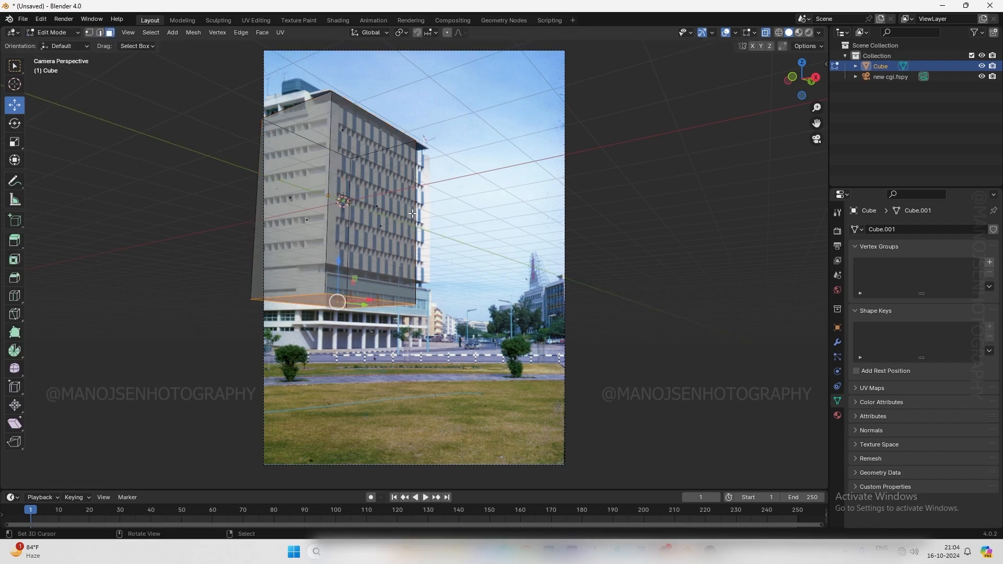
{"action": "middle_click_drag", "start_coordinate": [429, 211], "coordinate": [390, 224]}
{"action": "left_click", "coordinate": [522, 189]}
{"action": "key", "text": "KP_0"}
{"action": "key", "text": "a"}
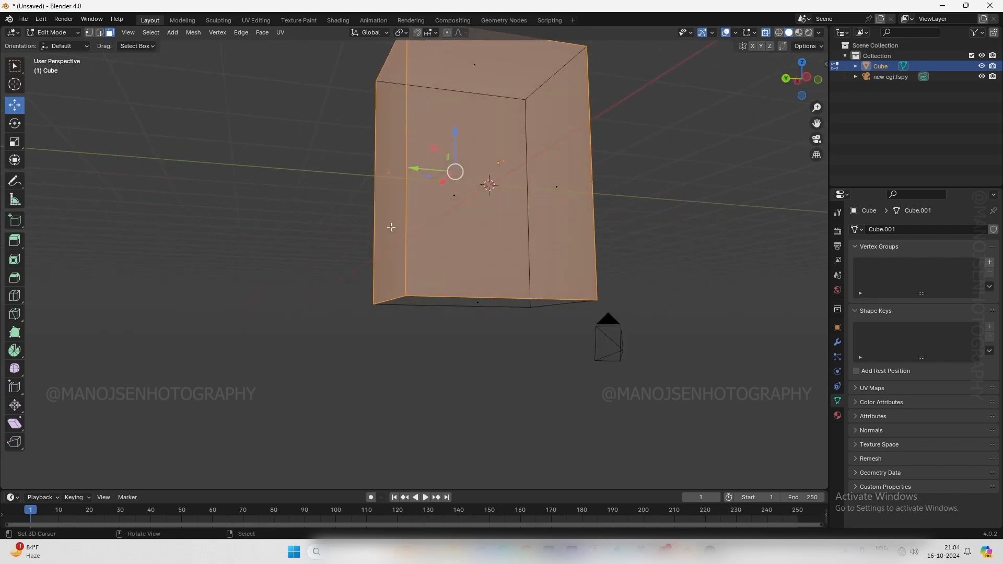
{"action": "key", "text": "ctrl+z"}
{"action": "middle_click_drag", "start_coordinate": [473, 217], "coordinate": [666, 238]}
{"action": "key", "text": "KP_0"}
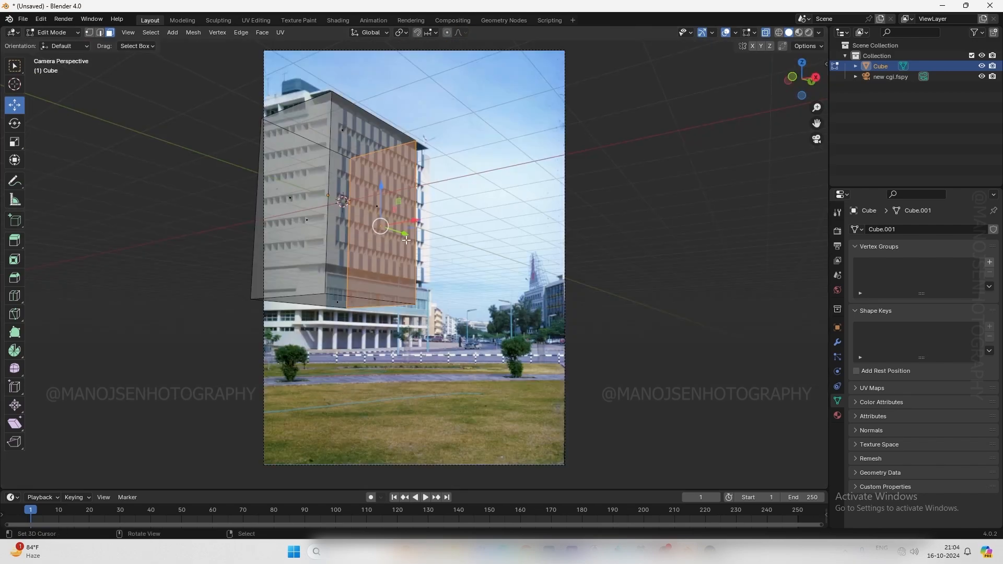
{"action": "left_click_drag", "start_coordinate": [406, 240], "coordinate": [452, 241]}
{"action": "left_click", "coordinate": [14, 66]}
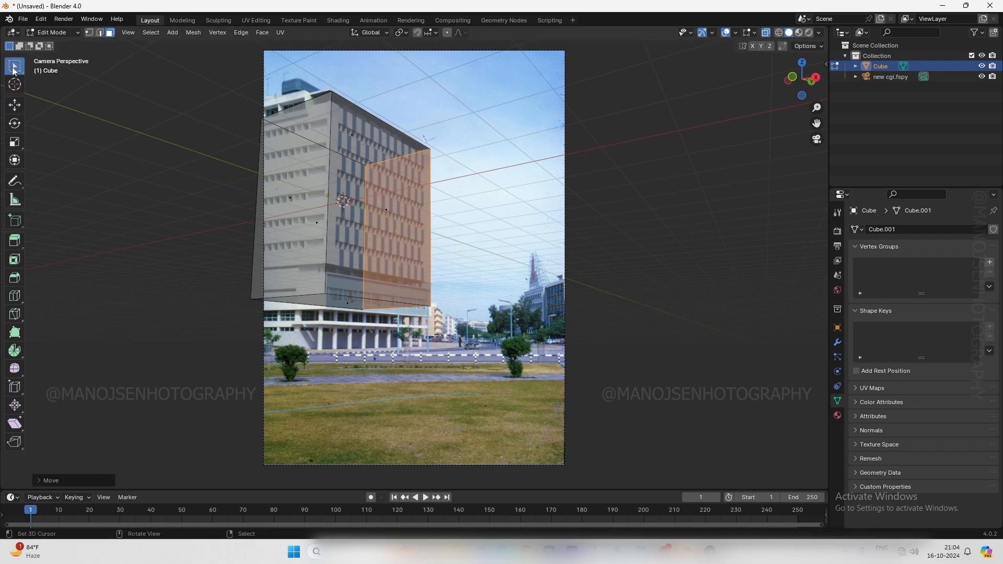
In Object Mode, nudge the cube slightly along the X and Z axes to fit the building, keeping it selected
{"action": "left_click", "coordinate": [53, 32]}
{"action": "left_click", "coordinate": [58, 45]}
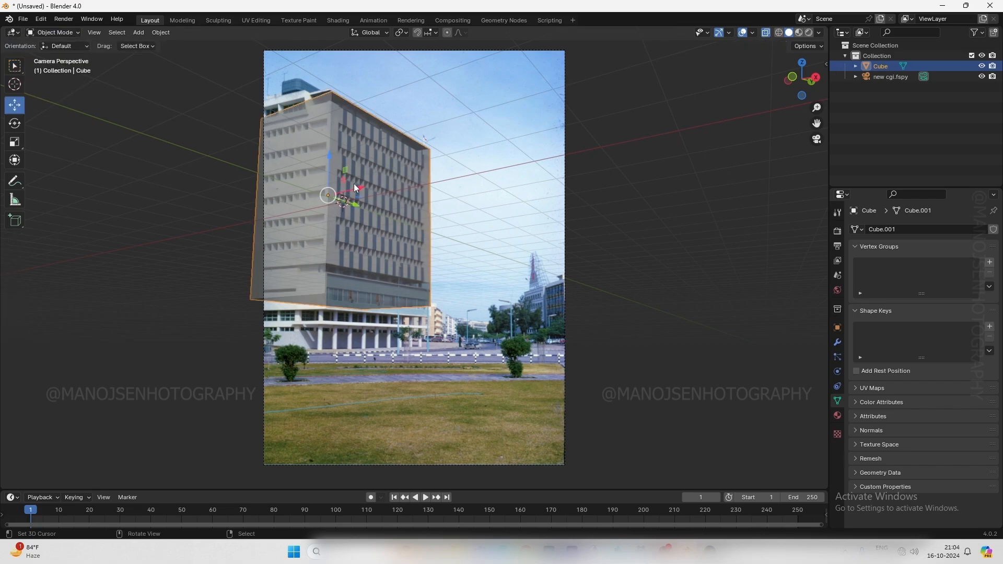
{"action": "left_click_drag", "start_coordinate": [354, 187], "coordinate": [353, 190]}
{"action": "left_click_drag", "start_coordinate": [327, 158], "coordinate": [327, 155]}
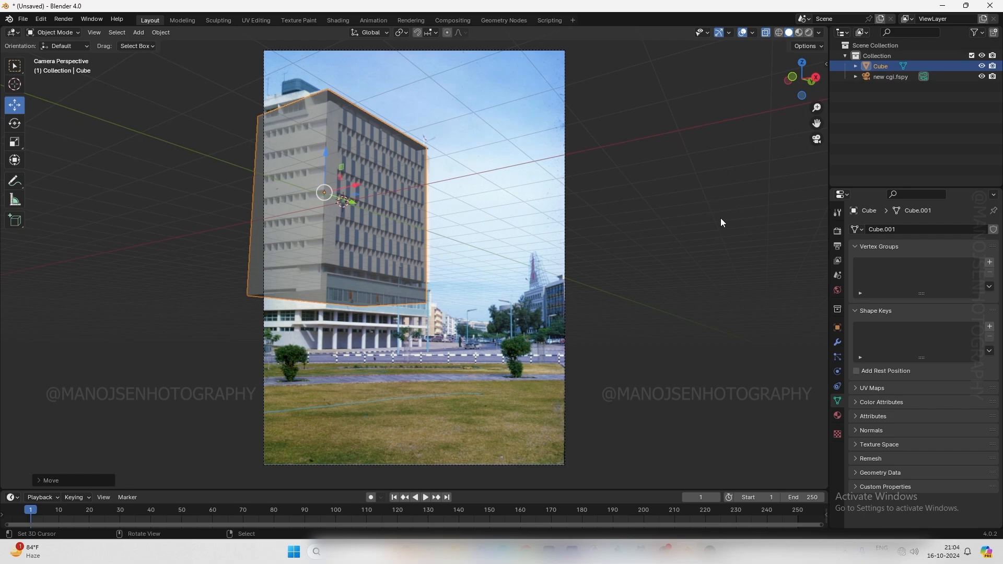
{"action": "key", "text": "w"}
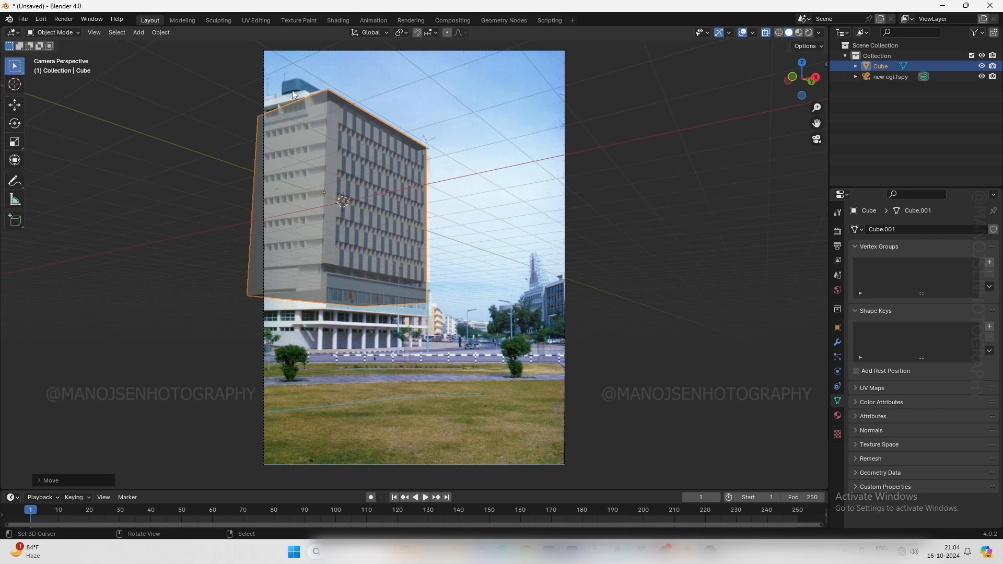
{"action": "left_click", "coordinate": [878, 68]}
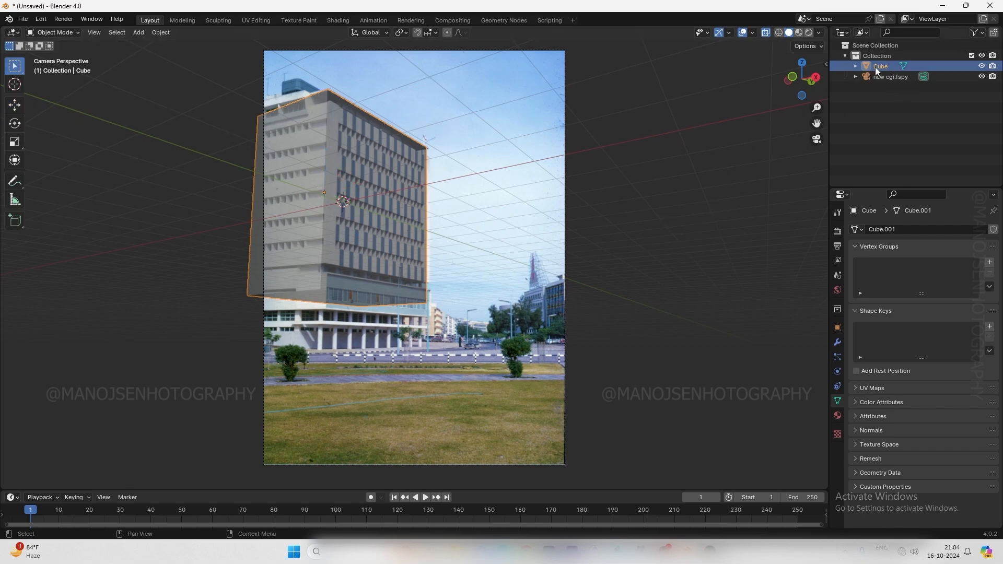
Duplicate the building-fitted cube in place and rename the original BUILDING
{"action": "key", "text": "ctrl+c"}
{"action": "key", "text": "ctrl+v"}
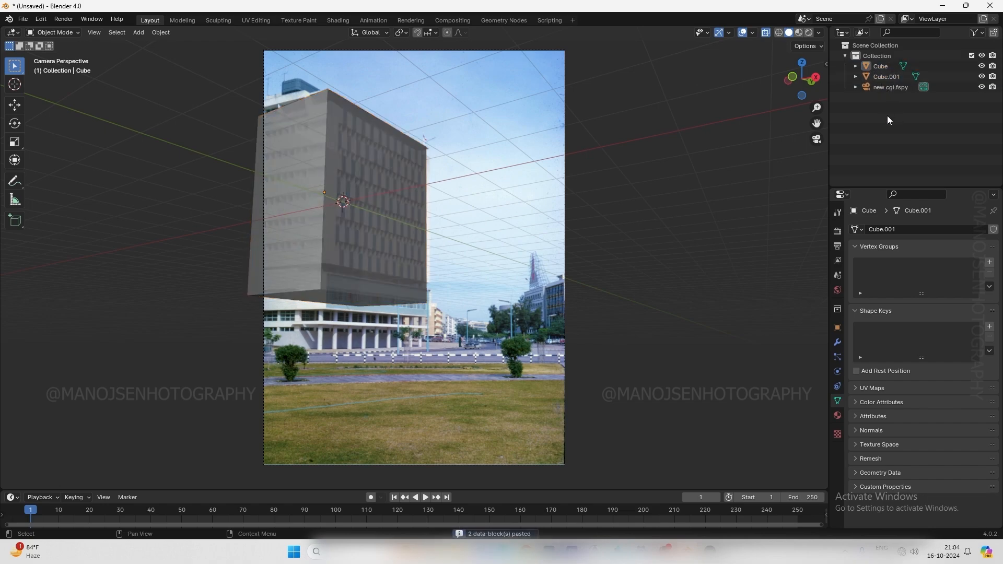
{"action": "left_click", "coordinate": [889, 66]}
{"action": "double_click", "coordinate": [878, 66]}
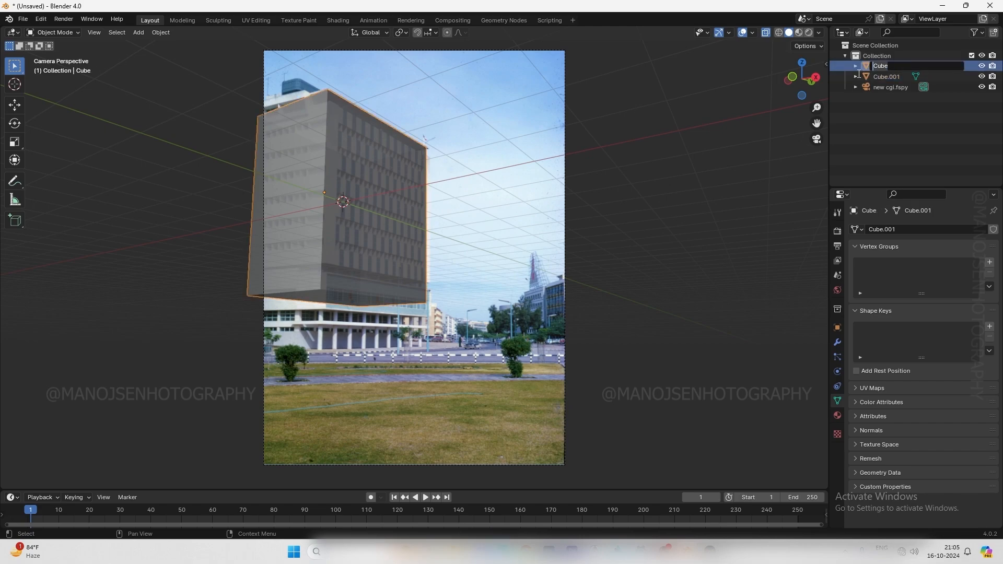
{"action": "type", "text": "BUILDING"}
Rename the copied cube BANNER and hide the BUILDING cube in the viewport
{"action": "double_click", "coordinate": [888, 76]}
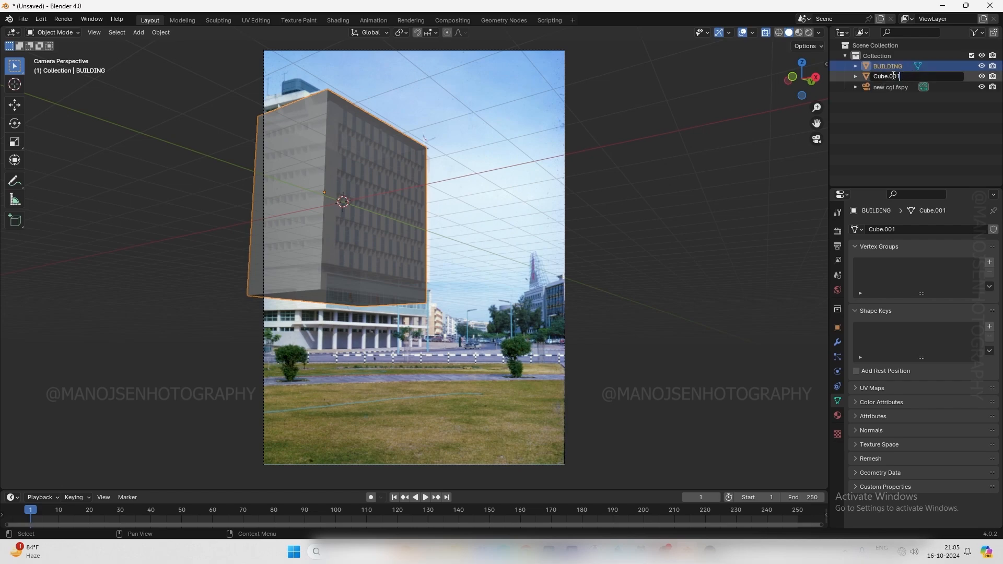
{"action": "left_click", "coordinate": [872, 76]}
{"action": "type", "text": "BANNER"}
{"action": "key", "text": "Return"}
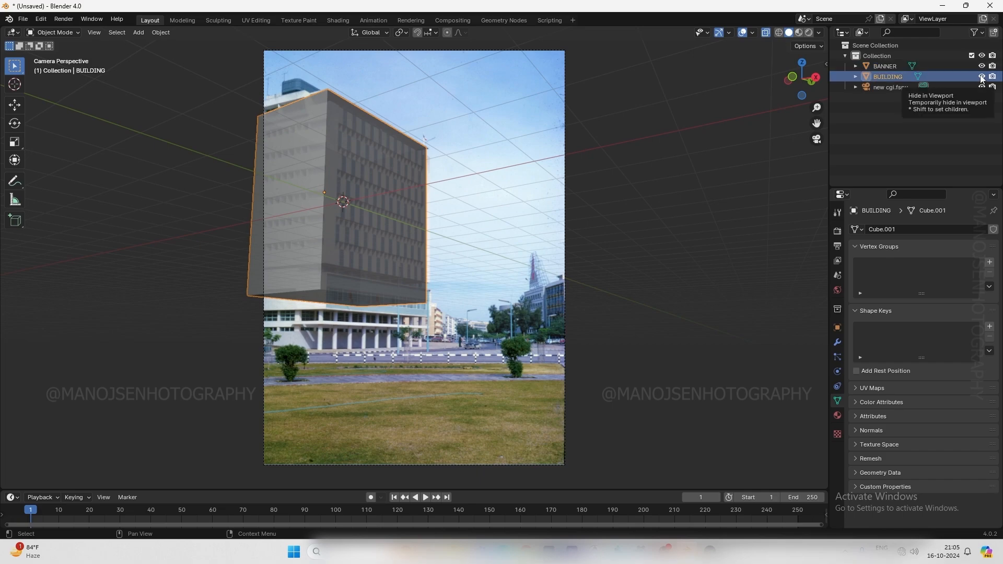
{"action": "left_click", "coordinate": [981, 76]}
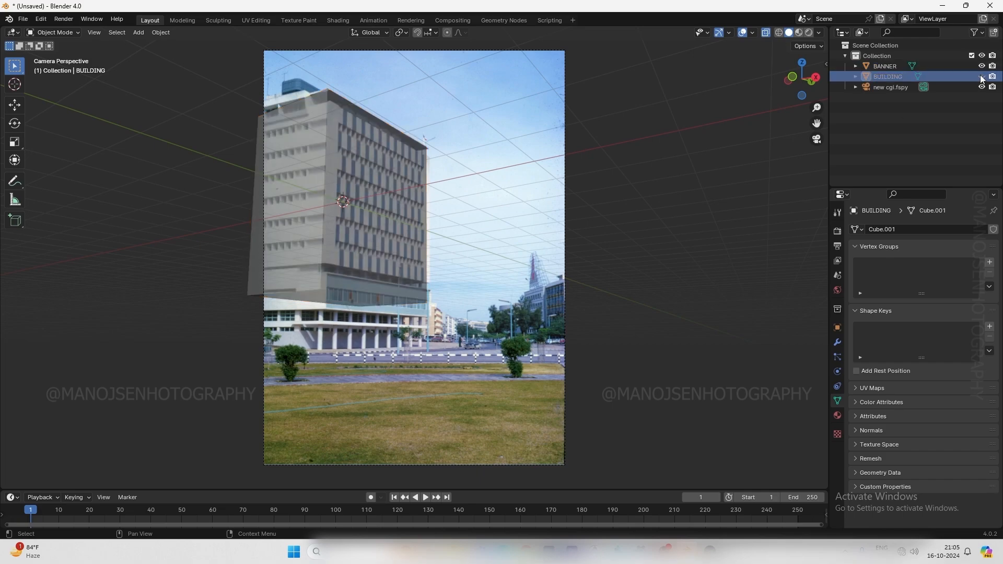
In Edit Mode, select only the BANNER cube's face covering the windowed facade and separate it by selection into its own object
{"action": "left_click", "coordinate": [888, 66]}
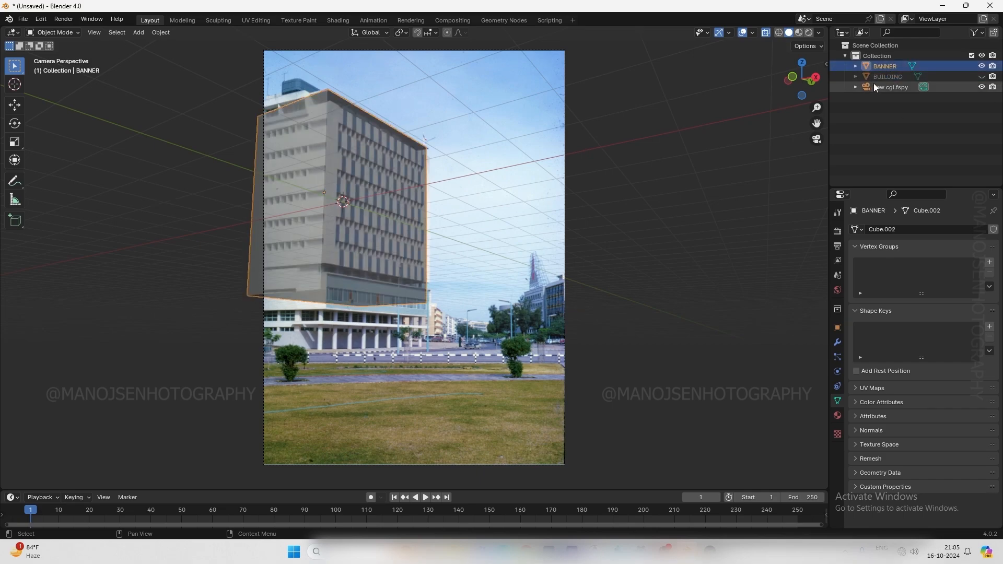
{"action": "scroll", "coordinate": [406, 177], "scroll_direction": "up", "scroll_amount": 1}
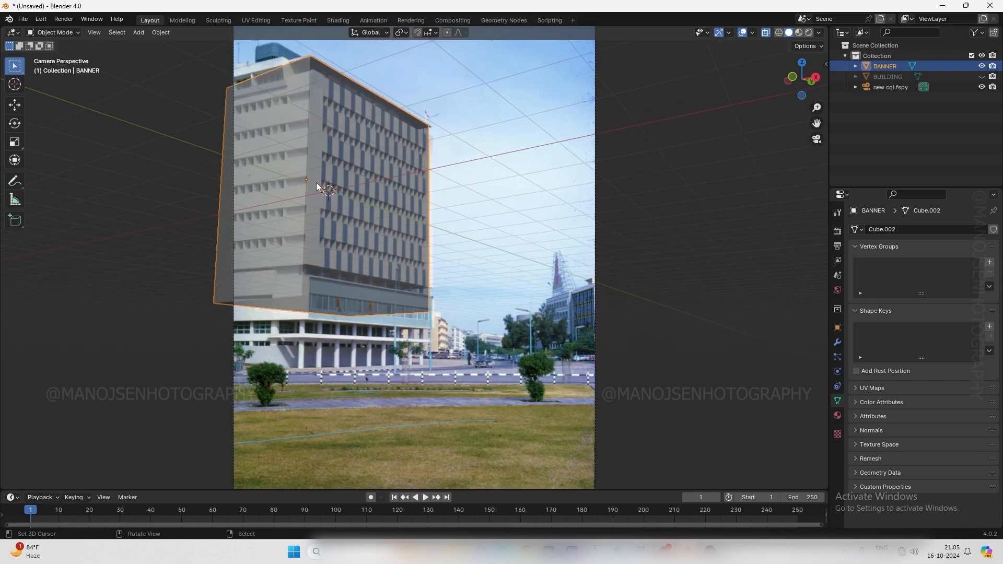
{"action": "left_click", "coordinate": [54, 32]}
{"action": "left_click", "coordinate": [55, 45]}
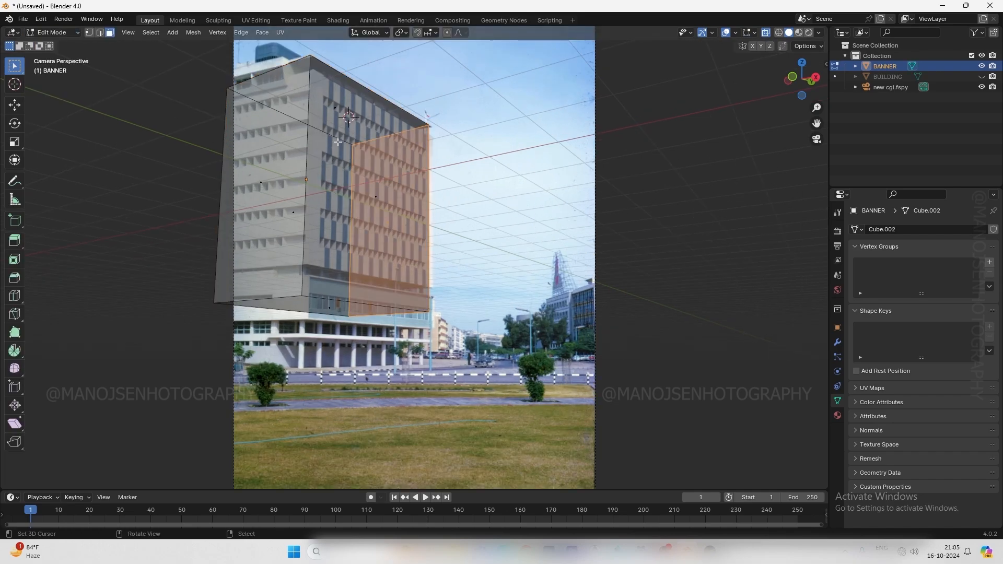
{"action": "left_click", "coordinate": [389, 256], "text": "shift"}
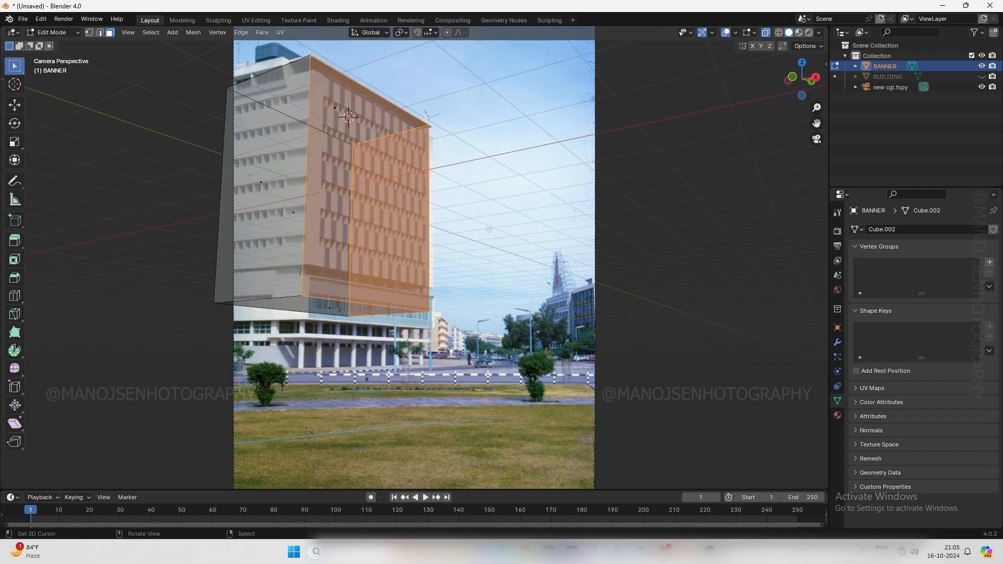
{"action": "middle_click_drag", "start_coordinate": [492, 232], "coordinate": [518, 197]}
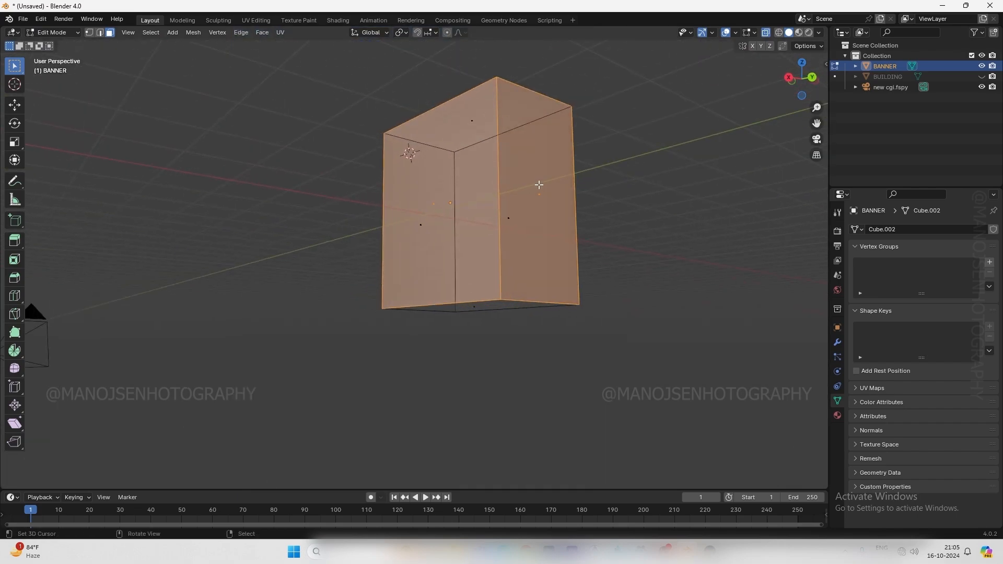
{"action": "left_click", "coordinate": [548, 235], "text": "shift"}
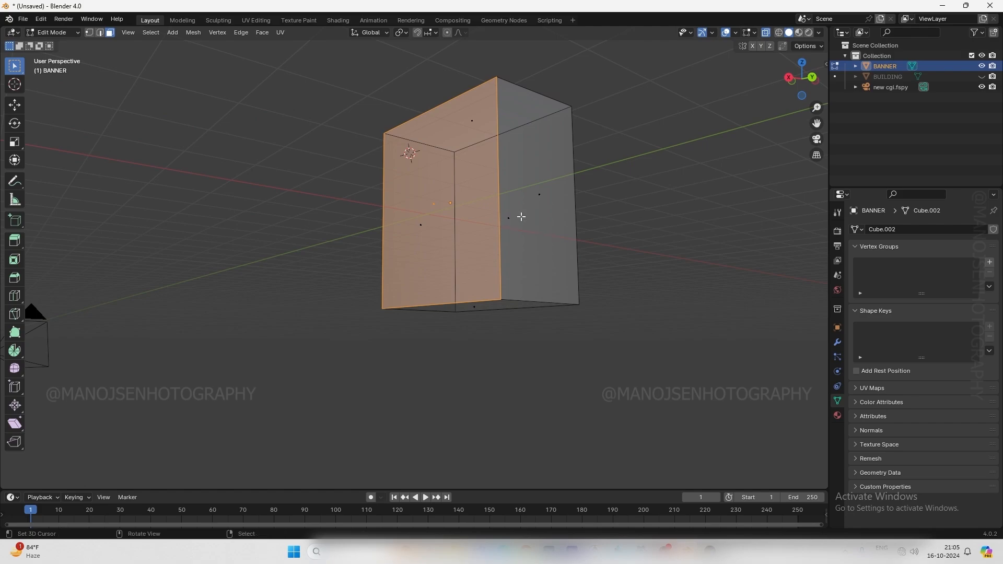
{"action": "key", "text": "KP_0"}
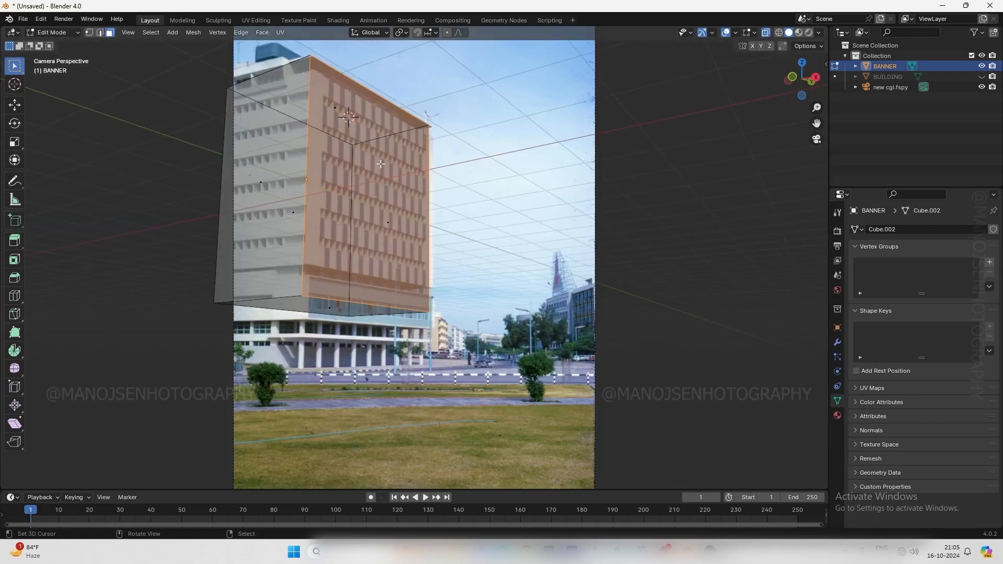
{"action": "left_click", "coordinate": [193, 33]}
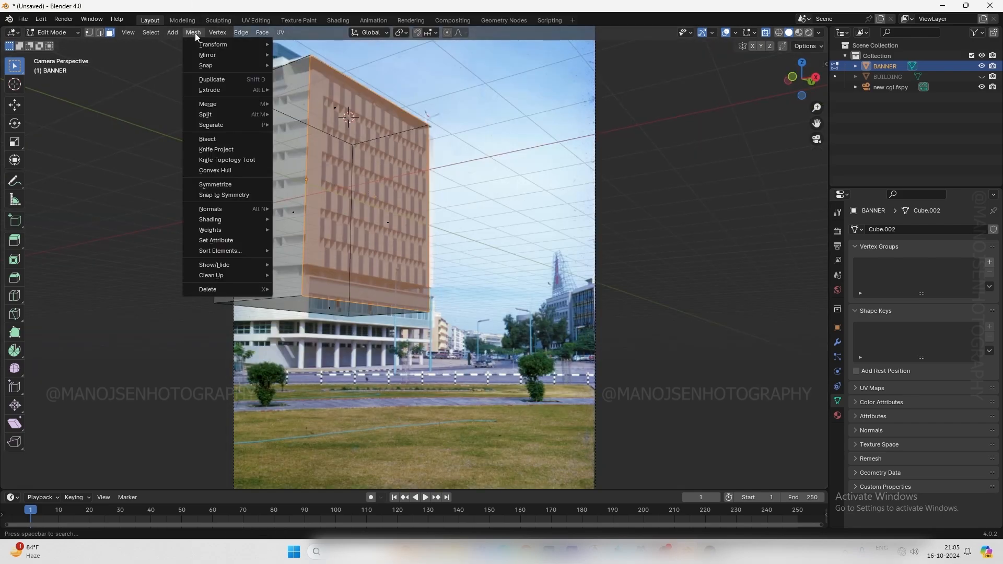
{"action": "mouse_move", "coordinate": [230, 125]}
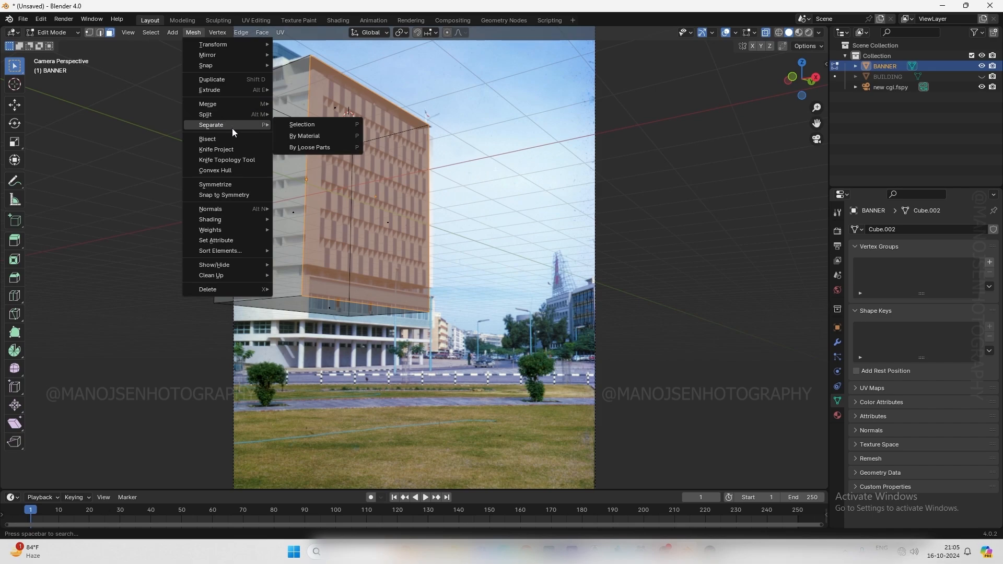
{"action": "left_click", "coordinate": [332, 127]}
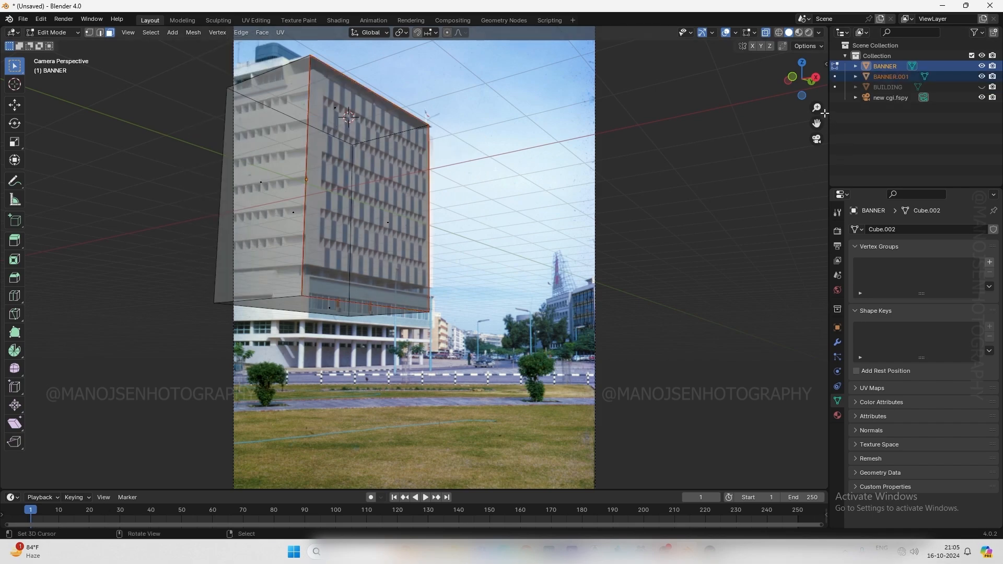
Delete the leftover BANNER cube and select the separated facade plane
{"action": "left_click", "coordinate": [882, 77]}
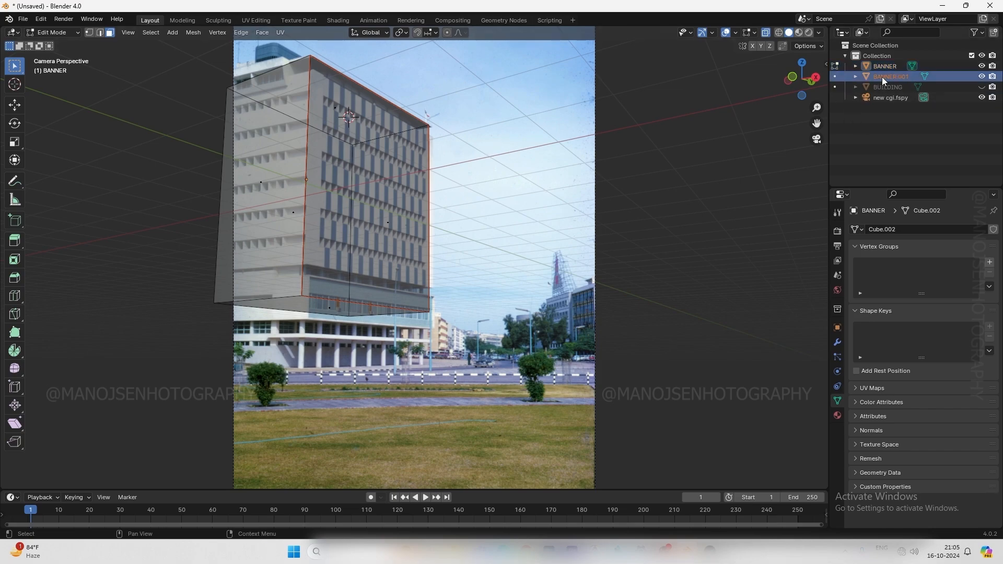
{"action": "left_click", "coordinate": [886, 68]}
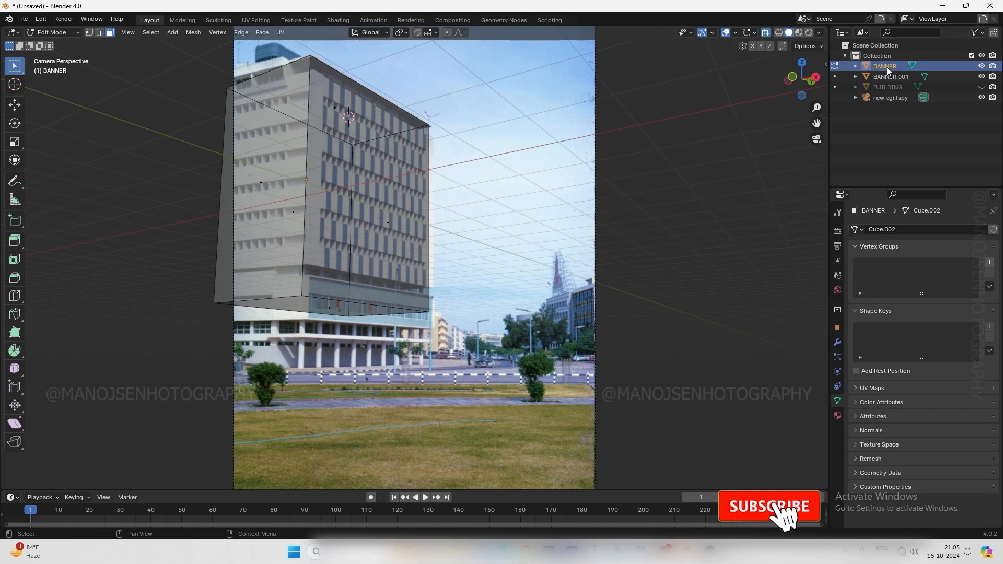
{"action": "key", "text": "x"}
{"action": "left_click", "coordinate": [899, 76]}
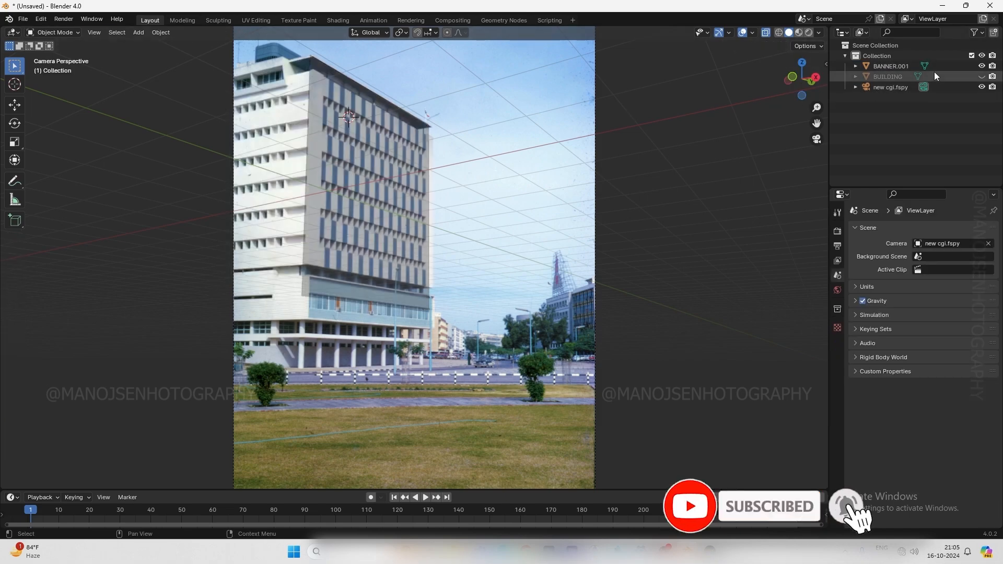
{"action": "left_click", "coordinate": [940, 67]}
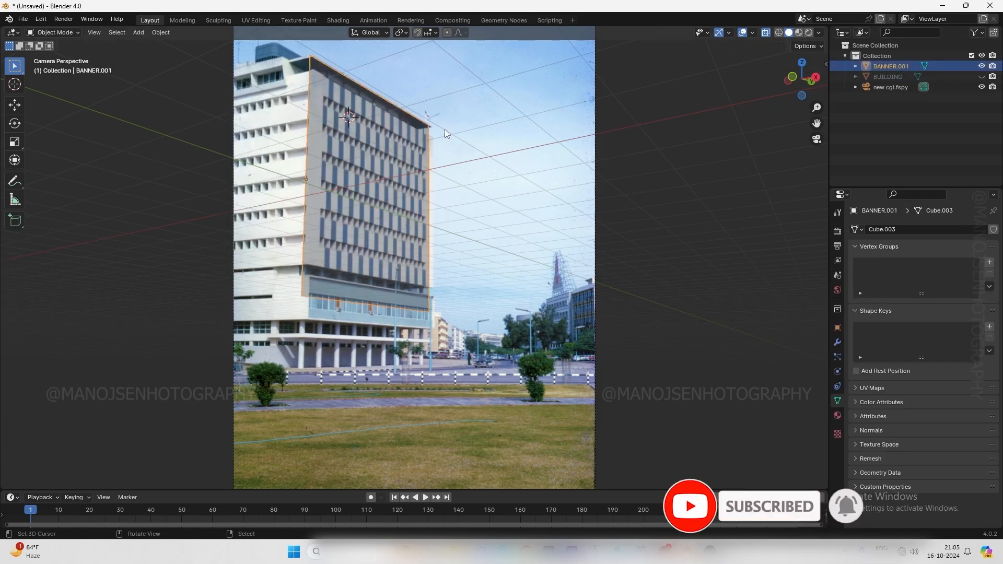
Turn off X-ray display and inspect the solid facade plane against the photo and from outside the camera
{"action": "left_click", "coordinate": [766, 33]}
{"action": "scroll", "coordinate": [402, 144], "scroll_direction": "up", "scroll_amount": 2}
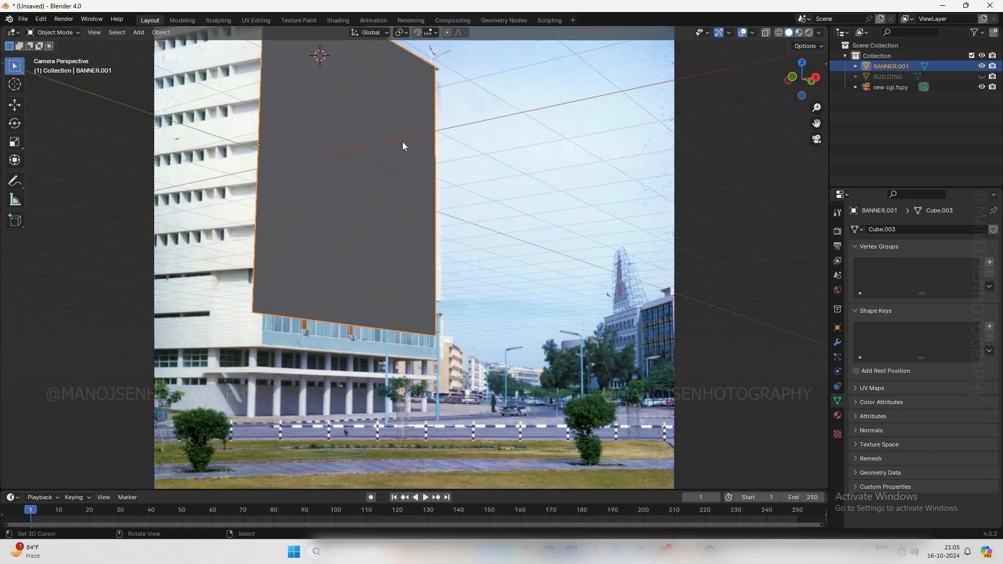
{"action": "scroll", "coordinate": [404, 144], "scroll_direction": "down", "scroll_amount": 4}
{"action": "scroll", "coordinate": [410, 148], "scroll_direction": "up", "scroll_amount": 2}
{"action": "scroll", "coordinate": [411, 149], "scroll_direction": "up", "scroll_amount": 1}
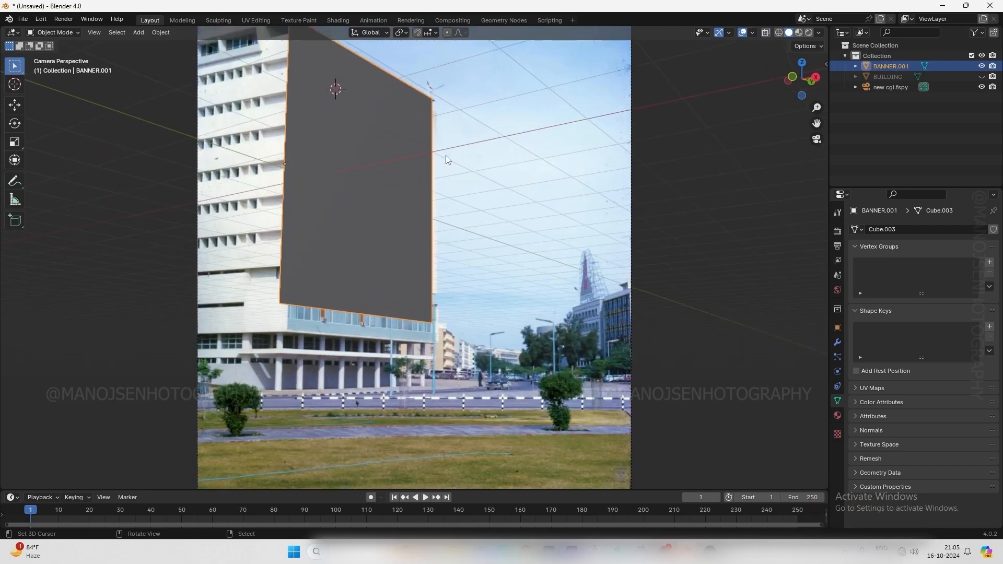
{"action": "scroll", "coordinate": [446, 155], "scroll_direction": "down", "scroll_amount": 2}
{"action": "scroll", "coordinate": [422, 162], "scroll_direction": "up", "scroll_amount": 2}
{"action": "middle_click_drag", "start_coordinate": [511, 161], "coordinate": [763, 107]}
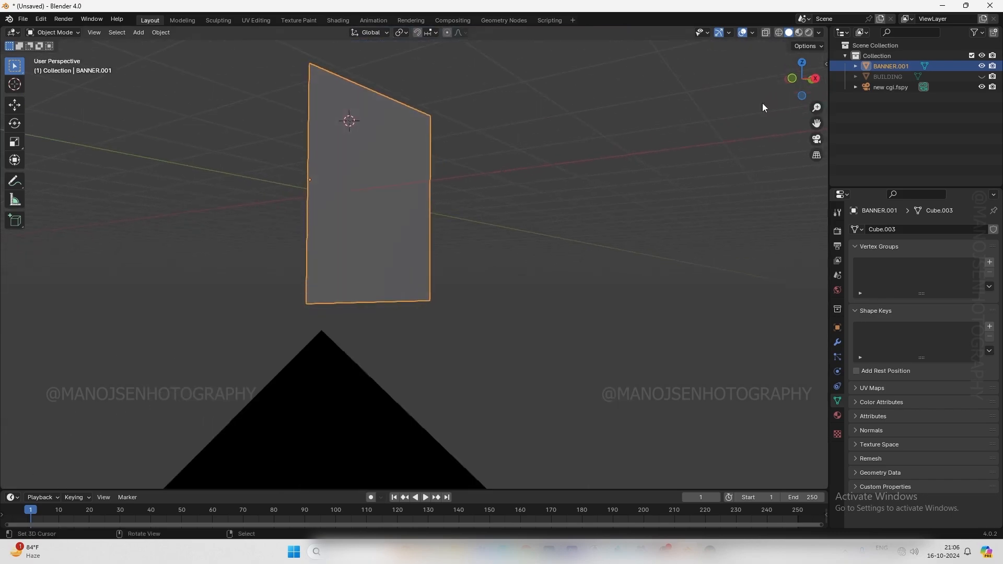
Temporarily show the BUILDING cube to compare it with the banner plane in camera and orbited views, and hide it again
{"action": "left_click", "coordinate": [881, 79]}
{"action": "left_click", "coordinate": [980, 77]}
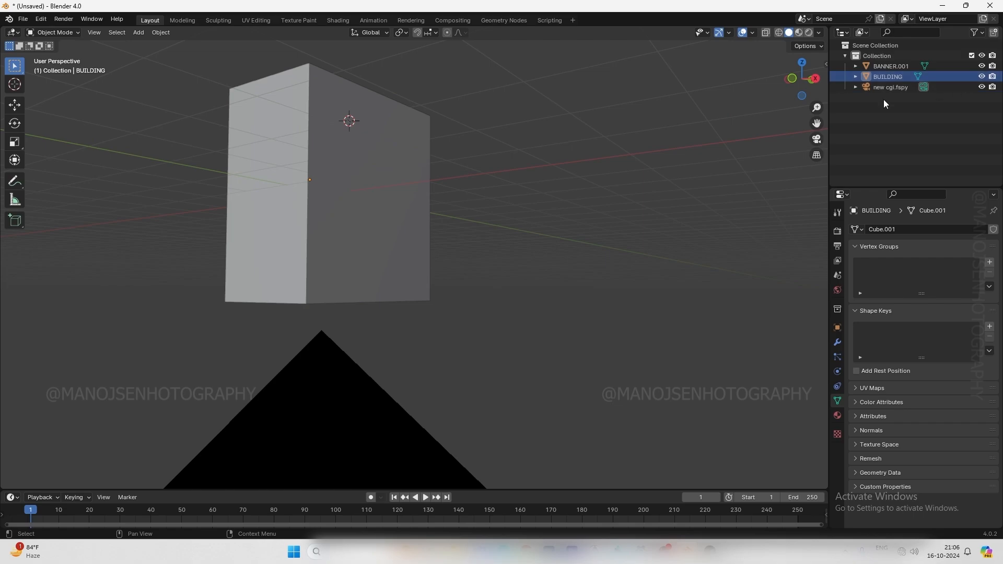
{"action": "left_click", "coordinate": [817, 139]}
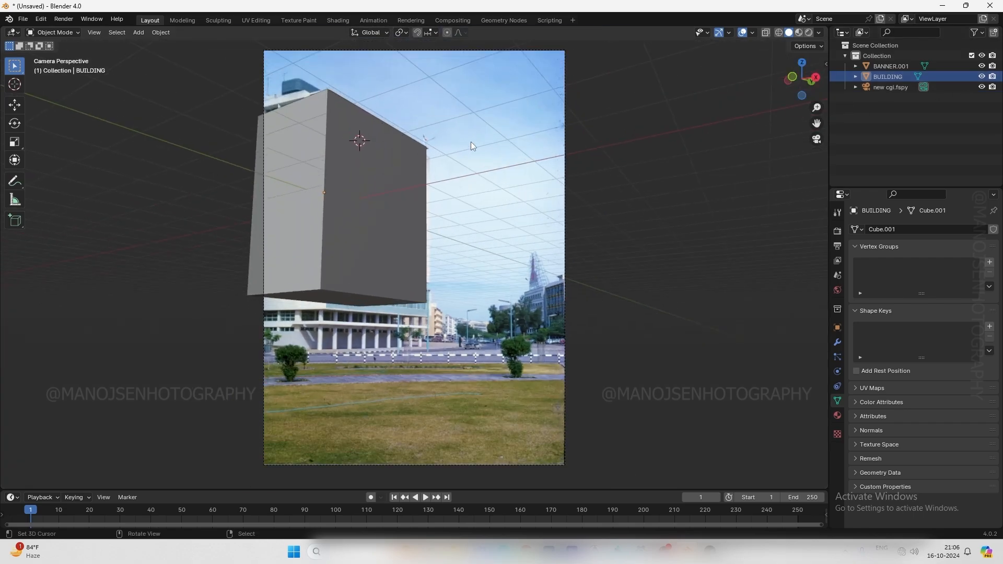
{"action": "middle_click_drag", "start_coordinate": [471, 147], "coordinate": [491, 150]}
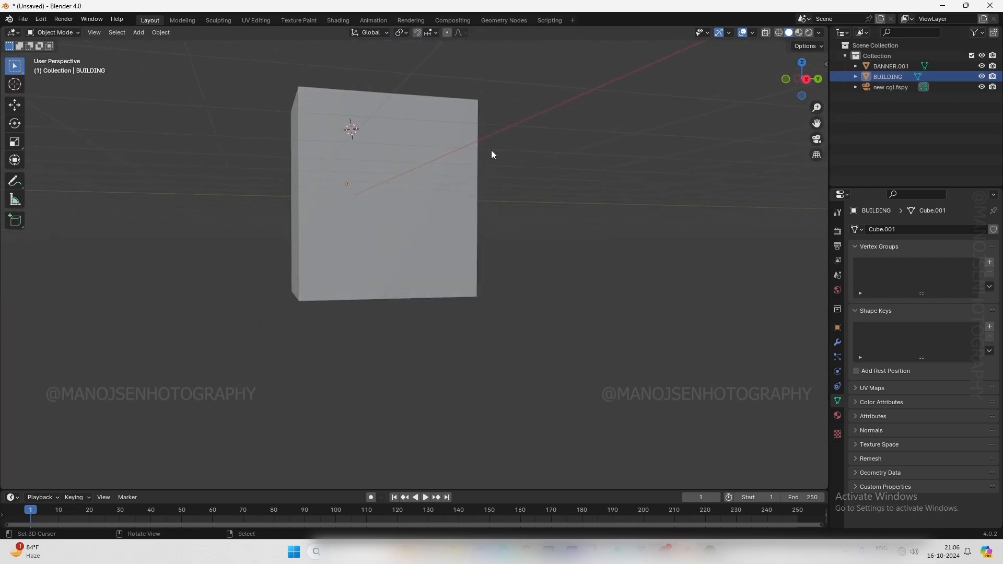
{"action": "key", "text": "KP_0"}
{"action": "left_click", "coordinate": [884, 63]}
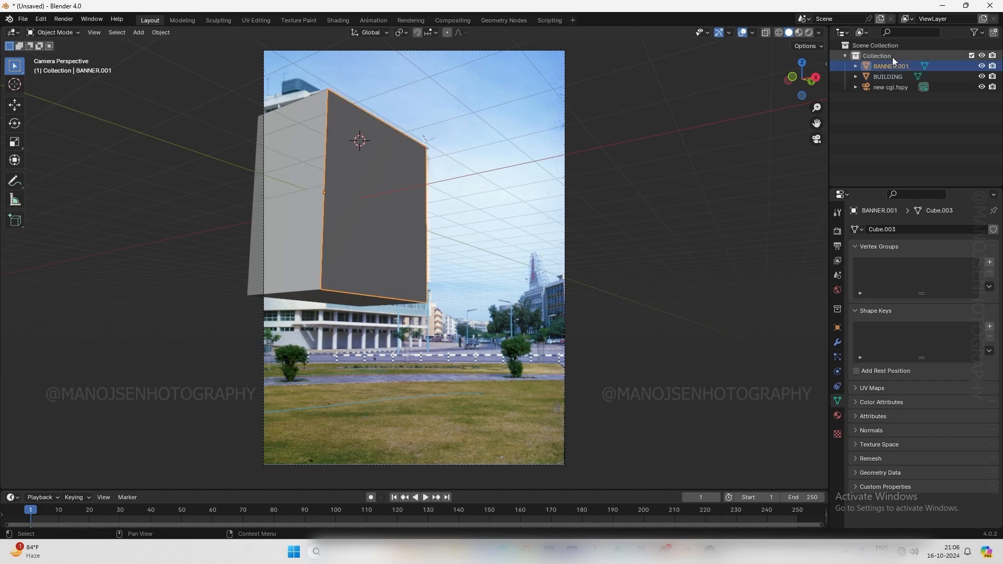
{"action": "left_click", "coordinate": [891, 78]}
{"action": "left_click", "coordinate": [981, 76]}
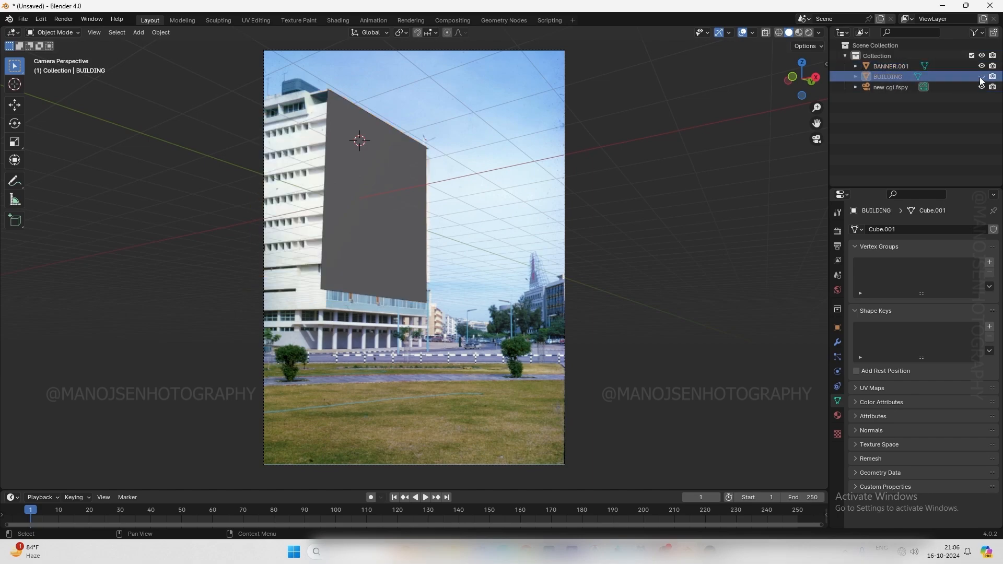
Place the 3D cursor on the upper part of the banner plane and apply Geometry to Origin to the plane
{"action": "scroll", "coordinate": [441, 144], "scroll_direction": "up", "scroll_amount": 2}
{"action": "right_click", "coordinate": [384, 140], "text": "shift"}
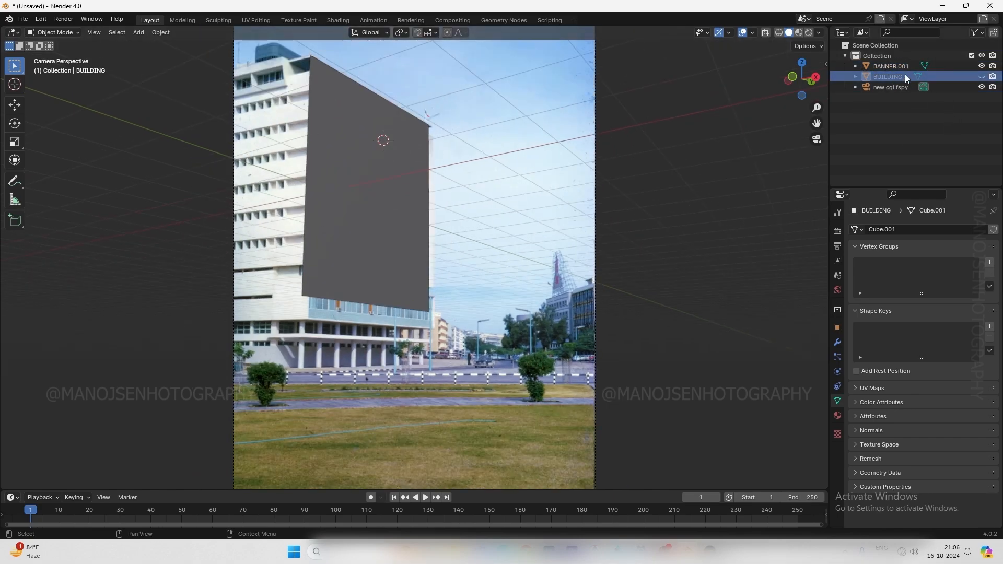
{"action": "left_click", "coordinate": [346, 127]}
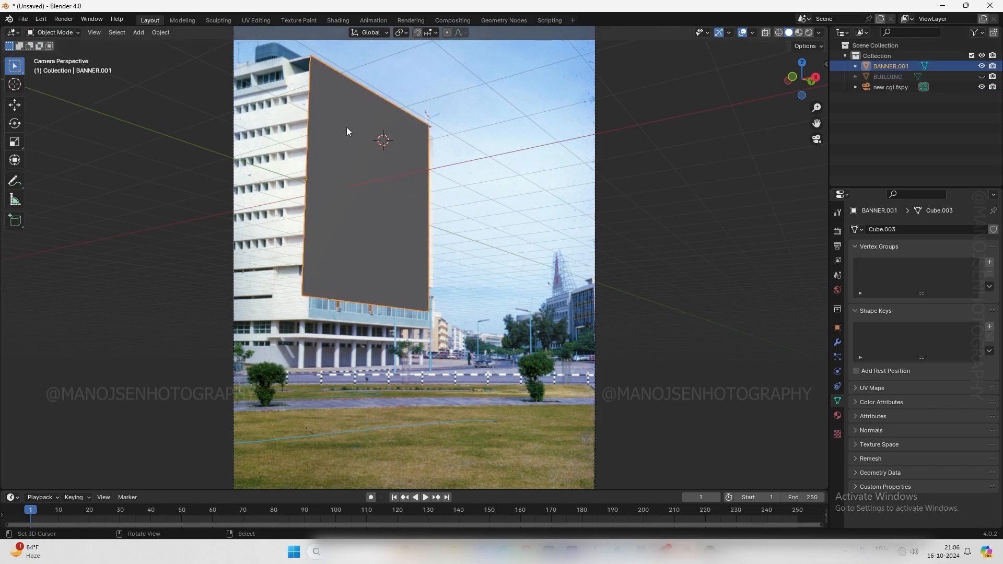
{"action": "left_click", "coordinate": [161, 33]}
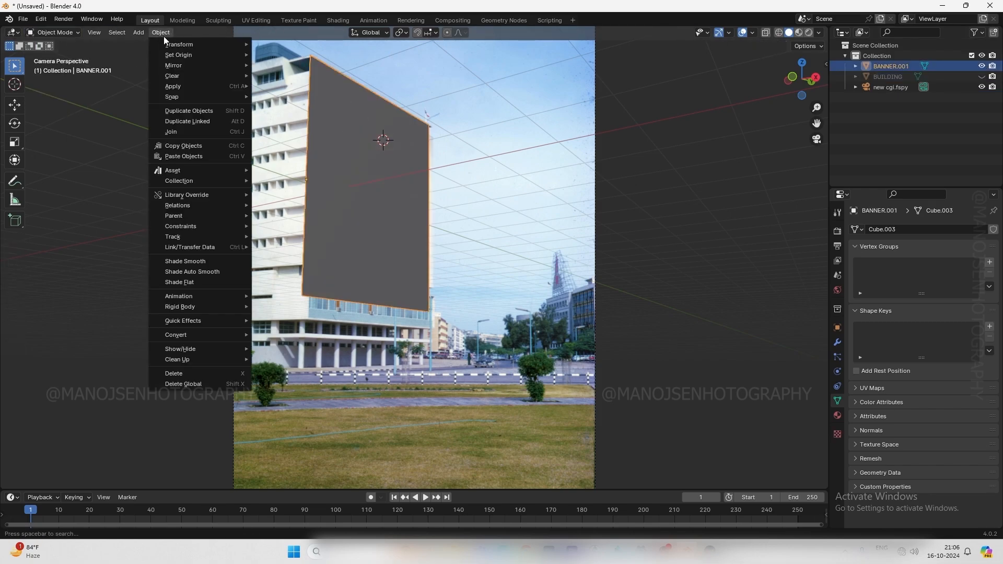
{"action": "mouse_move", "coordinate": [179, 44]}
{"action": "mouse_move", "coordinate": [221, 55]}
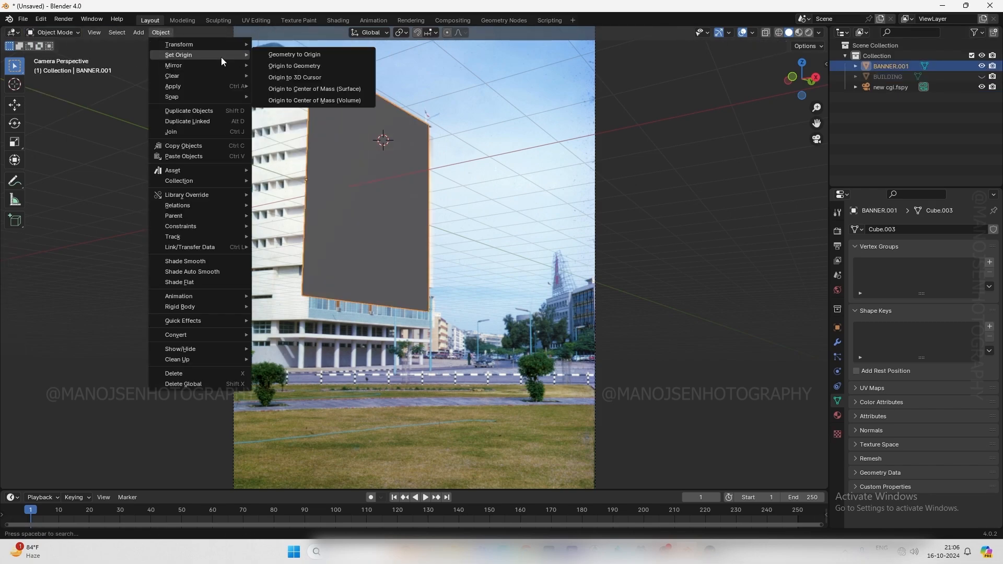
{"action": "left_click", "coordinate": [334, 55]}
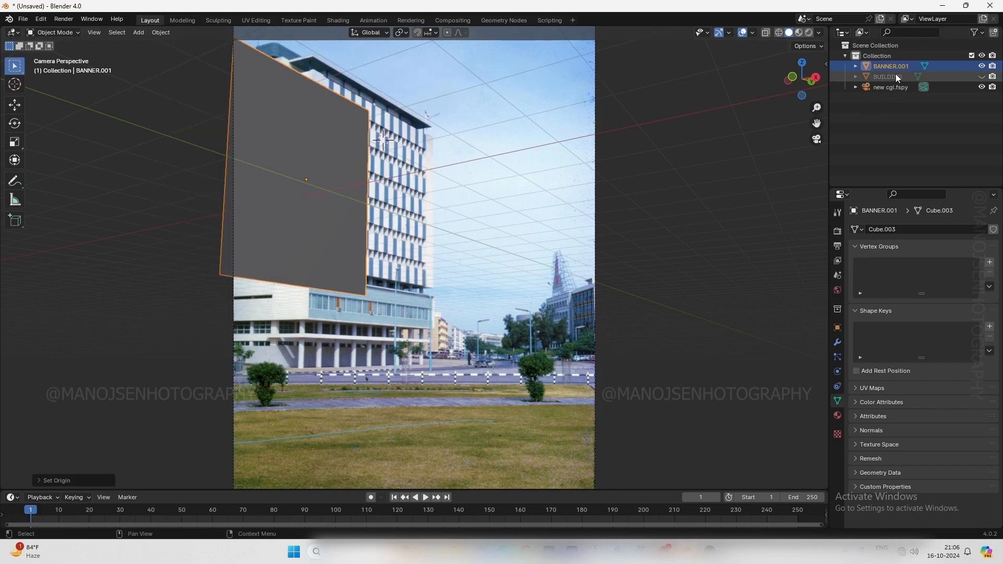
Move the banner plane along Y and up along Z so it covers the facade's windowed area
{"action": "left_click", "coordinate": [14, 105]}
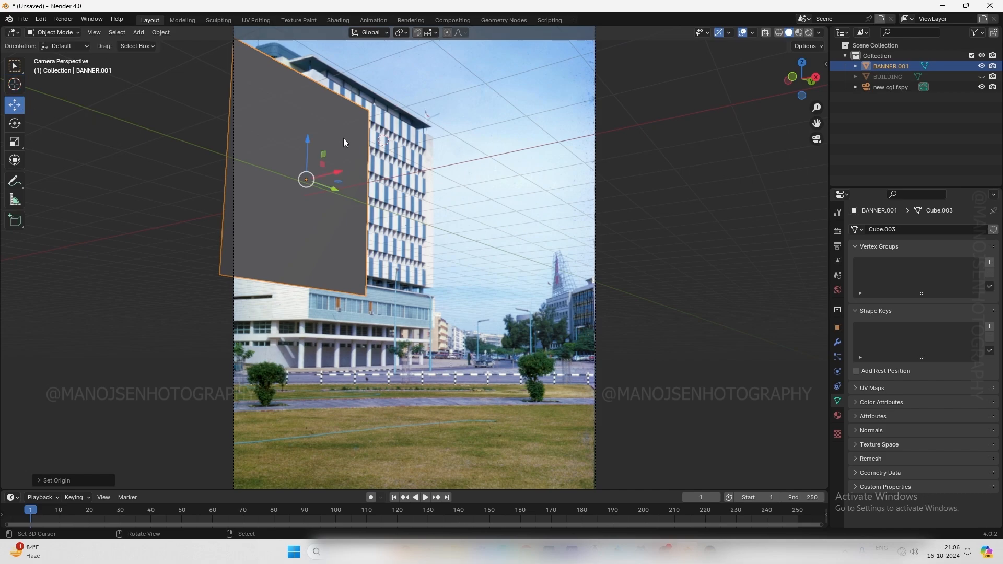
{"action": "left_click_drag", "start_coordinate": [335, 189], "coordinate": [408, 216]}
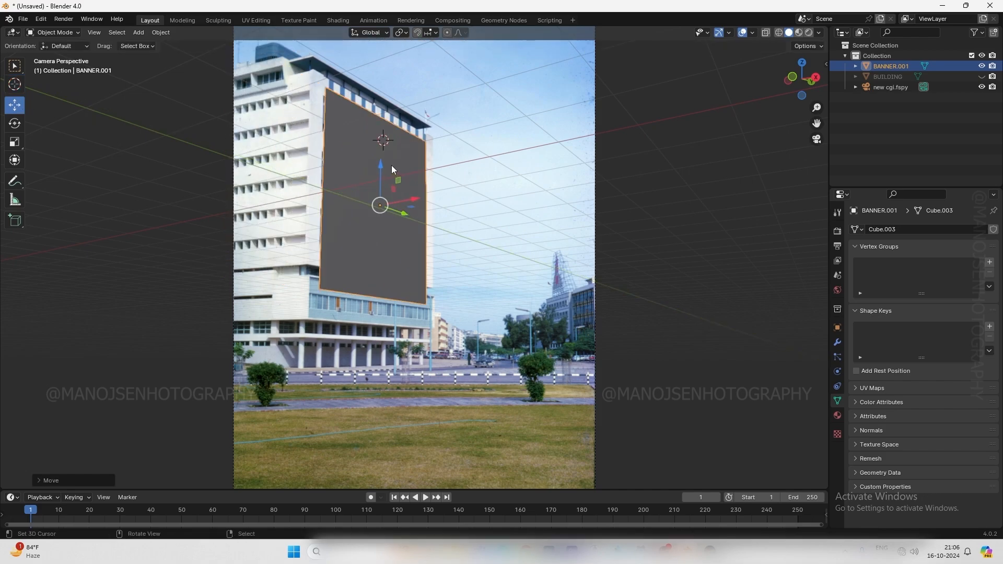
{"action": "left_click_drag", "start_coordinate": [381, 165], "coordinate": [383, 141]}
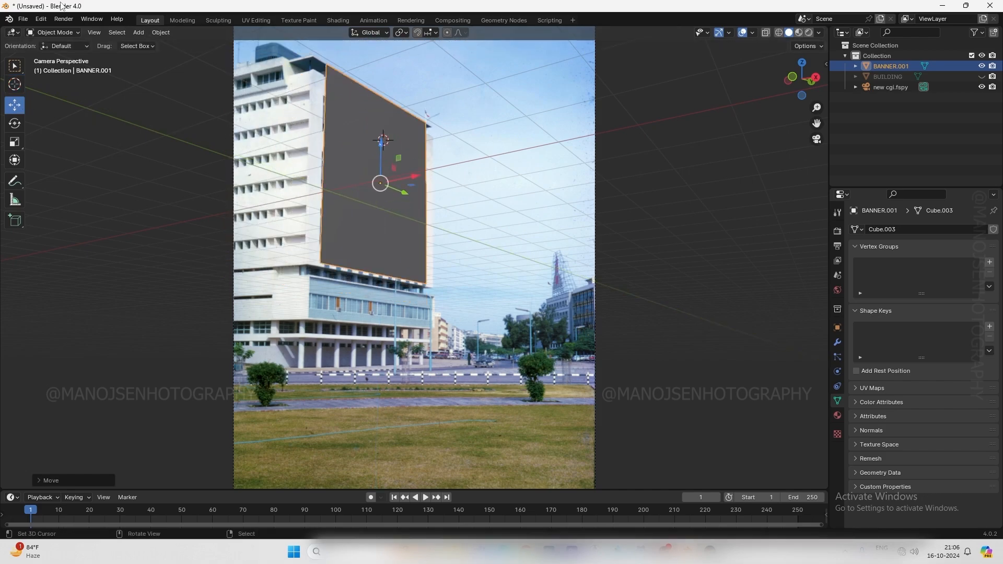
Enter Edit Mode on the banner plane and enable the Wireframe overlay in the viewport
{"action": "left_click", "coordinate": [56, 33]}
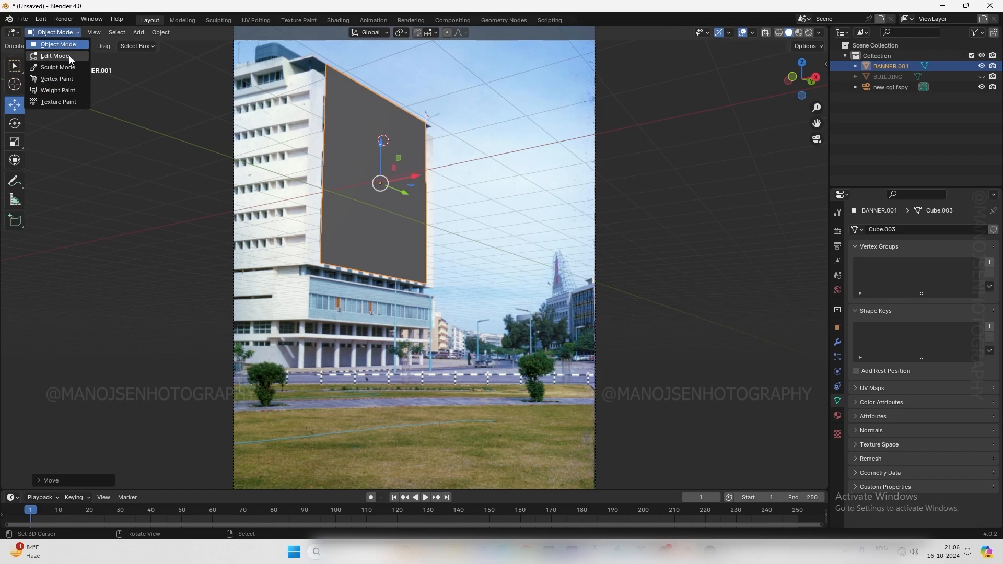
{"action": "left_click", "coordinate": [69, 56]}
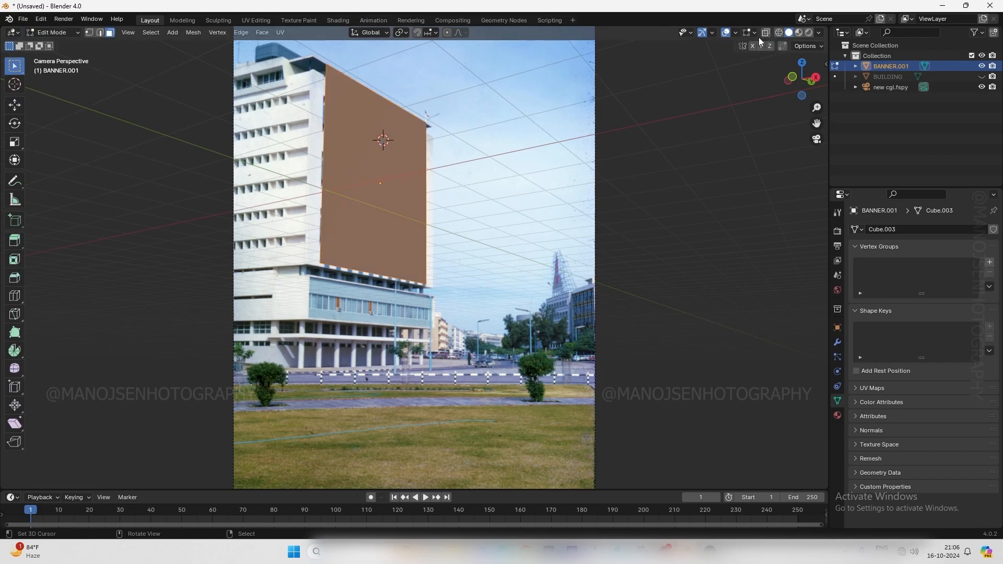
{"action": "left_click", "coordinate": [736, 34]}
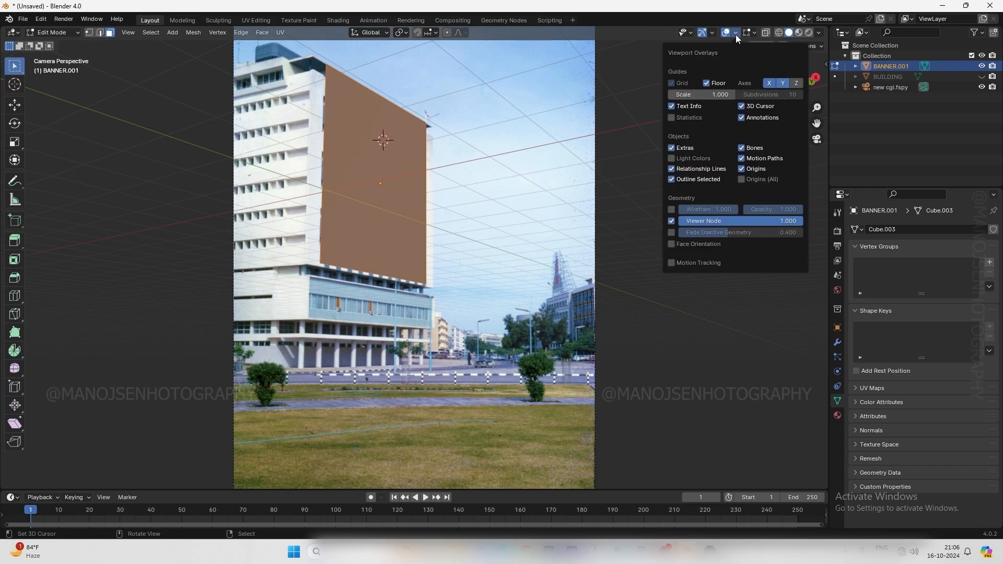
{"action": "left_click", "coordinate": [672, 210]}
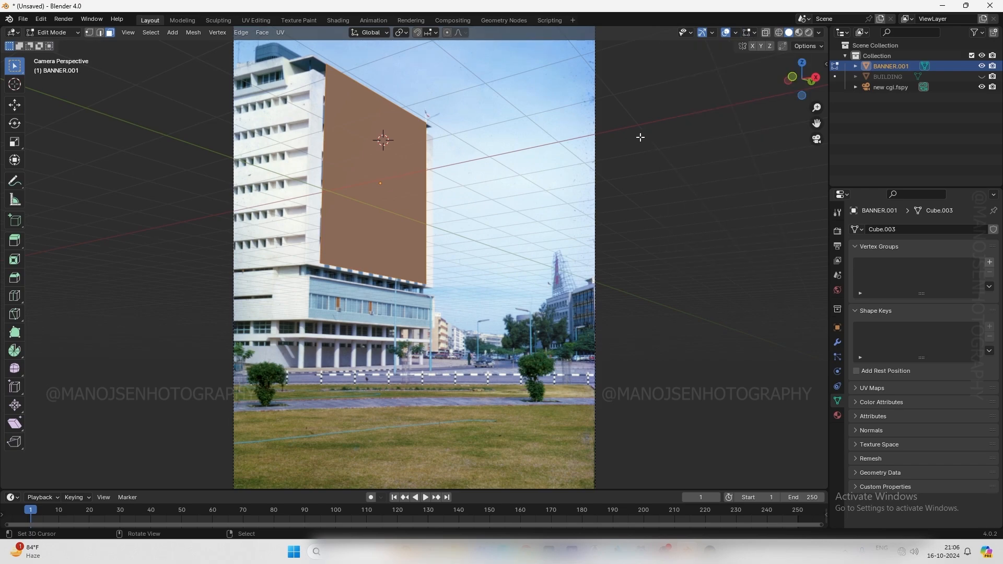
Subdivide the banner plane with 60 cuts
{"action": "left_click", "coordinate": [239, 33]}
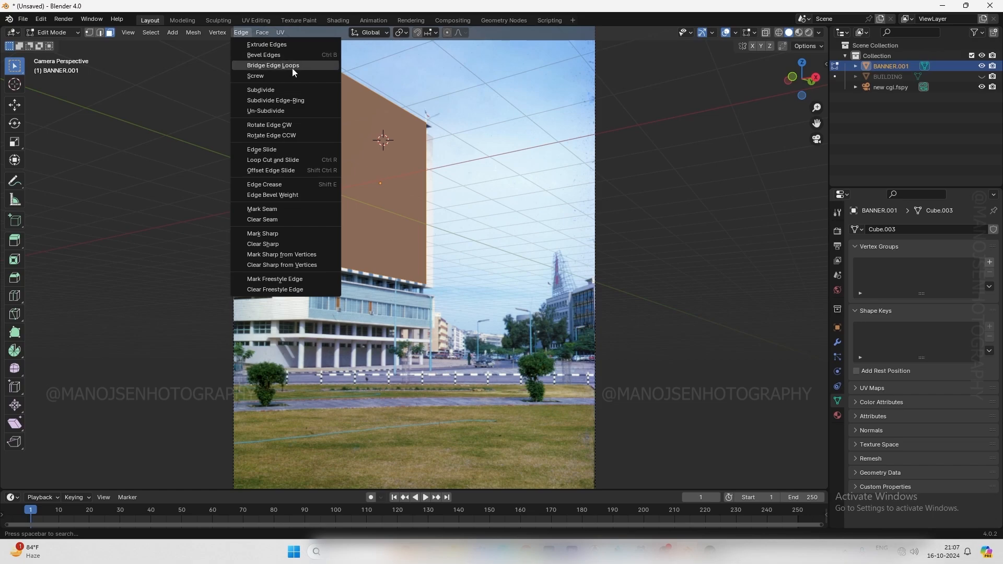
{"action": "left_click", "coordinate": [264, 89]}
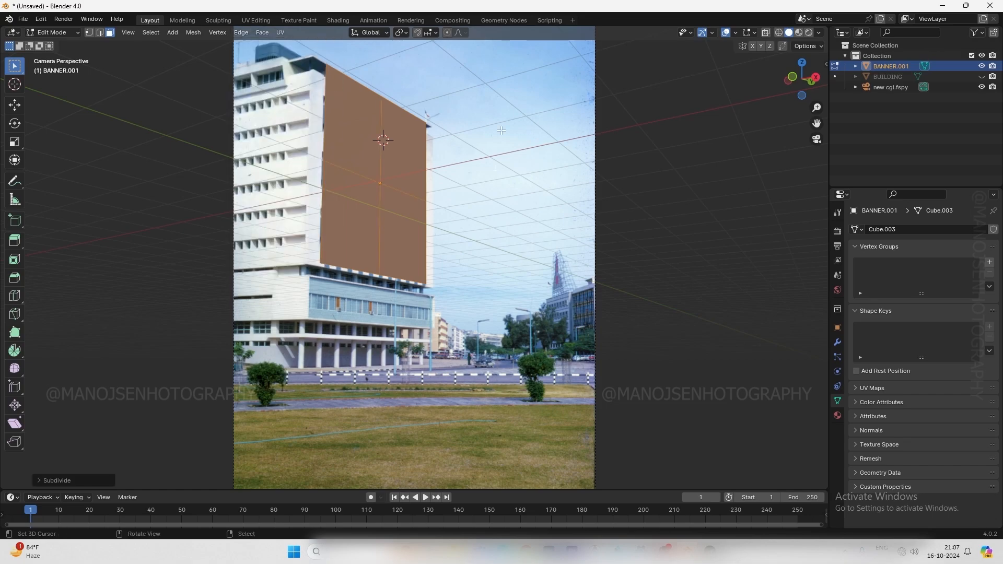
{"action": "left_click", "coordinate": [39, 480]}
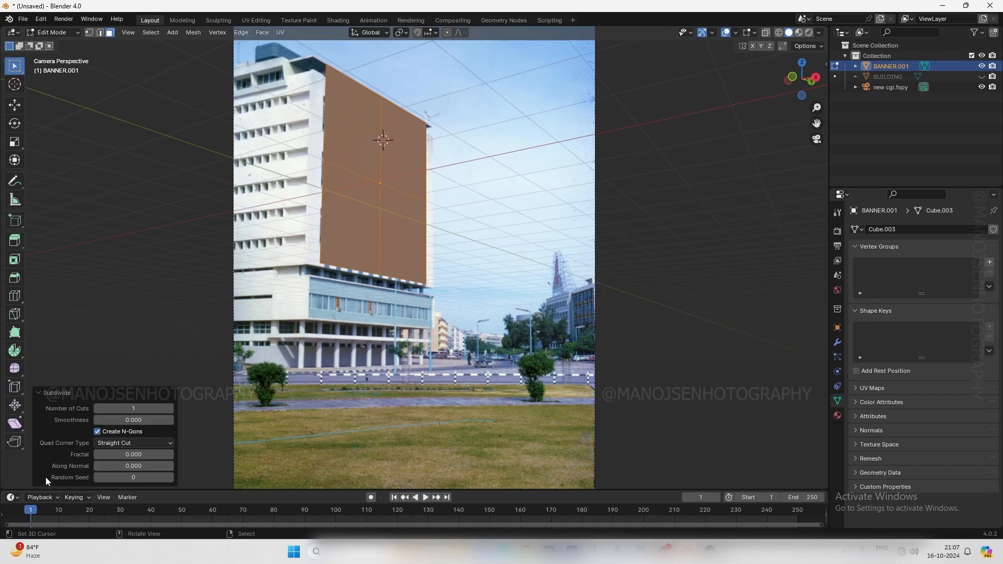
{"action": "left_click", "coordinate": [153, 408]}
{"action": "type", "text": "60"}
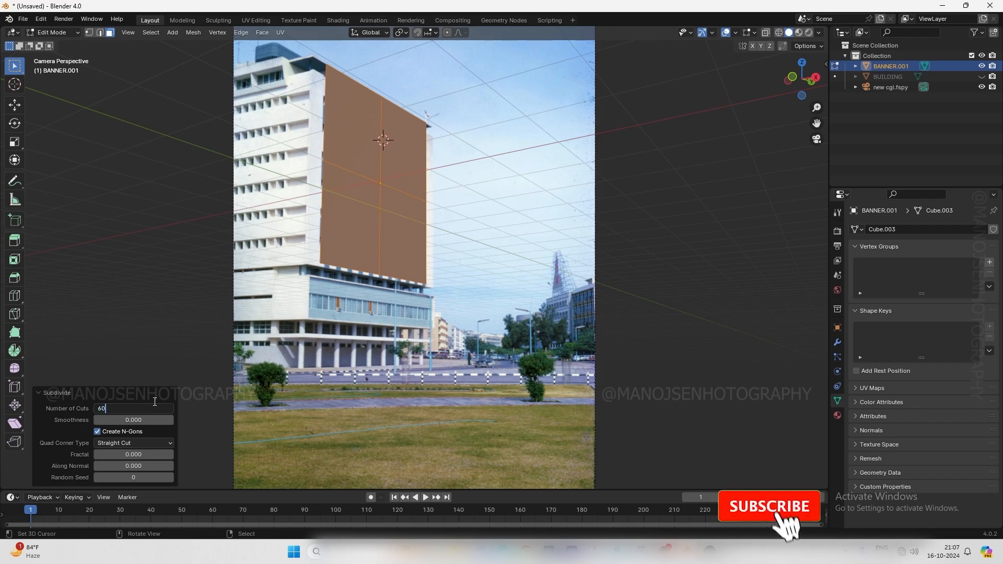
{"action": "key", "text": "Return"}
Inspect the banner's subdivided grid up close, in the camera view and from orbited angles
{"action": "scroll", "coordinate": [425, 128], "scroll_direction": "up", "scroll_amount": 5}
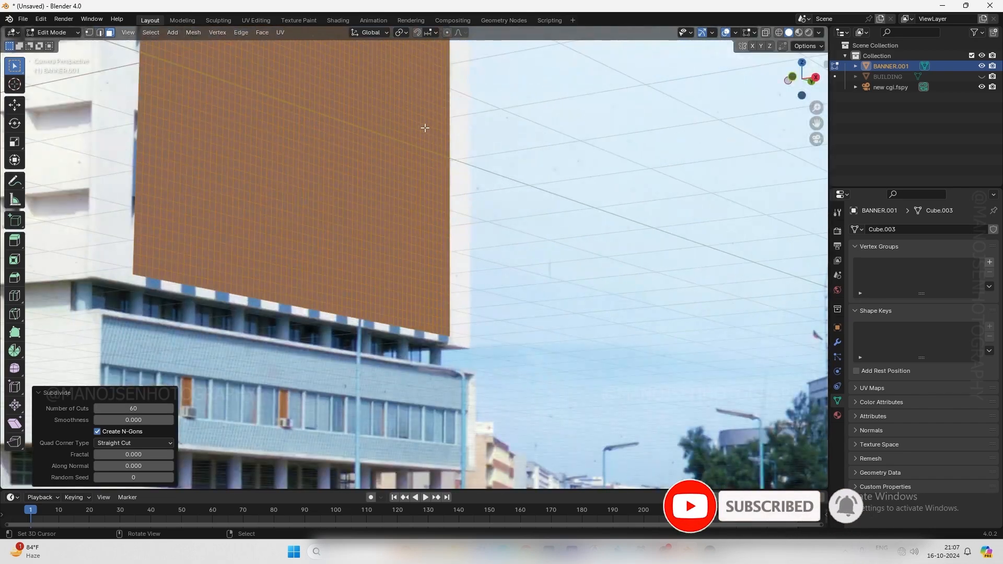
{"action": "middle_click_drag", "start_coordinate": [378, 135], "coordinate": [398, 131]}
{"action": "scroll", "coordinate": [404, 126], "scroll_direction": "up", "scroll_amount": 2}
{"action": "middle_click_drag", "start_coordinate": [490, 109], "coordinate": [467, 94]}
{"action": "scroll", "coordinate": [468, 98], "scroll_direction": "up", "scroll_amount": 2}
{"action": "scroll", "coordinate": [470, 103], "scroll_direction": "down", "scroll_amount": 2}
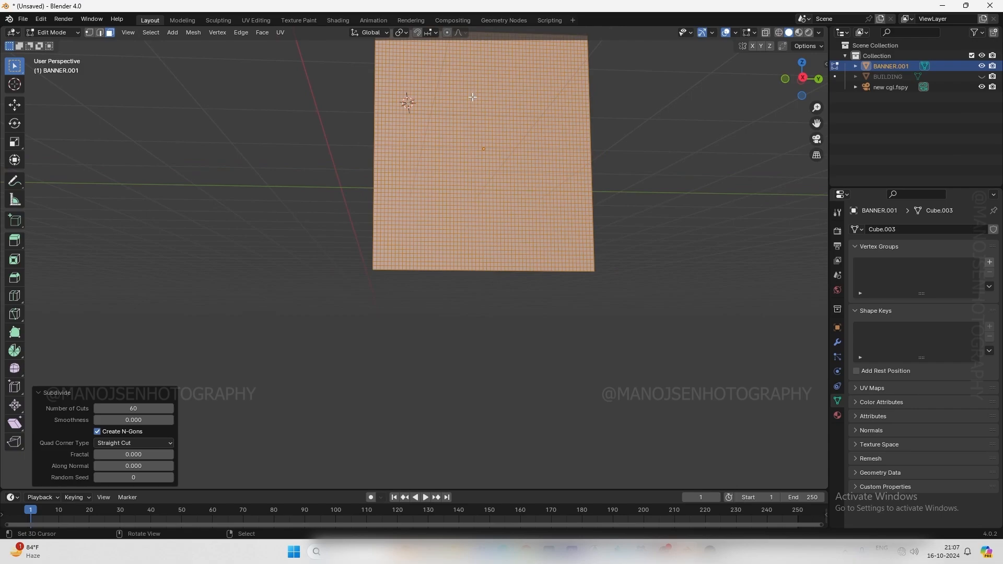
{"action": "key", "text": "KP_0"}
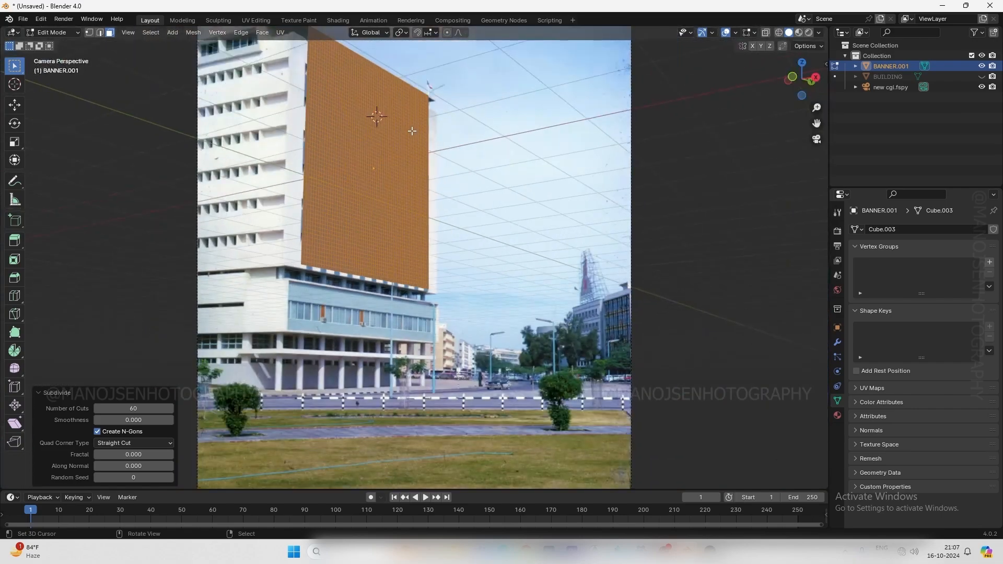
{"action": "scroll", "coordinate": [412, 131], "scroll_direction": "up", "scroll_amount": 2}
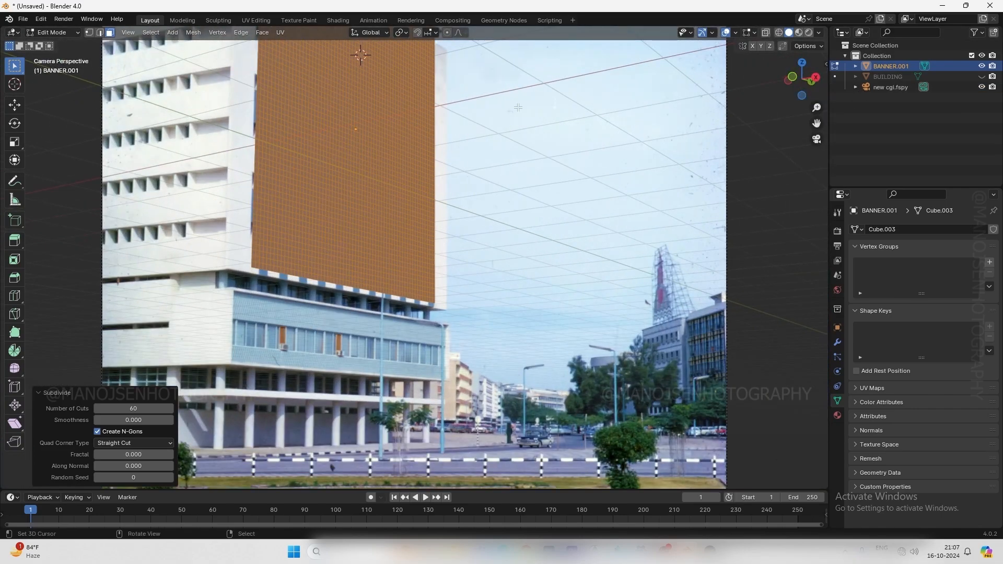
{"action": "scroll", "coordinate": [481, 96], "scroll_direction": "down", "scroll_amount": 2}
{"action": "scroll", "coordinate": [479, 96], "scroll_direction": "down", "scroll_amount": 1}
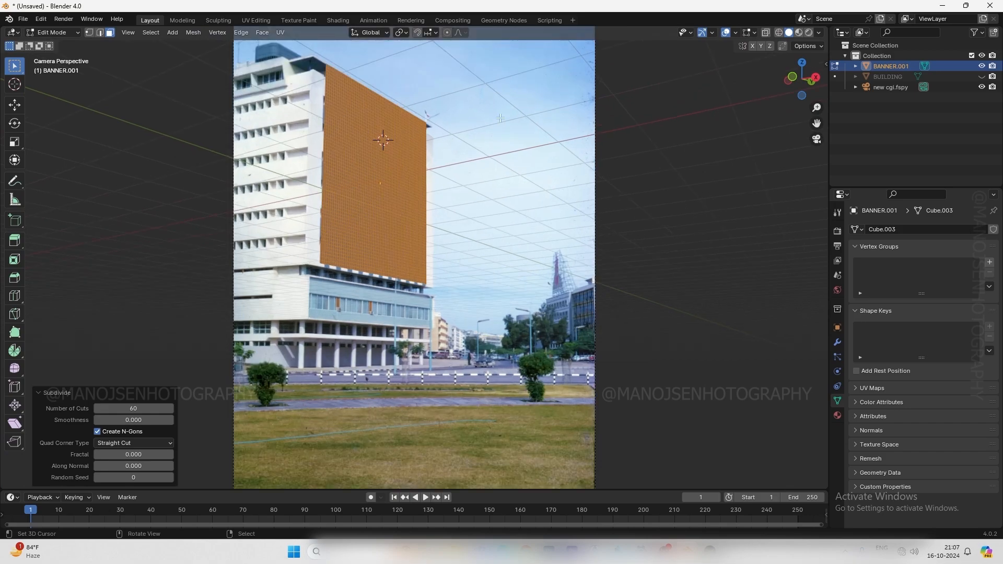
{"action": "middle_click_drag", "start_coordinate": [495, 105], "coordinate": [577, 195]}
{"action": "scroll", "coordinate": [508, 80], "scroll_direction": "down", "scroll_amount": 4}
{"action": "scroll", "coordinate": [508, 81], "scroll_direction": "up", "scroll_amount": 5}
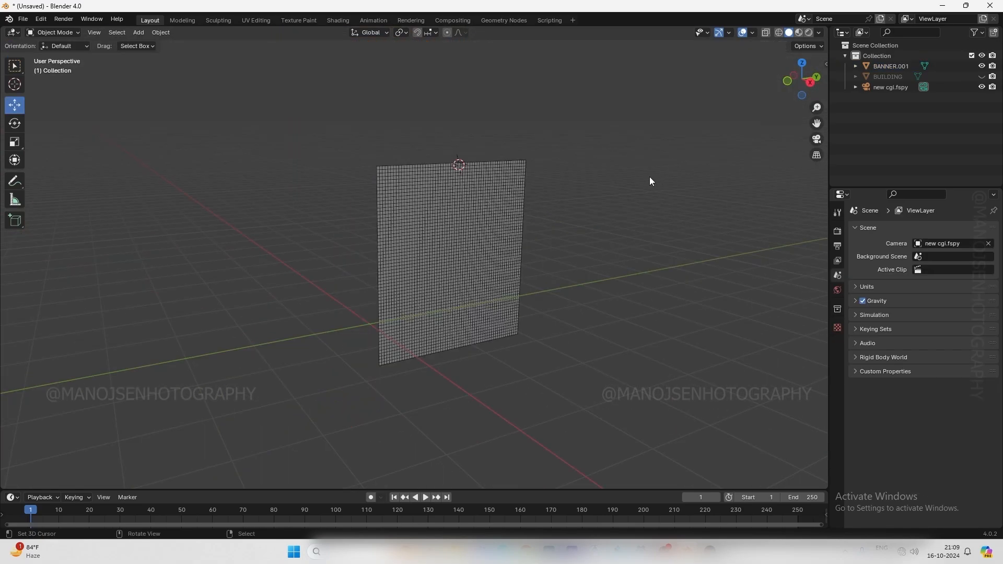
Add an Archimedean curve spiral at the 3D cursor on the banner's top edge
{"action": "left_click", "coordinate": [138, 33]}
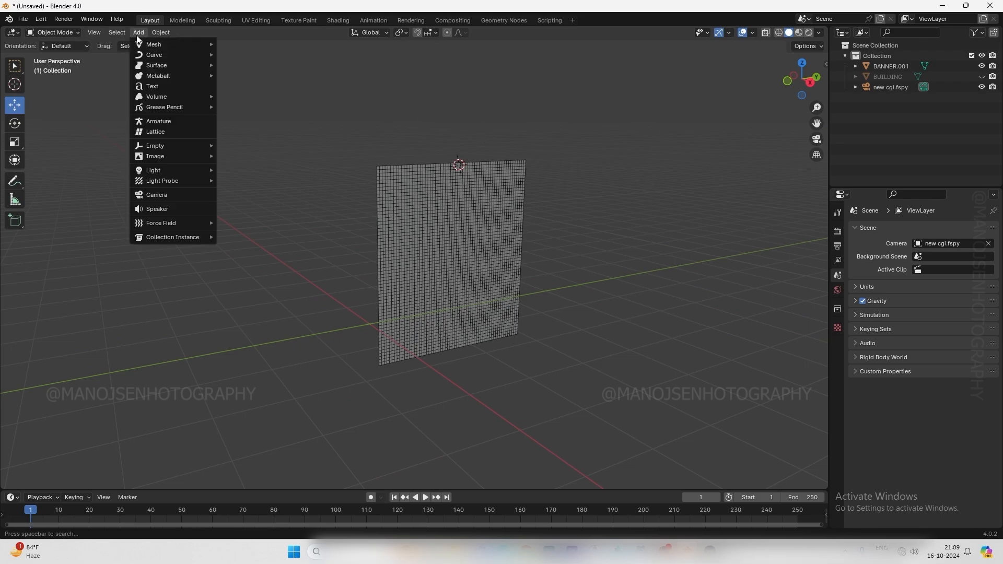
{"action": "mouse_move", "coordinate": [154, 46]}
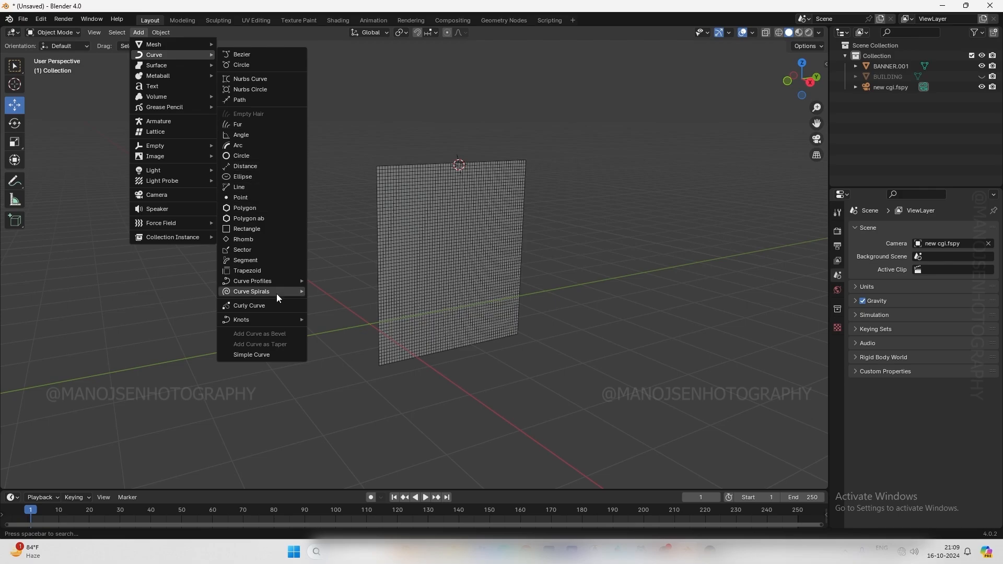
{"action": "mouse_move", "coordinate": [277, 294]}
{"action": "left_click", "coordinate": [340, 292]}
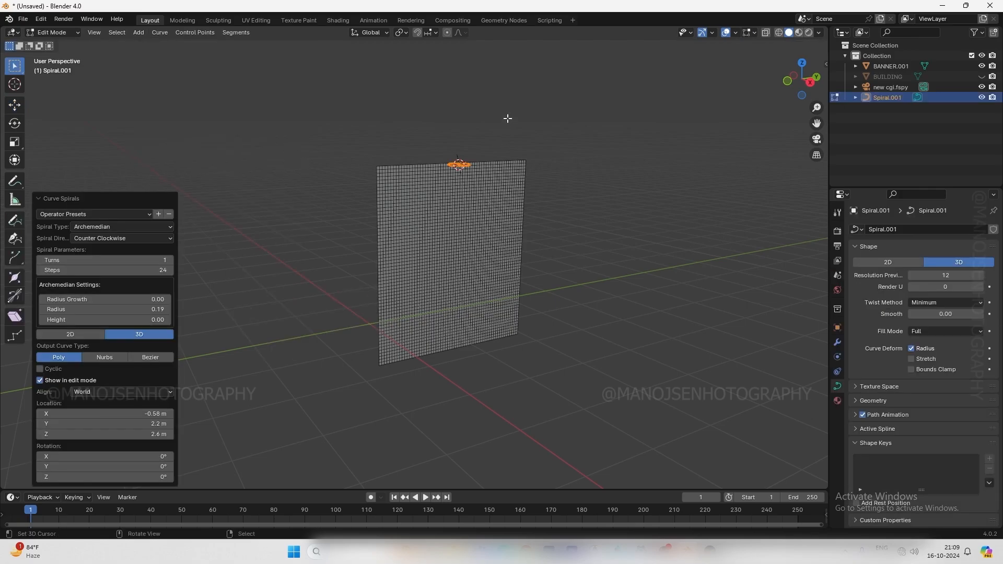
Reduce the spiral's radius to 0.07
{"action": "scroll", "coordinate": [517, 124], "scroll_direction": "up", "scroll_amount": 3}
{"action": "middle_click_drag", "start_coordinate": [528, 130], "coordinate": [627, 188]}
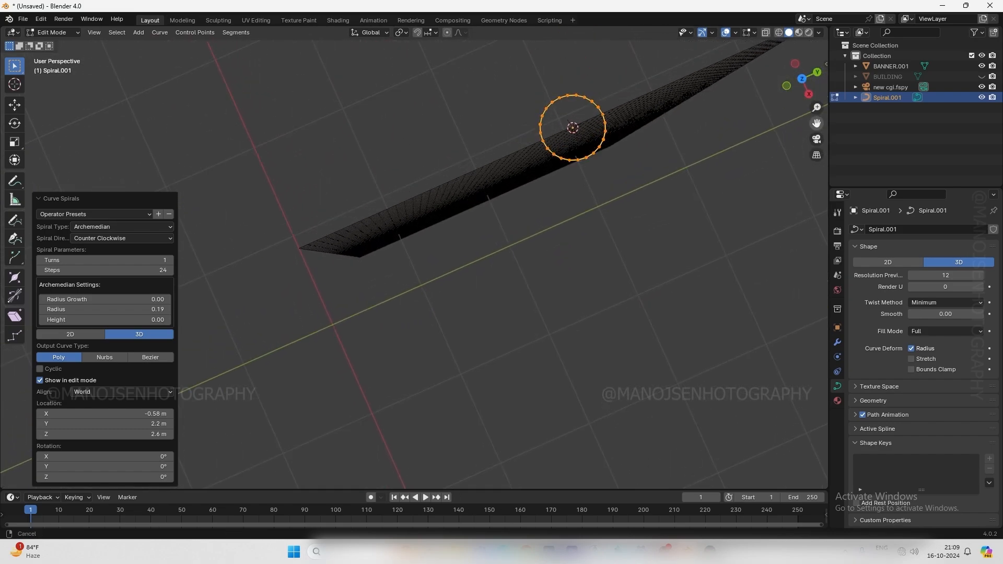
{"action": "left_click_drag", "start_coordinate": [817, 124], "coordinate": [722, 181]}
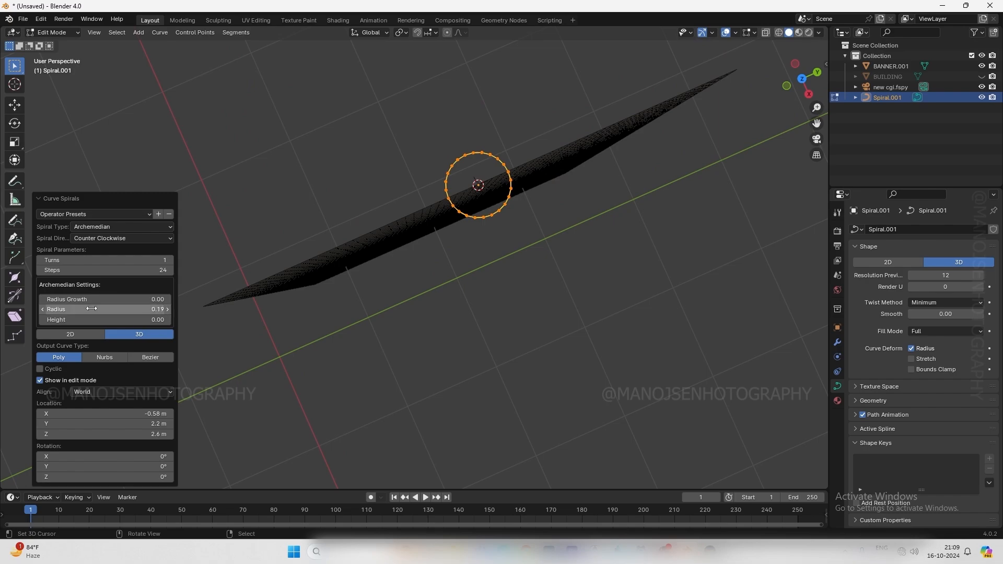
{"action": "left_click", "coordinate": [43, 309]}
{"action": "left_click", "coordinate": [43, 309]}
{"action": "left_click", "coordinate": [43, 308]}
{"action": "left_click", "coordinate": [43, 308]}
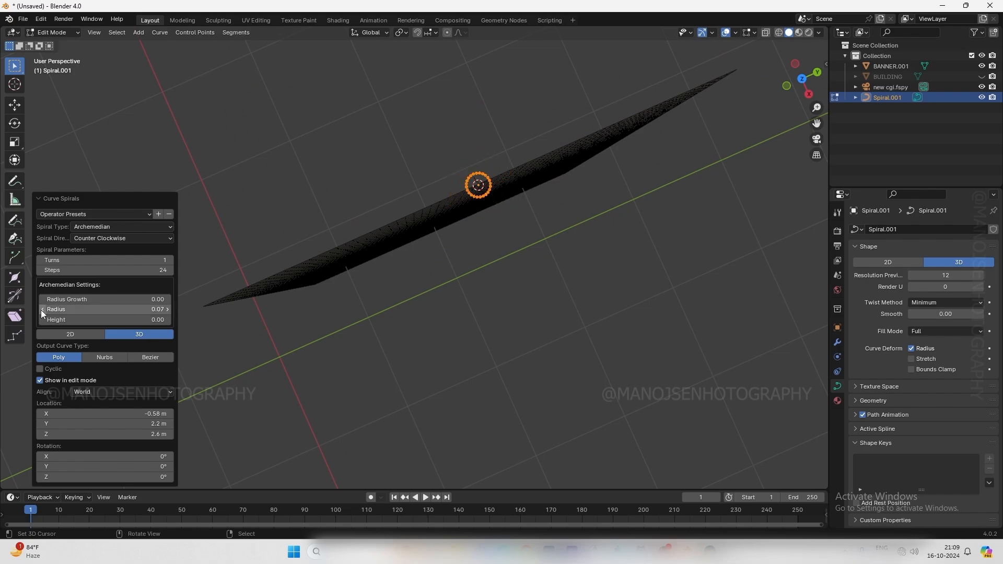
Set the spiral's radius growth to 0.06
{"action": "left_click", "coordinate": [168, 300]}
{"action": "left_click", "coordinate": [167, 300]}
{"action": "left_click", "coordinate": [168, 301]}
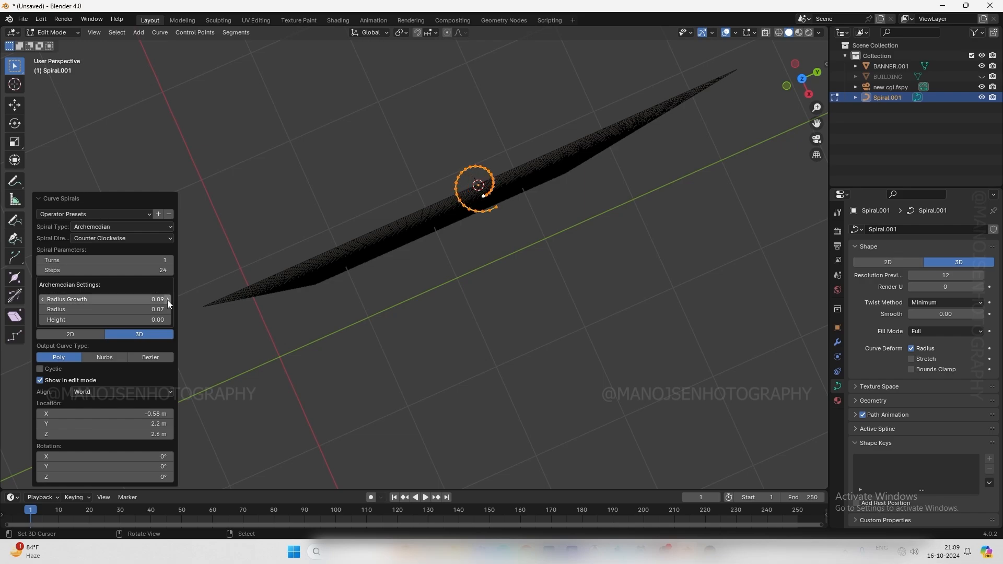
{"action": "left_click", "coordinate": [43, 301]}
{"action": "left_click", "coordinate": [42, 301]}
{"action": "left_click", "coordinate": [42, 300]}
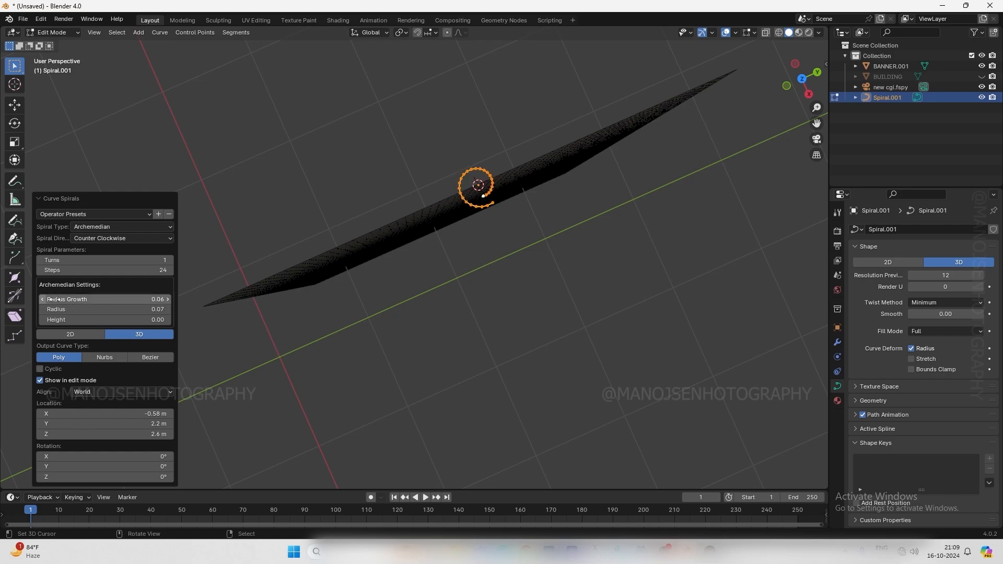
Increase the spiral's steps to 42 for a smoother curve
{"action": "left_click", "coordinate": [172, 272]}
{"action": "left_click", "coordinate": [172, 272]}
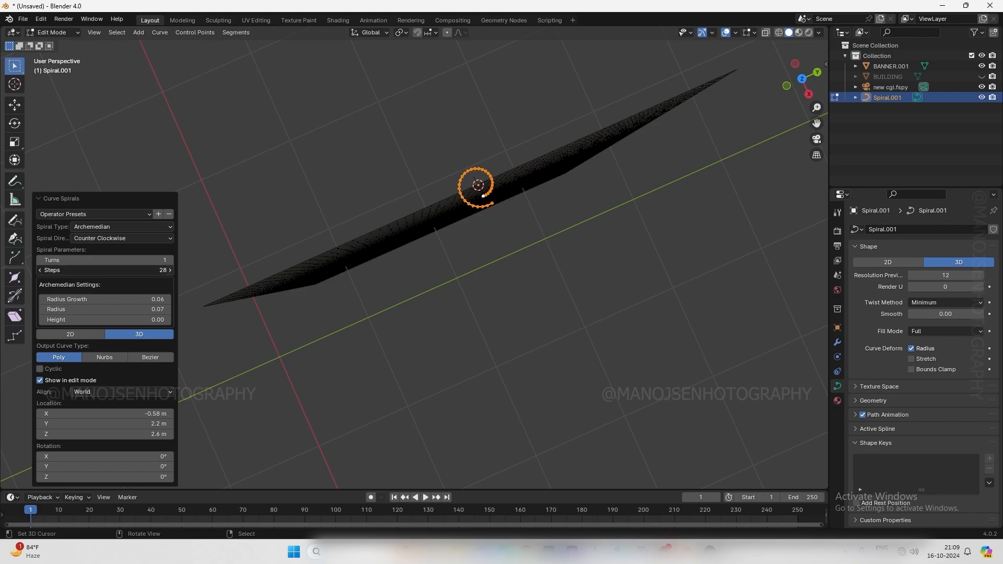
{"action": "left_click", "coordinate": [172, 272]}
{"action": "left_click", "coordinate": [172, 272]}
{"action": "left_click", "coordinate": [171, 272]}
{"action": "left_click", "coordinate": [172, 272]}
{"action": "left_click", "coordinate": [172, 271]}
{"action": "left_click", "coordinate": [172, 272]}
{"action": "left_click", "coordinate": [172, 271]}
{"action": "left_click", "coordinate": [172, 272]}
{"action": "left_click", "coordinate": [172, 272]}
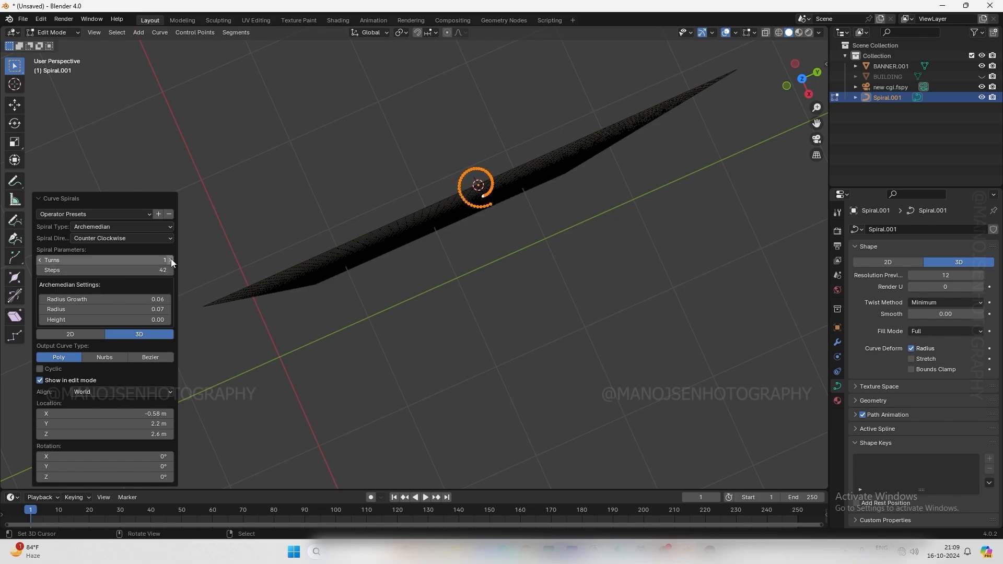
Increase the spiral's turns to 6
{"action": "left_click", "coordinate": [171, 260]}
{"action": "left_click", "coordinate": [170, 260]}
{"action": "left_click", "coordinate": [171, 260]}
{"action": "left_click", "coordinate": [170, 260]}
{"action": "left_click", "coordinate": [171, 260]}
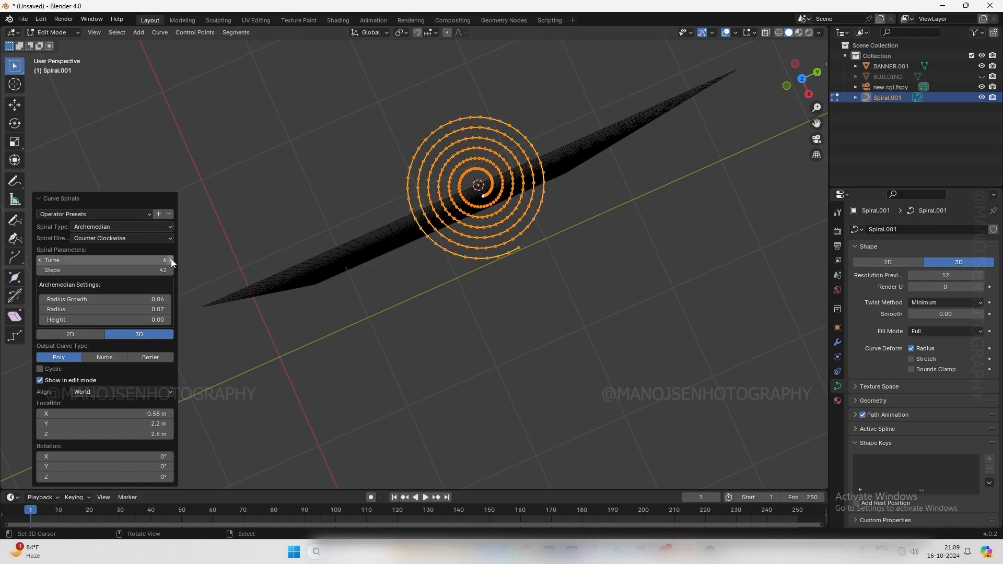
Rotate the spiral object 90° about X so it stands upright over the banner's edge
{"action": "middle_click_drag", "start_coordinate": [629, 226], "coordinate": [484, 149]}
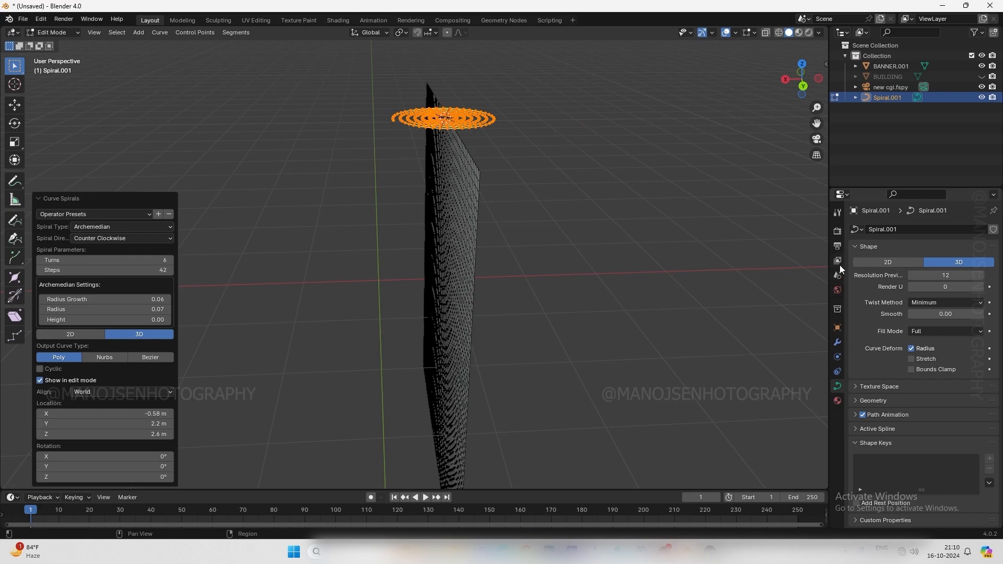
{"action": "left_click", "coordinate": [838, 329]}
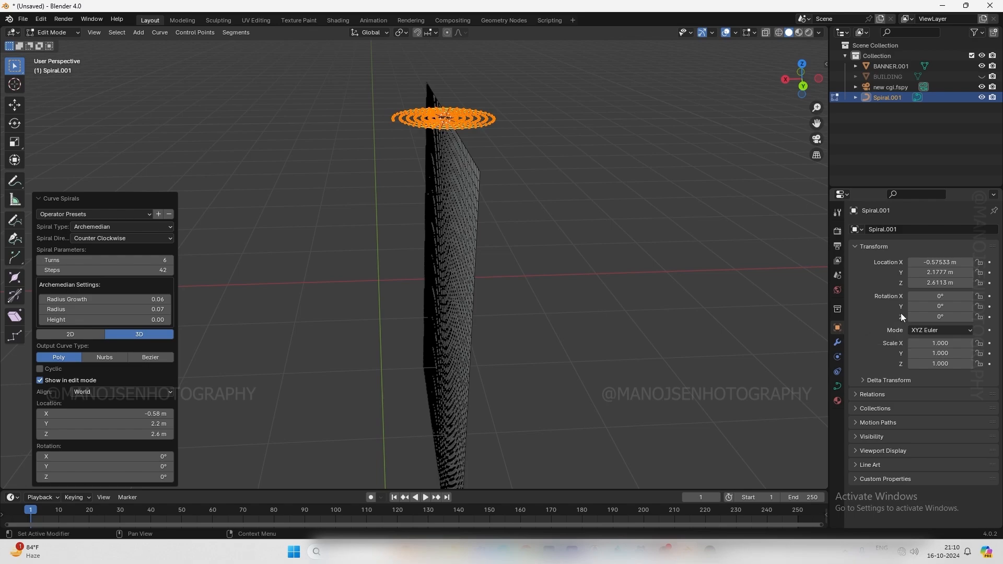
{"action": "left_click", "coordinate": [940, 296]}
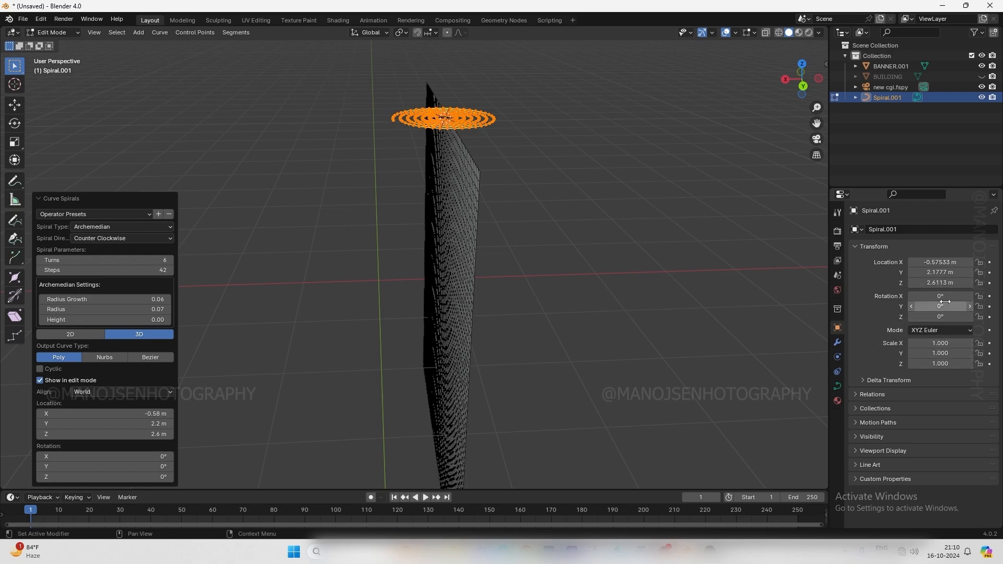
{"action": "type", "text": "10"}
{"action": "key", "text": "Return"}
{"action": "left_click_drag", "start_coordinate": [941, 296], "coordinate": [987, 297]}
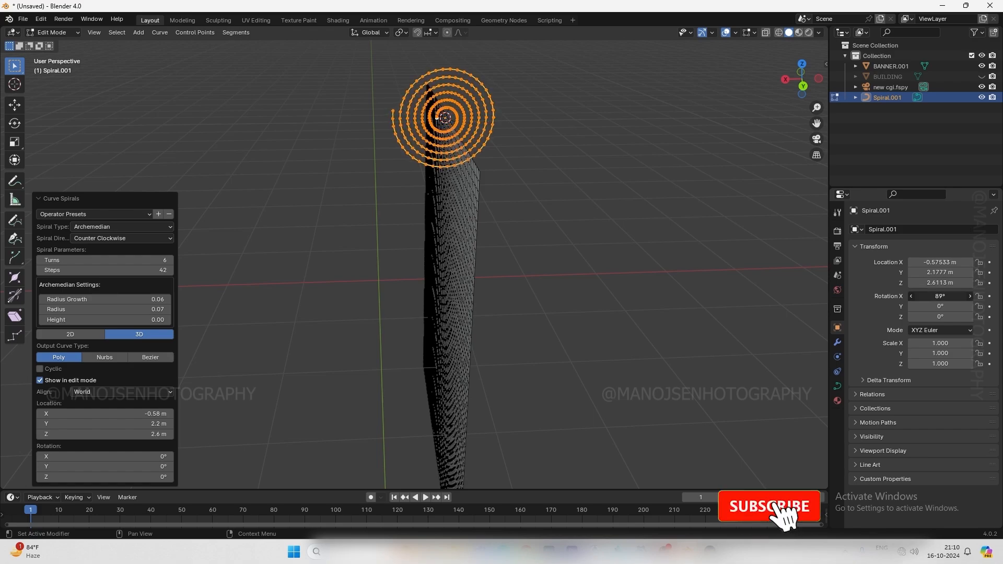
Lower all of the spiral's points about 0.013 m along Z at the banner's top edge with the Move tool
{"action": "scroll", "coordinate": [613, 195], "scroll_direction": "down", "scroll_amount": 3}
{"action": "middle_click_drag", "start_coordinate": [741, 227], "coordinate": [490, 156]}
{"action": "left_click", "coordinate": [14, 105]}
{"action": "scroll", "coordinate": [502, 68], "scroll_direction": "up", "scroll_amount": 2}
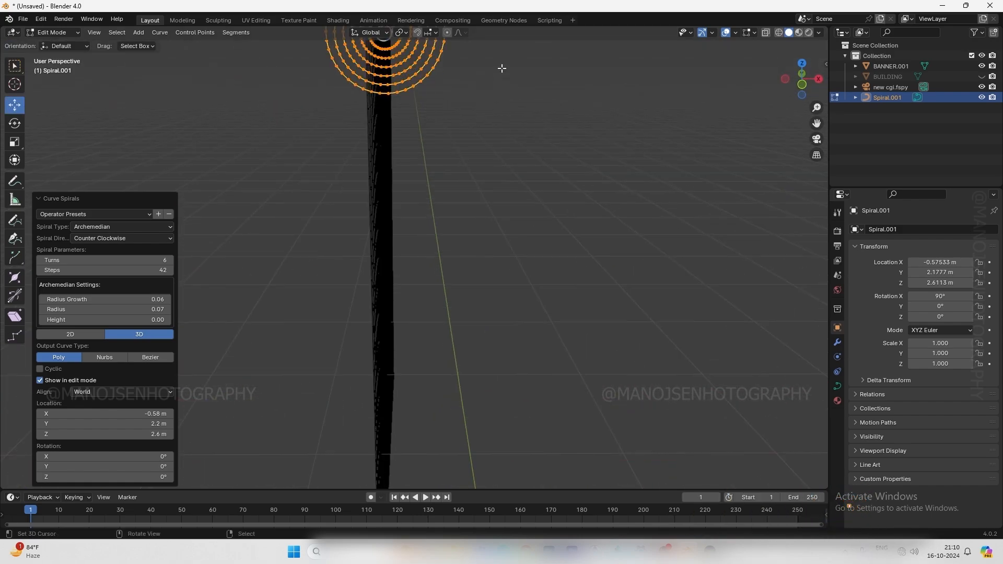
{"action": "middle_click_drag", "start_coordinate": [511, 77], "coordinate": [641, 235]}
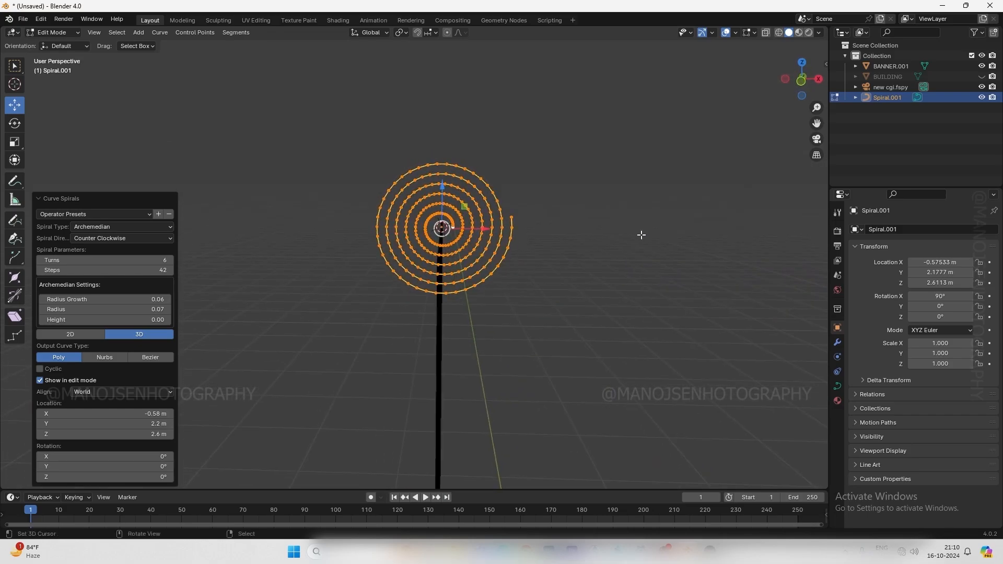
{"action": "left_click_drag", "start_coordinate": [448, 191], "coordinate": [448, 193]}
Pull the spiral's outer end point outward along X and adjust its height along Z to form the start of a tail
{"action": "middle_click_drag", "start_coordinate": [448, 193], "coordinate": [680, 210]}
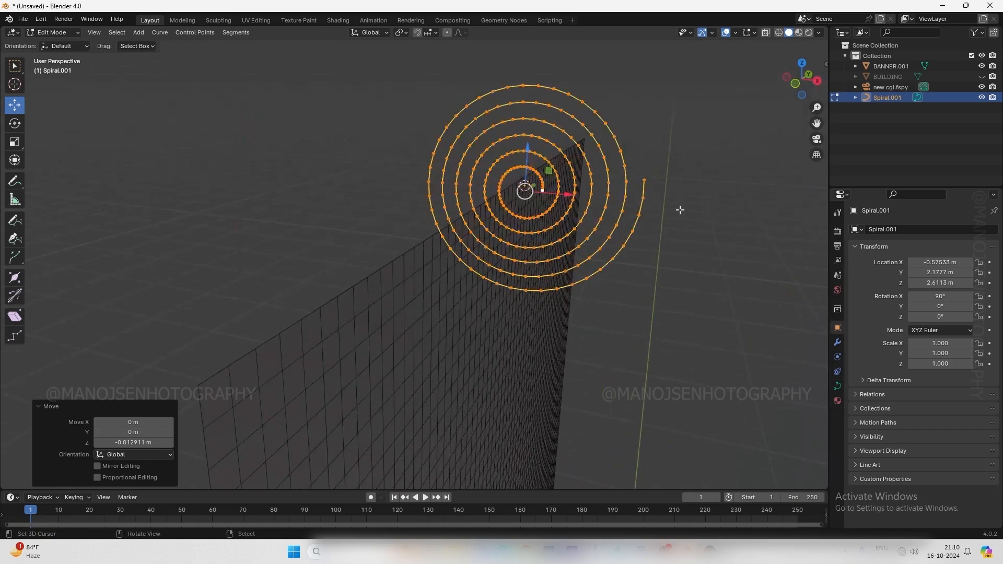
{"action": "left_click", "coordinate": [644, 181]}
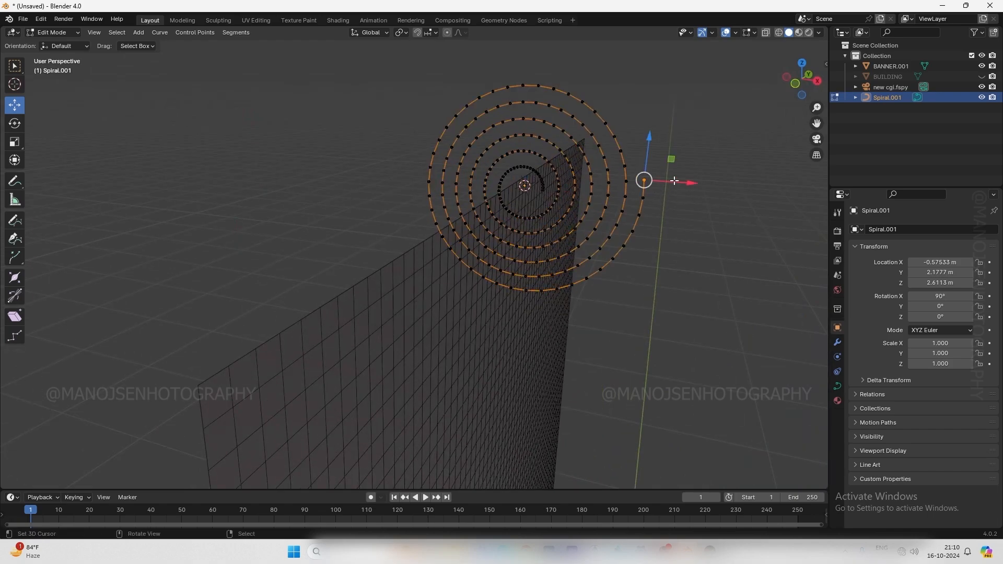
{"action": "left_click_drag", "start_coordinate": [650, 139], "coordinate": [651, 124]}
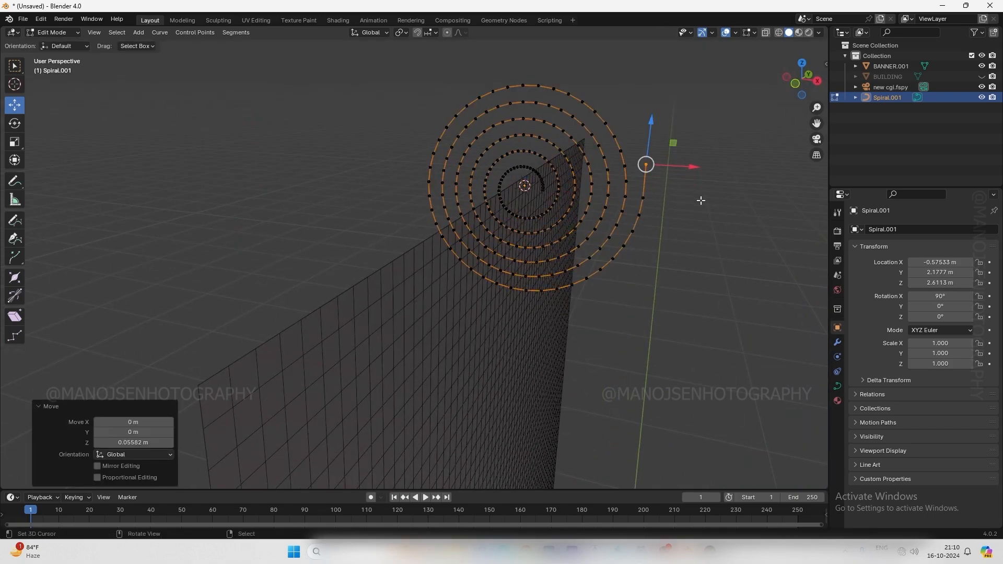
{"action": "left_click_drag", "start_coordinate": [684, 165], "coordinate": [716, 176]}
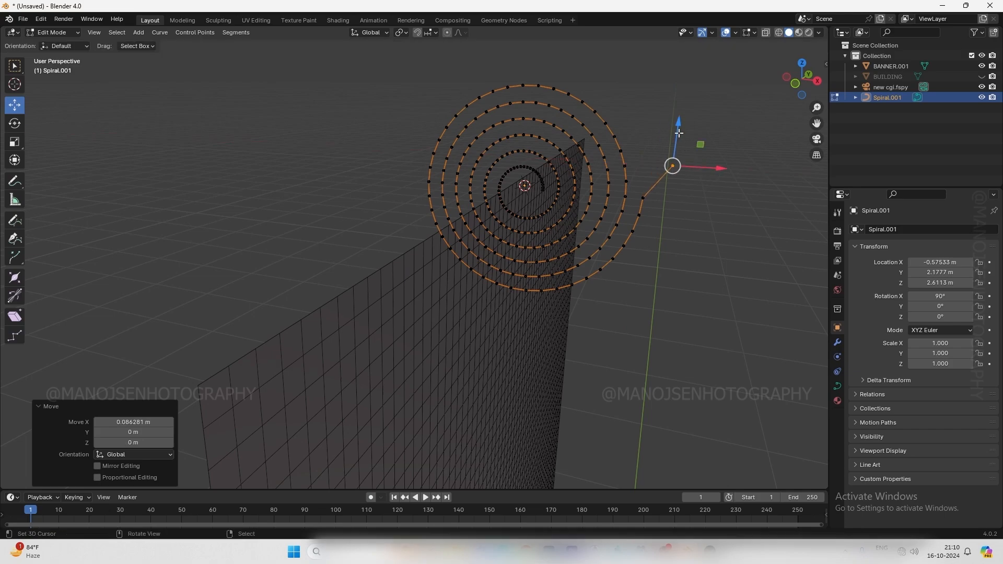
{"action": "left_click_drag", "start_coordinate": [678, 129], "coordinate": [681, 157]}
{"action": "left_click_drag", "start_coordinate": [716, 199], "coordinate": [739, 201]}
{"action": "left_click_drag", "start_coordinate": [695, 156], "coordinate": [692, 165]}
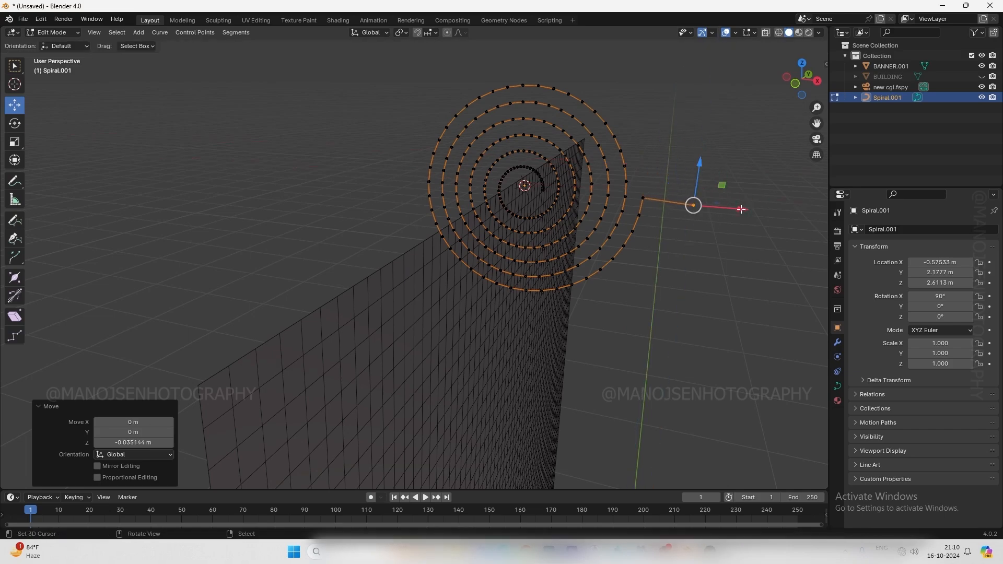
{"action": "left_click_drag", "start_coordinate": [741, 208], "coordinate": [728, 208]}
{"action": "left_click_drag", "start_coordinate": [686, 163], "coordinate": [716, 209]}
Shift the spiral's second-to-last point about 0.034 m along X, and move the end point about 0.02 m up and 0.03 m along X
{"action": "left_click", "coordinate": [642, 198]}
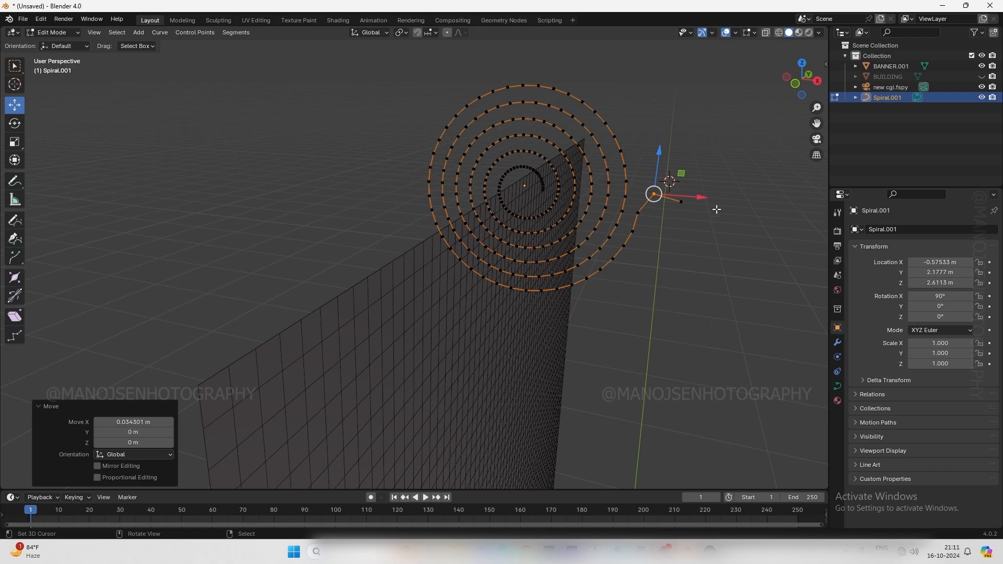
{"action": "left_click", "coordinate": [679, 212]}
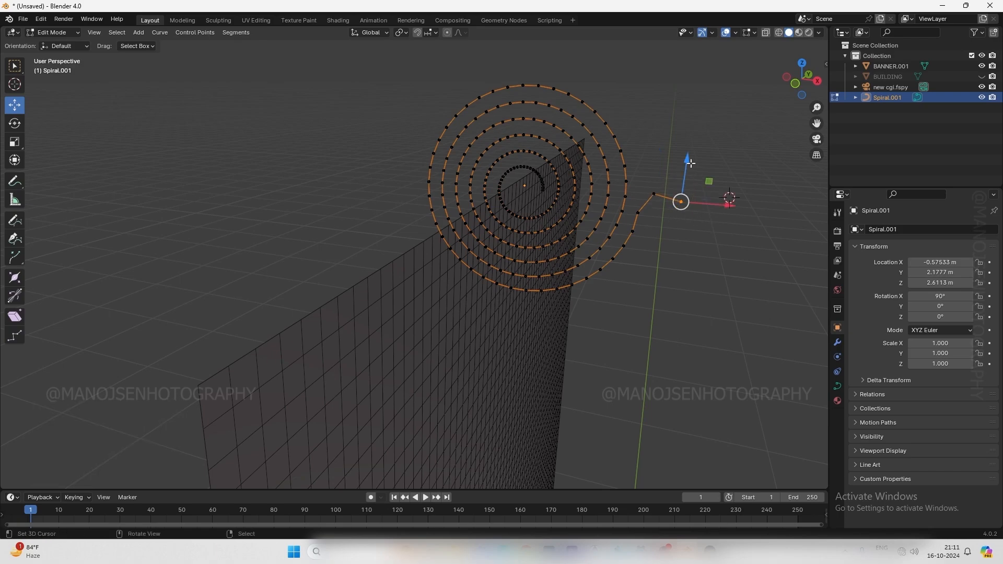
{"action": "left_click_drag", "start_coordinate": [691, 163], "coordinate": [695, 157]}
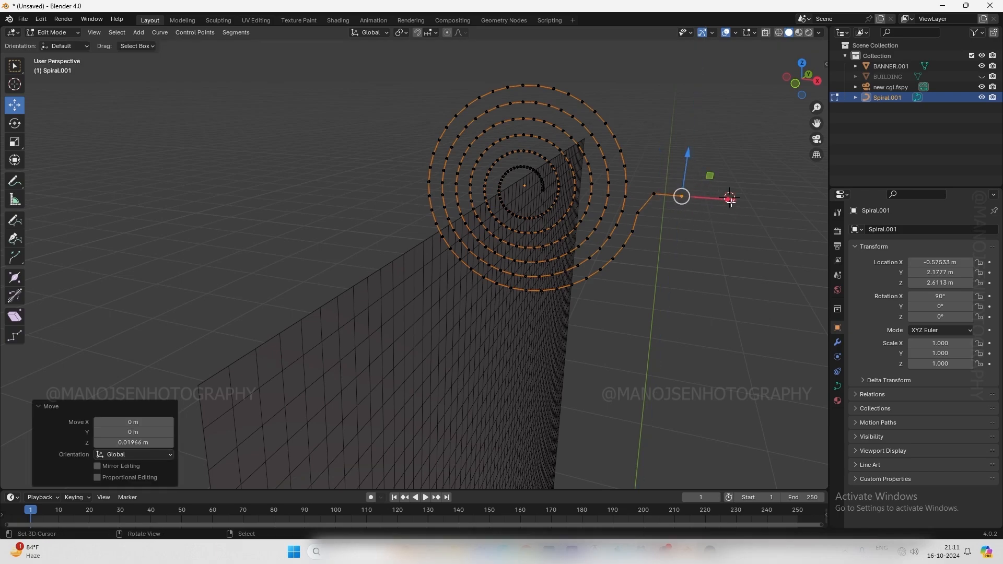
{"action": "left_click_drag", "start_coordinate": [731, 200], "coordinate": [732, 200]}
Put BANNER.001 into Edit Mode and select the whole row of vertices along its bottom edge
{"action": "scroll", "coordinate": [707, 265], "scroll_direction": "down", "scroll_amount": 5}
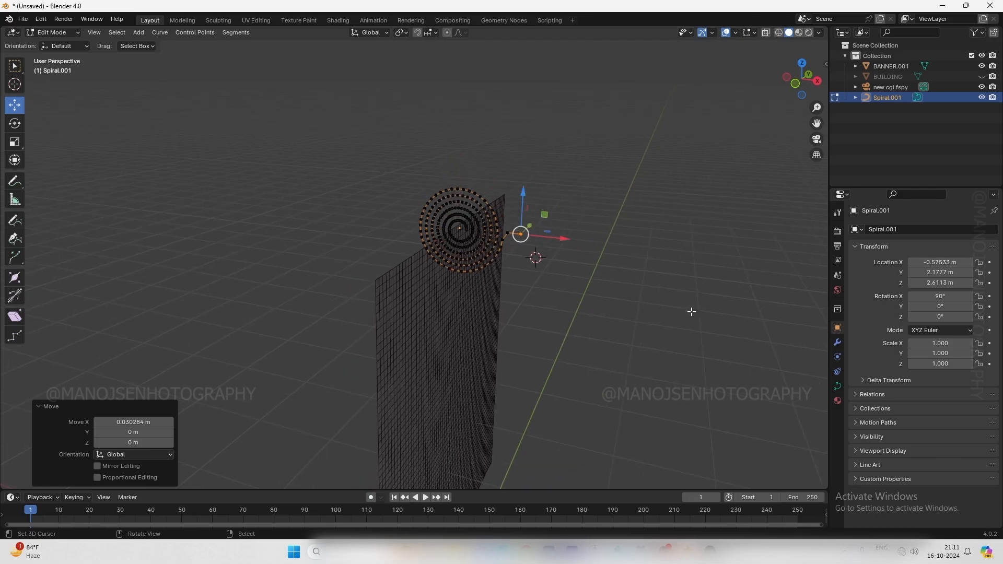
{"action": "middle_click_drag", "start_coordinate": [693, 319], "coordinate": [606, 285]}
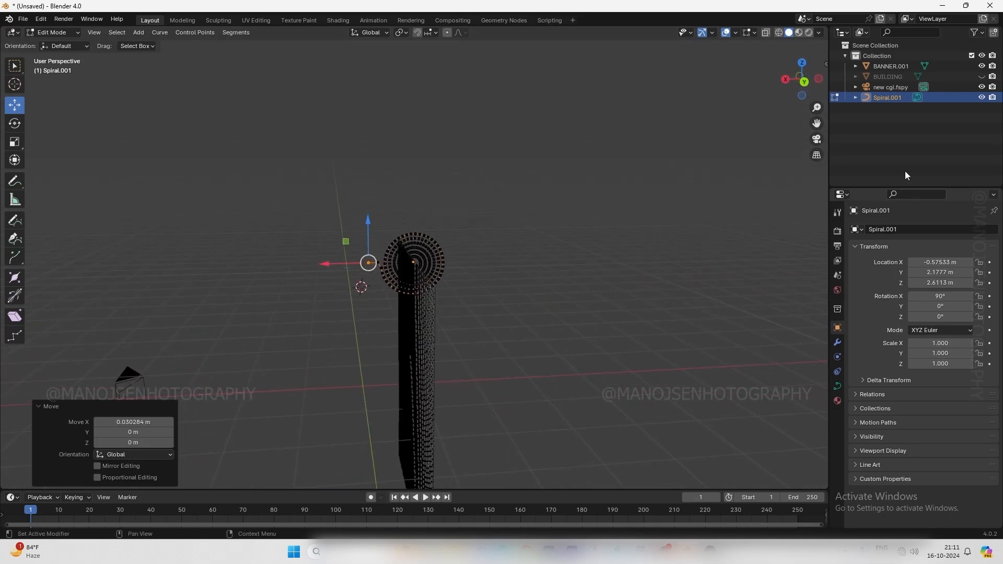
{"action": "left_click", "coordinate": [888, 66]}
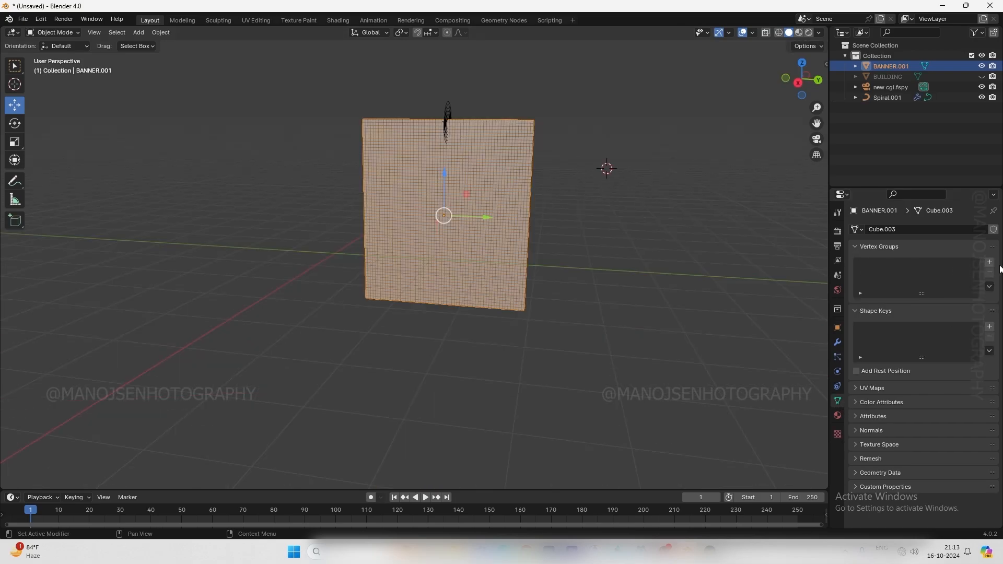
{"action": "left_click", "coordinate": [53, 32]}
{"action": "left_click", "coordinate": [61, 57]}
{"action": "scroll", "coordinate": [515, 354], "scroll_direction": "up", "scroll_amount": 6}
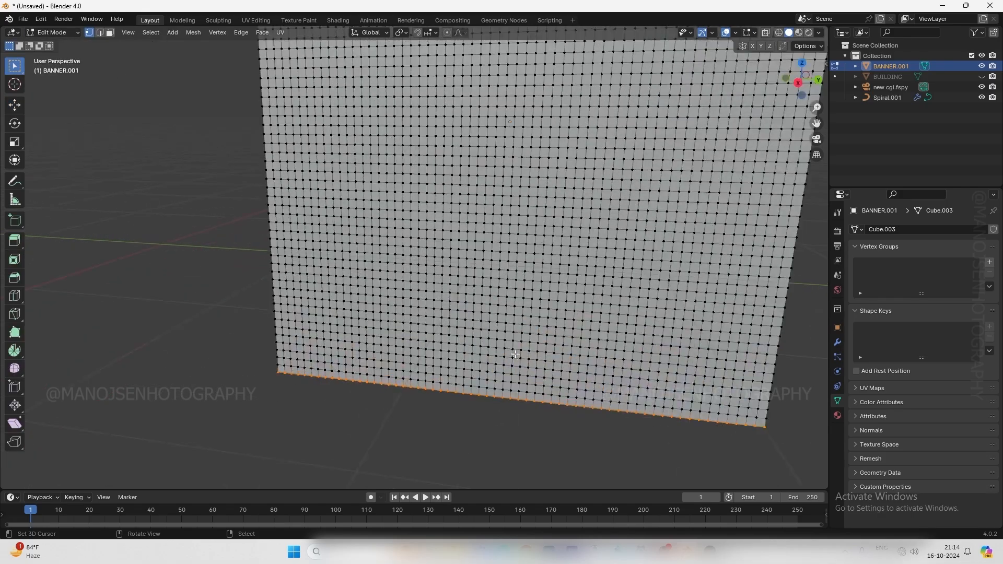
{"action": "middle_click_drag", "start_coordinate": [594, 369], "coordinate": [622, 350]}
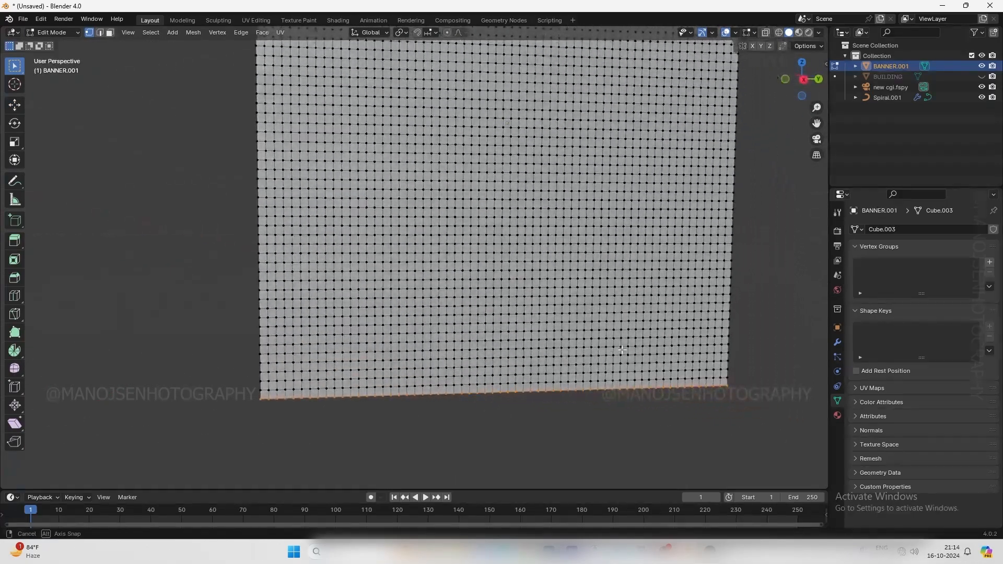
{"action": "mouse_move", "coordinate": [244, 399]}
{"action": "left_mouse_down"}
{"action": "mouse_move", "coordinate": [638, 412]}
{"action": "mouse_move", "coordinate": [745, 386]}
{"action": "mouse_move", "coordinate": [255, 397]}
{"action": "left_mouse_up"}
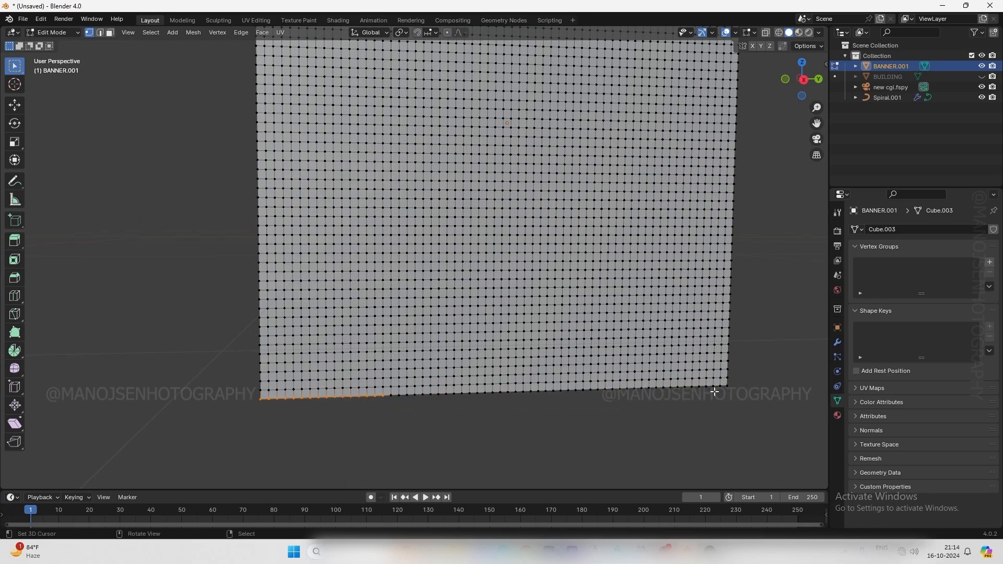
{"action": "left_click_drag", "start_coordinate": [751, 387], "coordinate": [512, 413]}
{"action": "middle_click_drag", "start_coordinate": [439, 405], "coordinate": [428, 399]}
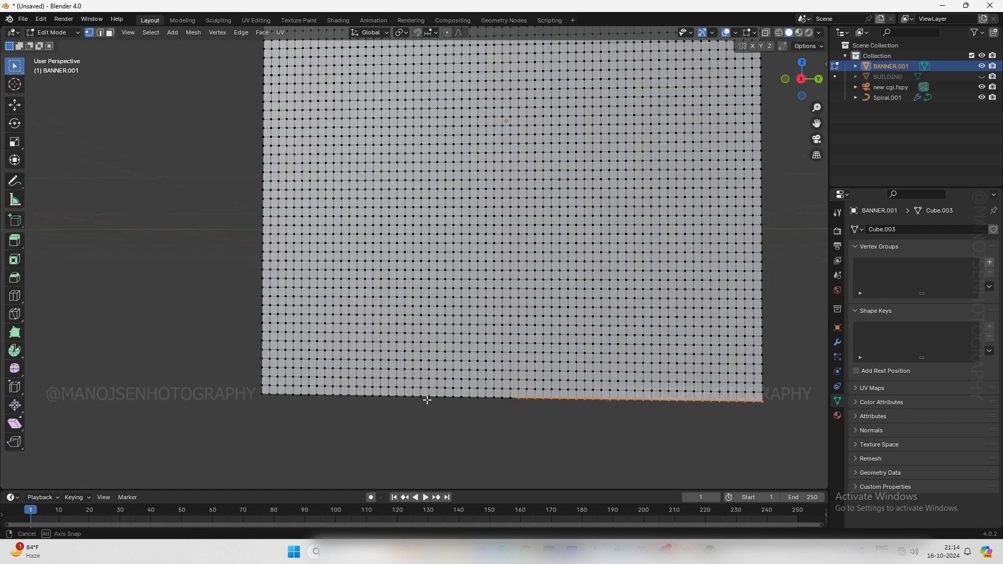
{"action": "left_click_drag", "start_coordinate": [247, 393], "coordinate": [510, 434]}
Create a vertex group on the banner, assign the bottom-edge vertices to it, and return to Object Mode
{"action": "scroll", "coordinate": [629, 416], "scroll_direction": "down", "scroll_amount": 2}
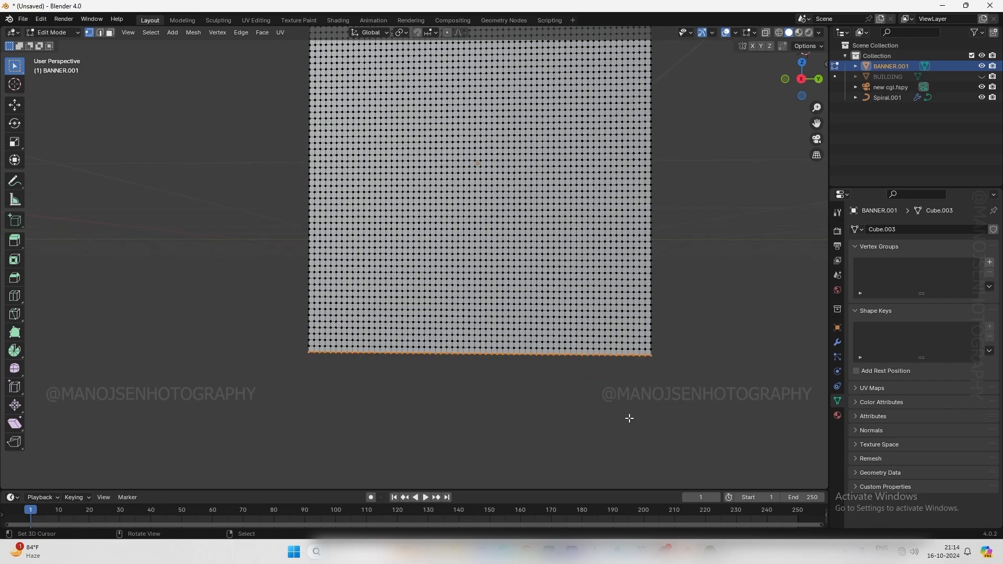
{"action": "scroll", "coordinate": [629, 342], "scroll_direction": "up", "scroll_amount": 1}
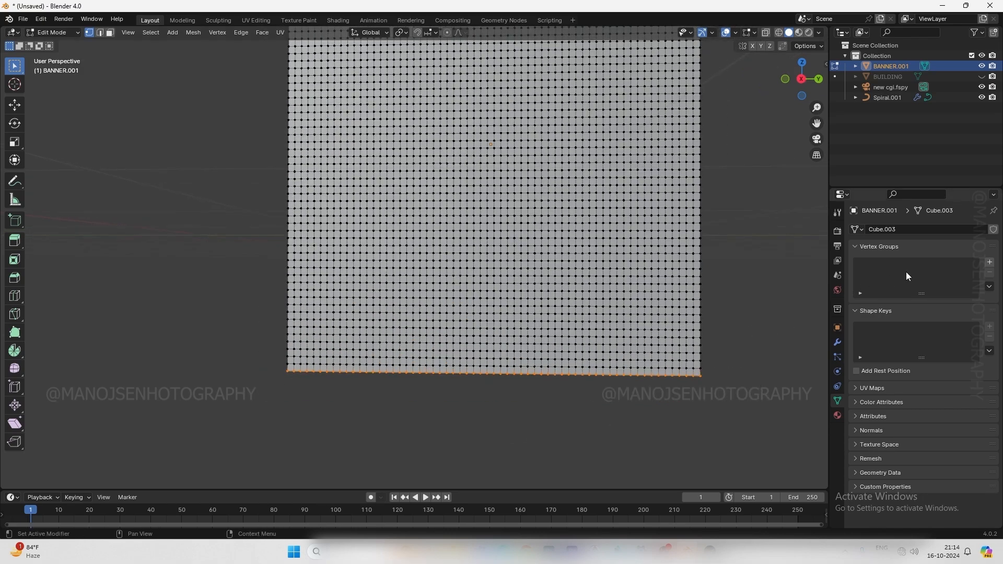
{"action": "left_click", "coordinate": [990, 263]}
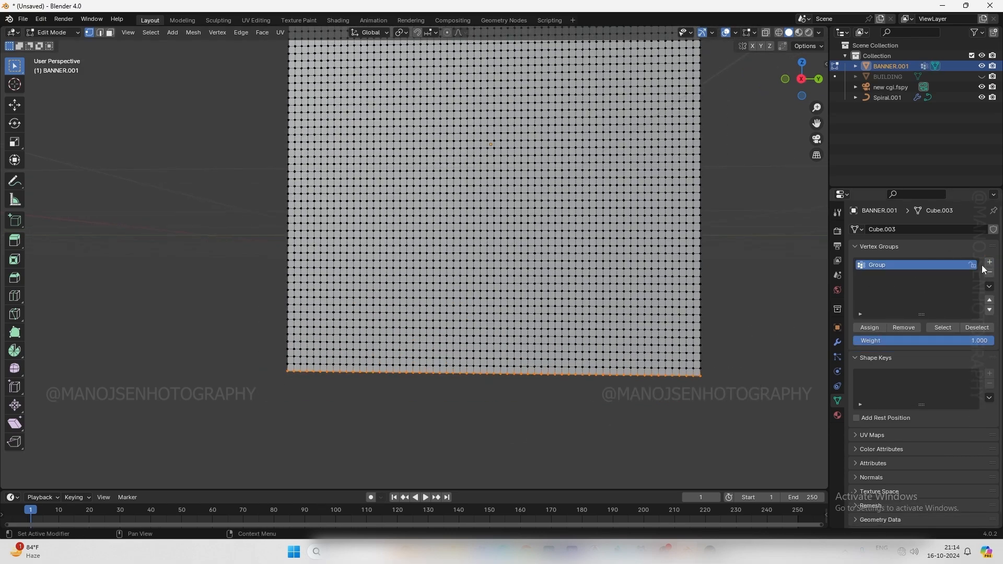
{"action": "left_click", "coordinate": [876, 325]}
{"action": "scroll", "coordinate": [389, 174], "scroll_direction": "down", "scroll_amount": 3}
{"action": "scroll", "coordinate": [389, 173], "scroll_direction": "up", "scroll_amount": 1}
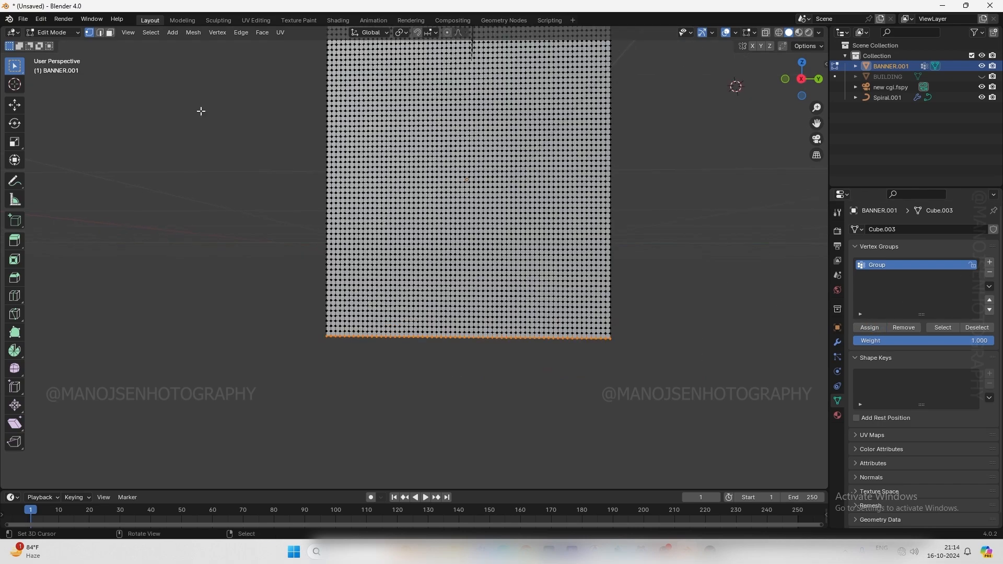
{"action": "left_click", "coordinate": [61, 37]}
{"action": "left_click", "coordinate": [49, 45]}
Add a Curve modifier to the banner with Spiral.001 as the curve object and -Y as the deform axis
{"action": "scroll", "coordinate": [725, 233], "scroll_direction": "down", "scroll_amount": 3}
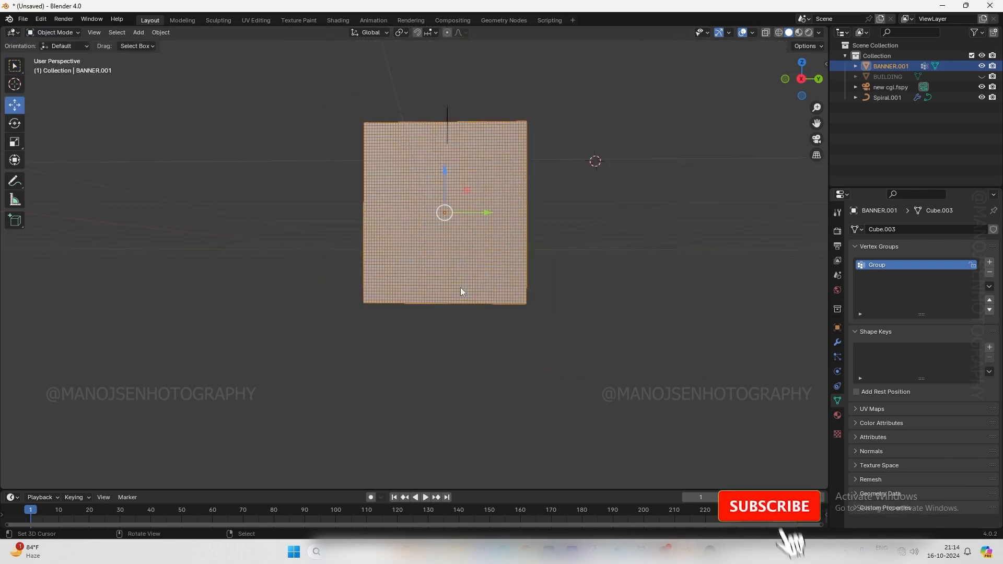
{"action": "middle_click_drag", "start_coordinate": [725, 233], "coordinate": [651, 132]}
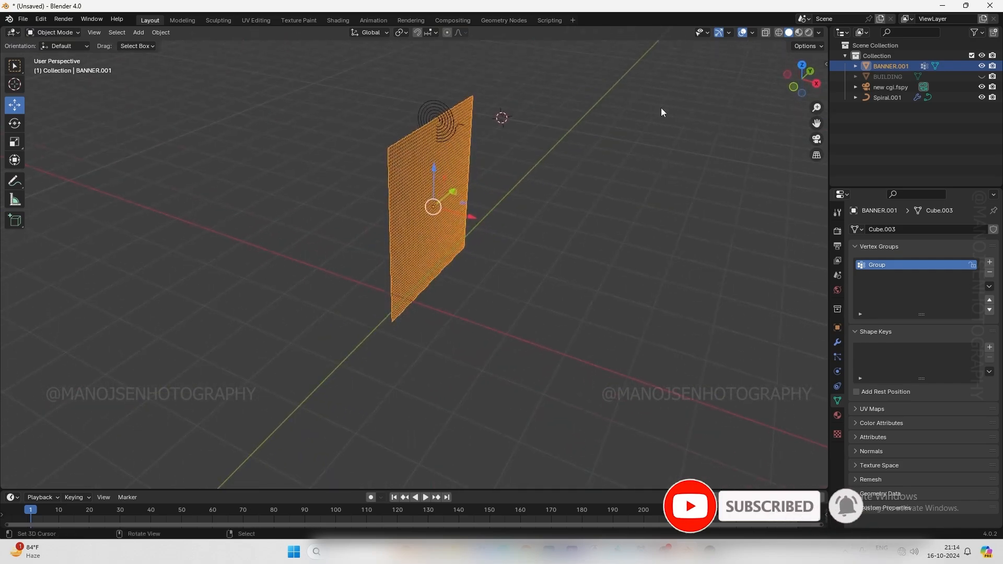
{"action": "middle_click_drag", "start_coordinate": [609, 80], "coordinate": [562, 92]}
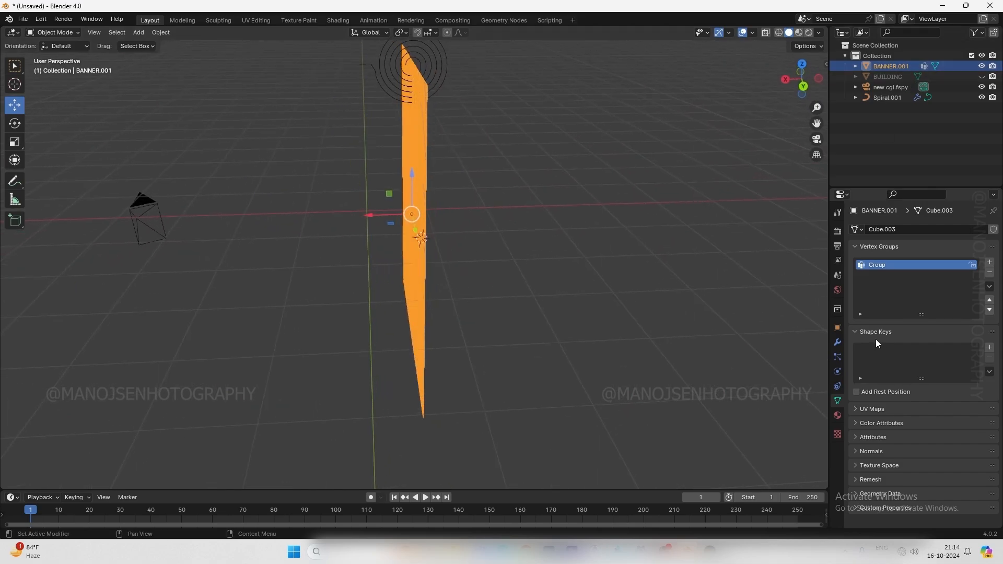
{"action": "left_click", "coordinate": [839, 344]}
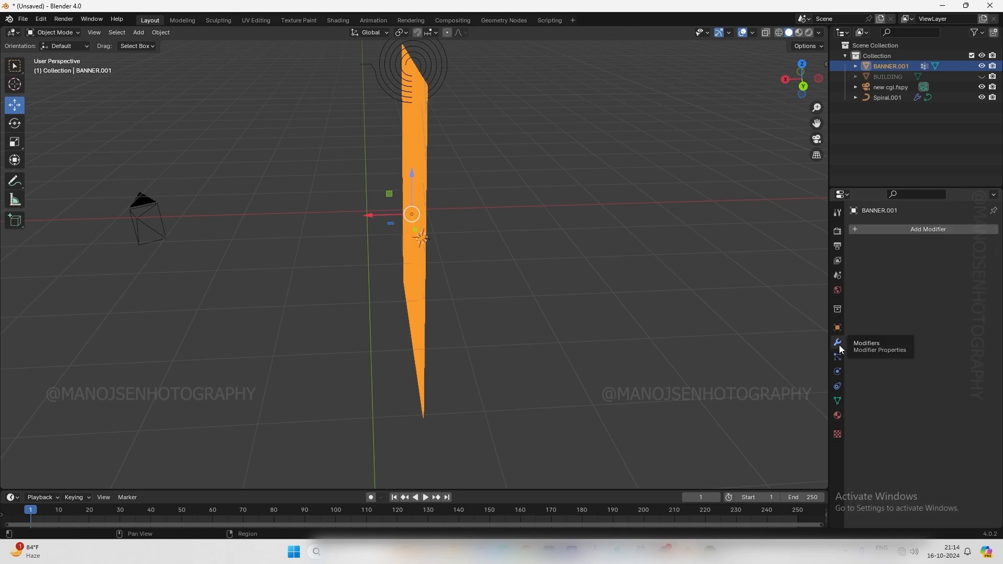
{"action": "left_click", "coordinate": [855, 232]}
{"action": "mouse_move", "coordinate": [854, 230]}
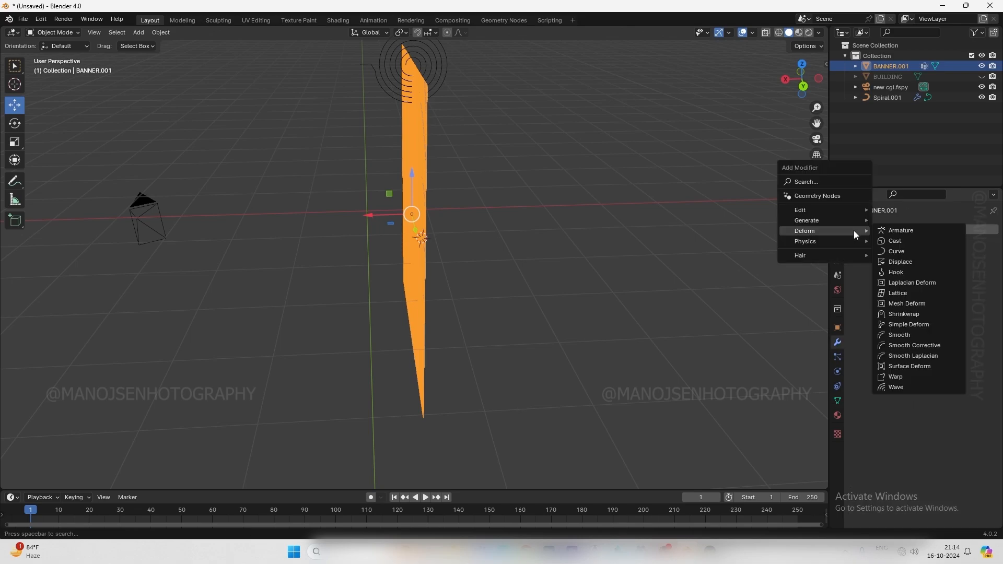
{"action": "left_click", "coordinate": [932, 251]}
{"action": "left_click", "coordinate": [961, 261]}
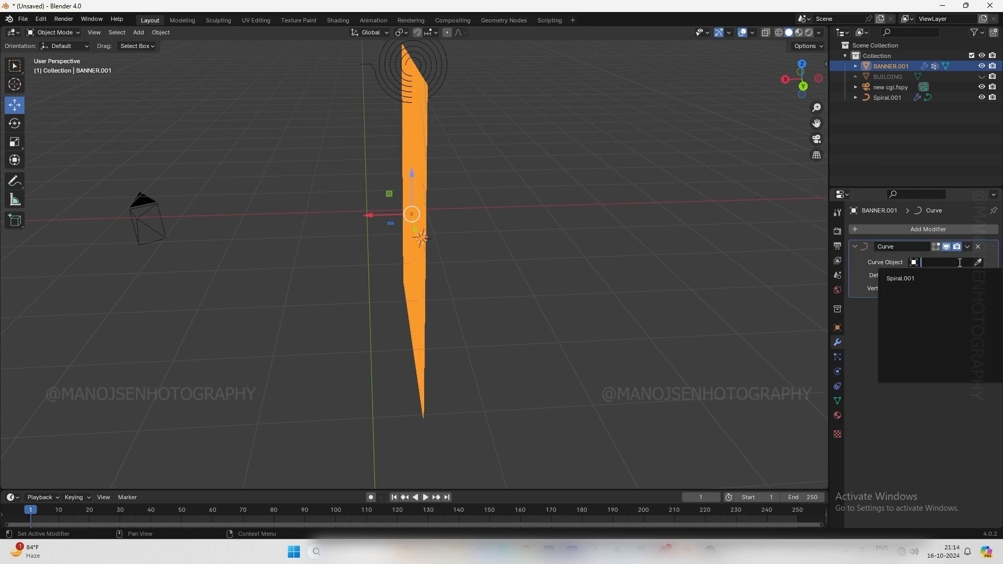
{"action": "left_click", "coordinate": [904, 275]}
{"action": "left_click", "coordinate": [924, 275]}
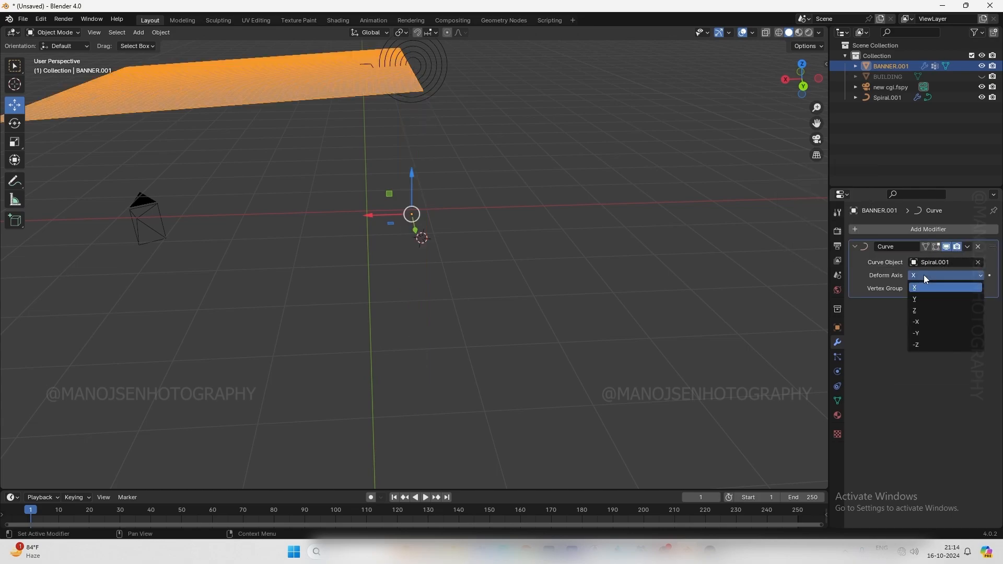
{"action": "left_click", "coordinate": [923, 334]}
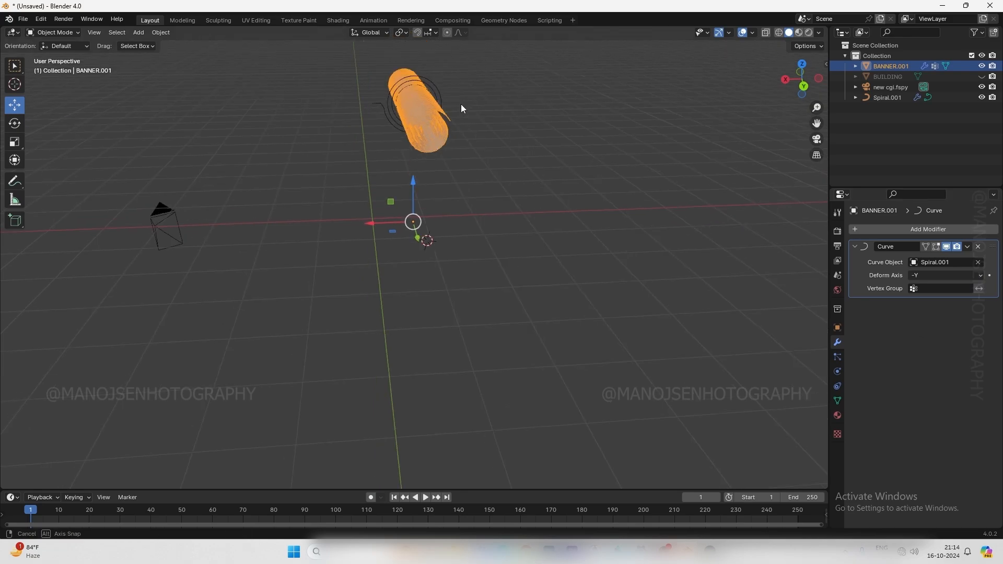
Lower the banner's Z location to -5.289 m so a flap extends from the roll along the spiral's tail
{"action": "middle_click_drag", "start_coordinate": [461, 108], "coordinate": [569, 135]}
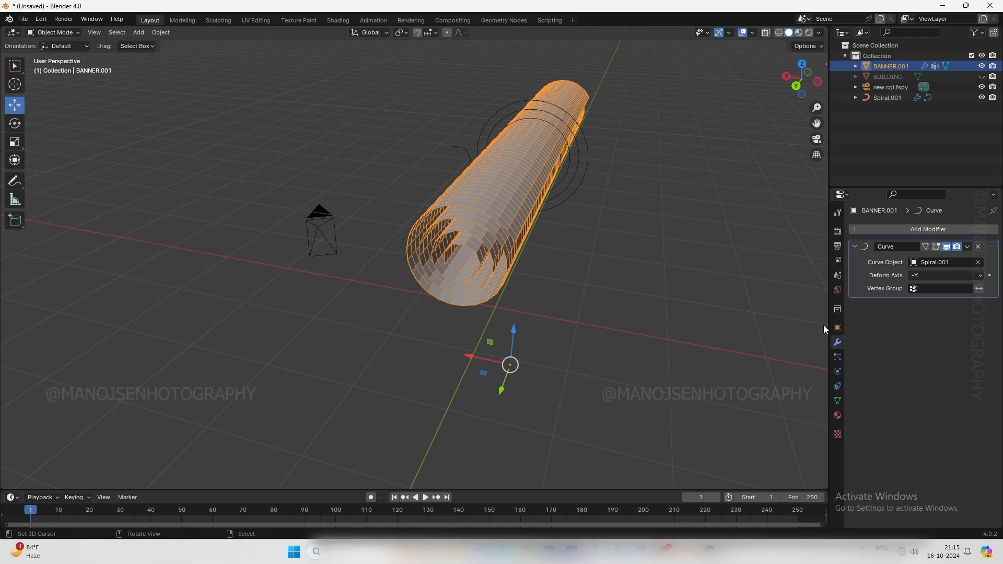
{"action": "left_click", "coordinate": [837, 328]}
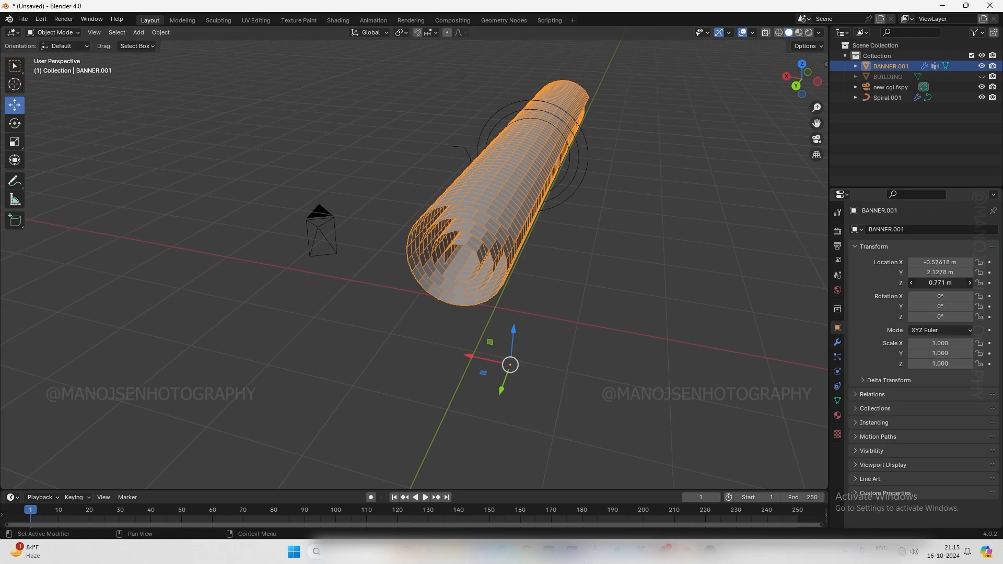
{"action": "left_click_drag", "start_coordinate": [940, 283], "coordinate": [819, 282]}
{"action": "middle_click_drag", "start_coordinate": [644, 271], "coordinate": [680, 269]}
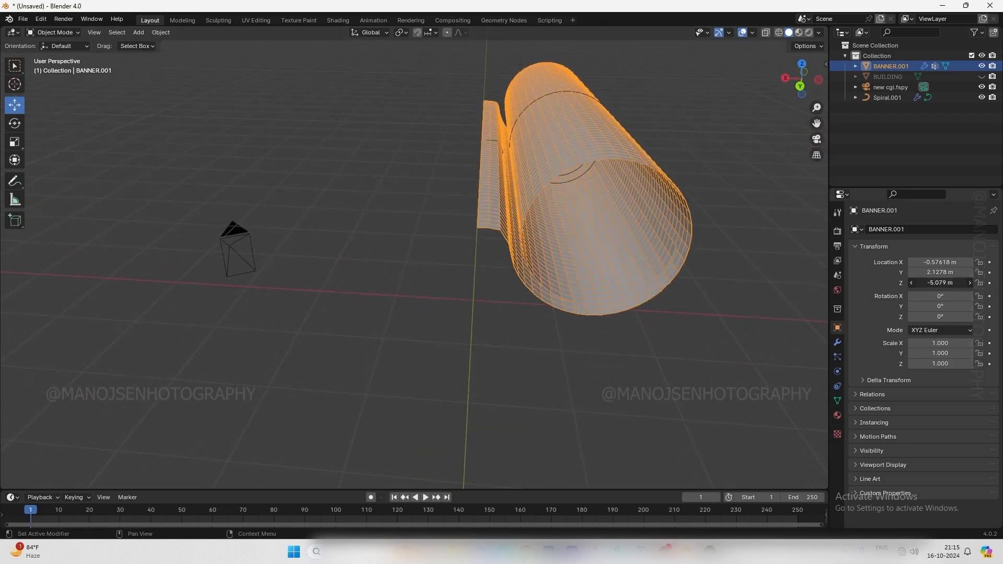
{"action": "left_click_drag", "start_coordinate": [940, 282], "coordinate": [924, 283]}
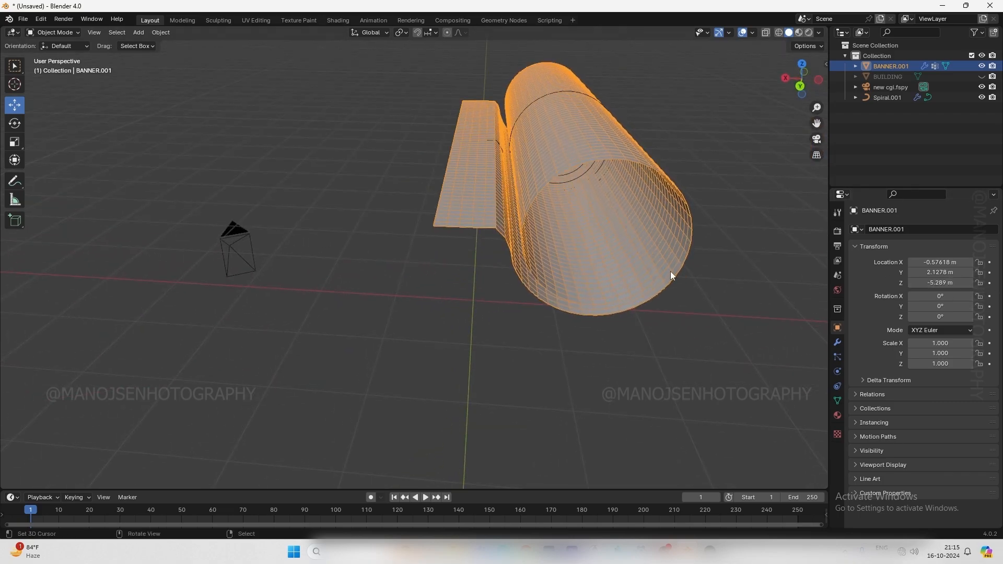
Readjust the banner's Z location while checking the roll against the building photo in camera view
{"action": "scroll", "coordinate": [671, 274], "scroll_direction": "down", "scroll_amount": 4}
{"action": "middle_click_drag", "start_coordinate": [620, 291], "coordinate": [603, 213]}
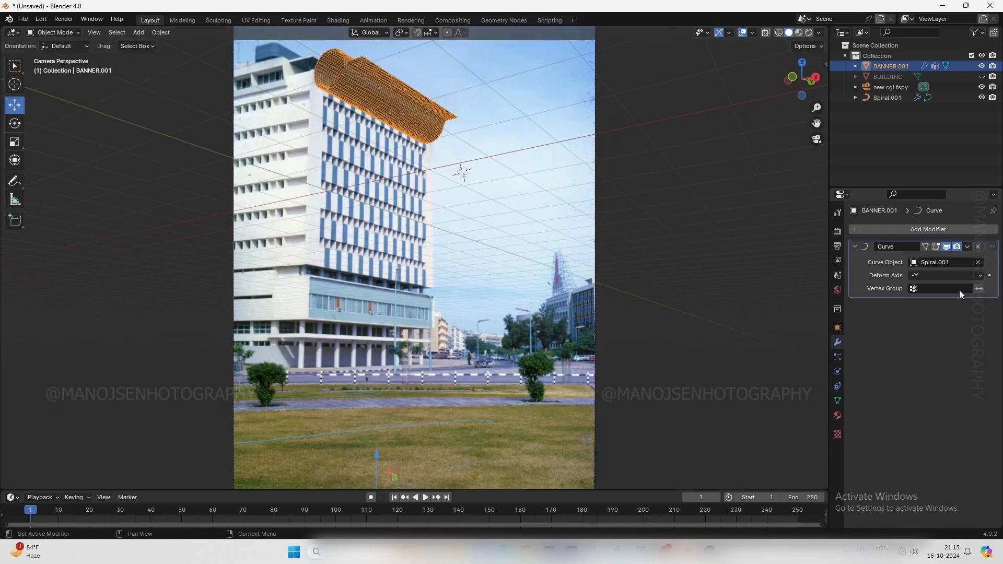
{"action": "left_click", "coordinate": [837, 328]}
{"action": "left_click_drag", "start_coordinate": [935, 282], "coordinate": [868, 283]}
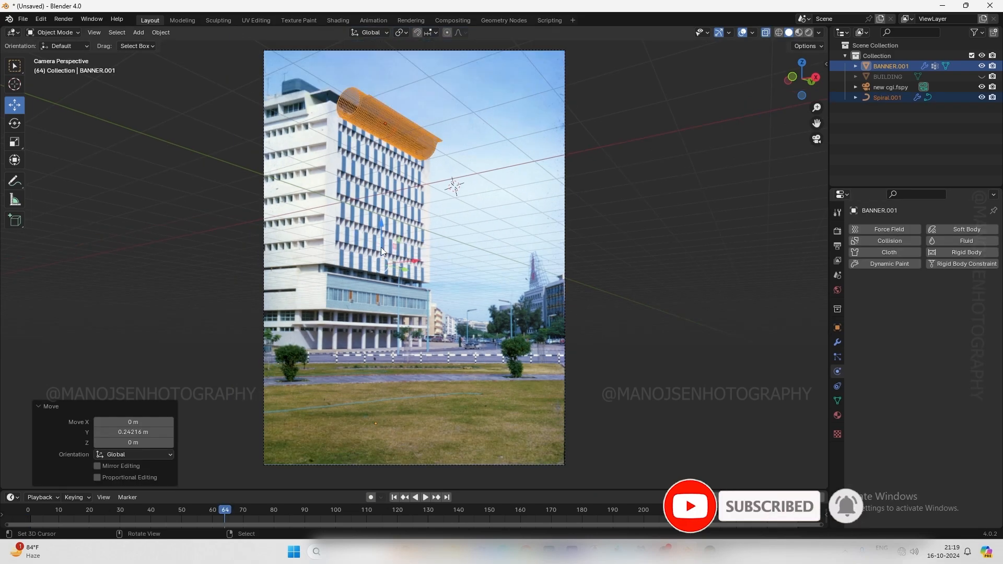
Raise the banner and spiral together about 0.04 m along Z, and select only Spiral.001 for adjustment
{"action": "left_click_drag", "start_coordinate": [380, 227], "coordinate": [381, 224]}
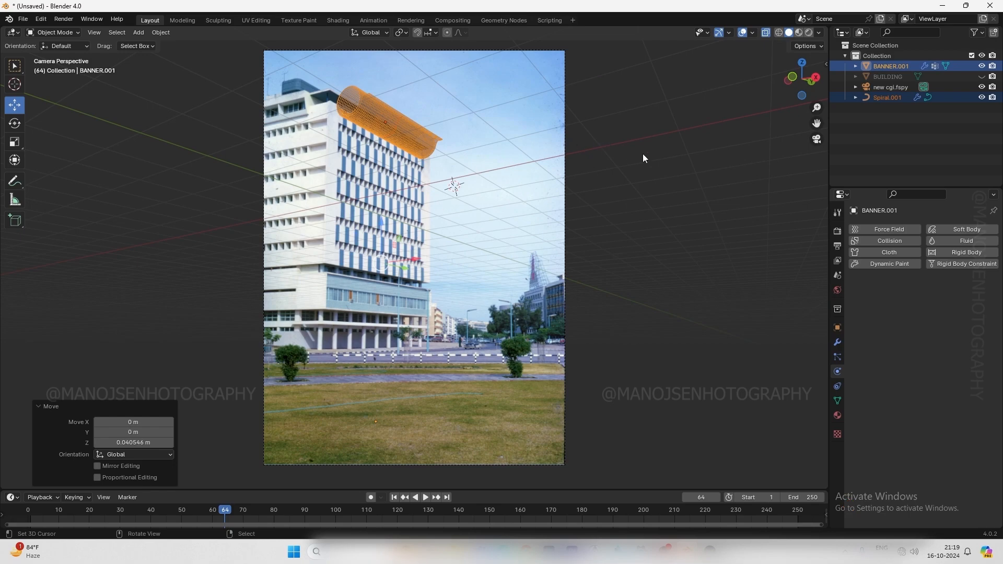
{"action": "left_click", "coordinate": [883, 97]}
{"action": "scroll", "coordinate": [434, 114], "scroll_direction": "up", "scroll_amount": 2}
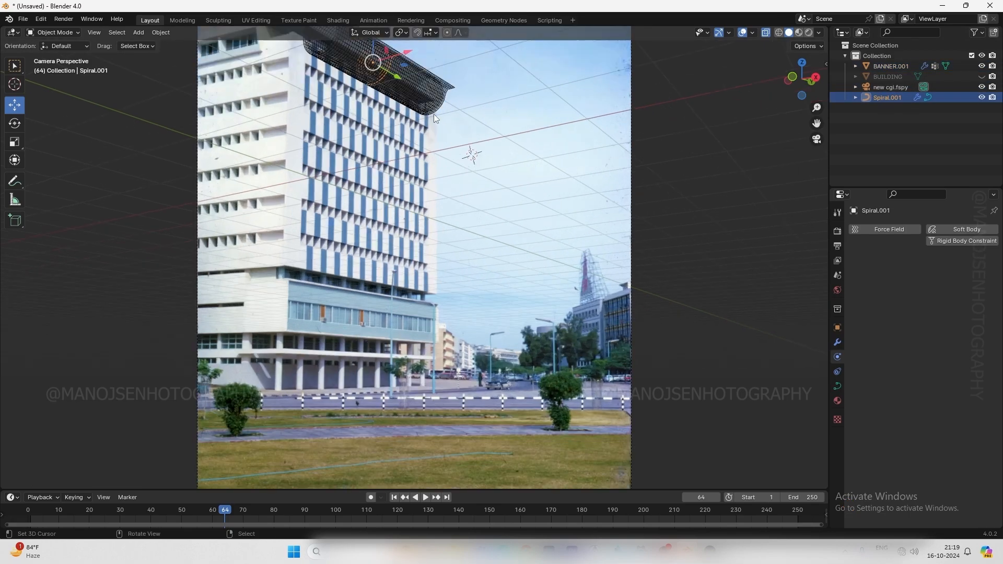
Rotate Spiral.001 about the global Z axis by -157° and a further -24.2° to turn the roll's flap towards the building
{"action": "scroll", "coordinate": [444, 67], "scroll_direction": "down", "scroll_amount": 2}
{"action": "scroll", "coordinate": [424, 72], "scroll_direction": "up", "scroll_amount": 1}
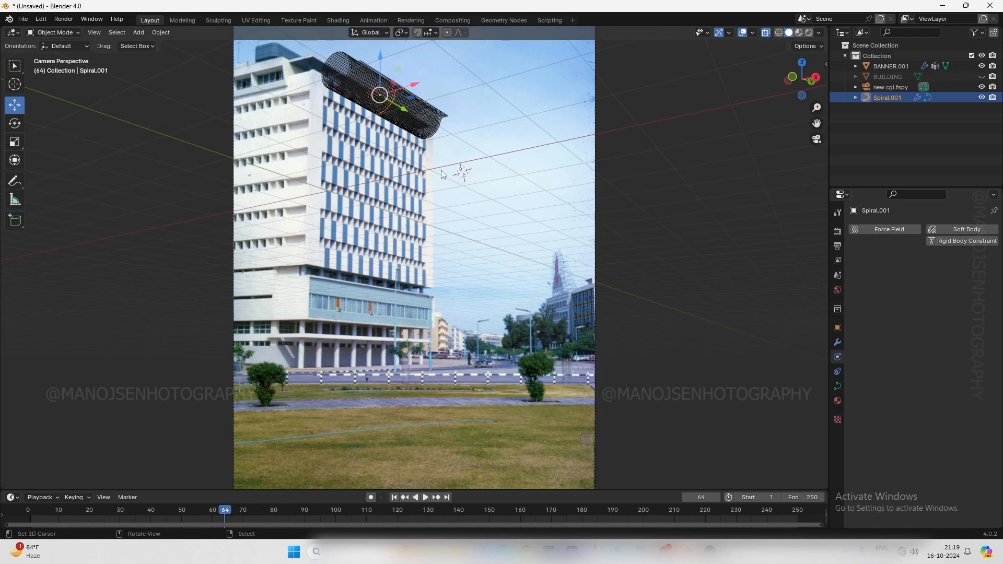
{"action": "left_click", "coordinate": [15, 124]}
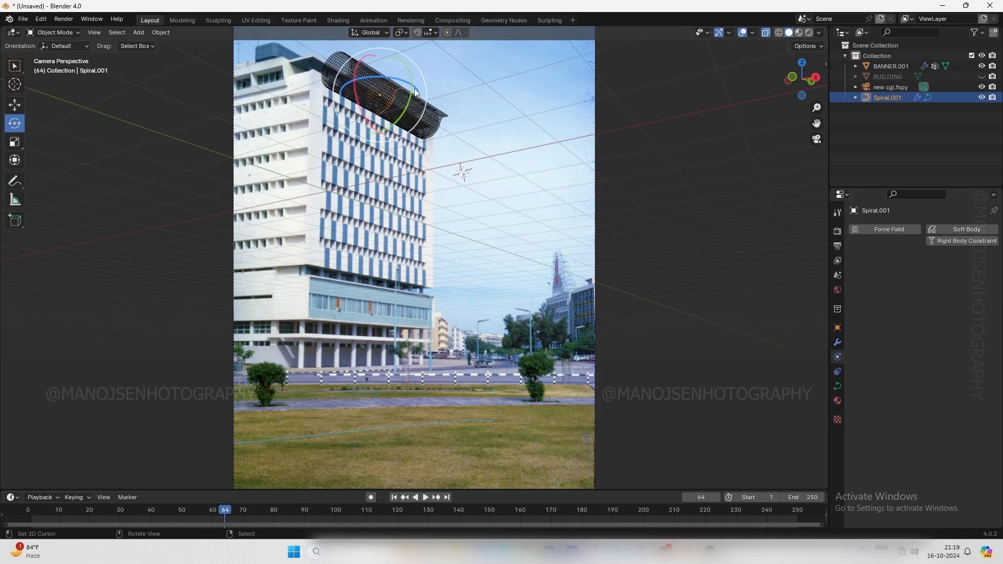
{"action": "left_click_drag", "start_coordinate": [406, 90], "coordinate": [166, 106]}
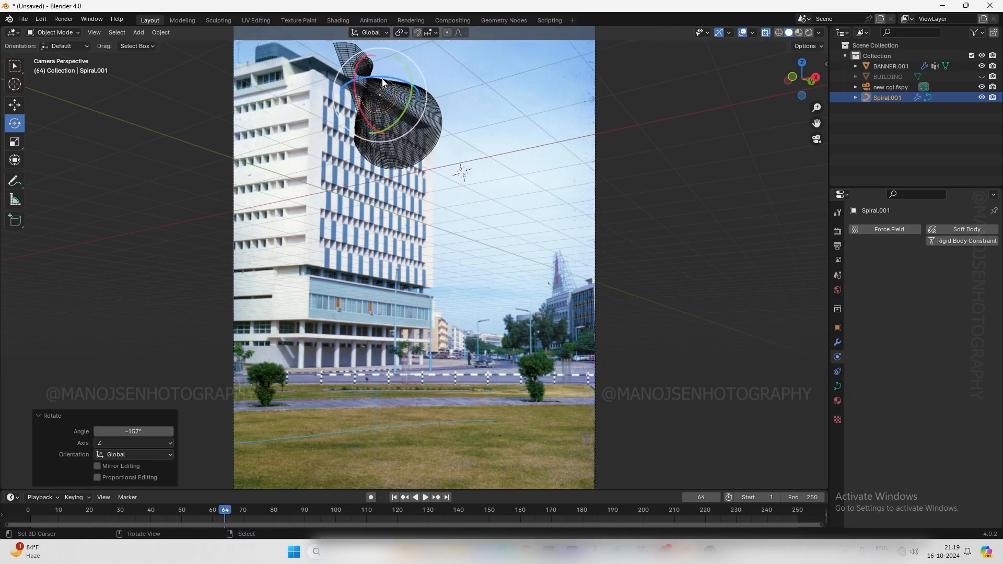
{"action": "mouse_move", "coordinate": [382, 78]}
{"action": "left_mouse_down"}
{"action": "mouse_move", "coordinate": [365, 73]}
{"action": "mouse_move", "coordinate": [374, 79]}
{"action": "left_mouse_up"}
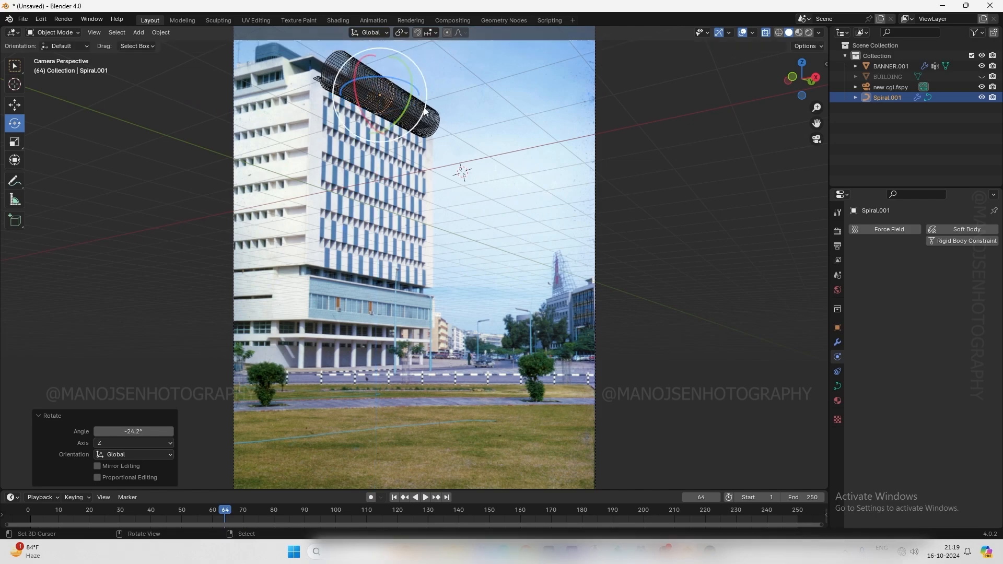
{"action": "scroll", "coordinate": [471, 183], "scroll_direction": "down", "scroll_amount": 3}
{"action": "scroll", "coordinate": [465, 250], "scroll_direction": "up", "scroll_amount": 2}
{"action": "left_click", "coordinate": [14, 65]}
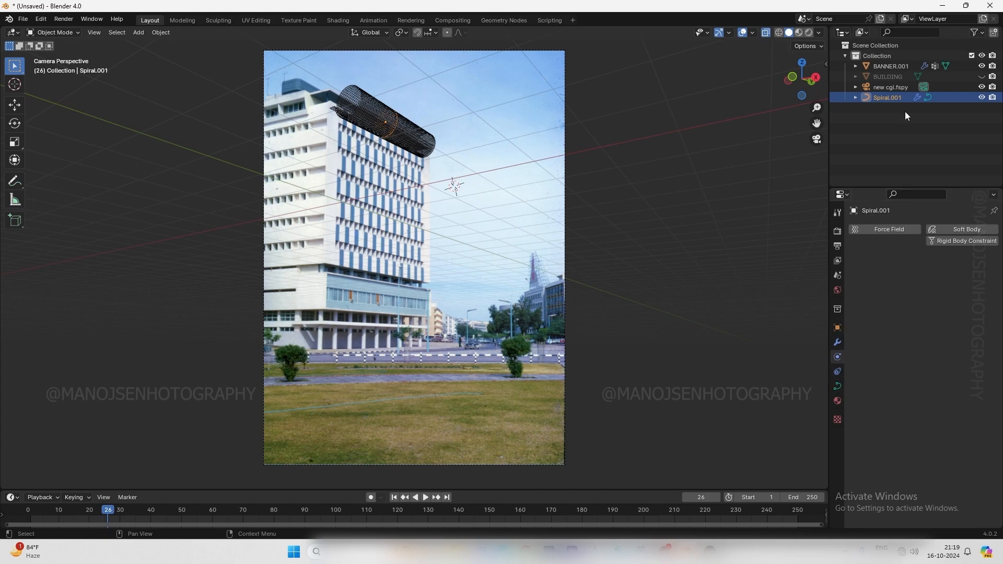
Add Cloth physics to BANNER.001 and set its stiffness to Tension 10.6, Compression 10.3 and Shear 10.5
{"action": "left_click", "coordinate": [887, 66]}
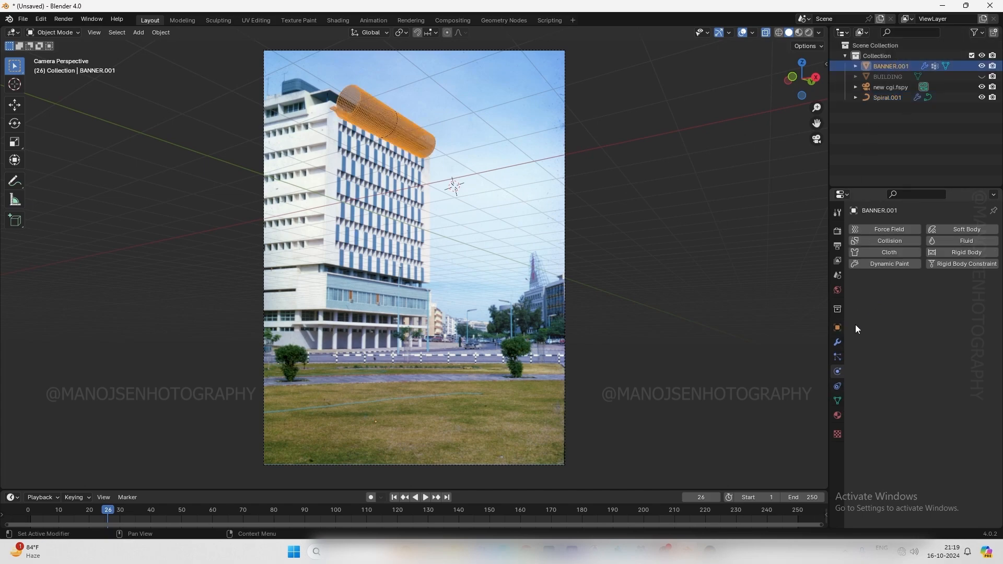
{"action": "left_click", "coordinate": [888, 251]}
{"action": "scroll", "coordinate": [918, 366], "scroll_direction": "down", "scroll_amount": 10}
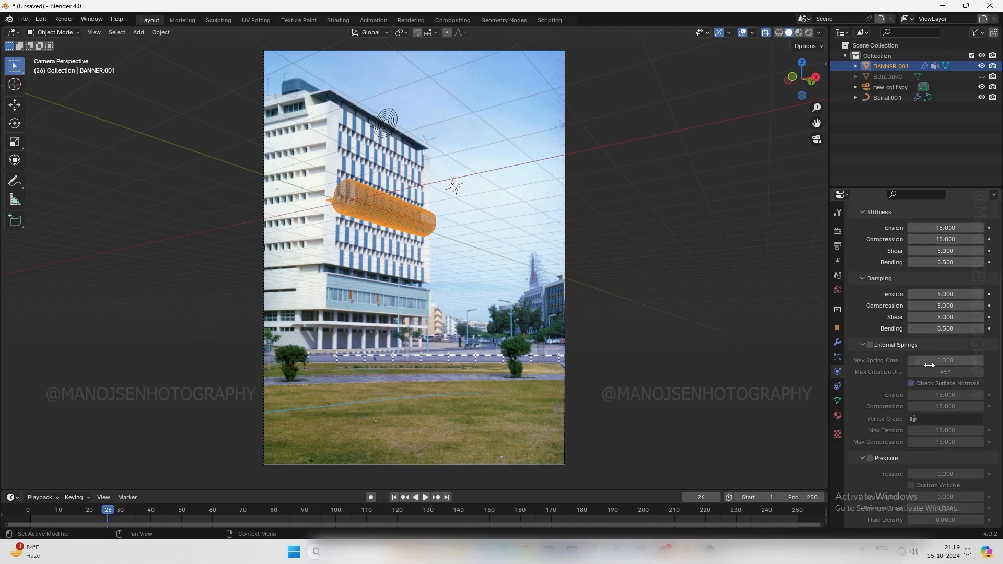
{"action": "scroll", "coordinate": [911, 360], "scroll_direction": "down", "scroll_amount": 3}
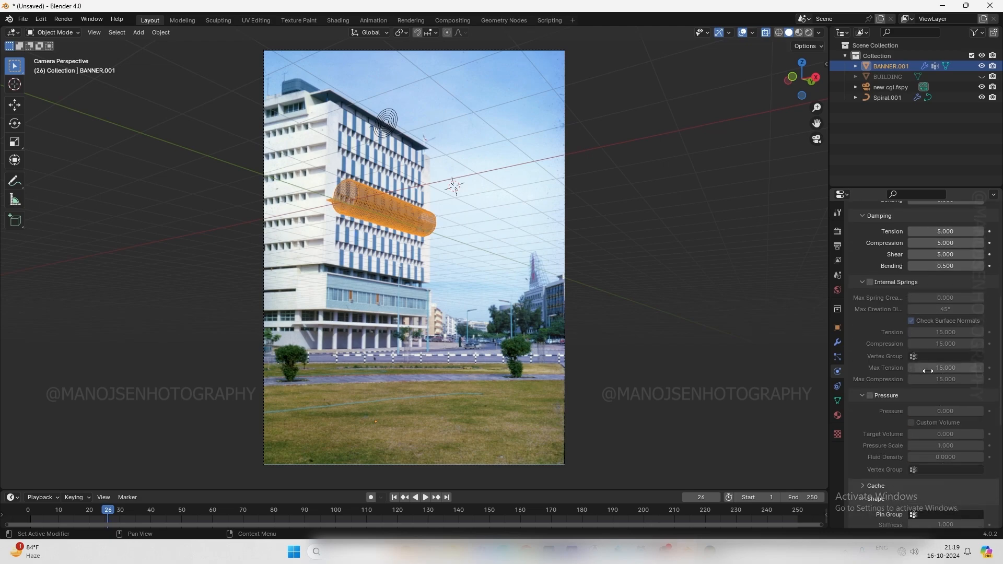
{"action": "scroll", "coordinate": [937, 368], "scroll_direction": "up", "scroll_amount": 4}
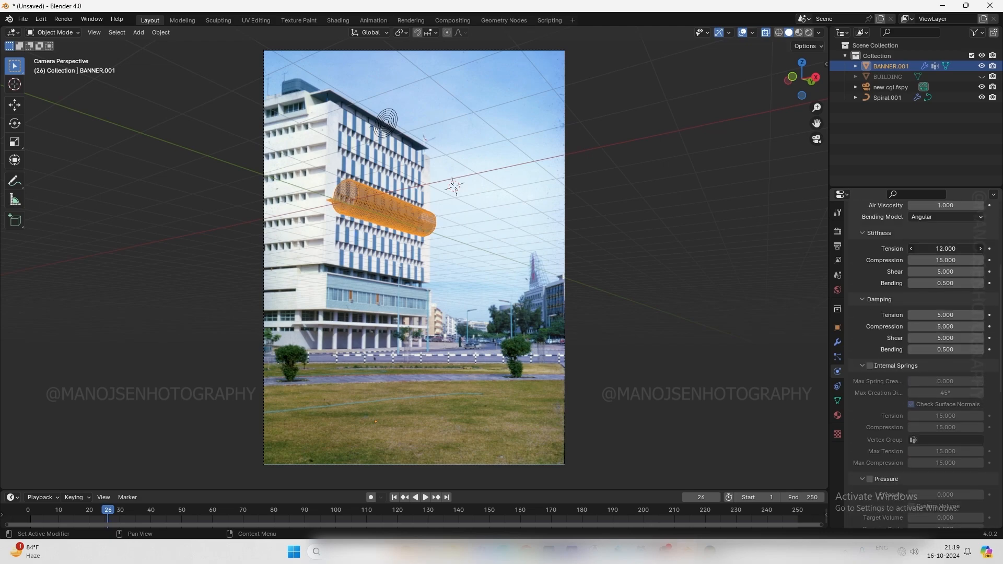
{"action": "mouse_move", "coordinate": [945, 249]}
{"action": "left_mouse_down"}
{"action": "mouse_move", "coordinate": [930, 260]}
{"action": "mouse_move", "coordinate": [943, 260]}
{"action": "left_mouse_up"}
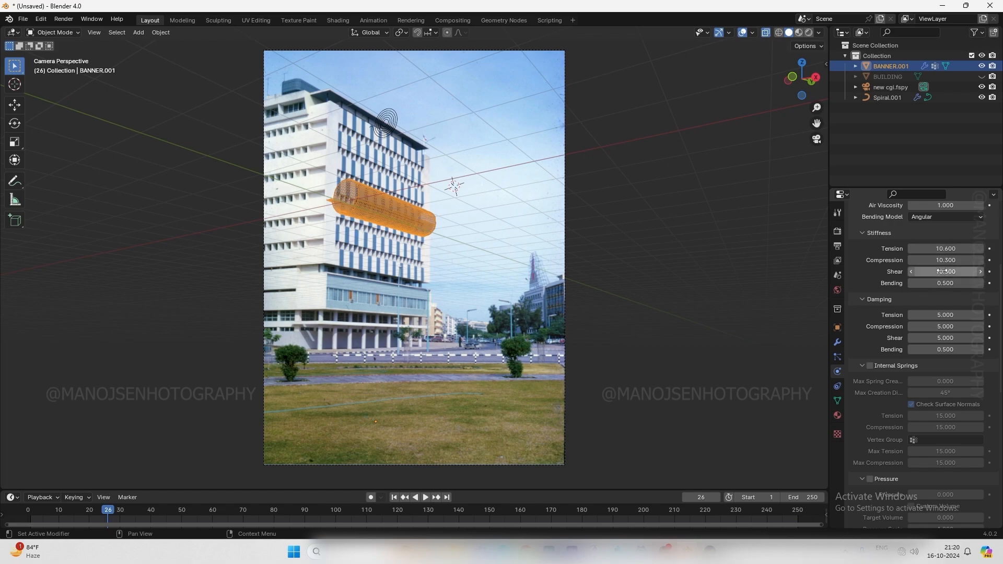
Assign the vertex group Group as the cloth's pin group and enable Self Collisions
{"action": "scroll", "coordinate": [888, 321], "scroll_direction": "down", "scroll_amount": 5}
{"action": "scroll", "coordinate": [903, 407], "scroll_direction": "down", "scroll_amount": 3}
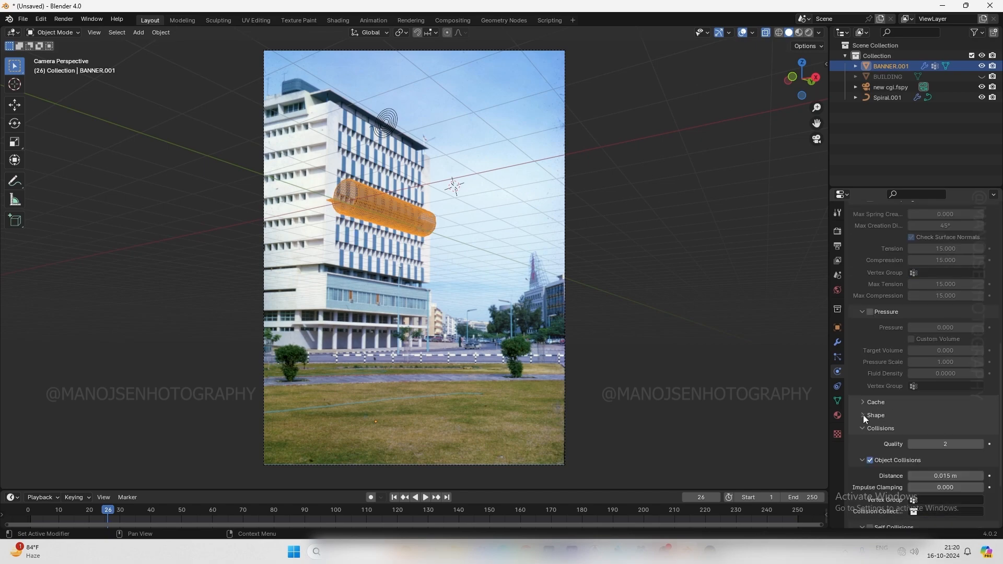
{"action": "left_click", "coordinate": [919, 431]}
{"action": "left_click", "coordinate": [899, 322]}
{"action": "scroll", "coordinate": [931, 396], "scroll_direction": "down", "scroll_amount": 8}
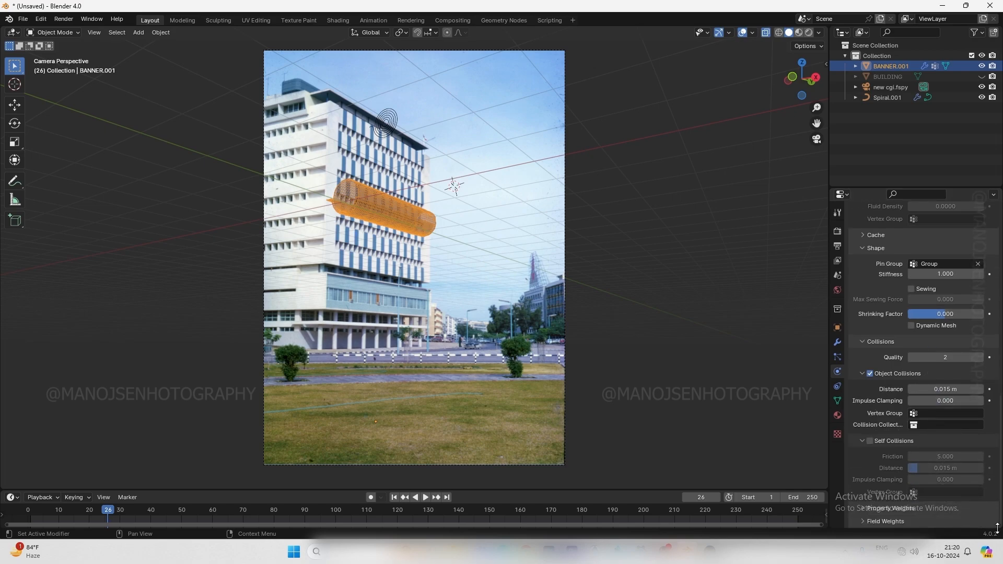
{"action": "left_click", "coordinate": [869, 441]}
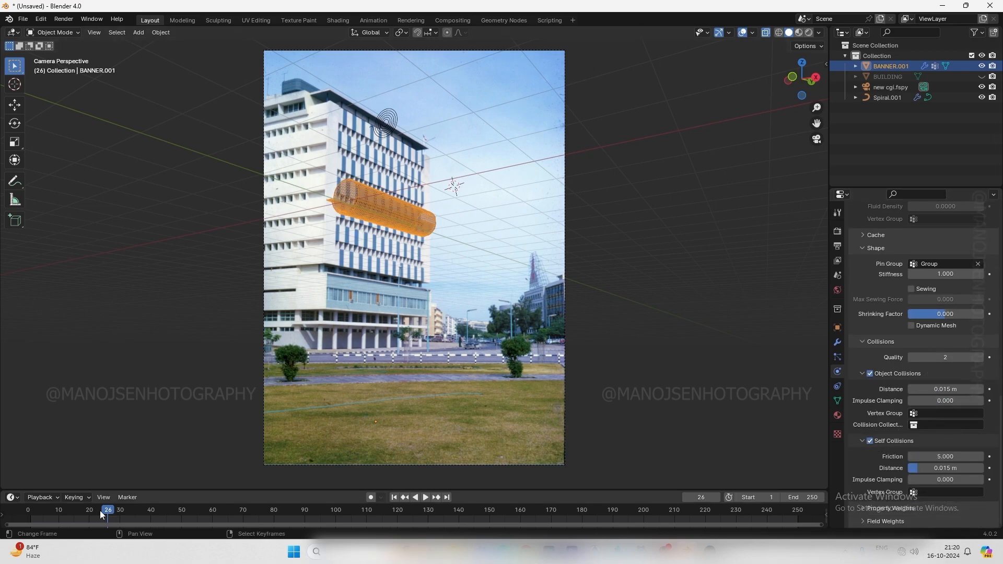
Play the cloth simulation from the start and scrub to frame 88 to examine how the banner unrolls on the facade
{"action": "key", "text": "shift+Left"}
{"action": "key", "text": "space"}
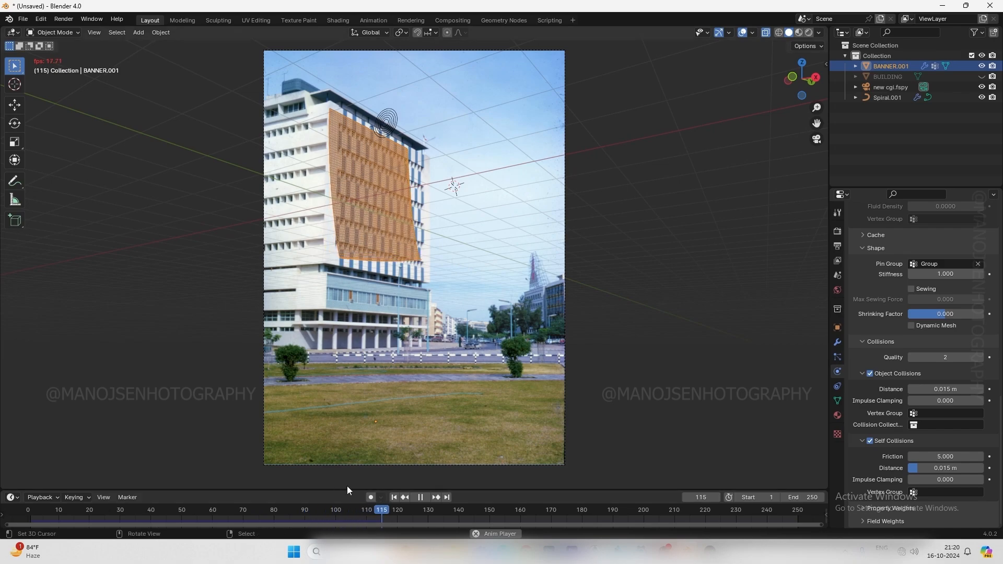
{"action": "key", "text": "Escape"}
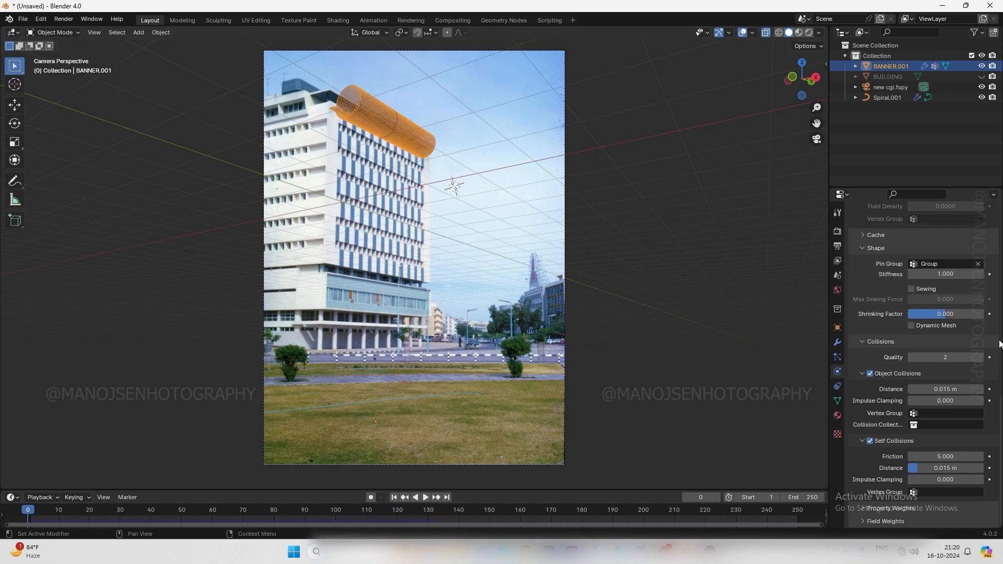
{"action": "scroll", "coordinate": [960, 373], "scroll_direction": "up", "scroll_amount": 12}
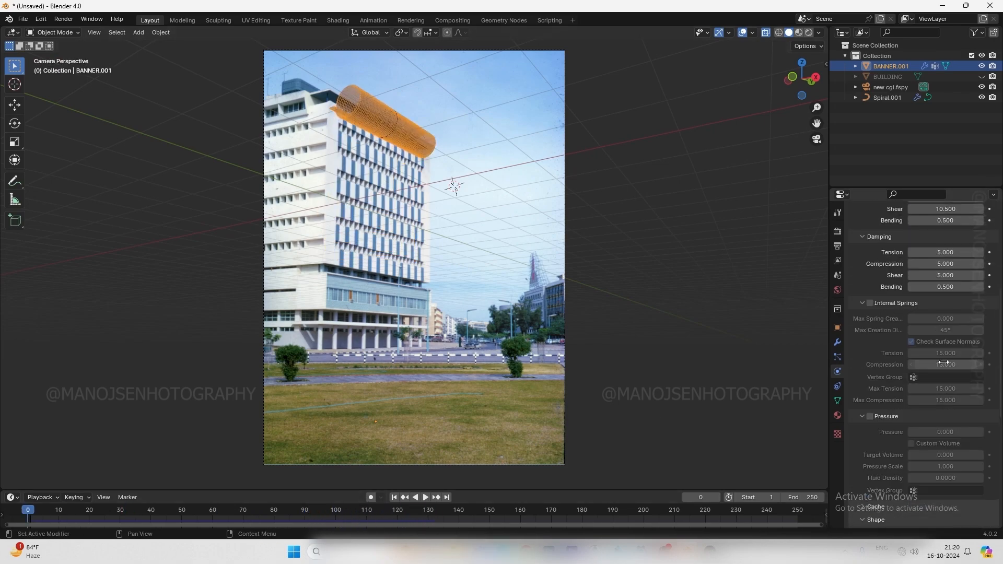
{"action": "scroll", "coordinate": [960, 372], "scroll_direction": "up", "scroll_amount": 1}
{"action": "left_click_drag", "start_coordinate": [274, 510], "coordinate": [299, 512]}
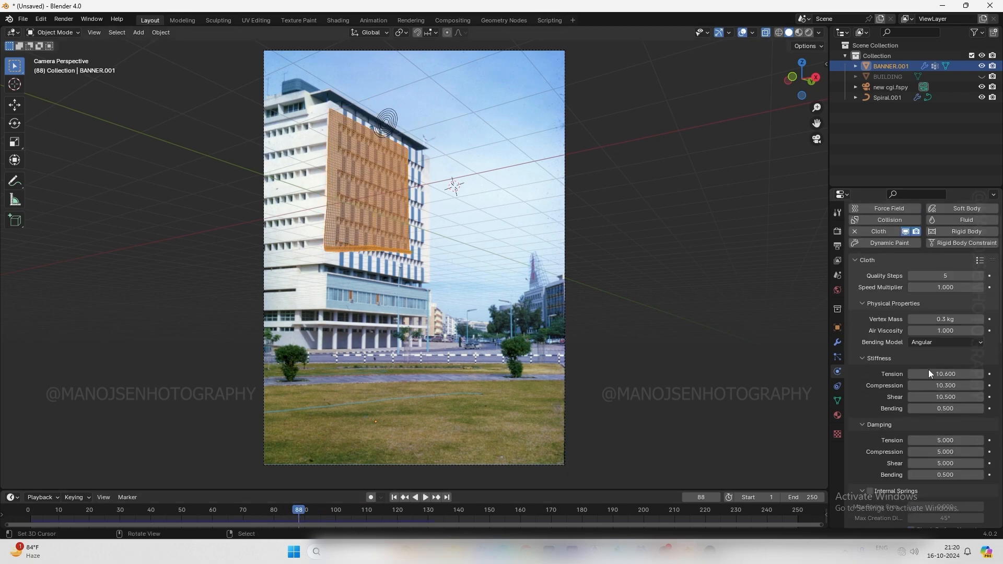
Remove the Cloth physics from the banner, and move the banner and Spiral.001 together 0.11042 m along Y
{"action": "scroll", "coordinate": [919, 313], "scroll_direction": "up", "scroll_amount": 1}
{"action": "left_click", "coordinate": [855, 252]}
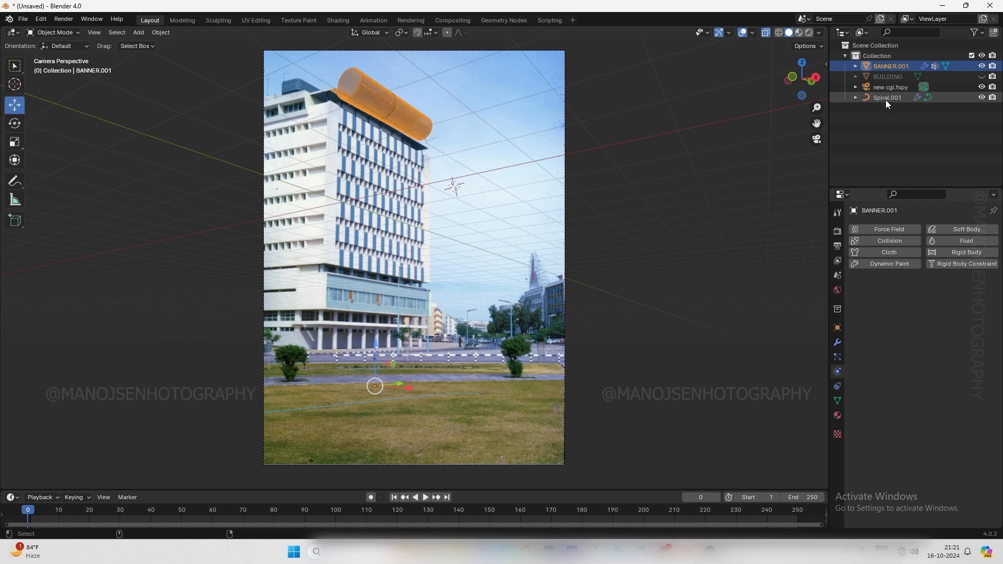
{"action": "left_click", "coordinate": [886, 98], "text": "ctrl"}
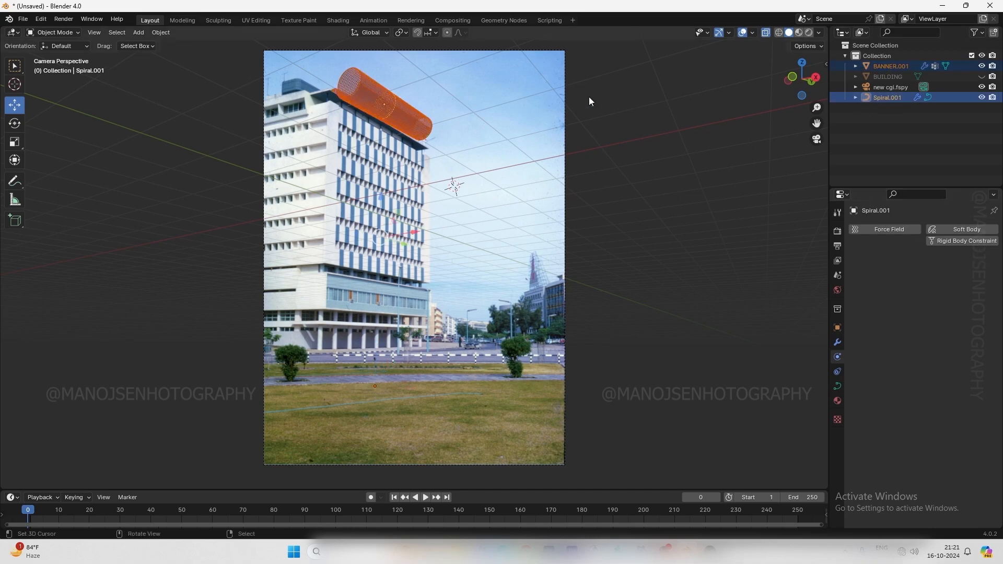
{"action": "left_click_drag", "start_coordinate": [401, 243], "coordinate": [415, 250]}
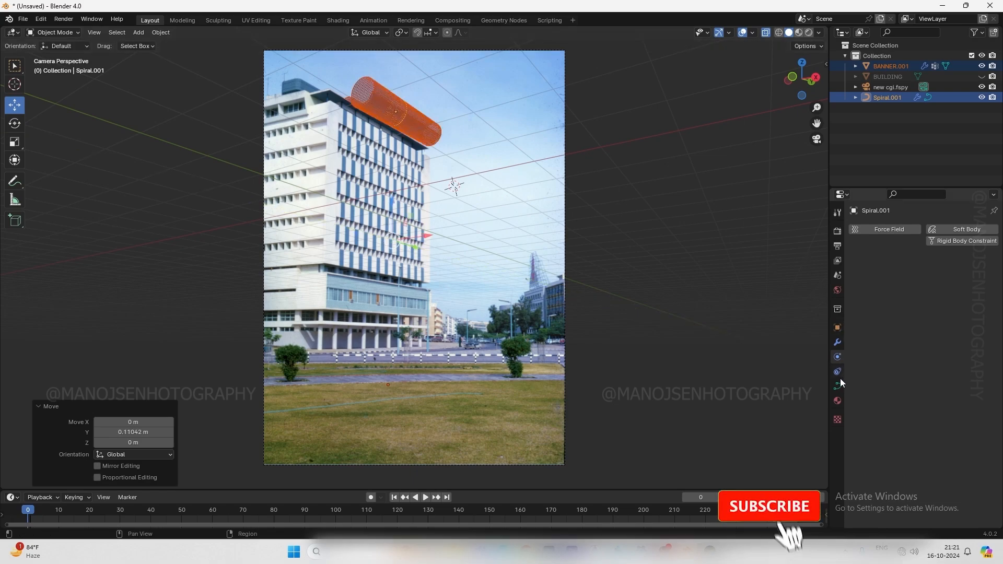
Add Cloth physics to BANNER.001 again with stiffness values Tension 10.6, Compression 10.6 and Shear 10.2
{"action": "left_click", "coordinate": [838, 402]}
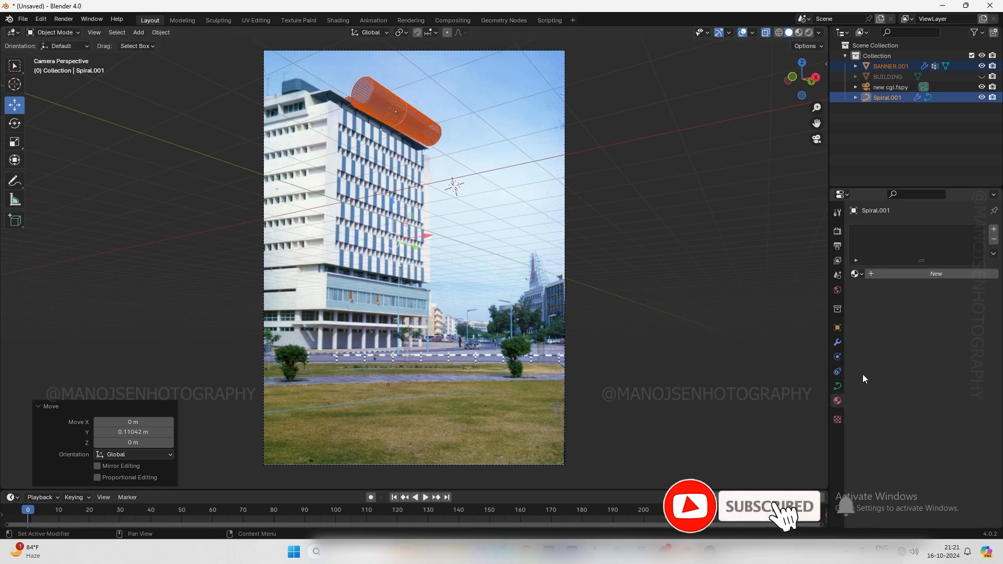
{"action": "left_click", "coordinate": [837, 357]}
{"action": "left_click", "coordinate": [888, 66]}
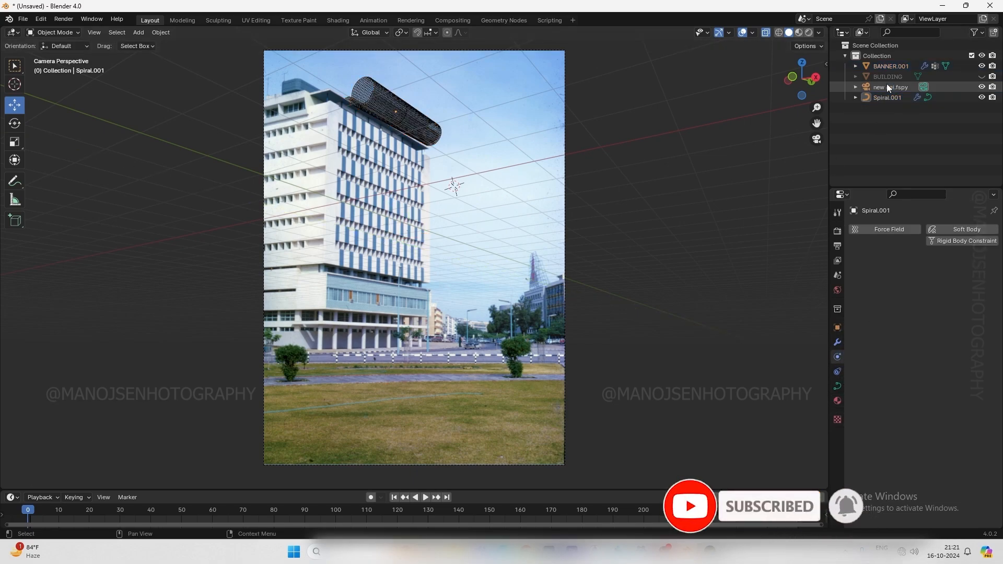
{"action": "left_click", "coordinate": [888, 252]}
{"action": "scroll", "coordinate": [915, 361], "scroll_direction": "down", "scroll_amount": 5}
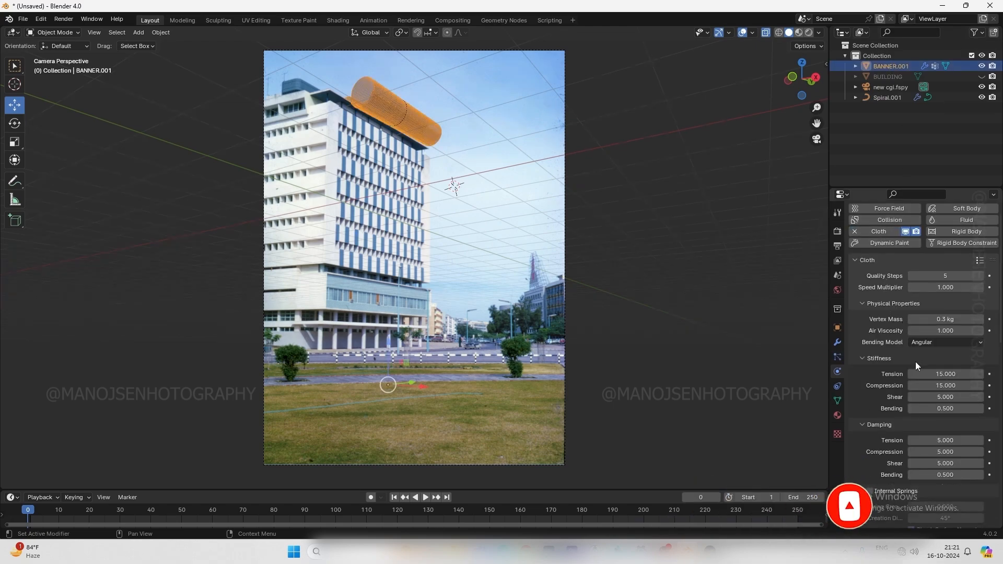
{"action": "left_click_drag", "start_coordinate": [940, 273], "coordinate": [950, 292]}
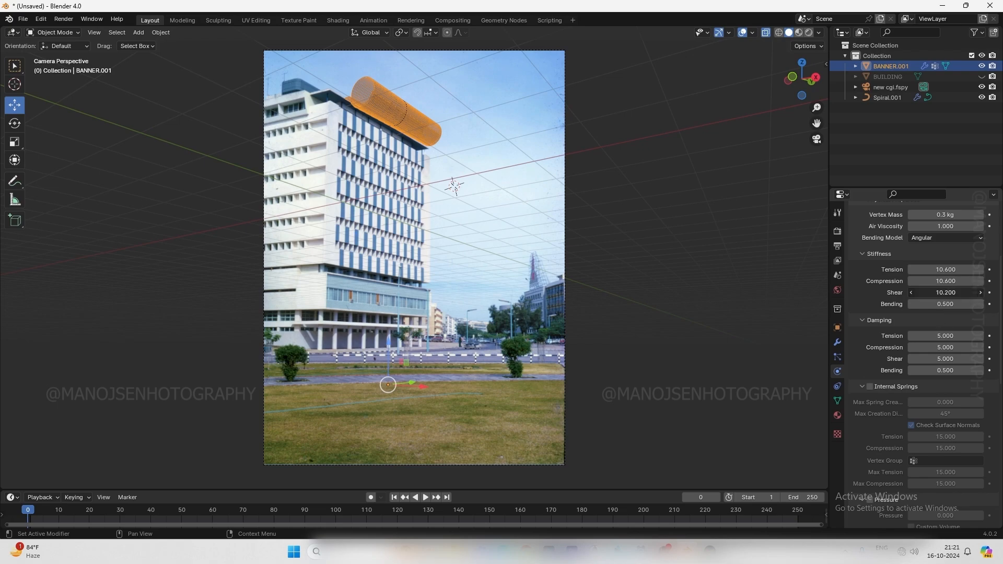
Pin the repositioned banner's cloth with the vertex group Group and turn on Self Collisions
{"action": "scroll", "coordinate": [907, 339], "scroll_direction": "down", "scroll_amount": 12}
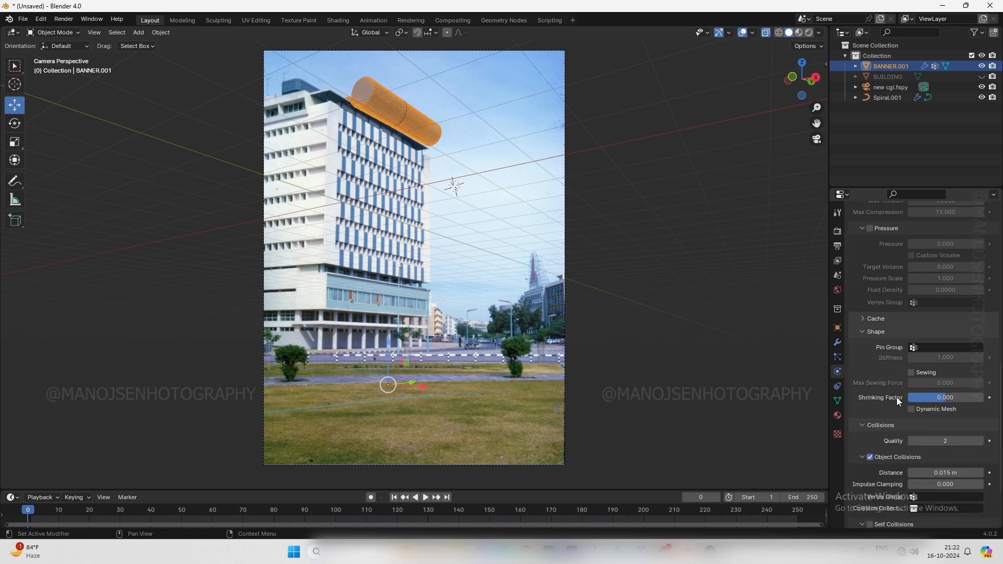
{"action": "left_click", "coordinate": [935, 348]}
{"action": "left_click", "coordinate": [930, 362]}
{"action": "scroll", "coordinate": [903, 420], "scroll_direction": "down", "scroll_amount": 3}
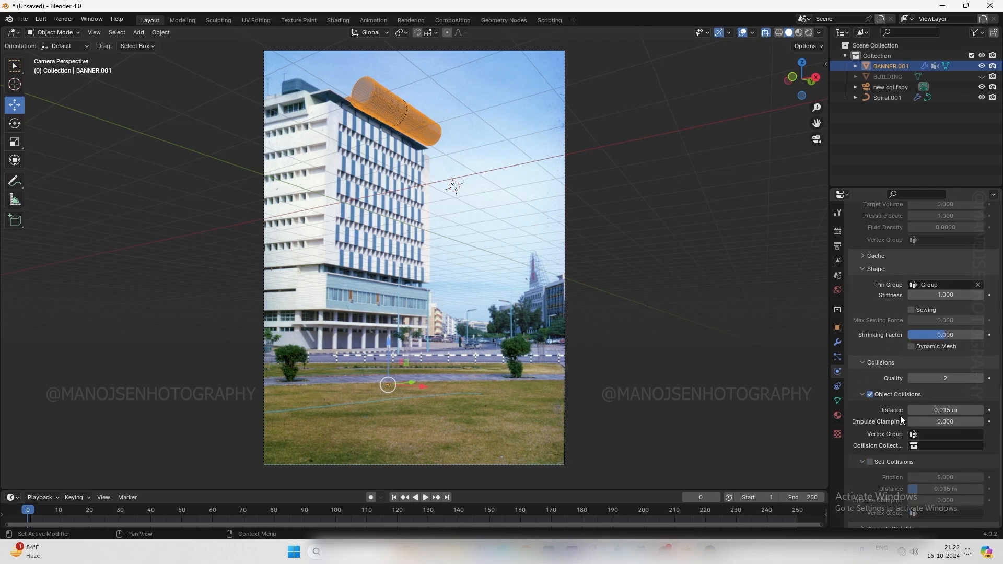
{"action": "scroll", "coordinate": [863, 449], "scroll_direction": "down", "scroll_amount": 1}
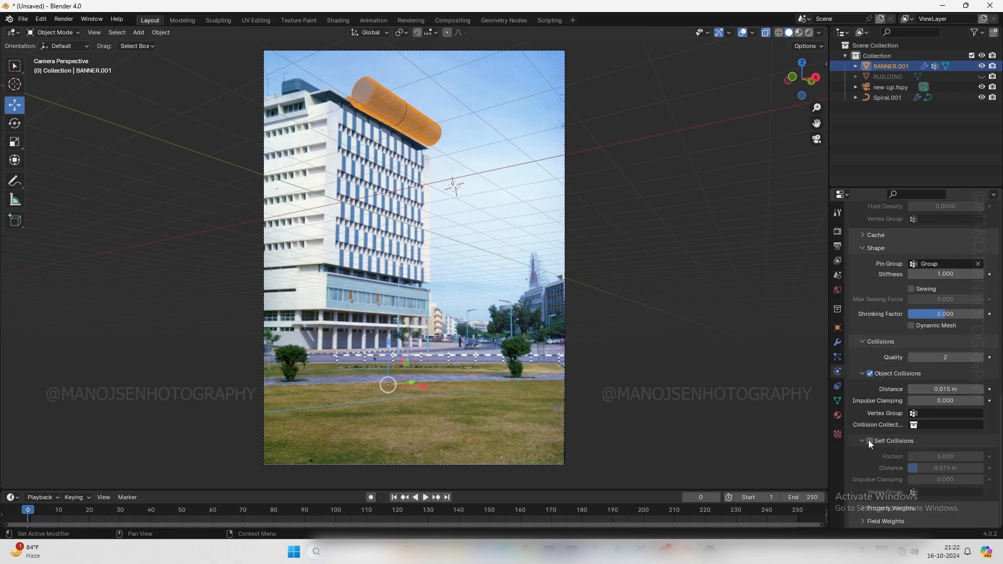
{"action": "left_click", "coordinate": [870, 441]}
Play the cloth simulation to unroll the banner, and set the timeline to frame 130
{"action": "key", "text": "space"}
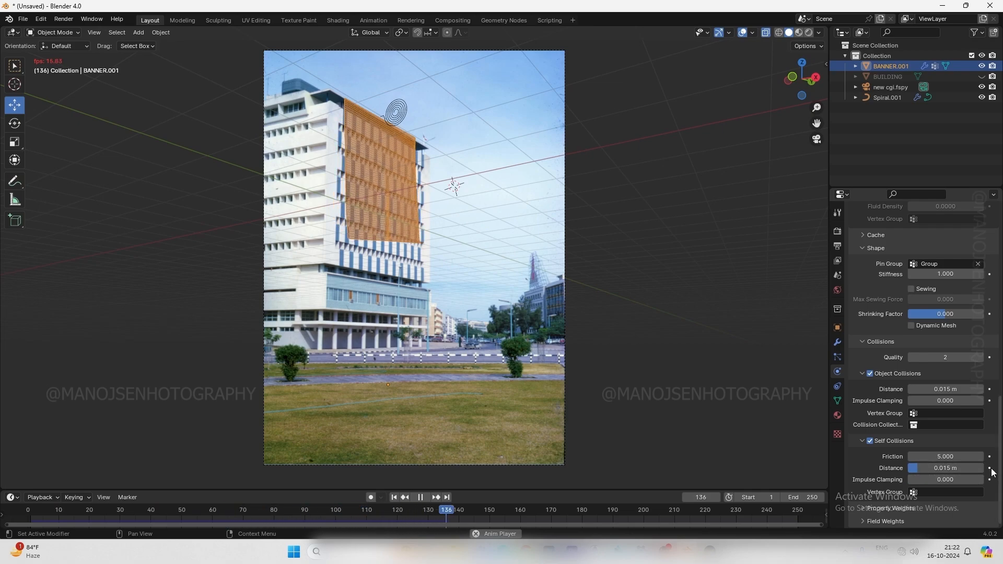
{"action": "key", "text": "space"}
{"action": "left_click_drag", "start_coordinate": [483, 518], "coordinate": [432, 521]}
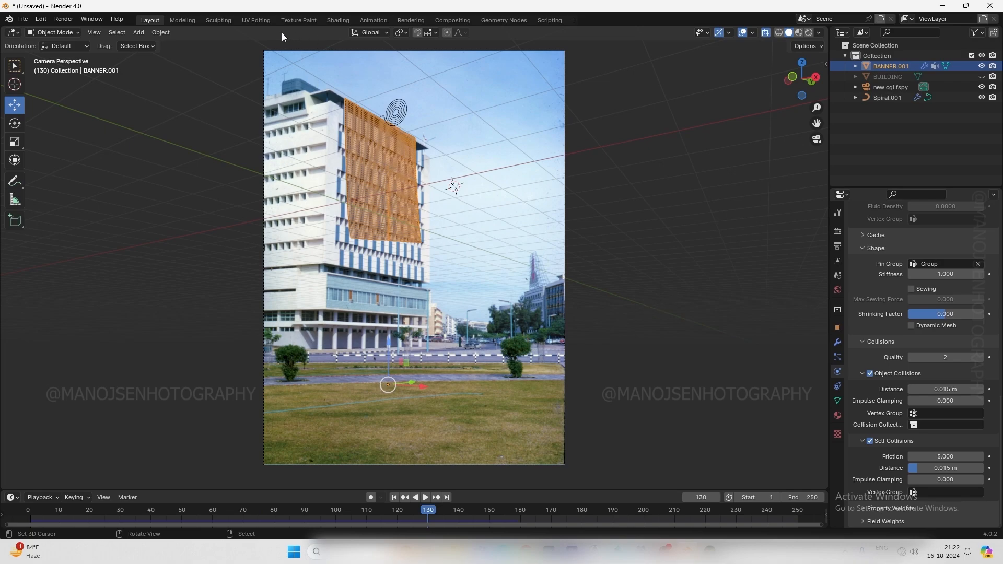
Switch to the Shading workspace, check the banner's facing against the BUILDING box, and create a new material for BANNER.001
{"action": "left_click", "coordinate": [337, 21]}
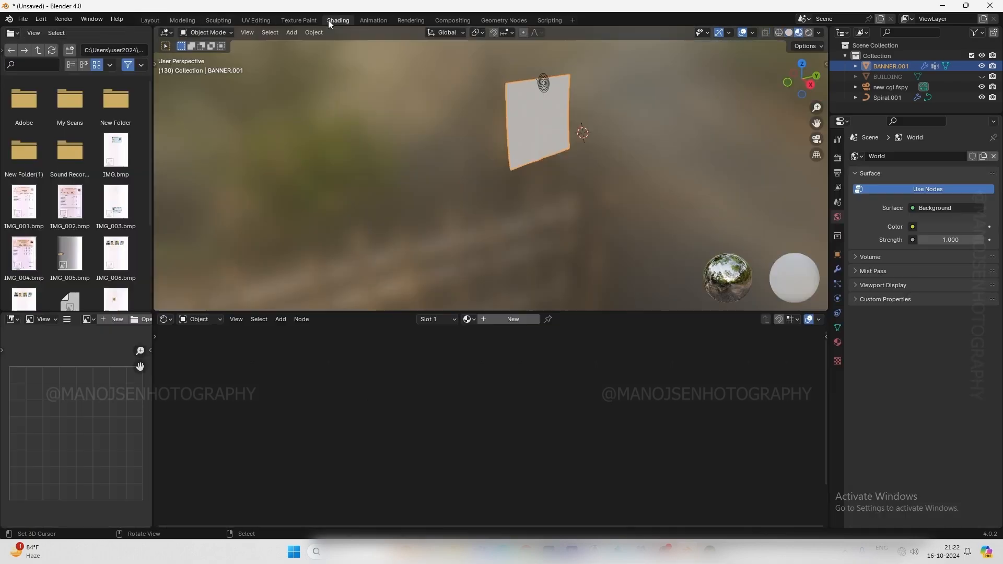
{"action": "middle_click_drag", "start_coordinate": [631, 187], "coordinate": [515, 170]}
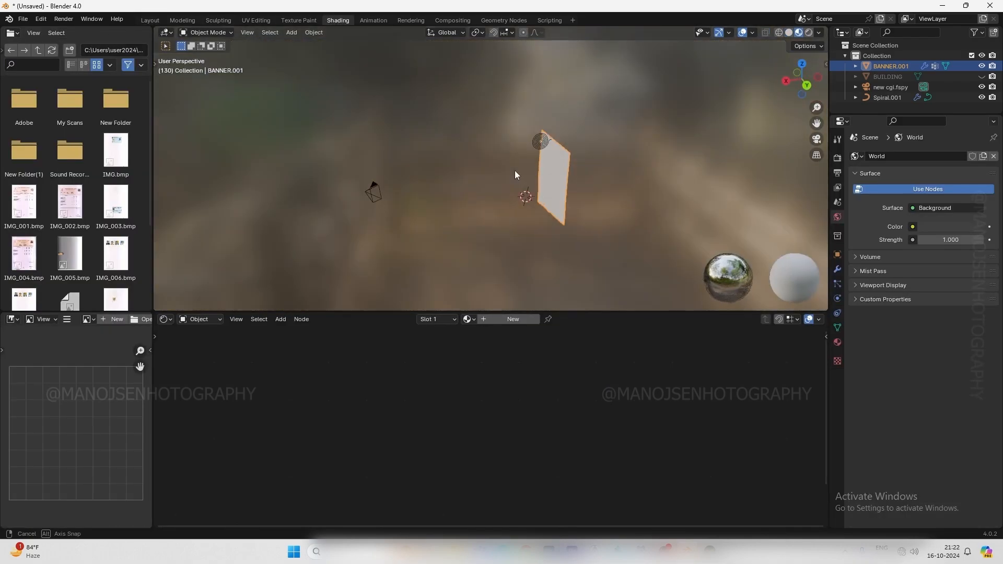
{"action": "left_click", "coordinate": [981, 77]}
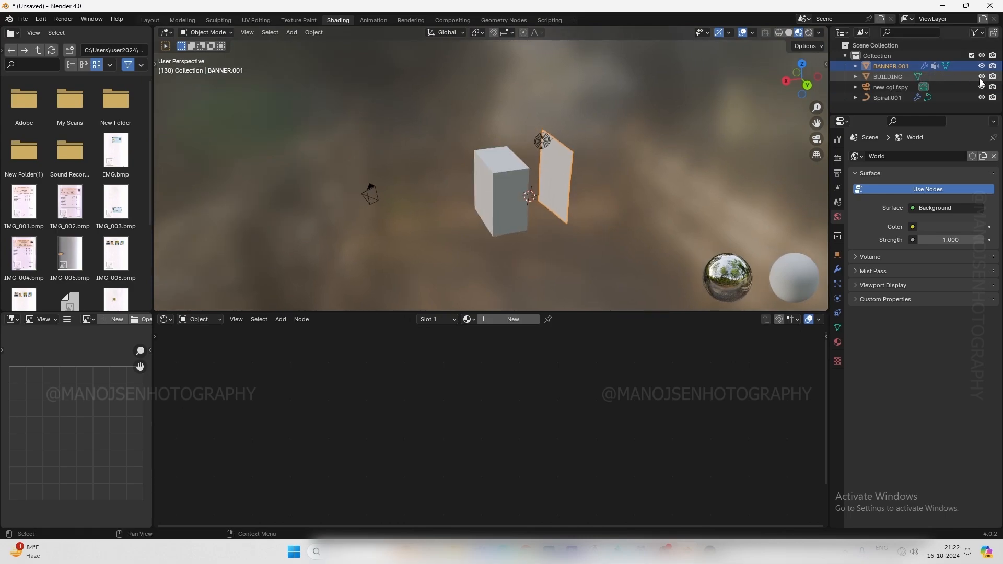
{"action": "middle_click_drag", "start_coordinate": [496, 184], "coordinate": [523, 147]}
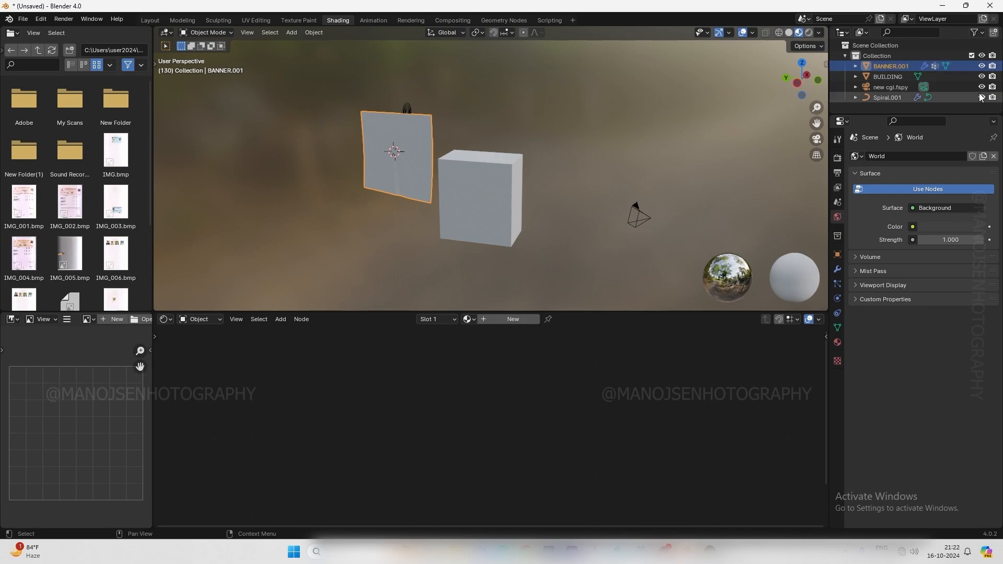
{"action": "left_click", "coordinate": [982, 77]}
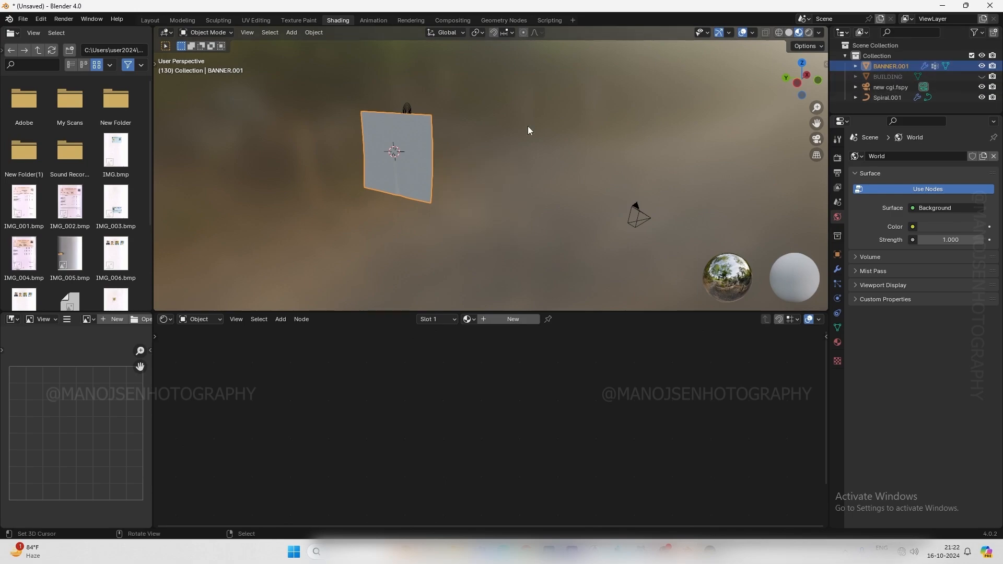
{"action": "middle_click_drag", "start_coordinate": [528, 127], "coordinate": [493, 308]}
{"action": "left_click", "coordinate": [496, 320]}
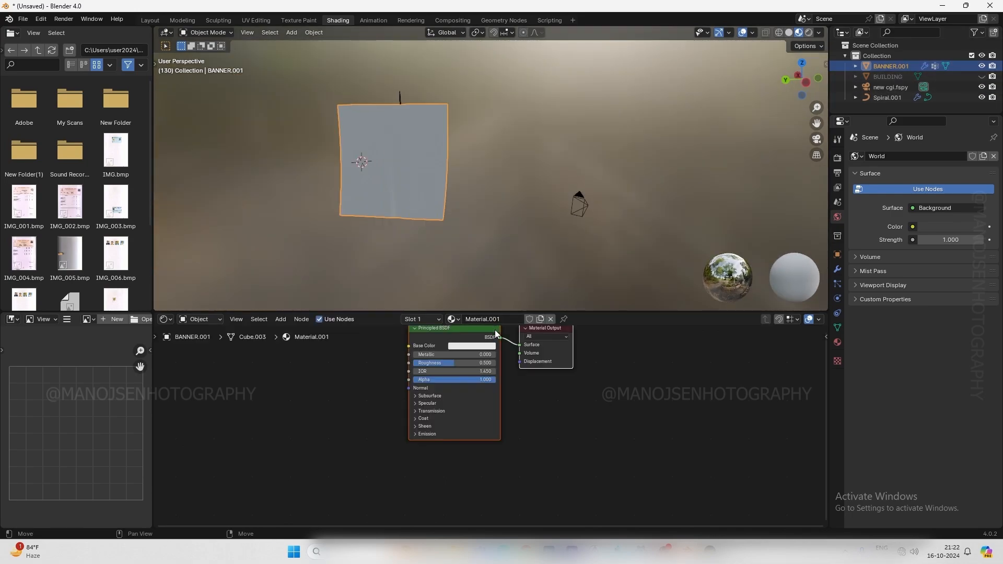
Add an Image Texture with Texture Coordinate and Mapping nodes to the banner's Principled BSDF and load the yellow-and-black gym poster from Downloads
{"action": "left_click", "coordinate": [455, 333]}
{"action": "key", "text": "ctrl+t"}
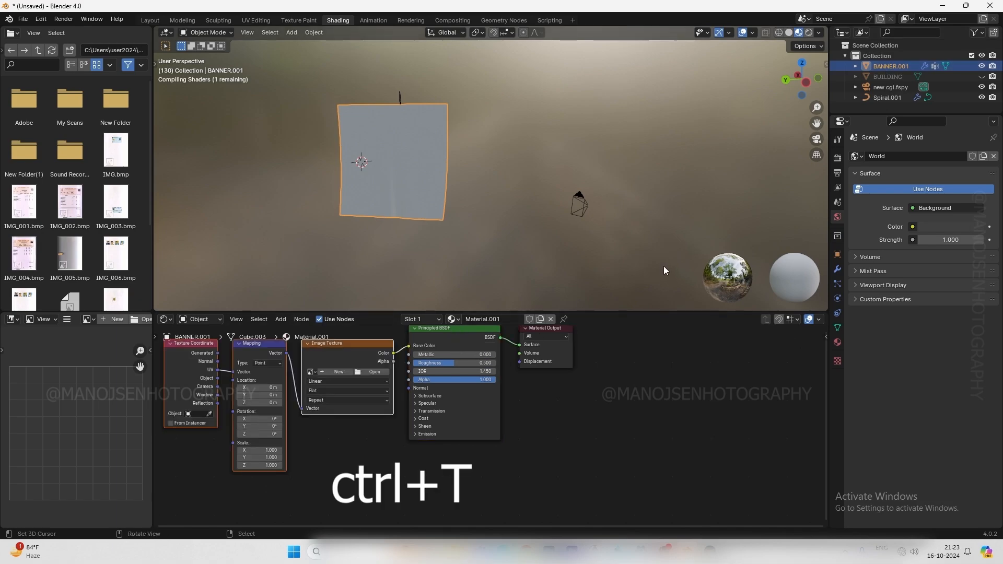
{"action": "scroll", "coordinate": [376, 358], "scroll_direction": "up", "scroll_amount": 1}
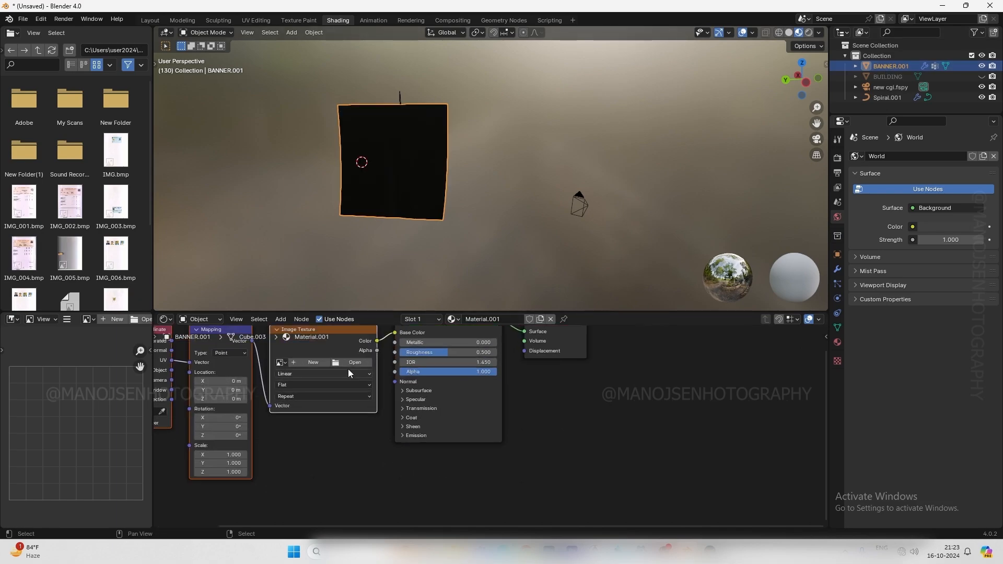
{"action": "scroll", "coordinate": [400, 279], "scroll_direction": "down", "scroll_amount": 1}
{"action": "scroll", "coordinate": [366, 343], "scroll_direction": "down", "scroll_amount": 2}
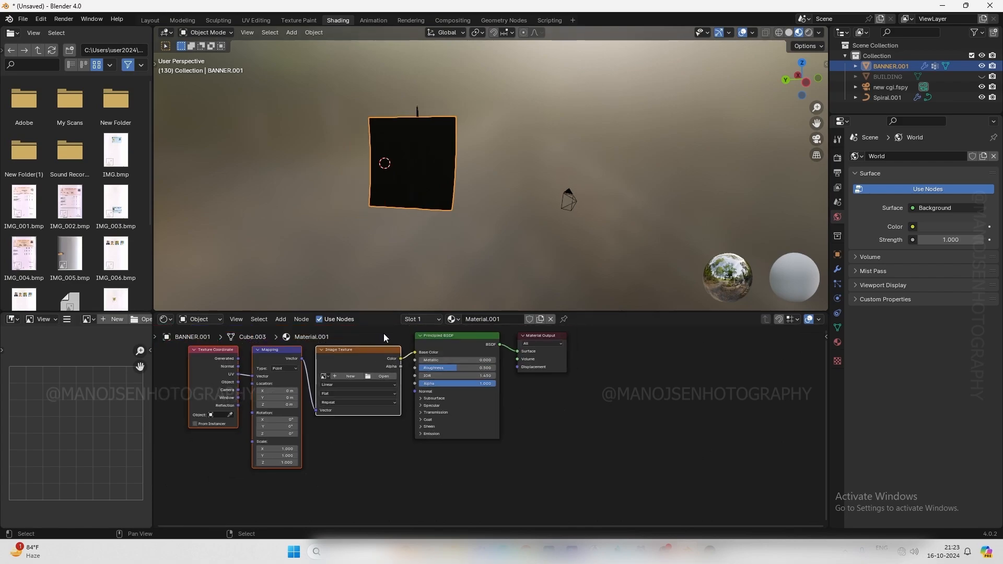
{"action": "left_click", "coordinate": [378, 377]}
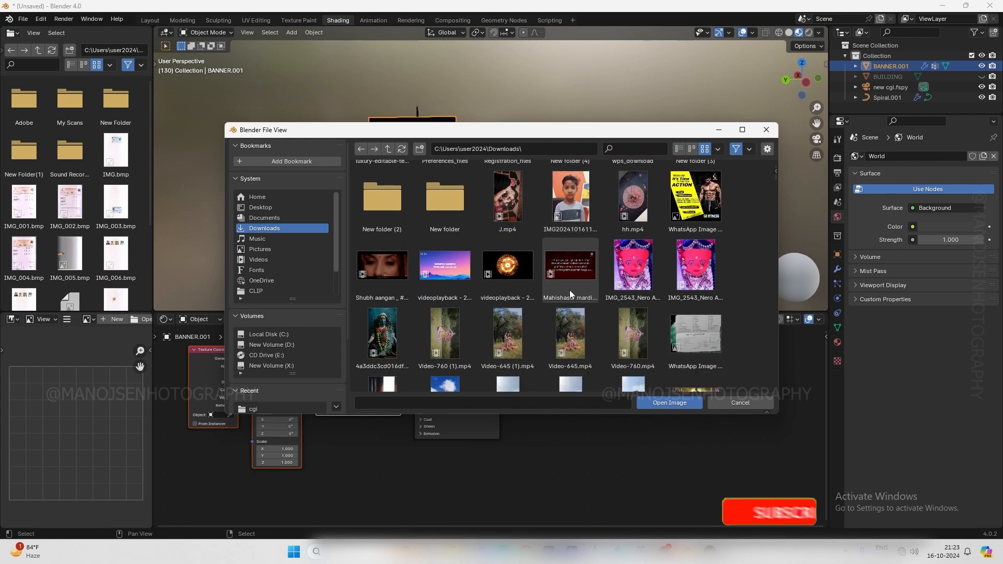
{"action": "double_click", "coordinate": [696, 201]}
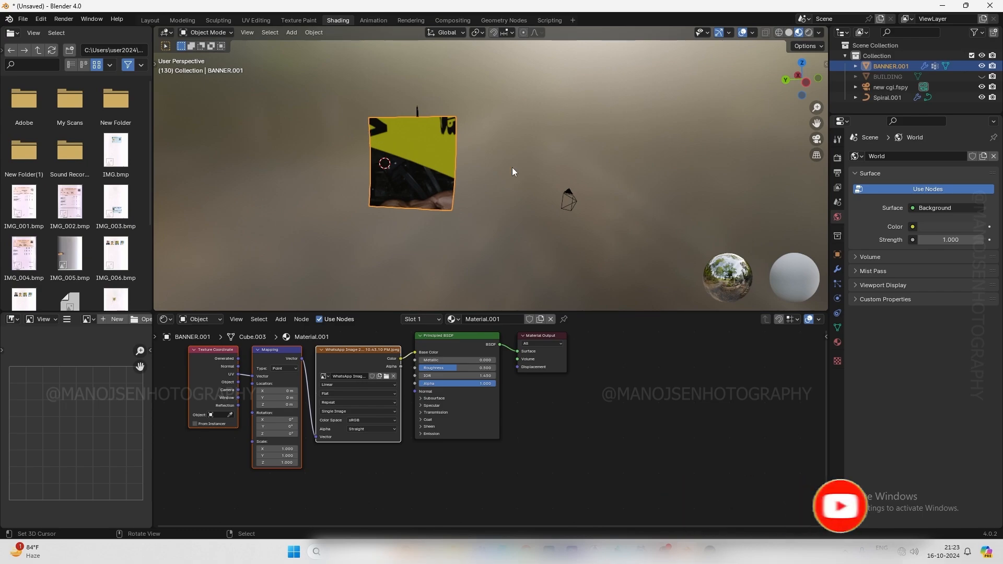
Unwrap the UVs of the entire BANNER.001 mesh in Edit Mode and return to Object Mode
{"action": "key", "text": "Tab"}
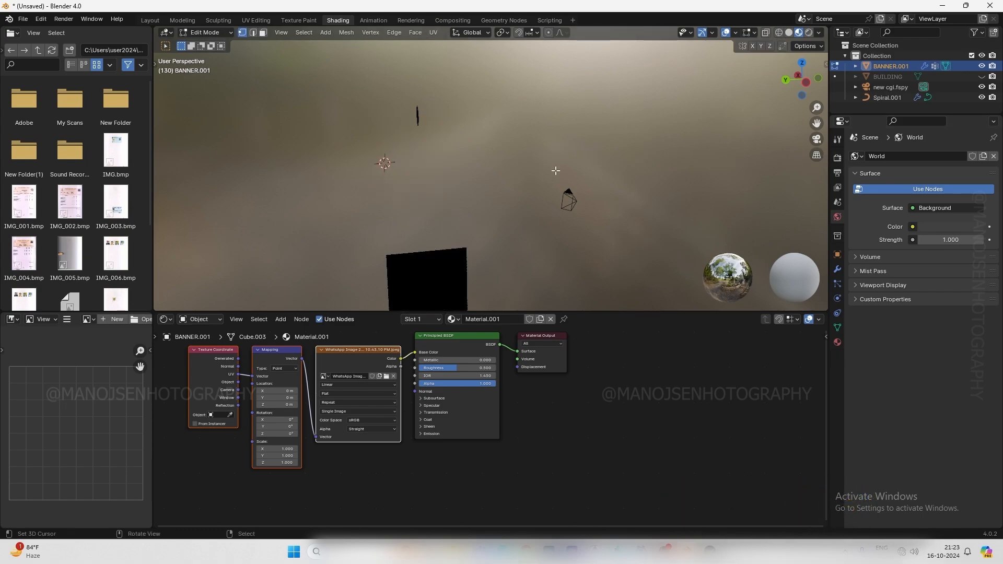
{"action": "scroll", "coordinate": [556, 196], "scroll_direction": "down", "scroll_amount": 3}
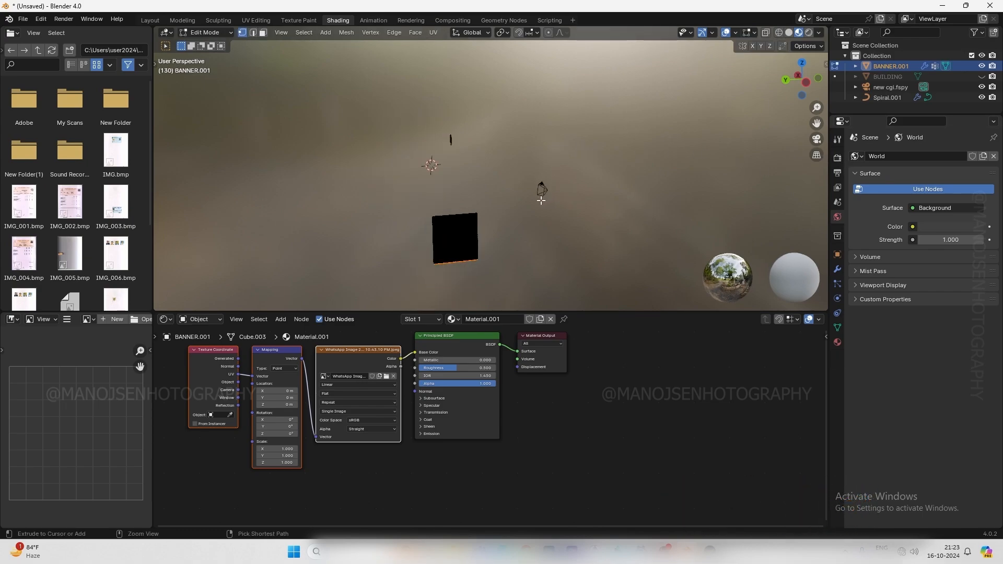
{"action": "key", "text": "a"}
{"action": "scroll", "coordinate": [503, 261], "scroll_direction": "up", "scroll_amount": 3}
{"action": "scroll", "coordinate": [494, 262], "scroll_direction": "down", "scroll_amount": 2}
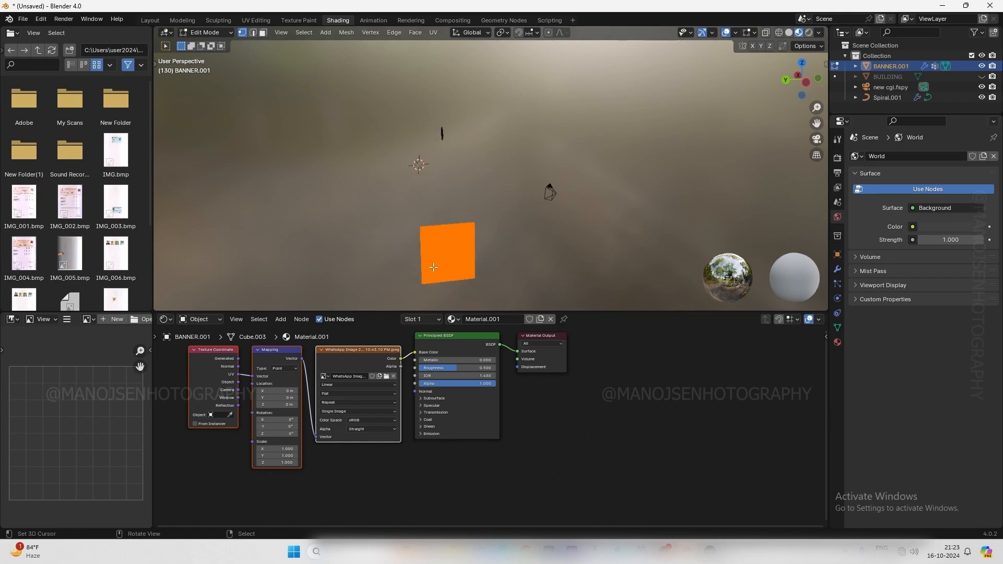
{"action": "key", "text": "u"}
{"action": "left_click", "coordinate": [403, 266]}
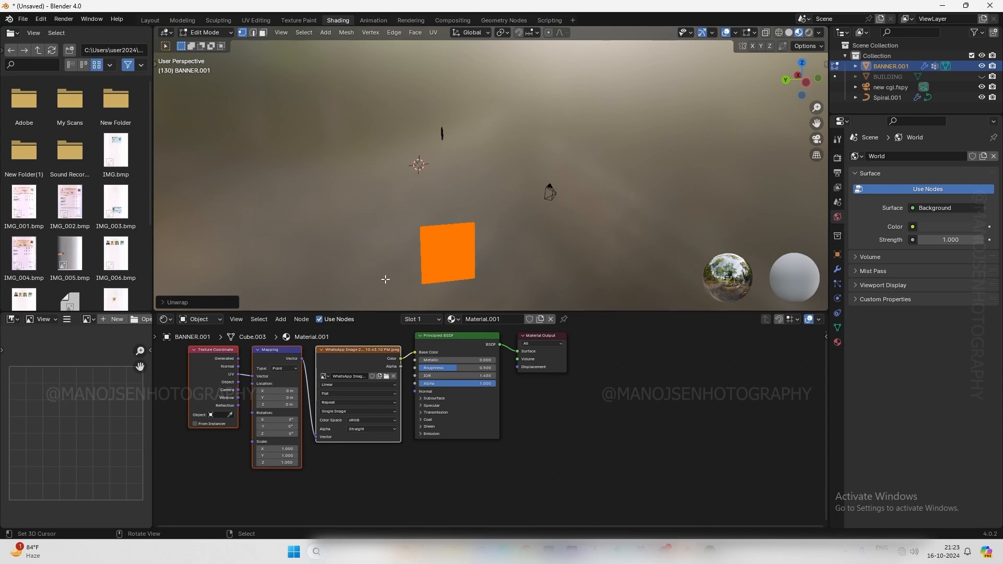
{"action": "left_click", "coordinate": [205, 32]}
{"action": "left_click", "coordinate": [207, 42]}
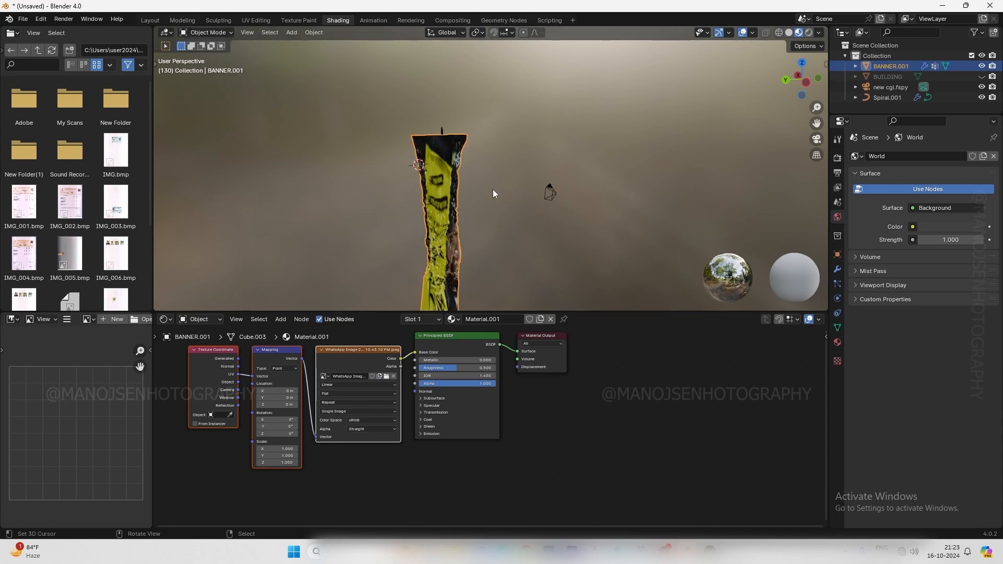
Replay the cloth simulation and stop at frame 100 to check how the unwrapped poster lies on the banner
{"action": "middle_click_drag", "start_coordinate": [523, 242], "coordinate": [496, 257]}
{"action": "left_click", "coordinate": [206, 31]}
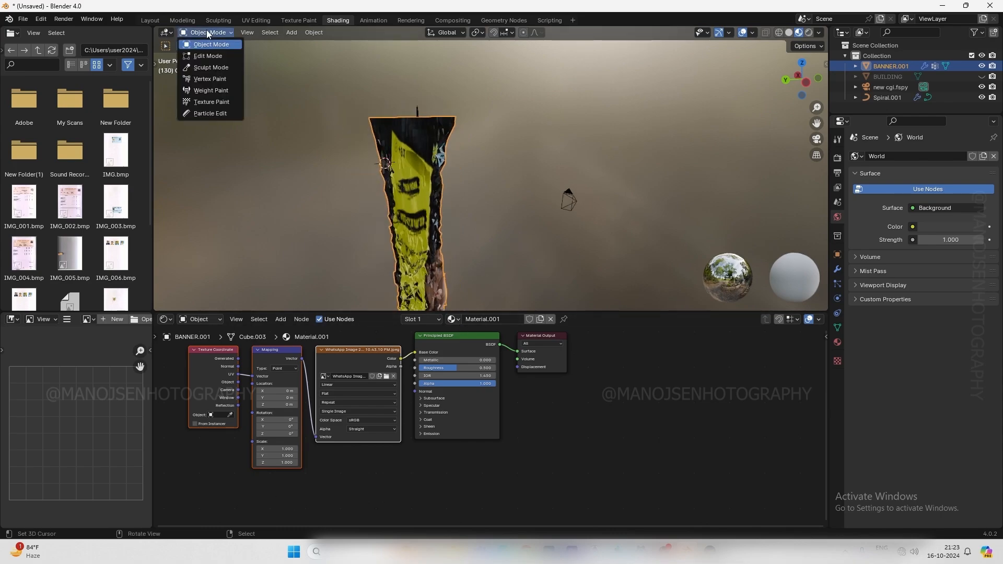
{"action": "left_click", "coordinate": [209, 55]}
{"action": "left_click", "coordinate": [212, 33]}
{"action": "left_click", "coordinate": [211, 45]}
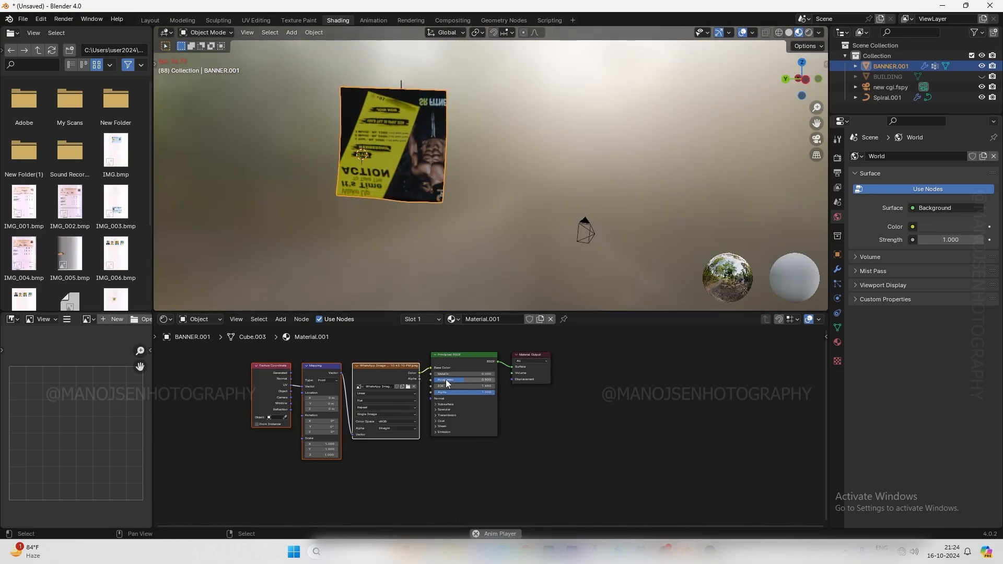
{"action": "key", "text": "space"}
{"action": "scroll", "coordinate": [334, 378], "scroll_direction": "up", "scroll_amount": 2}
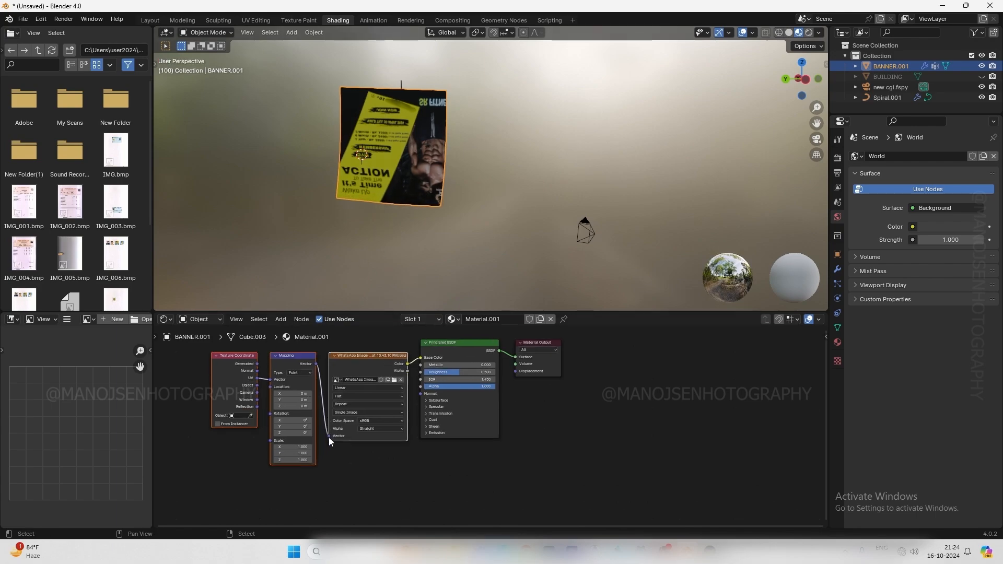
Set the Mapping node's Z rotation to -180° and its X scale to -1.100 so the poster reads upright and unmirrored
{"action": "left_click_drag", "start_coordinate": [241, 435], "coordinate": [162, 435]}
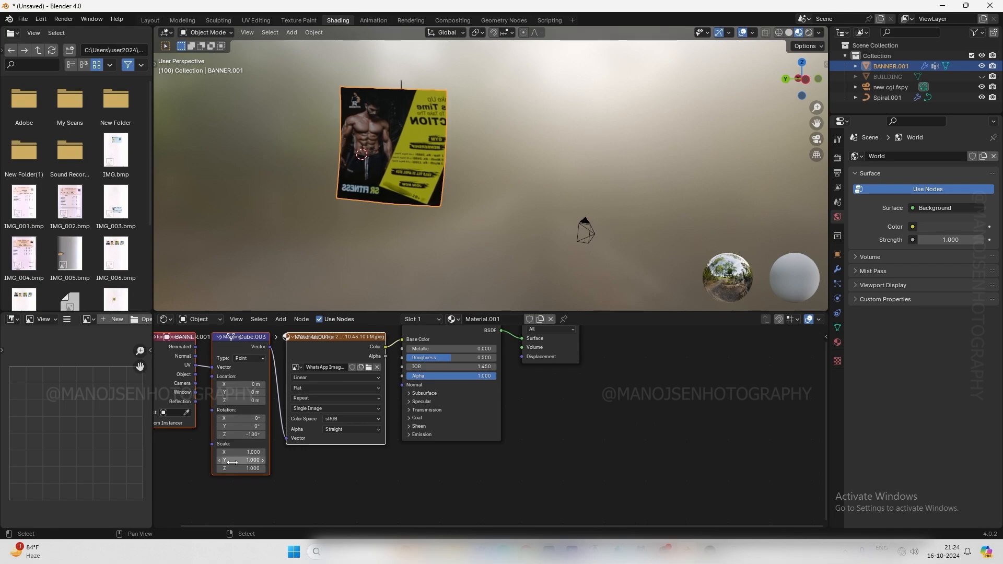
{"action": "left_click_drag", "start_coordinate": [248, 455], "coordinate": [272, 452]}
{"action": "key", "text": "ctrl+z"}
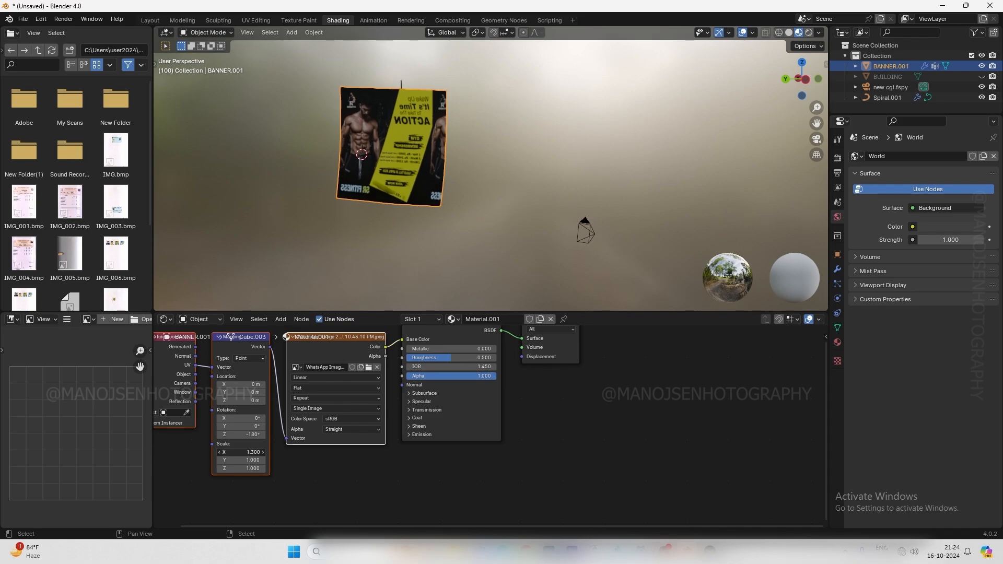
{"action": "key", "text": "ctrl+z"}
{"action": "left_click", "coordinate": [260, 452]}
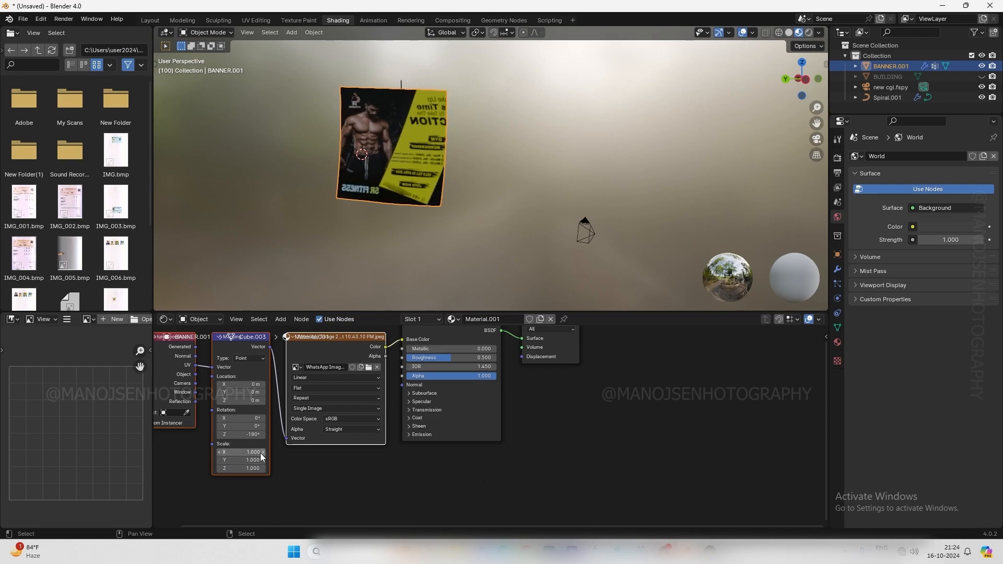
{"action": "left_click", "coordinate": [261, 452]}
{"action": "left_click", "coordinate": [220, 452]}
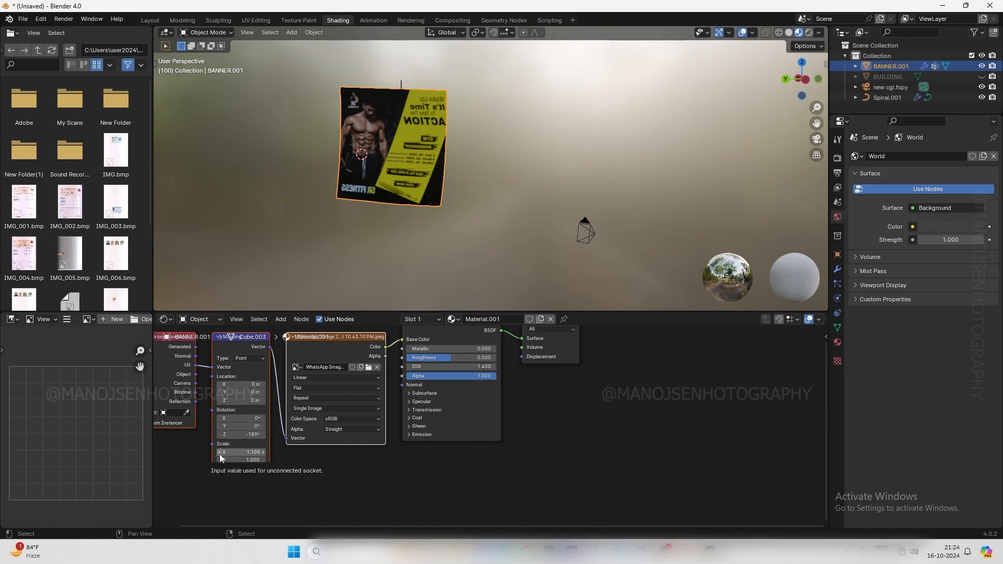
{"action": "left_click_drag", "start_coordinate": [239, 452], "coordinate": [227, 452]}
{"action": "left_click", "coordinate": [218, 452]}
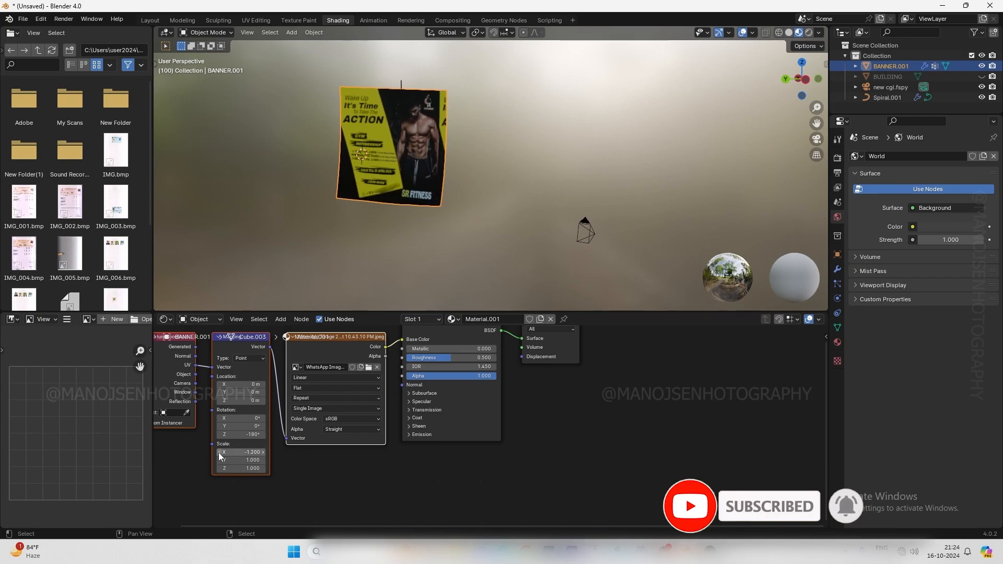
{"action": "left_click", "coordinate": [263, 453]}
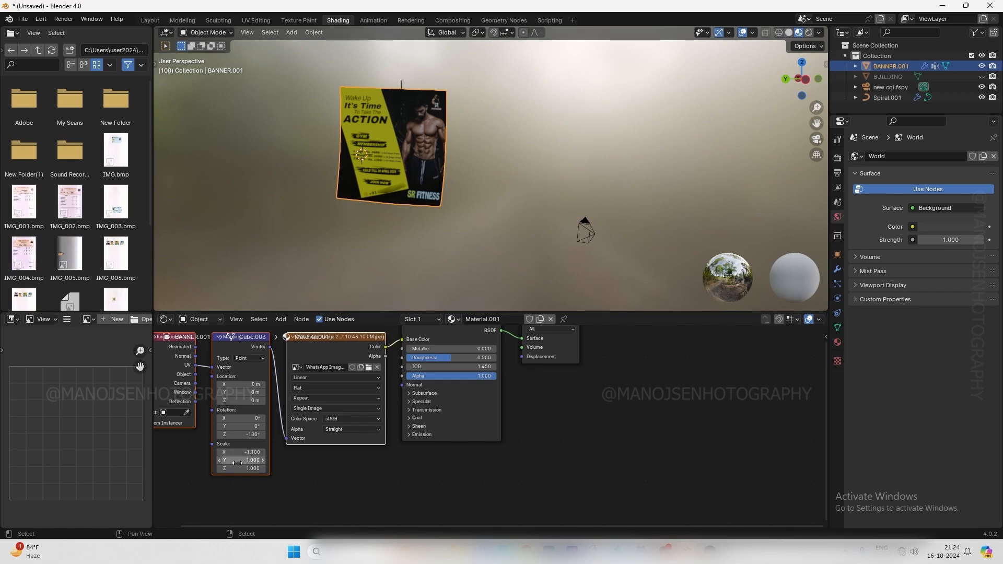
Try a lower Y scale on the Mapping node, restore it to 1.000, and set the Z scale to 0.800
{"action": "left_click", "coordinate": [220, 461]}
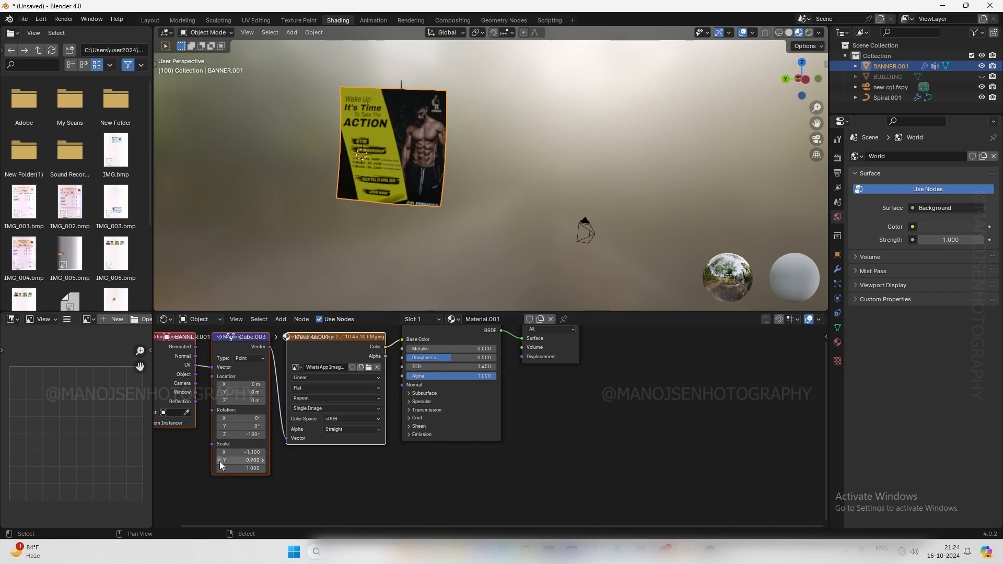
{"action": "left_click", "coordinate": [263, 461]}
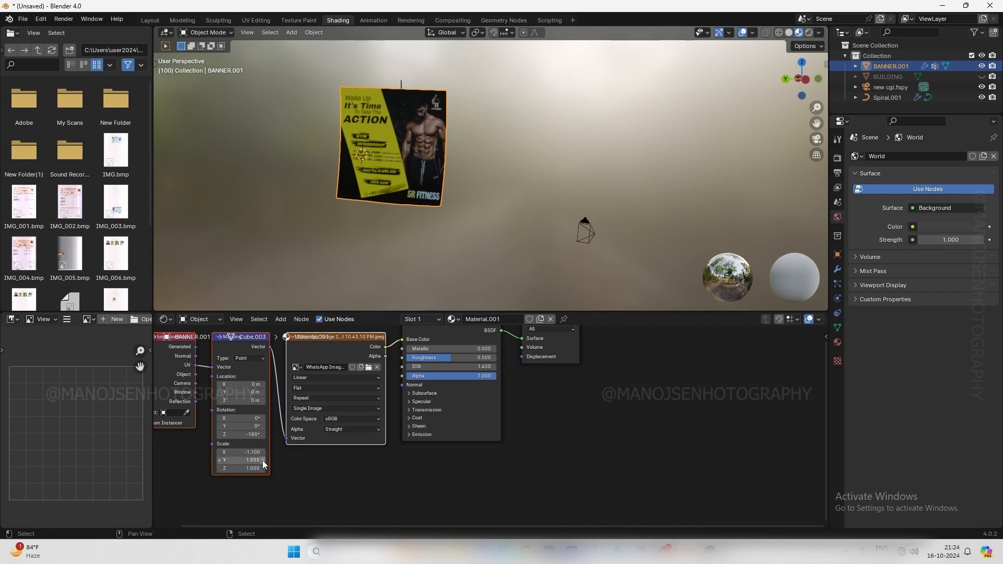
{"action": "left_click", "coordinate": [219, 470]}
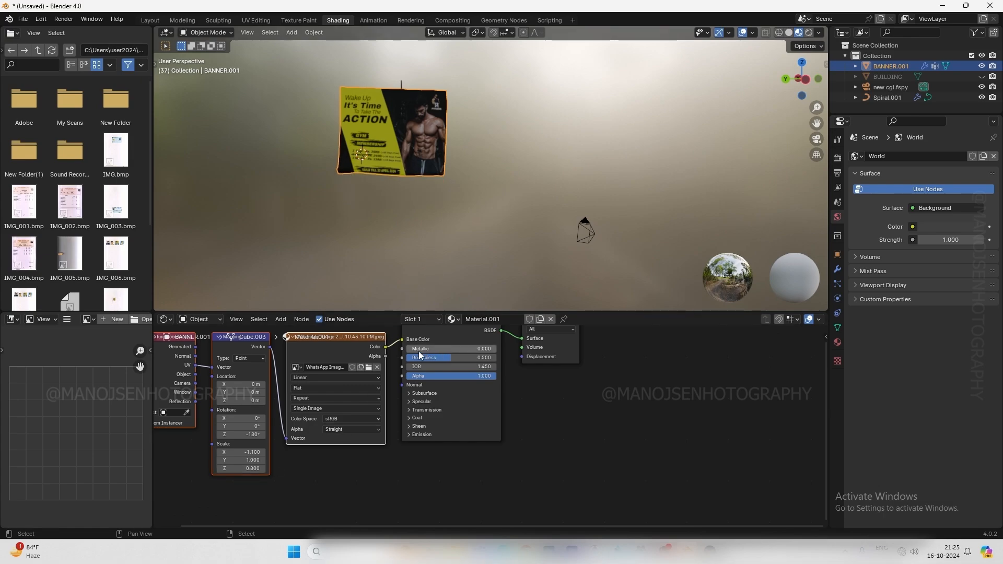
Set the banner material's Metallic to 0.045 and Roughness to 0.048
{"action": "mouse_move", "coordinate": [437, 356]}
{"action": "left_mouse_down"}
{"action": "mouse_move", "coordinate": [411, 356]}
{"action": "mouse_move", "coordinate": [435, 346]}
{"action": "left_mouse_up"}
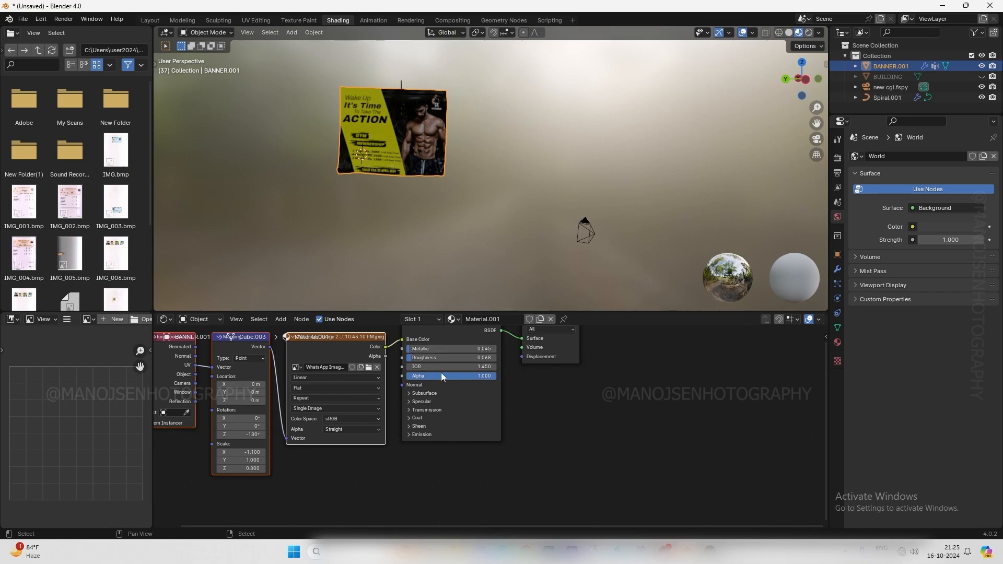
{"action": "scroll", "coordinate": [400, 450], "scroll_direction": "down", "scroll_amount": 2}
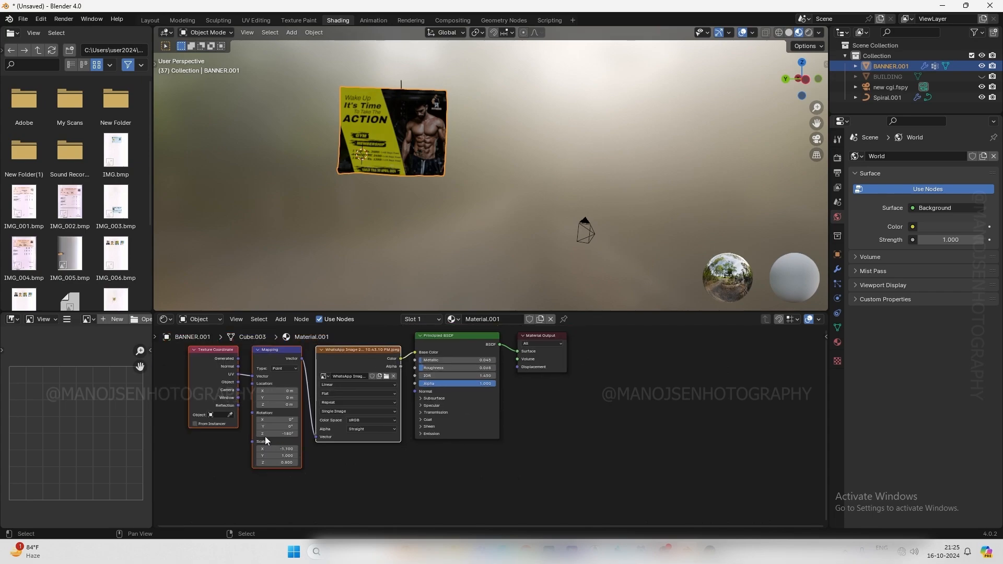
{"action": "scroll", "coordinate": [229, 384], "scroll_direction": "up", "scroll_amount": 1}
{"action": "scroll", "coordinate": [375, 395], "scroll_direction": "down", "scroll_amount": 2}
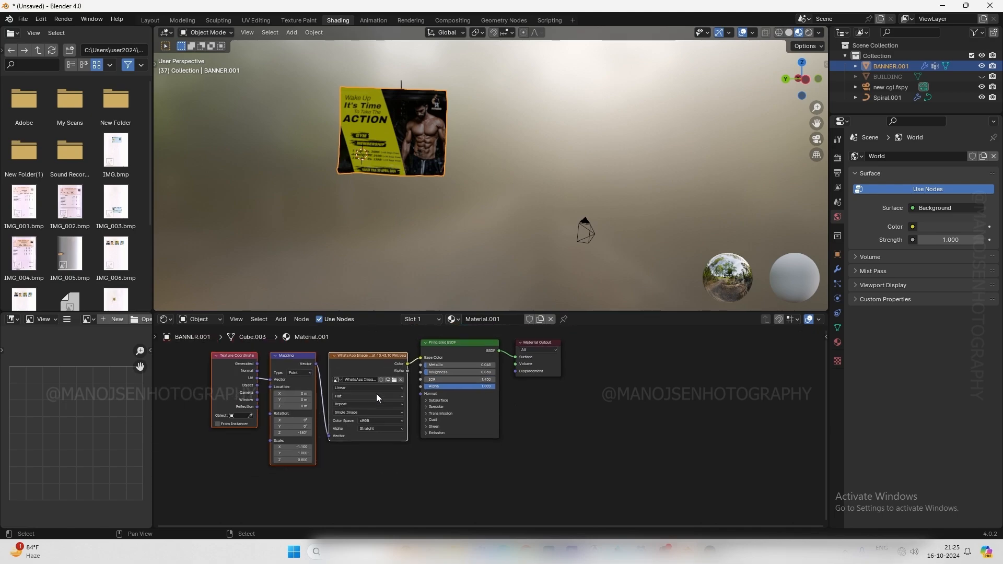
{"action": "scroll", "coordinate": [403, 400], "scroll_direction": "up", "scroll_amount": 1}
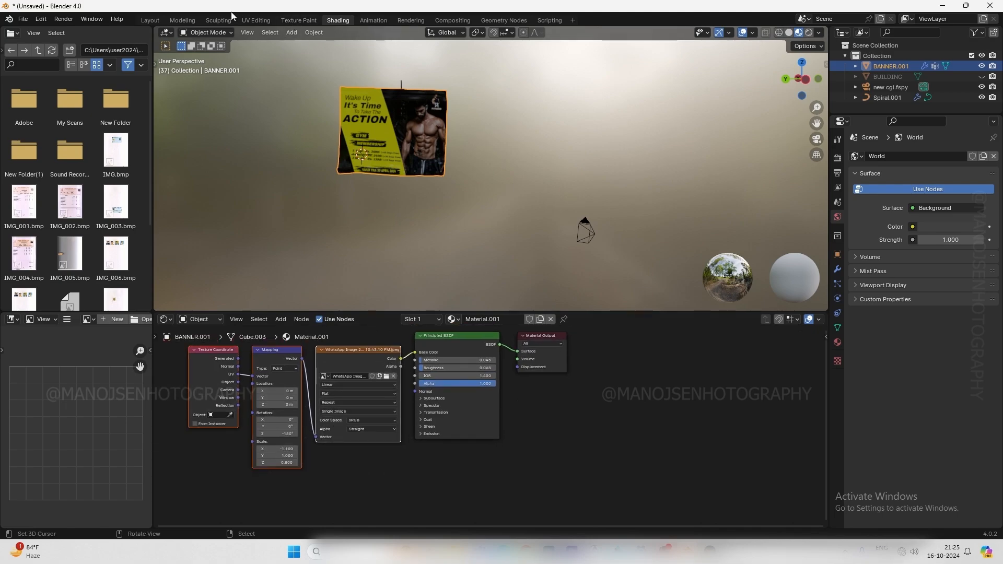
Switch to the Layout workspace and turn off the wireframe overlay in the camera view
{"action": "left_click", "coordinate": [154, 20]}
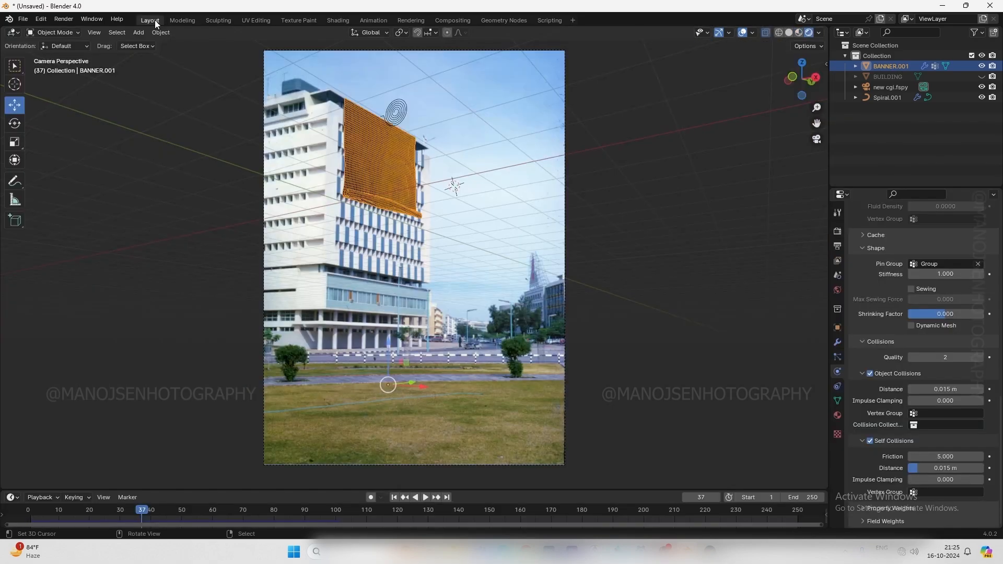
{"action": "scroll", "coordinate": [459, 271], "scroll_direction": "down", "scroll_amount": 2}
{"action": "scroll", "coordinate": [376, 334], "scroll_direction": "up", "scroll_amount": 4}
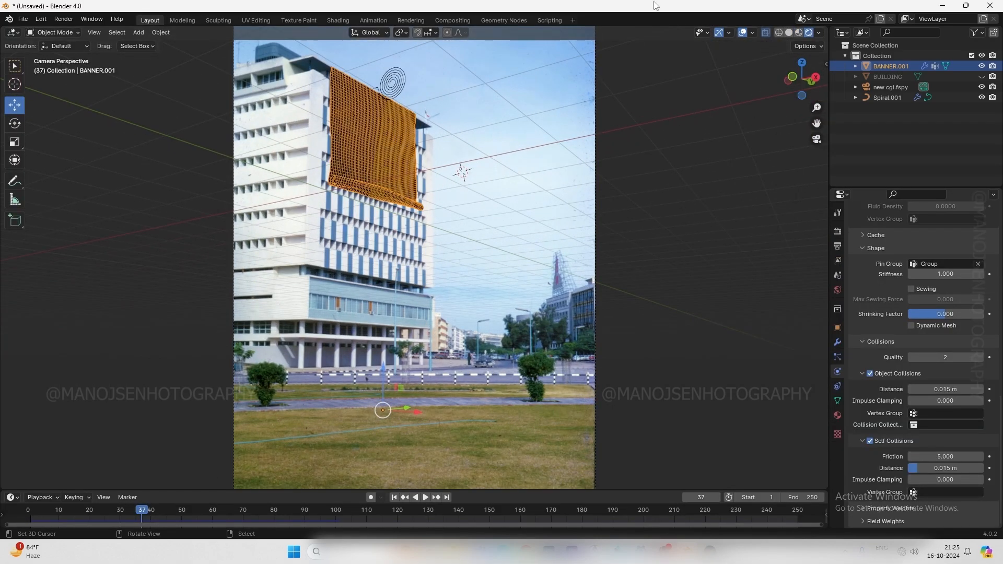
{"action": "left_click", "coordinate": [753, 33]}
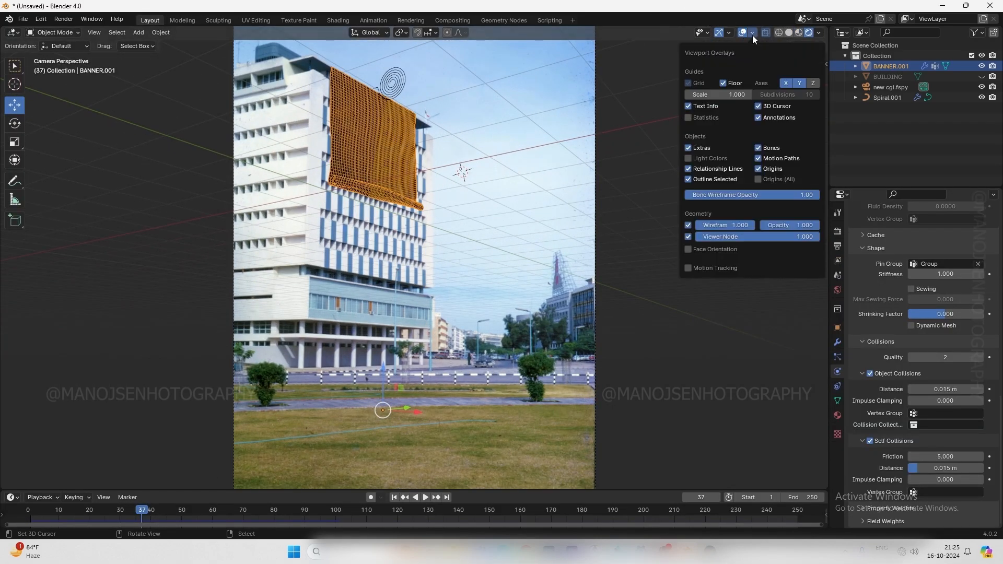
{"action": "left_click", "coordinate": [688, 226]}
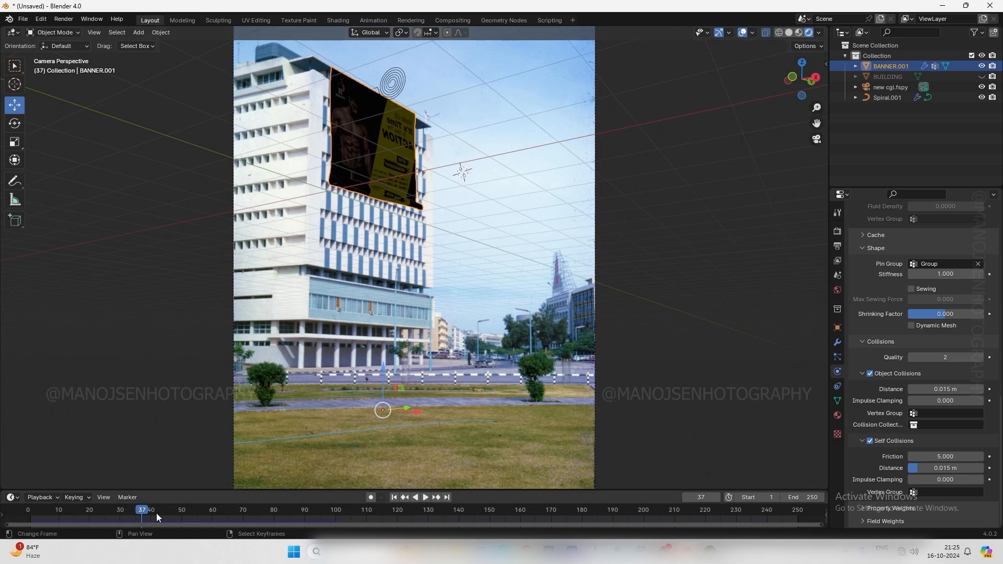
Play the banner's unrolling from frame 8 and stop at frame 95 to check the poster against the building
{"action": "key", "text": "space"}
{"action": "left_click_drag", "start_coordinate": [155, 499], "coordinate": [53, 490]}
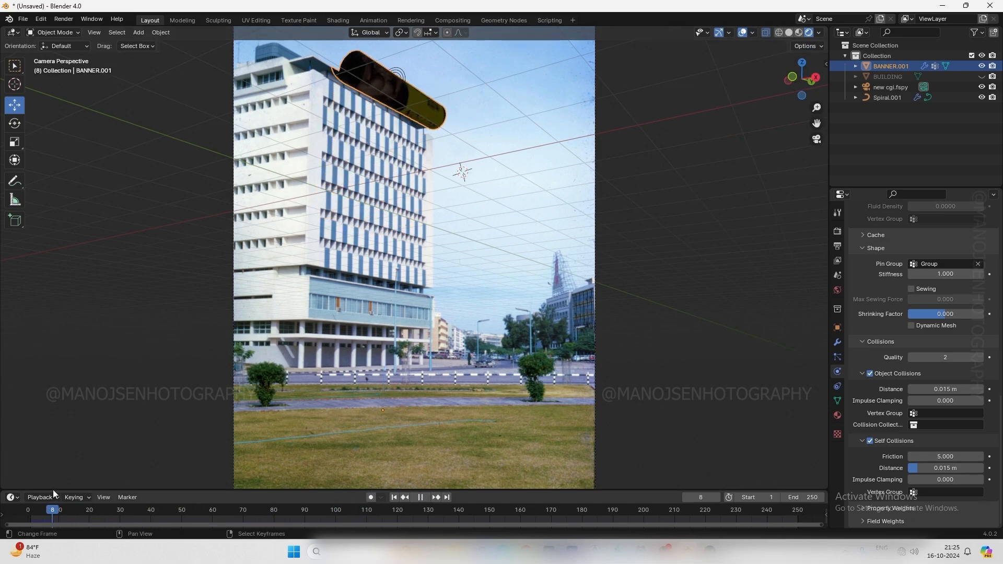
{"action": "key", "text": "space"}
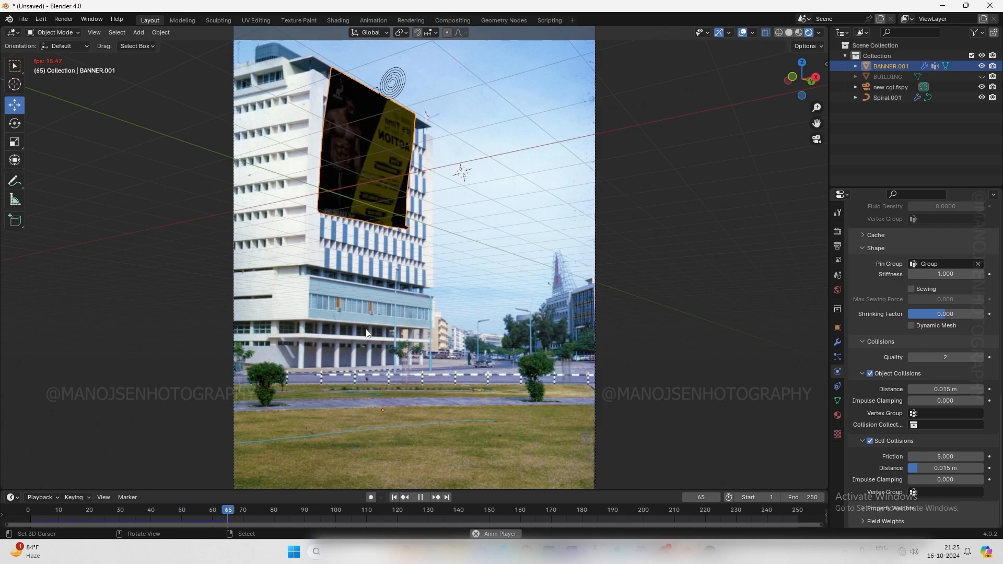
{"action": "key", "text": "space"}
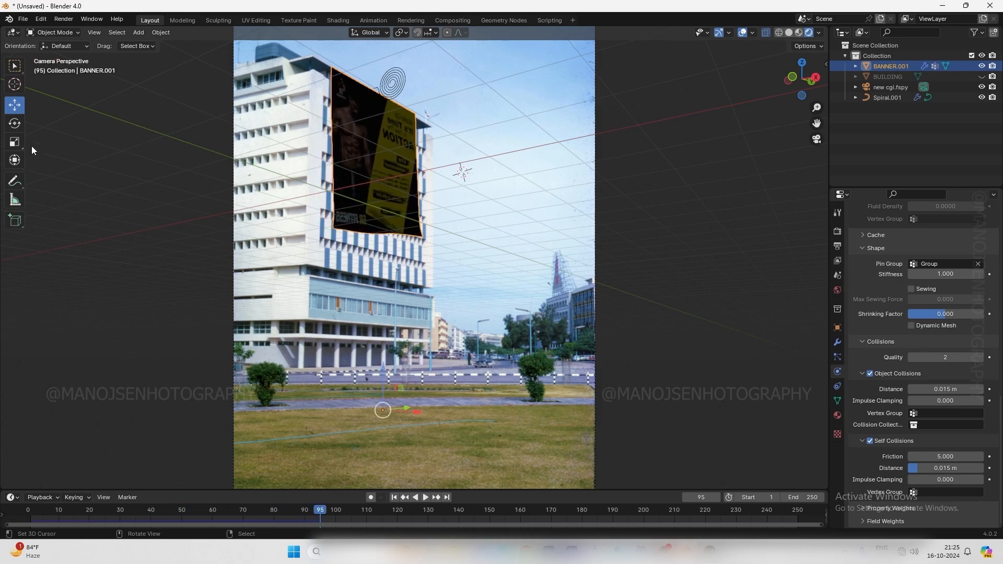
Add a Sun light and move it into the sky beside the banner, at the upper corner of the building
{"action": "left_click", "coordinate": [139, 32]}
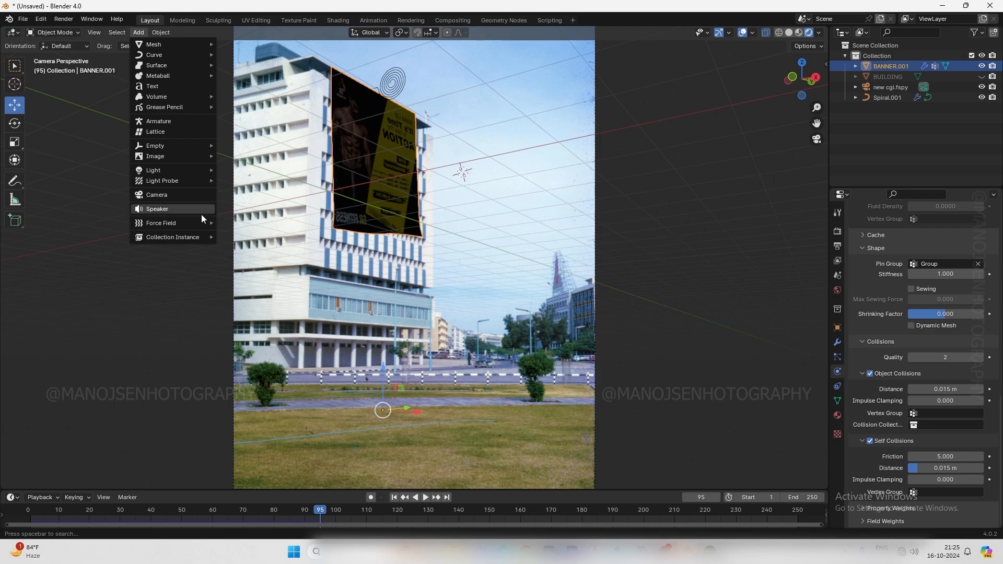
{"action": "mouse_move", "coordinate": [184, 171]}
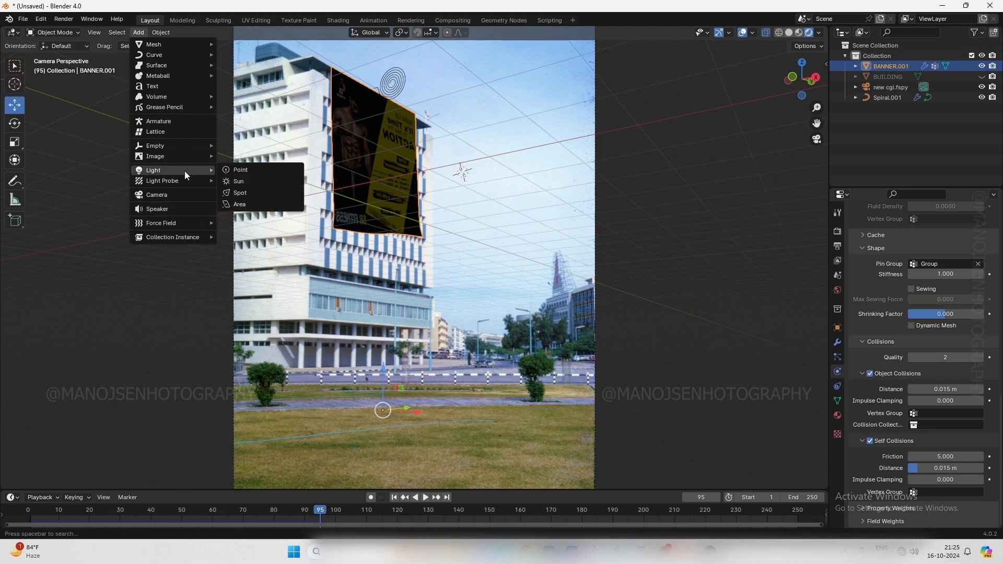
{"action": "left_click", "coordinate": [257, 183]}
{"action": "key", "text": "g"}
{"action": "left_click", "coordinate": [491, 119]}
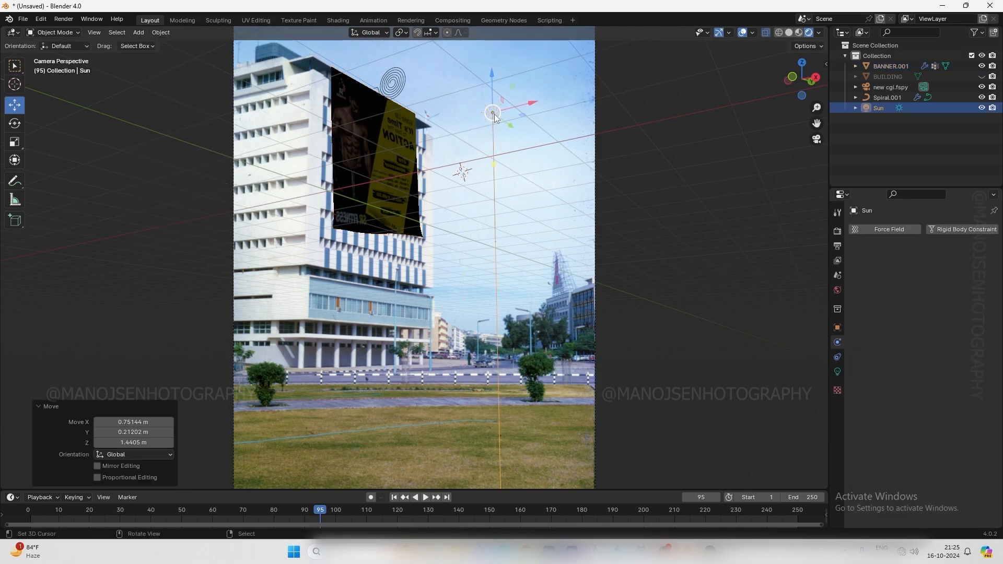
Aim the Sun light at the front of the banner and raise the light about 0.259 m along Z
{"action": "key", "text": "KP_7"}
{"action": "middle_click_drag", "start_coordinate": [479, 123], "coordinate": [465, 68]}
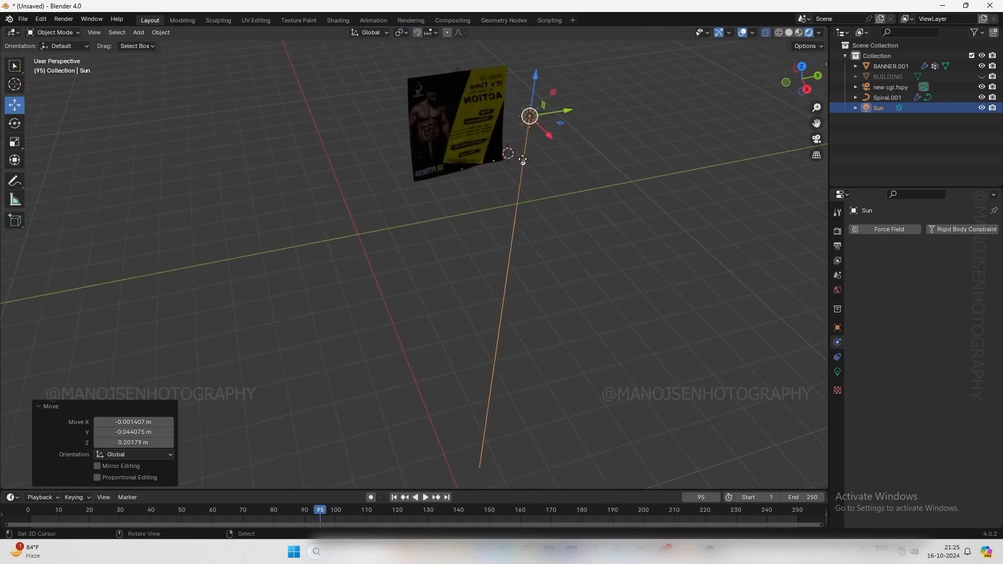
{"action": "left_click_drag", "start_coordinate": [523, 163], "coordinate": [482, 109]}
{"action": "left_click_drag", "start_coordinate": [536, 73], "coordinate": [534, 64]}
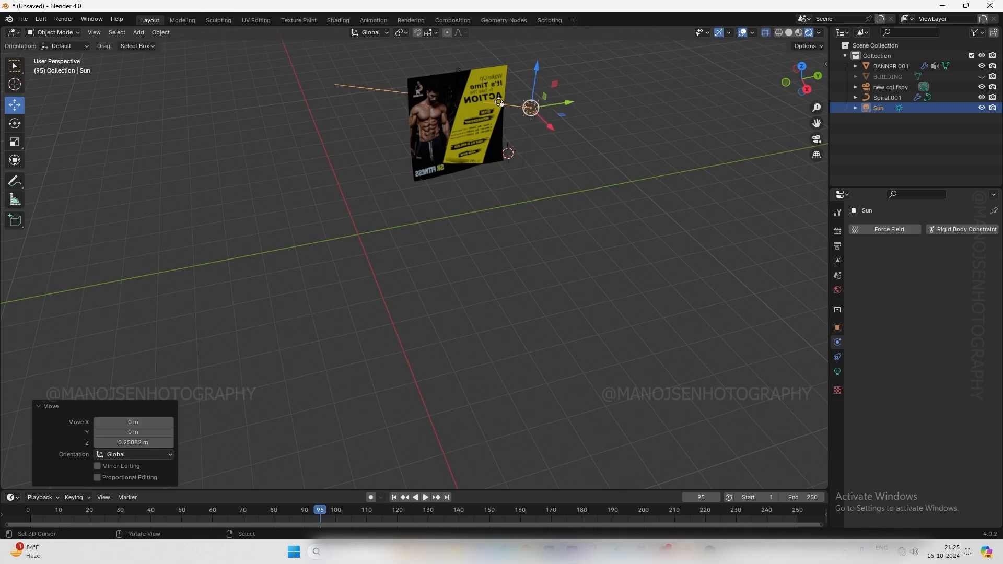
{"action": "left_click_drag", "start_coordinate": [499, 101], "coordinate": [485, 121]}
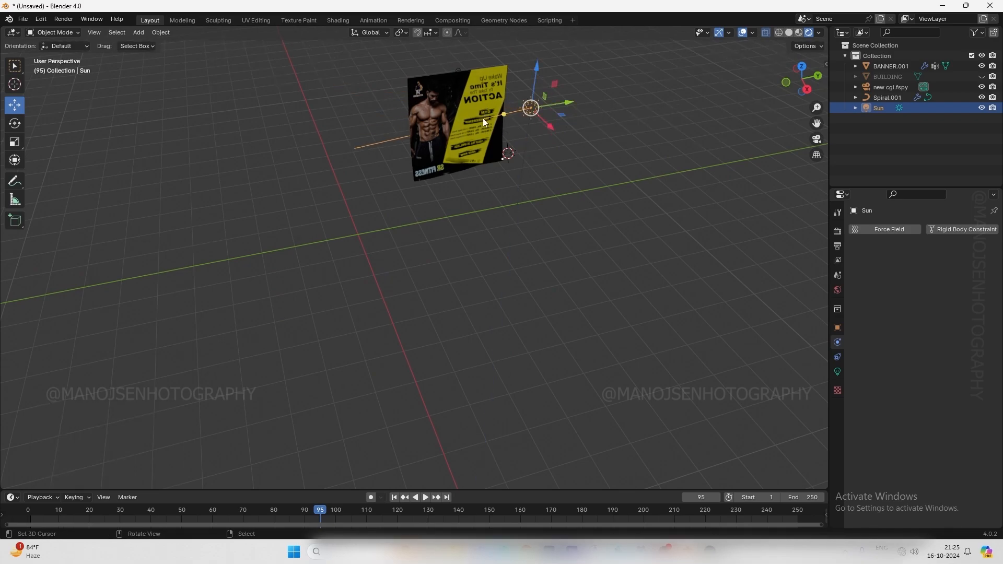
{"action": "middle_click_drag", "start_coordinate": [646, 135], "coordinate": [547, 139]}
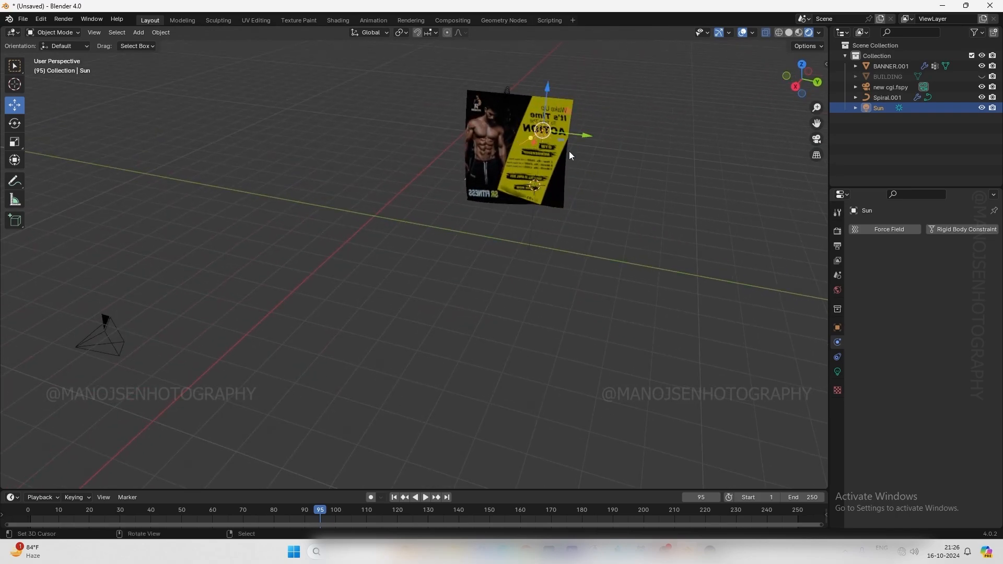
Set the Sun's Strength to 1.070 and Angle to 20.3°, and return to the camera view
{"action": "left_click", "coordinate": [838, 371]}
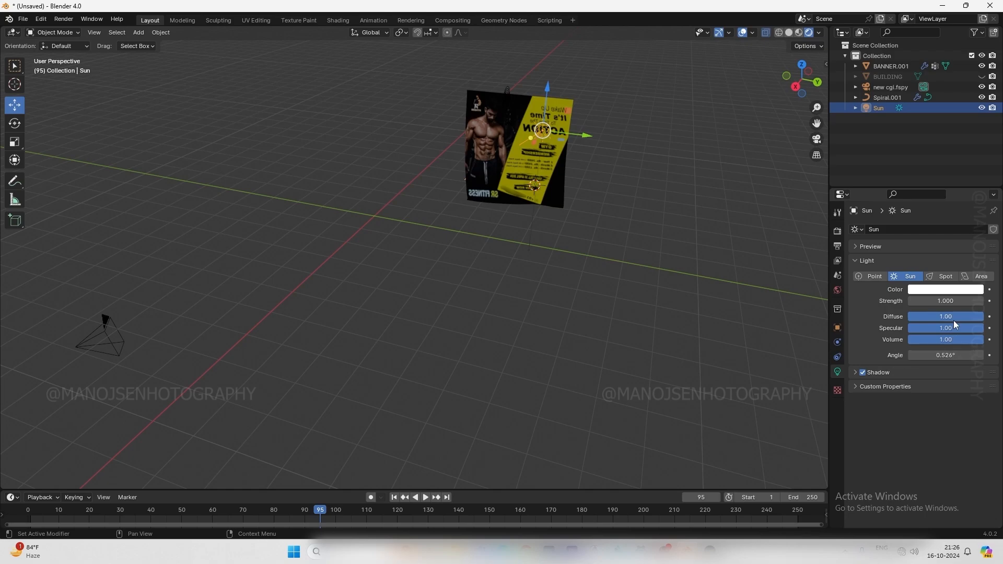
{"action": "left_click", "coordinate": [980, 301]}
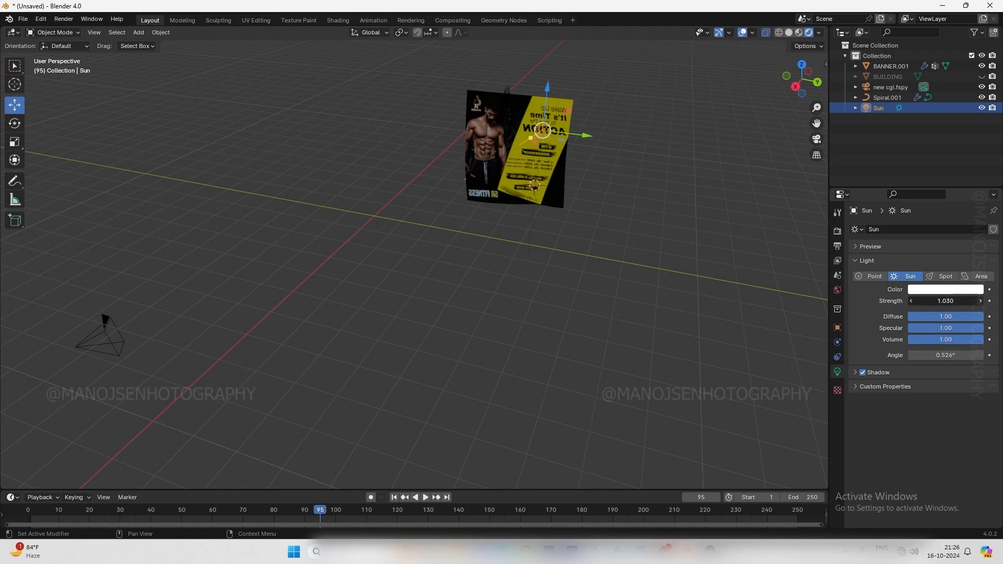
{"action": "left_click", "coordinate": [980, 302]}
{"action": "left_click", "coordinate": [980, 301]}
{"action": "left_click", "coordinate": [980, 302]}
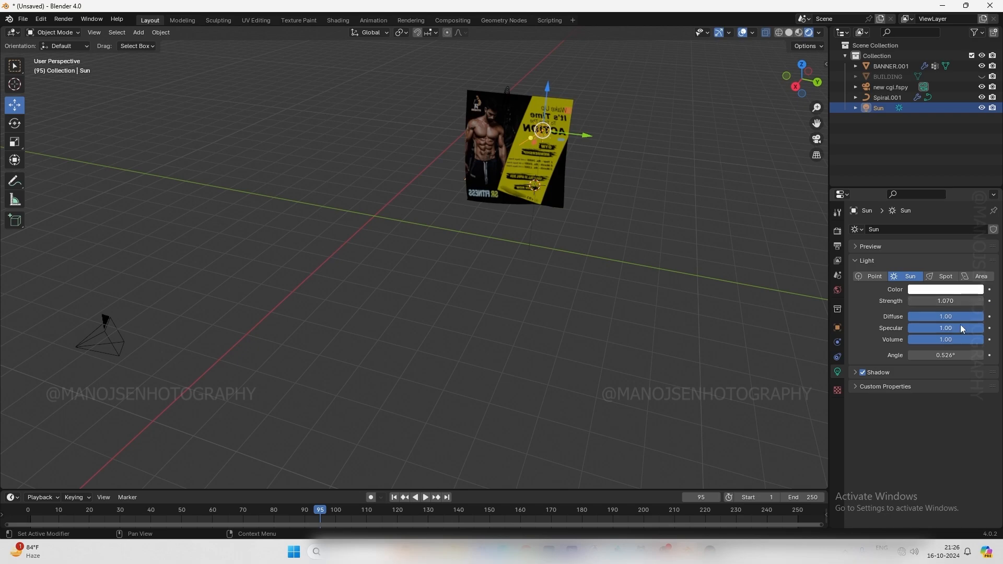
{"action": "left_click_drag", "start_coordinate": [956, 356], "coordinate": [925, 355]}
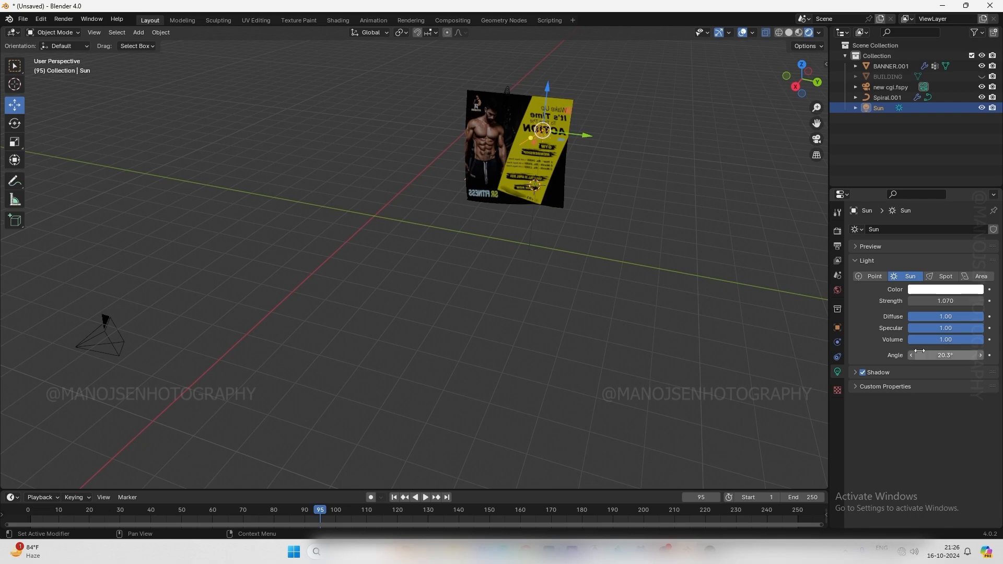
{"action": "middle_click_drag", "start_coordinate": [553, 167], "coordinate": [624, 184]}
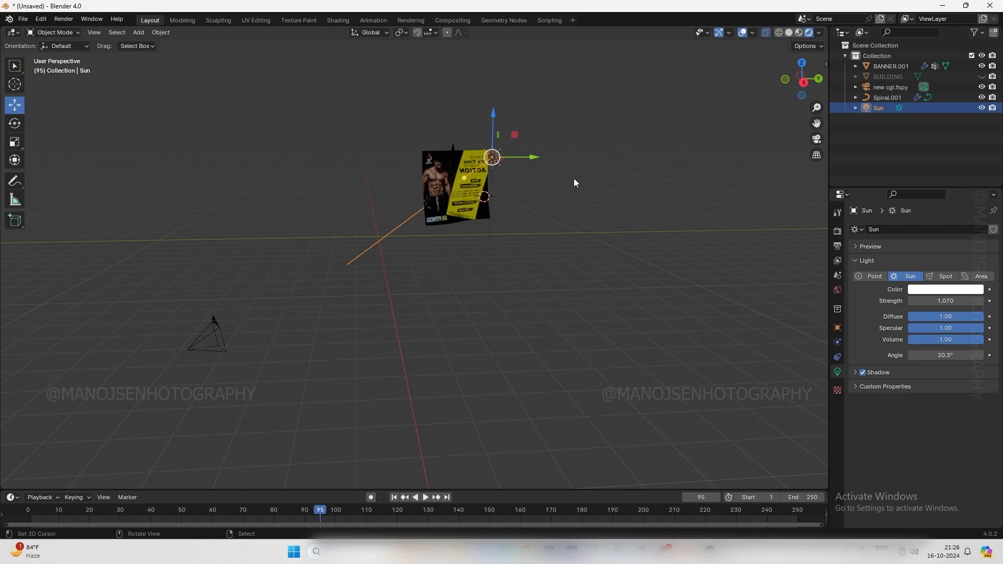
{"action": "key", "text": "KP_0"}
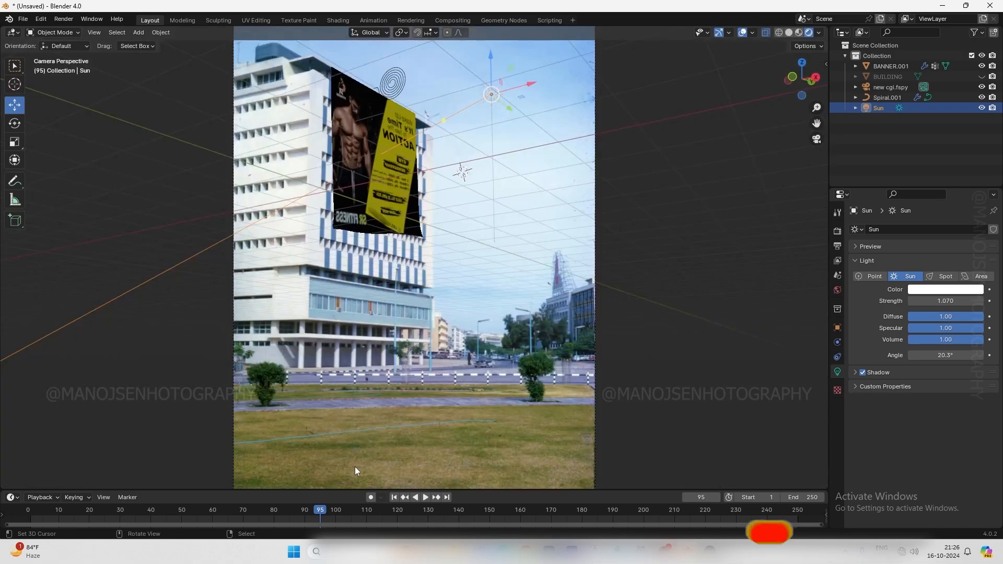
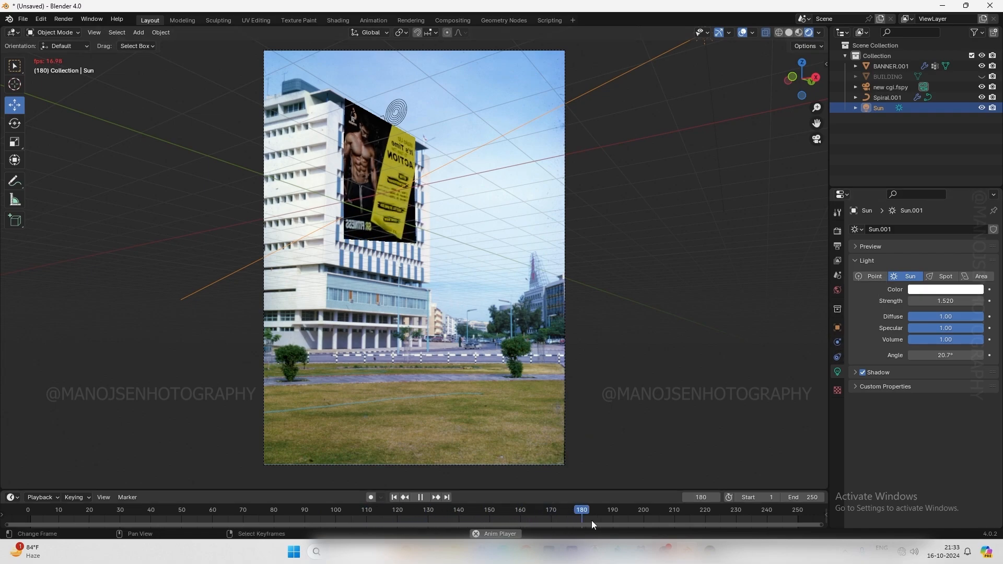
Replay and scrub the banner animation to review its lighting, stopping at frame 97
{"action": "left_click_drag", "start_coordinate": [591, 520], "coordinate": [202, 500]}
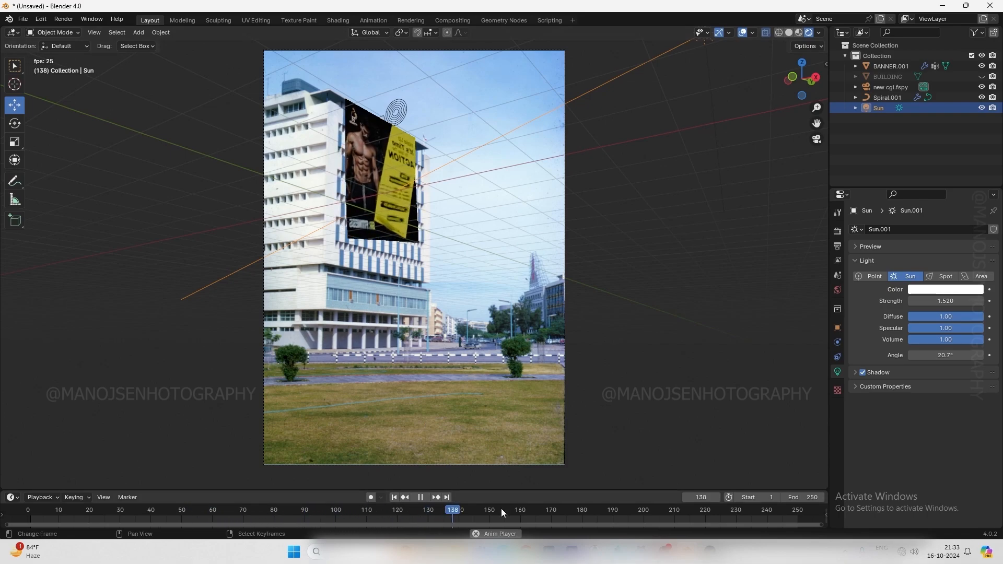
{"action": "left_click_drag", "start_coordinate": [385, 515], "coordinate": [328, 512]}
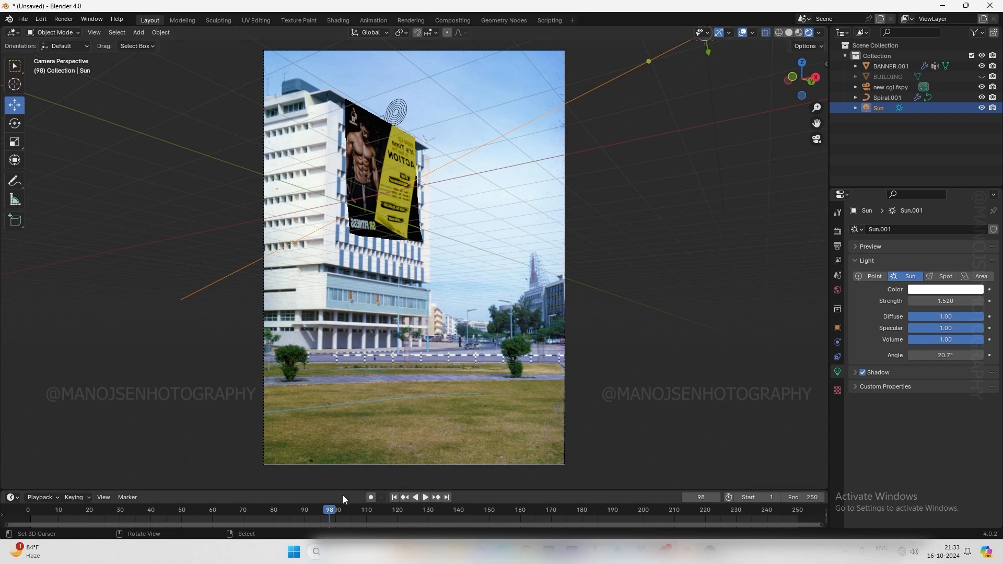
{"action": "left_click_drag", "start_coordinate": [304, 510], "coordinate": [326, 516]}
Unhide the BUILDING box in the viewport, run the animation to frame 183, and select the box
{"action": "left_click", "coordinate": [982, 76]}
{"action": "left_click", "coordinate": [982, 77]}
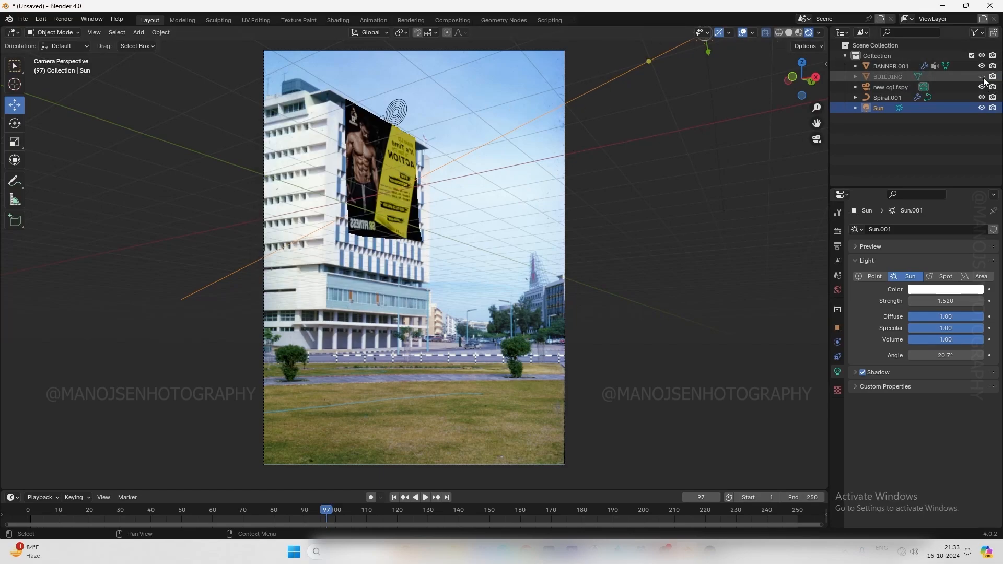
{"action": "left_click", "coordinate": [982, 77]}
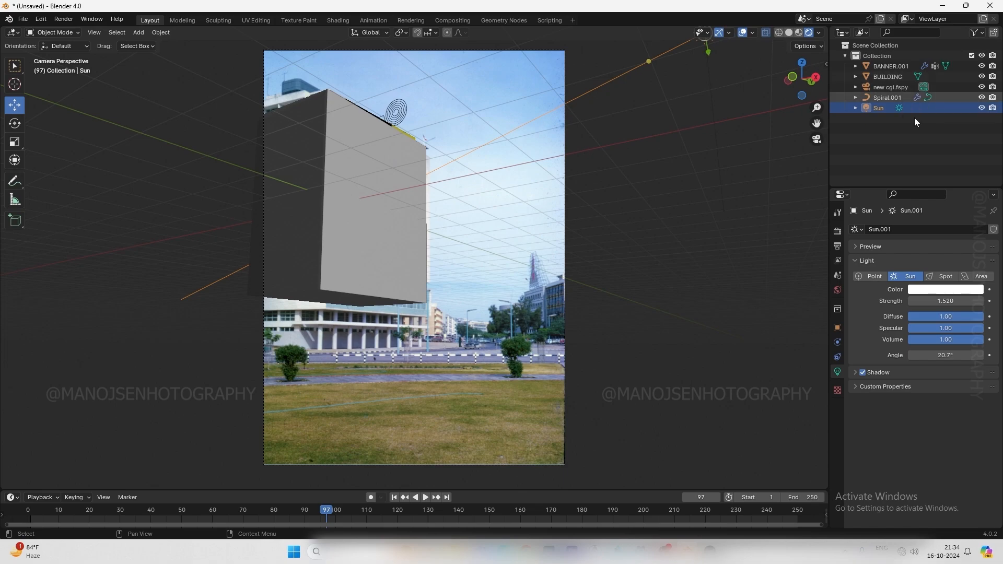
{"action": "key", "text": "space"}
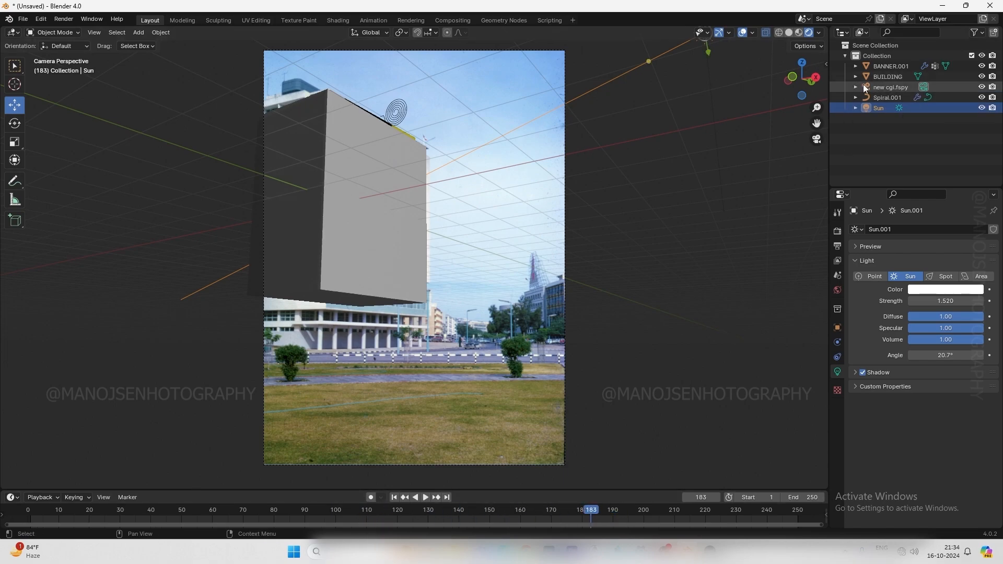
{"action": "left_click", "coordinate": [873, 76]}
{"action": "key", "text": "space"}
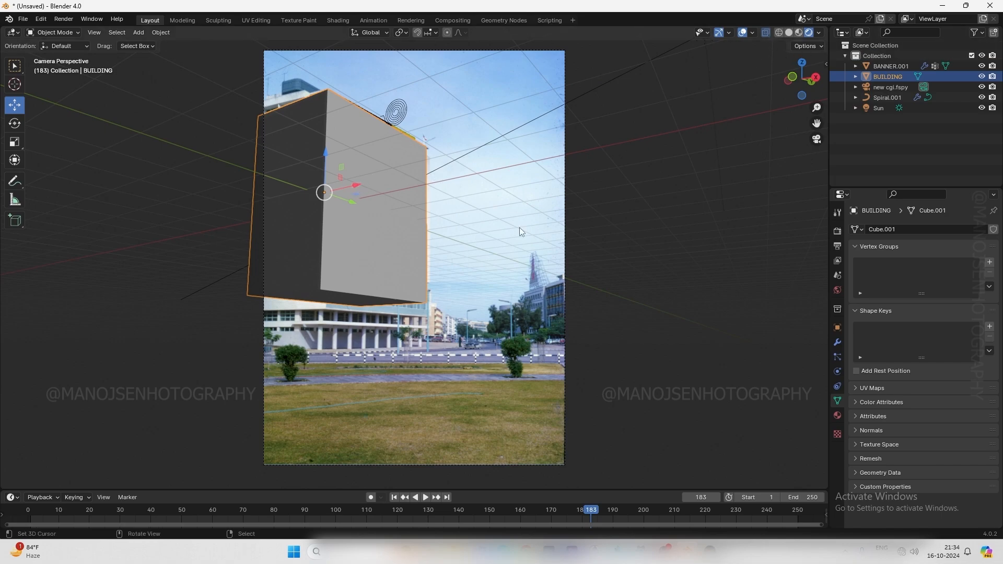
Reposition the BUILDING box directly behind the banner, raising it 1.2777 m in Z and shifting it 2.0938 m in Y, and check frame 169
{"action": "left_click_drag", "start_coordinate": [352, 191], "coordinate": [292, 133]}
{"action": "key", "text": "ctrl+z"}
{"action": "key", "text": "ctrl+z"}
{"action": "key", "text": "ctrl+z"}
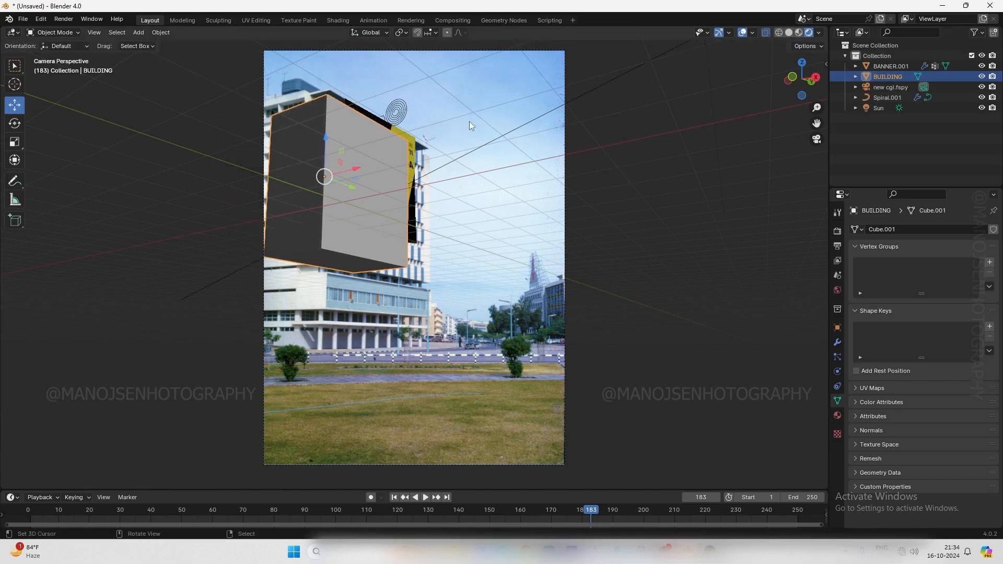
{"action": "left_click_drag", "start_coordinate": [359, 174], "coordinate": [322, 187]}
{"action": "left_click_drag", "start_coordinate": [291, 153], "coordinate": [300, 104]}
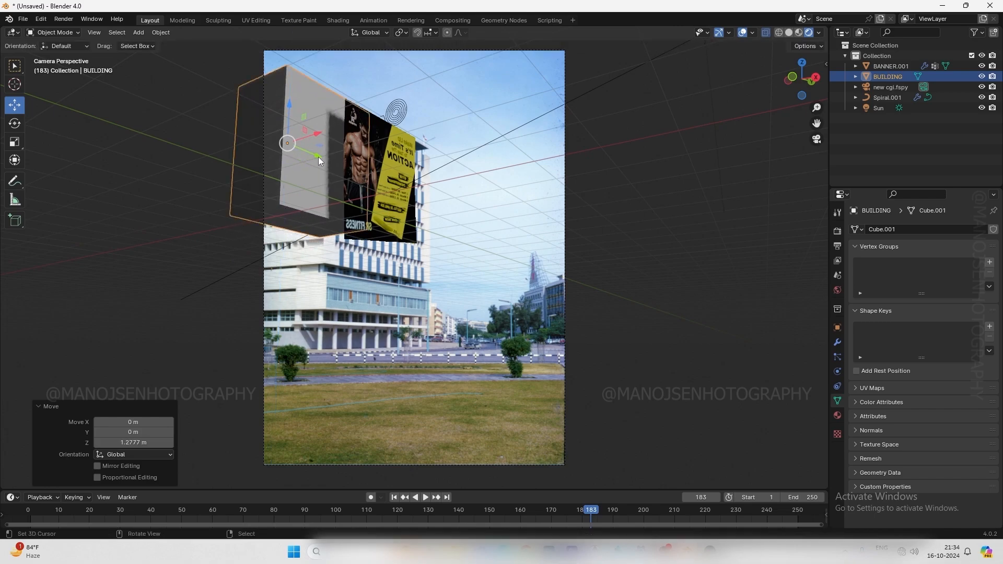
{"action": "left_click_drag", "start_coordinate": [318, 156], "coordinate": [375, 177]}
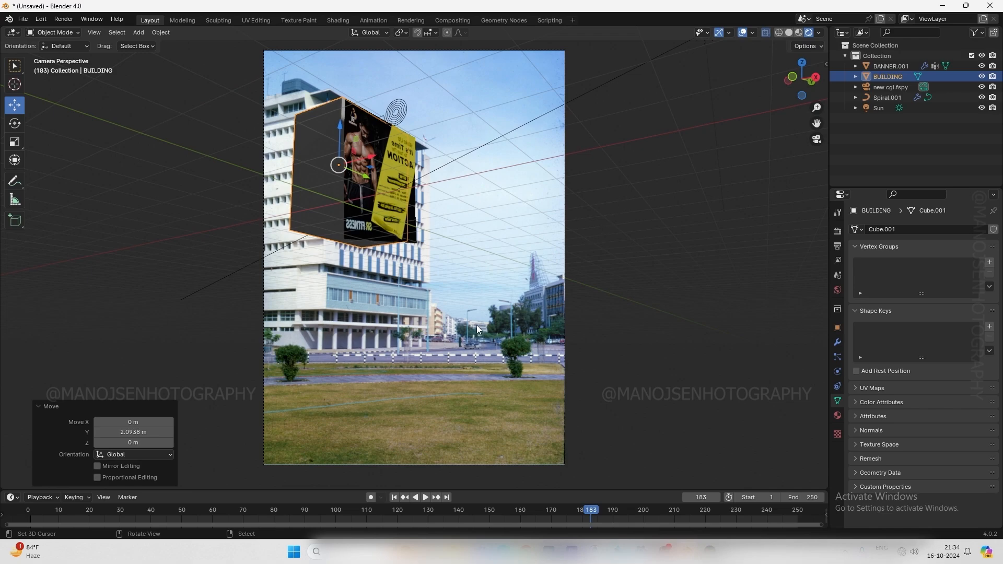
{"action": "left_click_drag", "start_coordinate": [520, 509], "coordinate": [548, 496]}
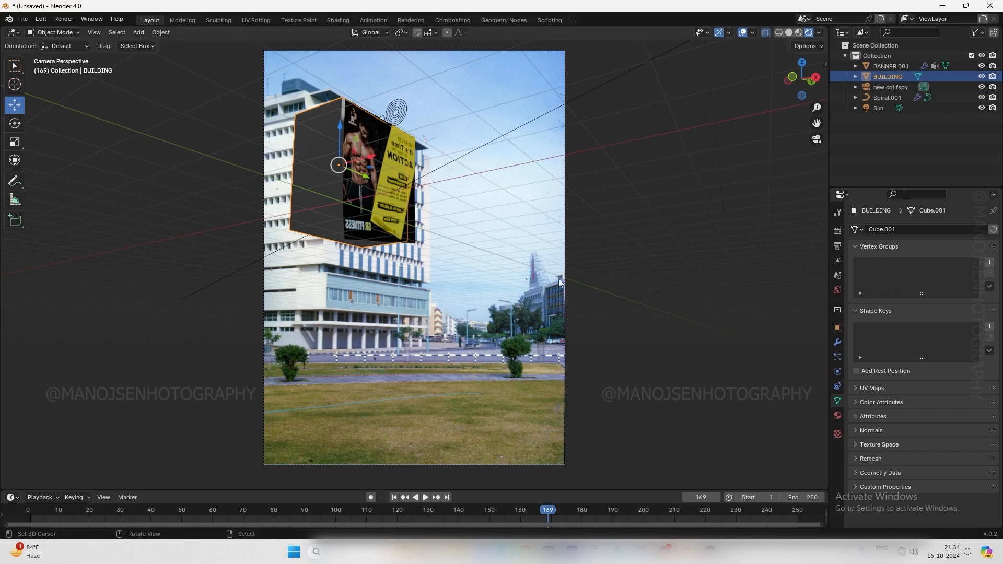
{"action": "left_click", "coordinate": [338, 20]}
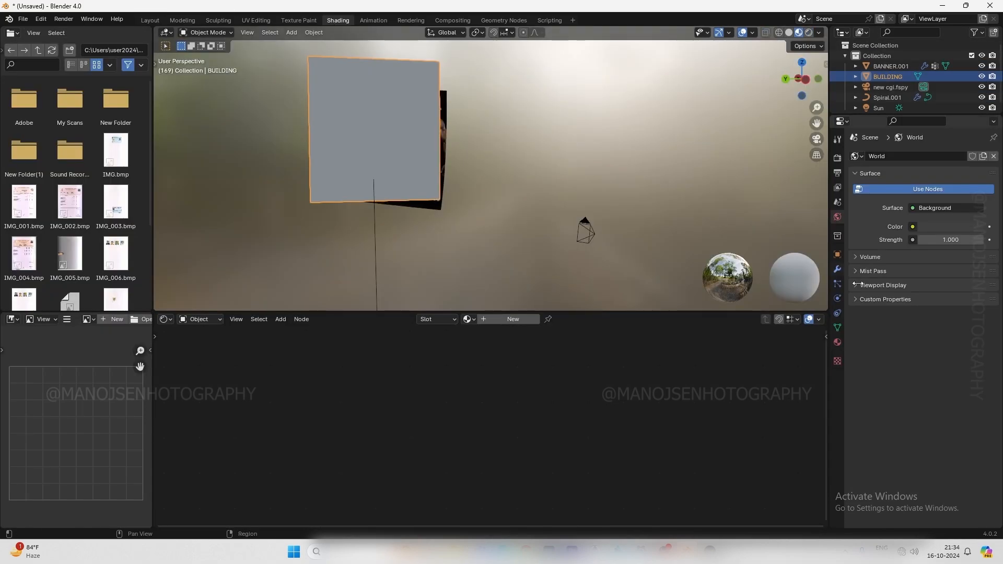
{"action": "left_click", "coordinate": [838, 159]}
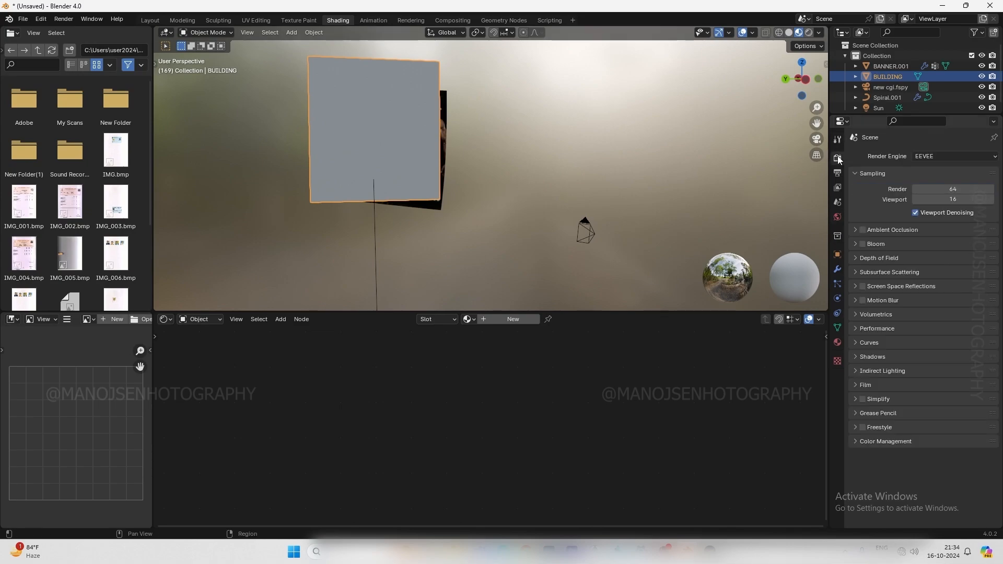
{"action": "left_click", "coordinate": [932, 155]}
{"action": "left_click", "coordinate": [150, 19]}
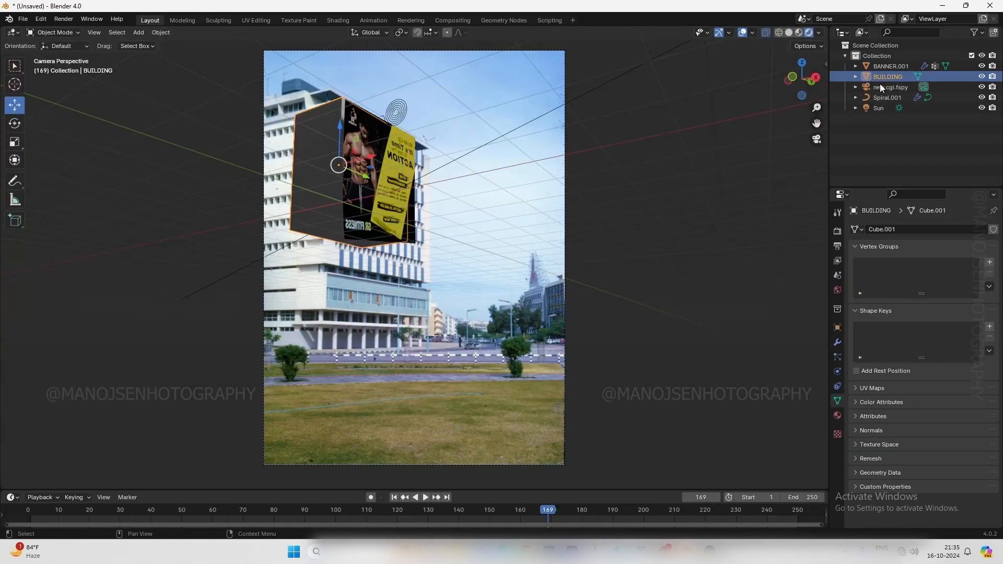
Expand the Visibility settings of the BUILDING object and examine its viewport, render and mask options
{"action": "left_click", "coordinate": [837, 327]}
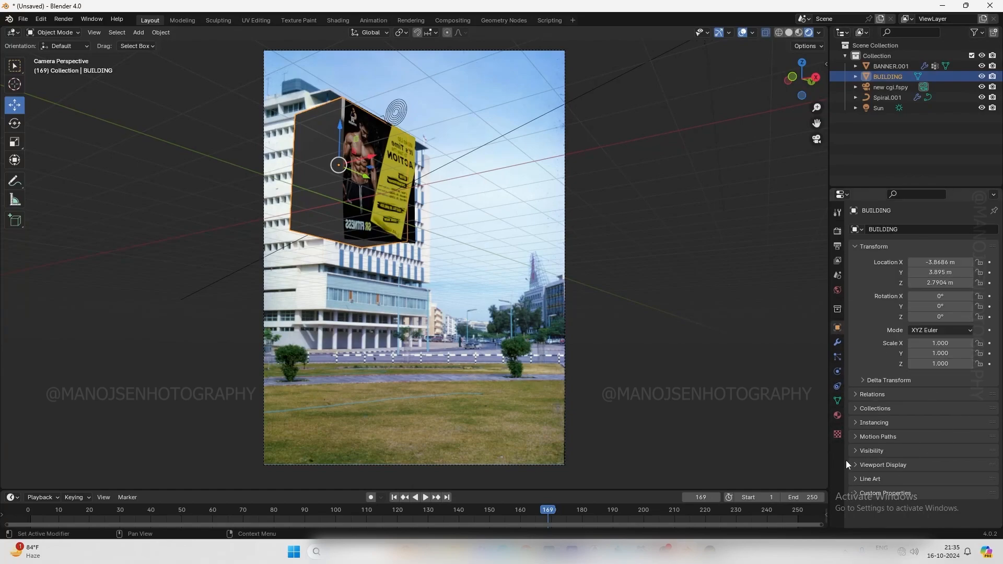
{"action": "left_click", "coordinate": [861, 451]}
{"action": "scroll", "coordinate": [867, 449], "scroll_direction": "down", "scroll_amount": 2}
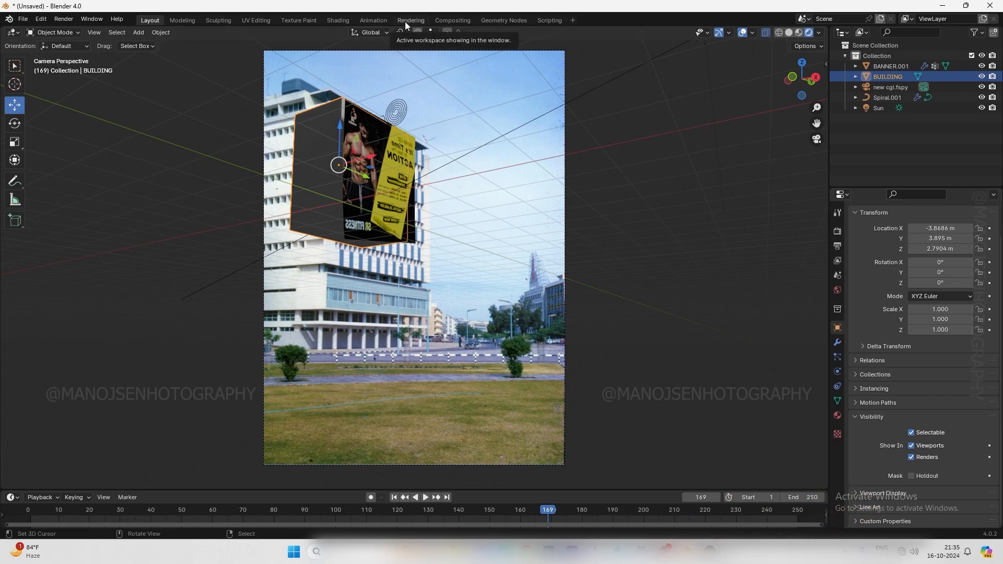
Set the render engine to Cycles and check the render settings back in the Layout workspace
{"action": "left_click", "coordinate": [338, 20]}
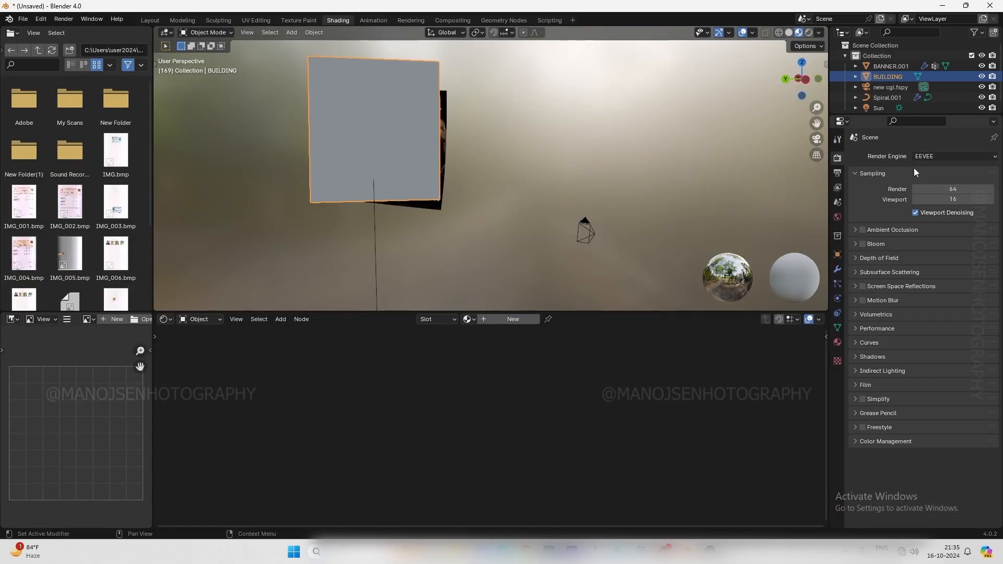
{"action": "left_click", "coordinate": [928, 157]}
{"action": "left_click", "coordinate": [935, 192]}
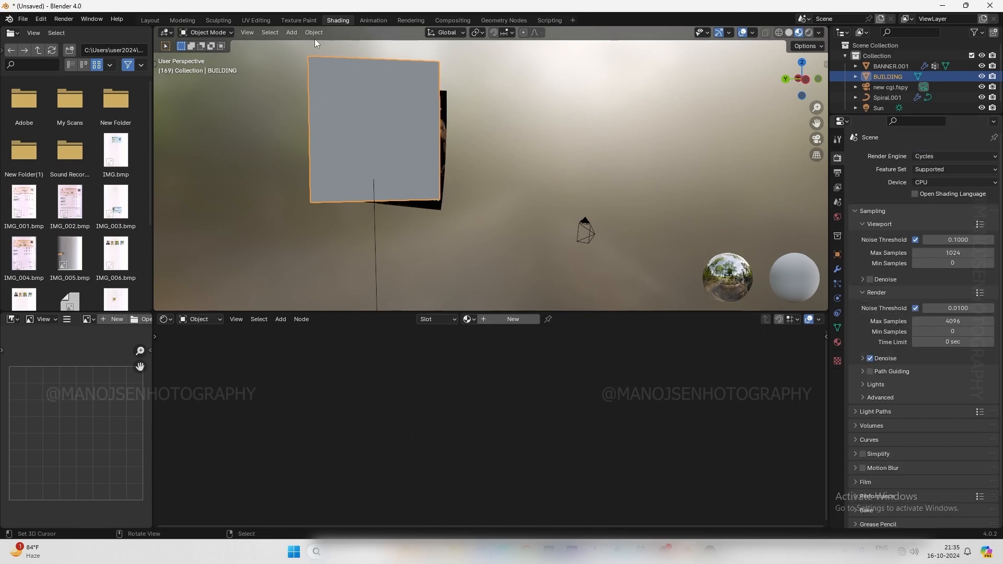
{"action": "left_click", "coordinate": [150, 20]}
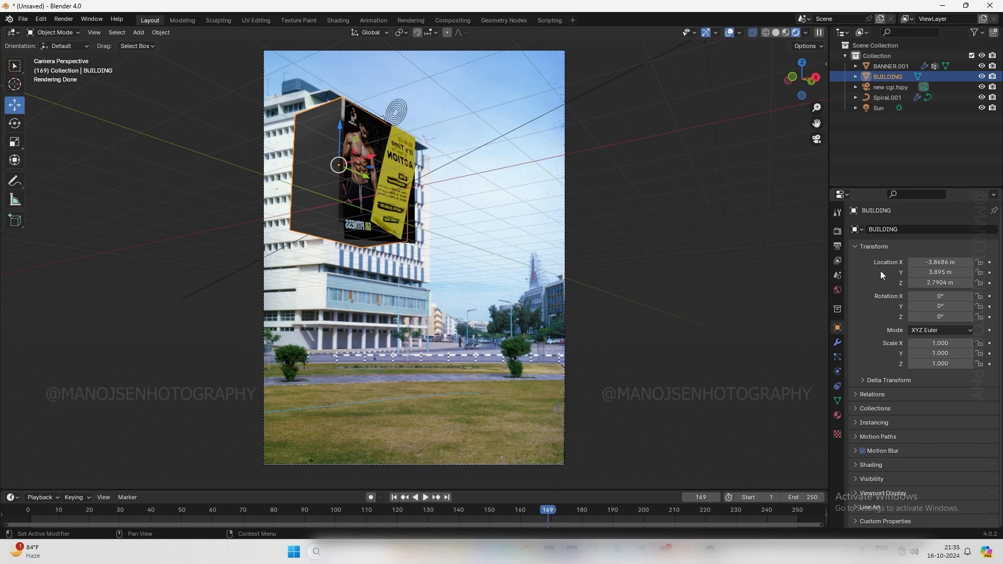
{"action": "left_click", "coordinate": [837, 230]}
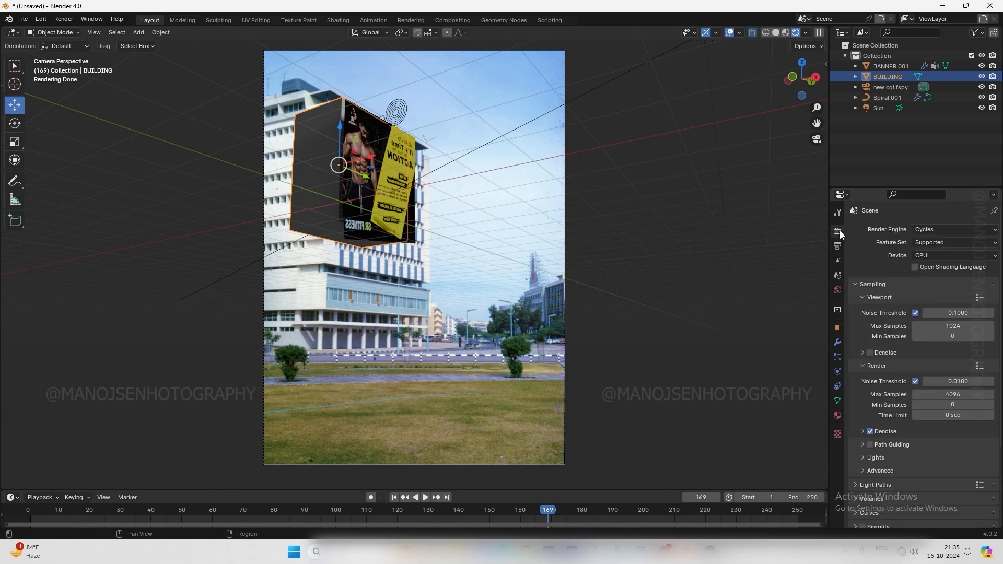
{"action": "left_click", "coordinate": [933, 230]}
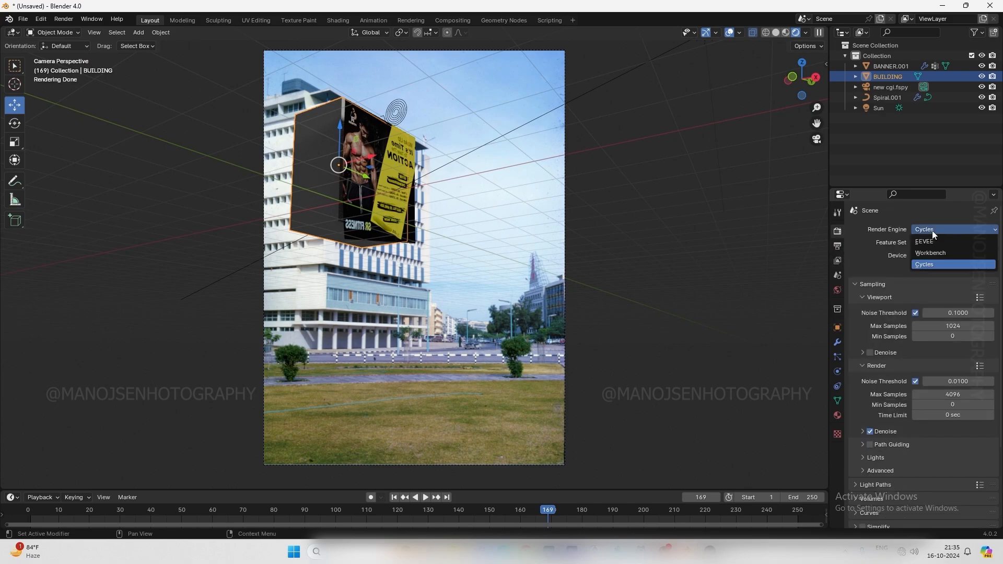
{"action": "left_click", "coordinate": [932, 230]}
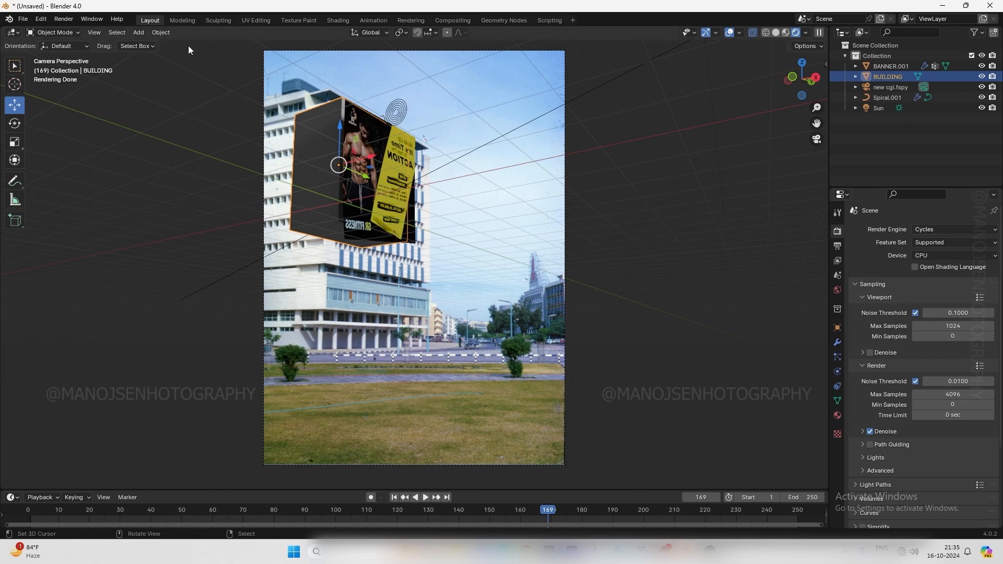
Turn the BUILDING box into a shadow catcher in its object visibility settings
{"action": "left_click", "coordinate": [837, 328]}
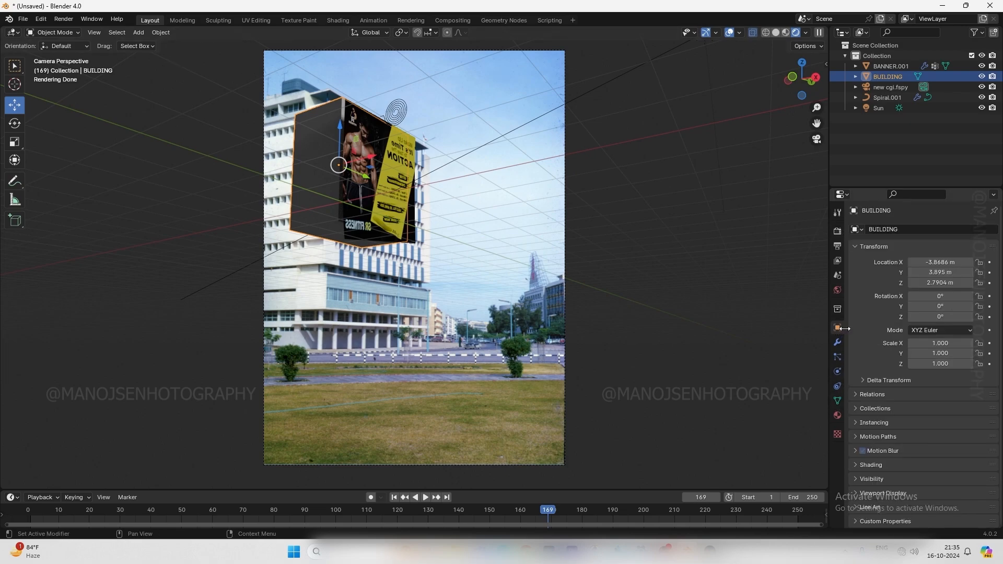
{"action": "left_click", "coordinate": [858, 479]}
{"action": "scroll", "coordinate": [894, 459], "scroll_direction": "down", "scroll_amount": 5}
{"action": "left_click", "coordinate": [911, 407]}
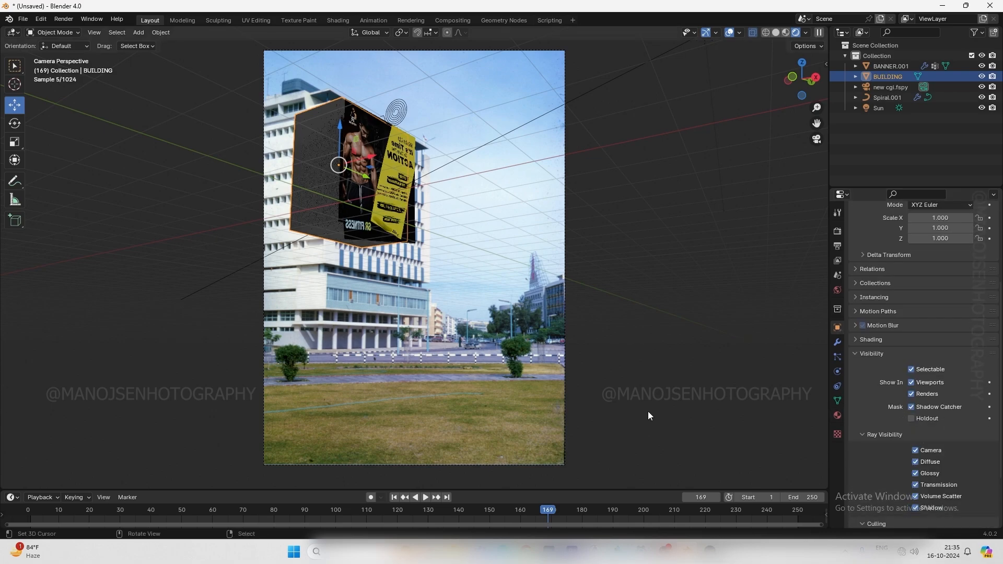
Play the animation from frame 17 to check the banner's shadow on the BUILDING box, stopping at frame 74
{"action": "left_click_drag", "start_coordinate": [128, 511], "coordinate": [80, 515]}
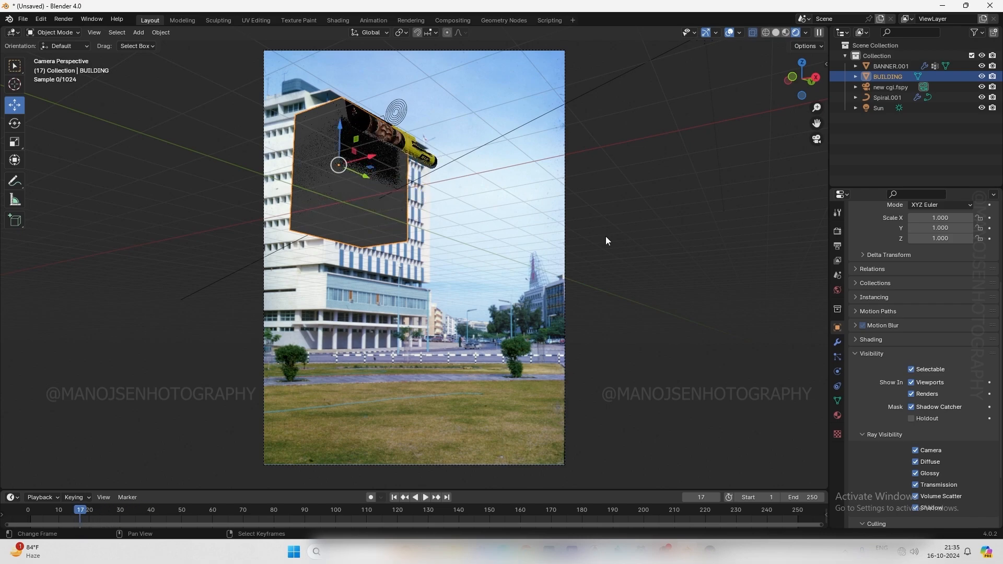
{"action": "key", "text": "space"}
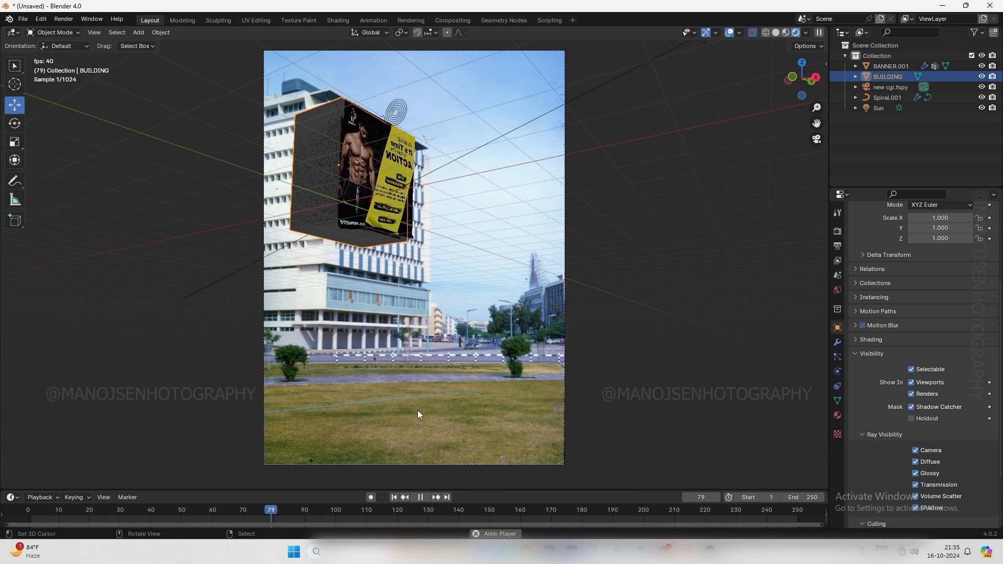
{"action": "key", "text": "Escape"}
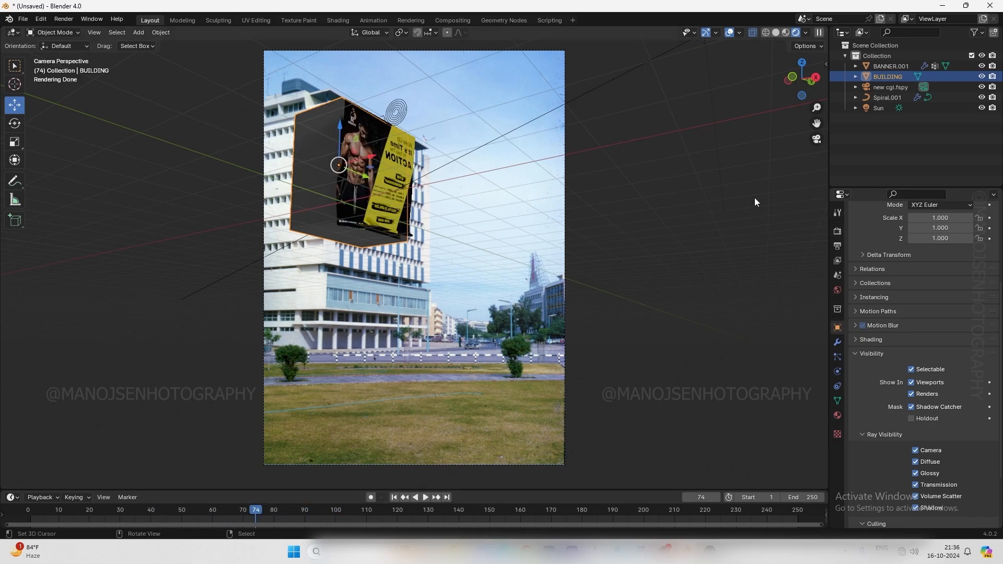
In the Shading workspace, set the Cycles device to GPU Compute and disable Light Tree in the sampling settings
{"action": "left_click", "coordinate": [338, 20]}
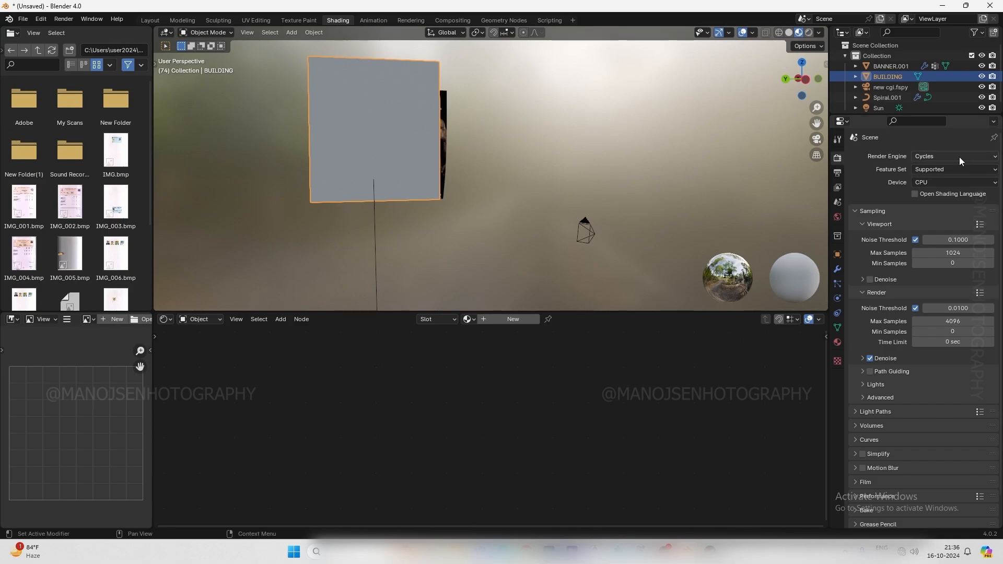
{"action": "left_click", "coordinate": [933, 184]}
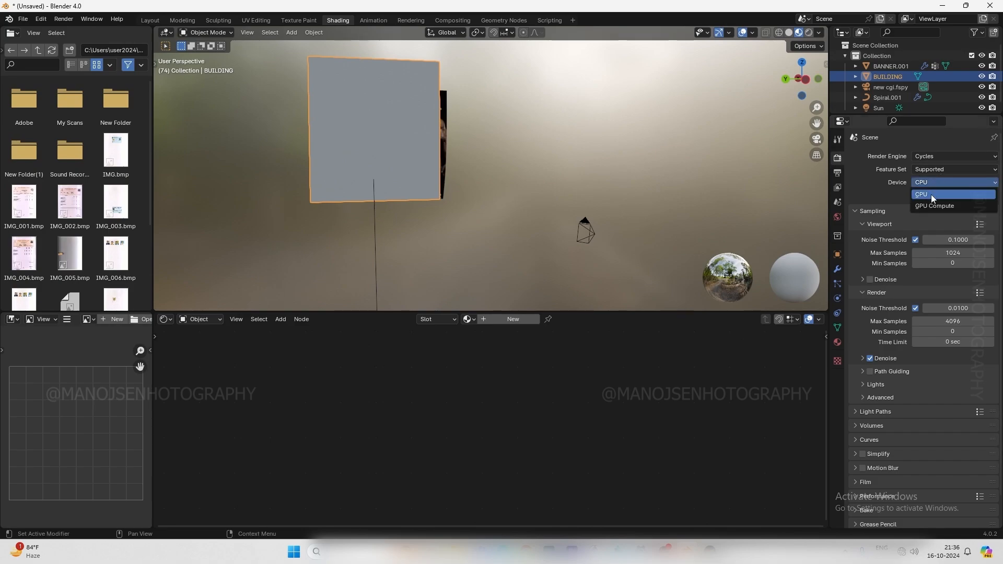
{"action": "left_click", "coordinate": [928, 205]}
{"action": "scroll", "coordinate": [883, 266], "scroll_direction": "down", "scroll_amount": 1}
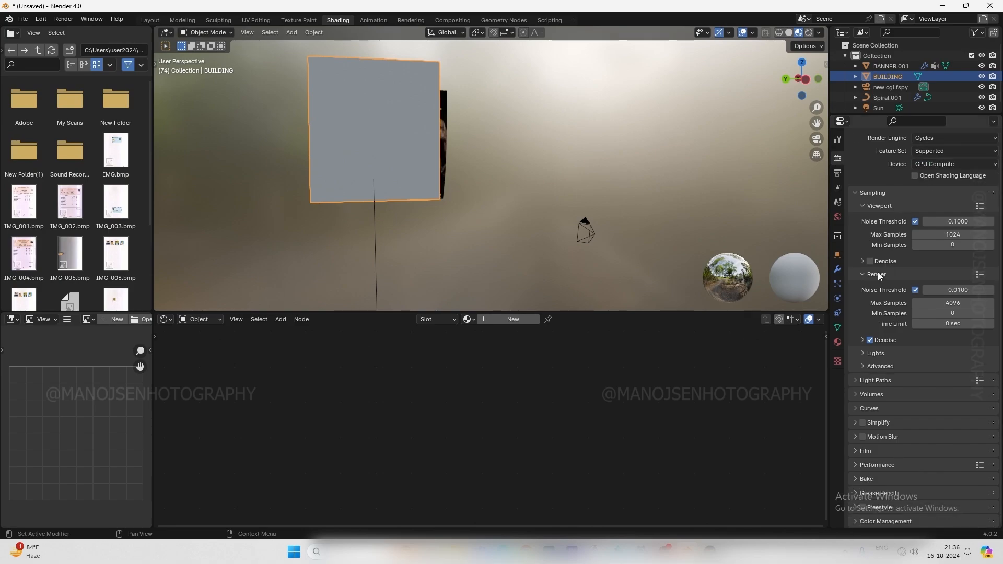
{"action": "left_click", "coordinate": [865, 356]}
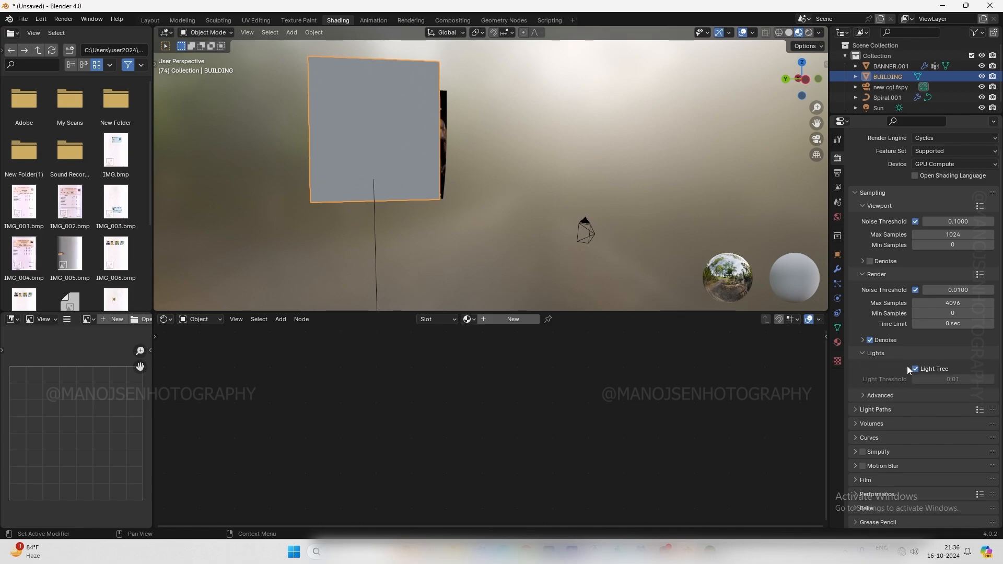
{"action": "scroll", "coordinate": [868, 361], "scroll_direction": "down", "scroll_amount": 2}
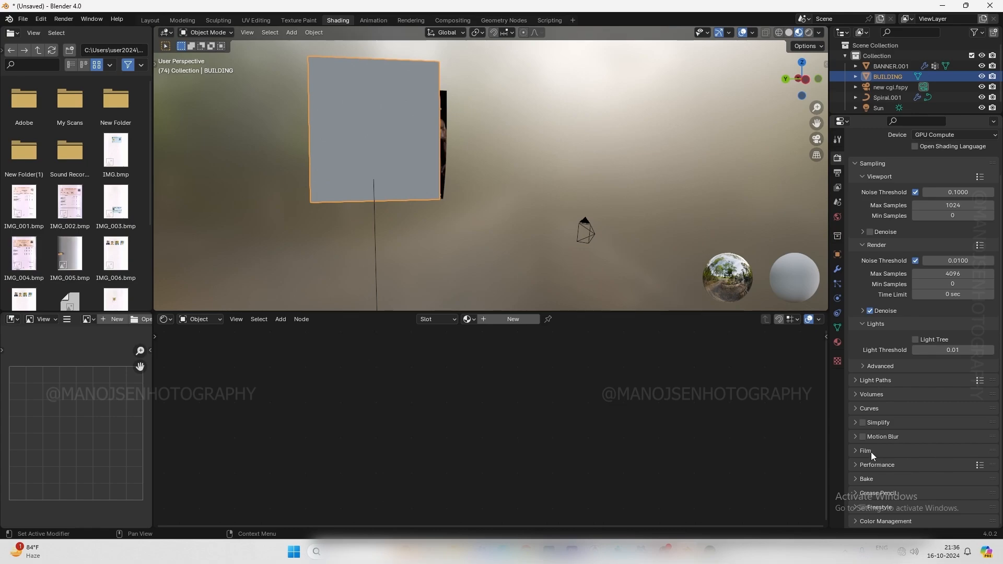
Enable the transparent film background and set the color management view transform to Standard
{"action": "left_click", "coordinate": [857, 450]}
{"action": "scroll", "coordinate": [875, 428], "scroll_direction": "down", "scroll_amount": 5}
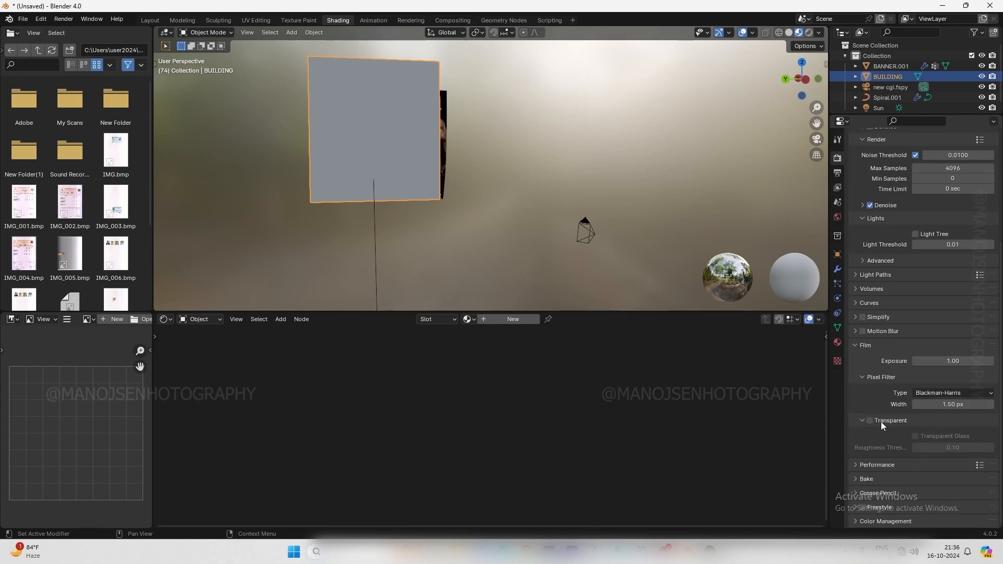
{"action": "left_click", "coordinate": [870, 421]}
{"action": "left_click", "coordinate": [856, 521]}
{"action": "scroll", "coordinate": [903, 482], "scroll_direction": "down", "scroll_amount": 5}
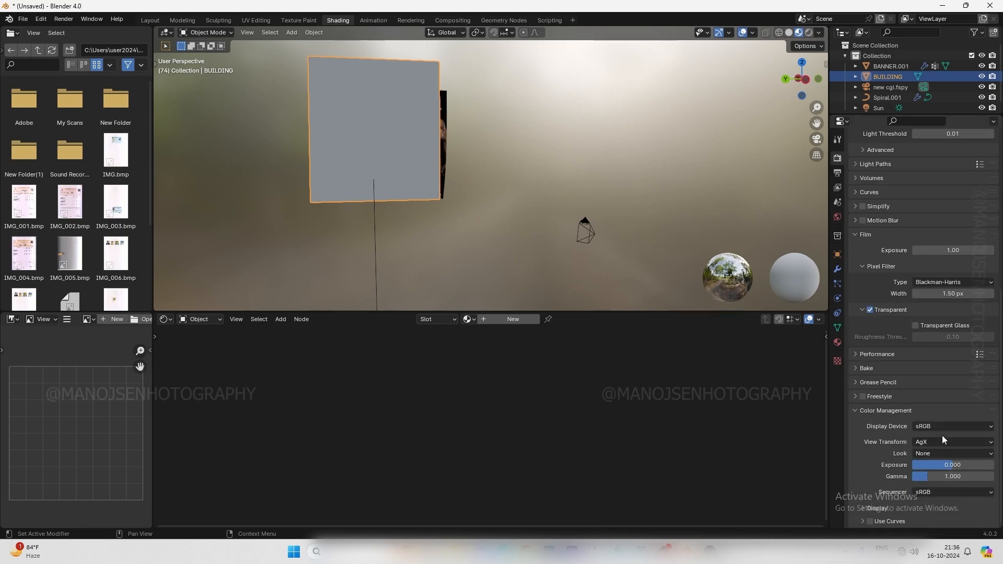
{"action": "left_click", "coordinate": [940, 442]}
{"action": "left_click", "coordinate": [931, 454]}
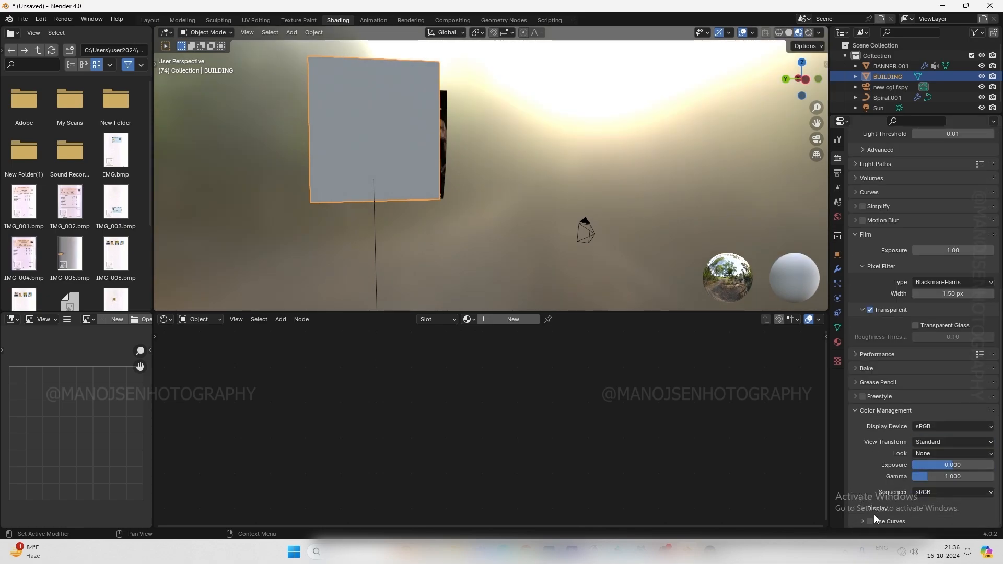
{"action": "scroll", "coordinate": [931, 388], "scroll_direction": "up", "scroll_amount": 10}
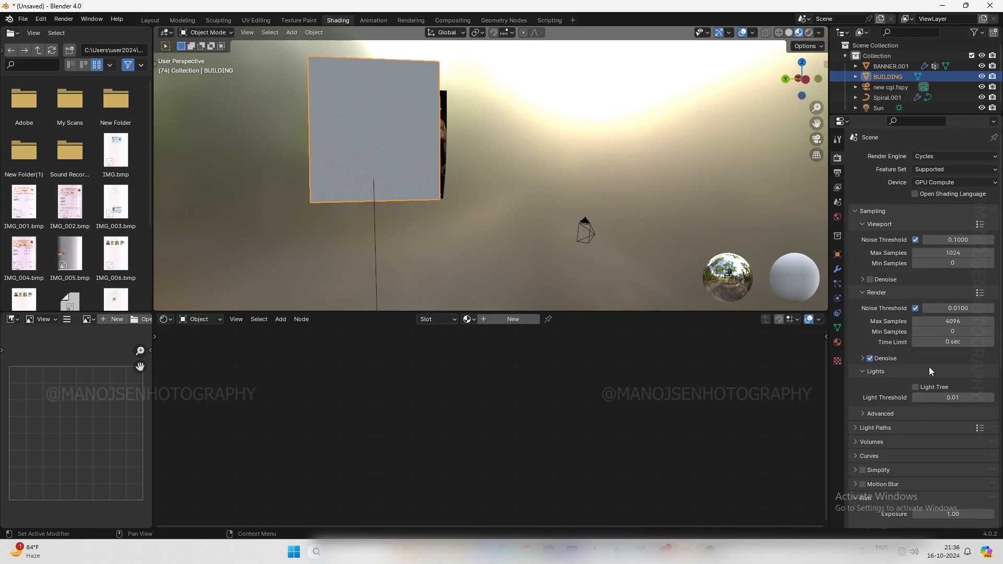
Examine the render output settings and the file format option
{"action": "left_click", "coordinate": [837, 174]}
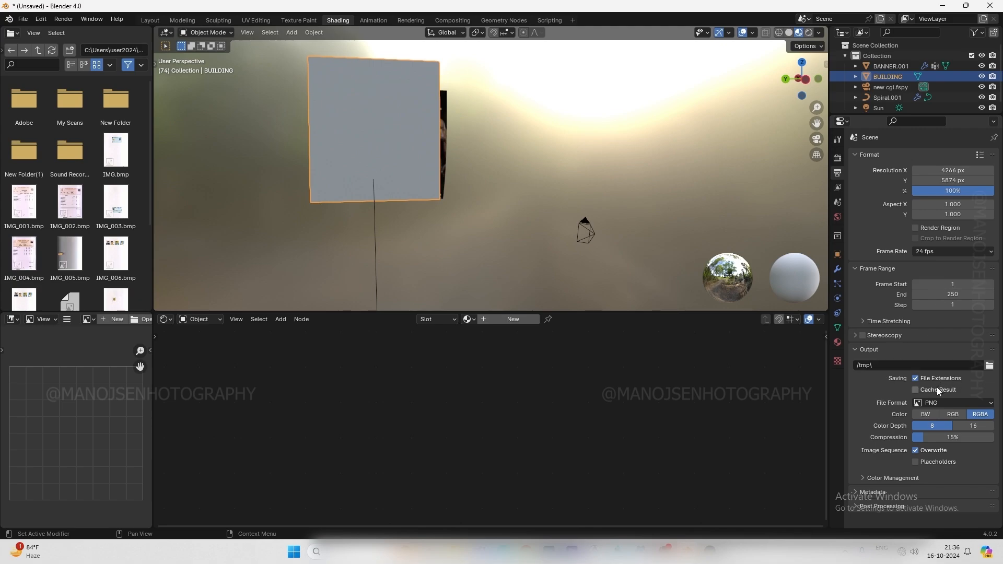
{"action": "left_click", "coordinate": [941, 403]}
{"action": "left_click", "coordinate": [941, 402]}
{"action": "left_click", "coordinate": [942, 403]}
{"action": "left_click", "coordinate": [941, 402]}
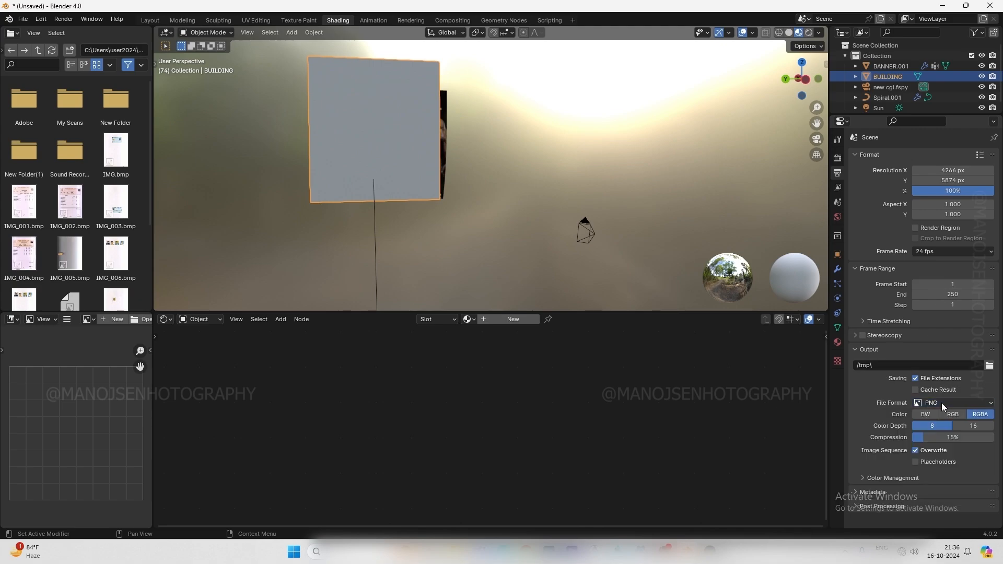
Set the render output folder to D:\sona reel\cgi\youtube\ and close the file browser
{"action": "left_click", "coordinate": [896, 364]}
{"action": "left_click", "coordinate": [987, 366]}
{"action": "left_click", "coordinate": [989, 365]}
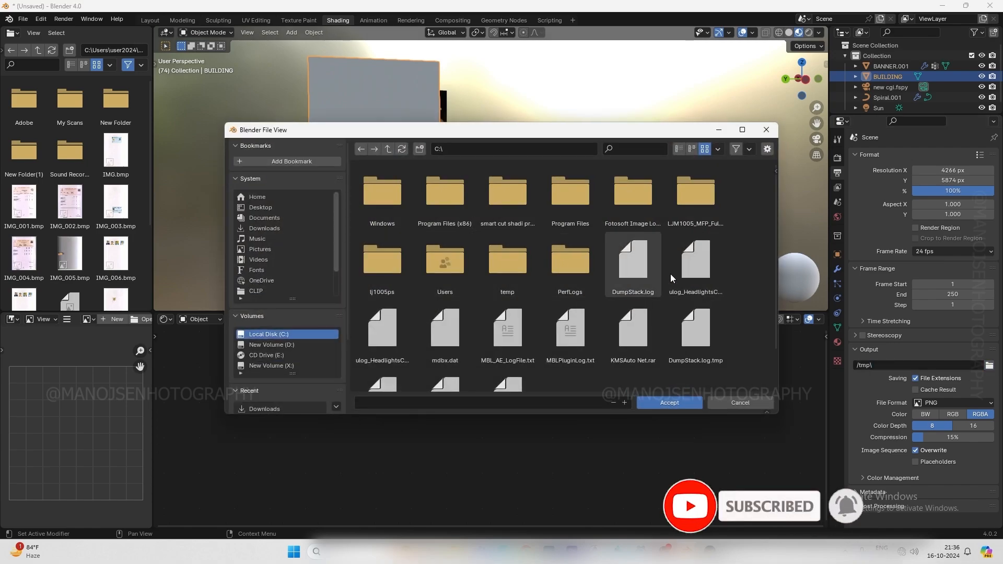
{"action": "left_click", "coordinate": [287, 347]}
{"action": "scroll", "coordinate": [631, 258], "scroll_direction": "down", "scroll_amount": 1}
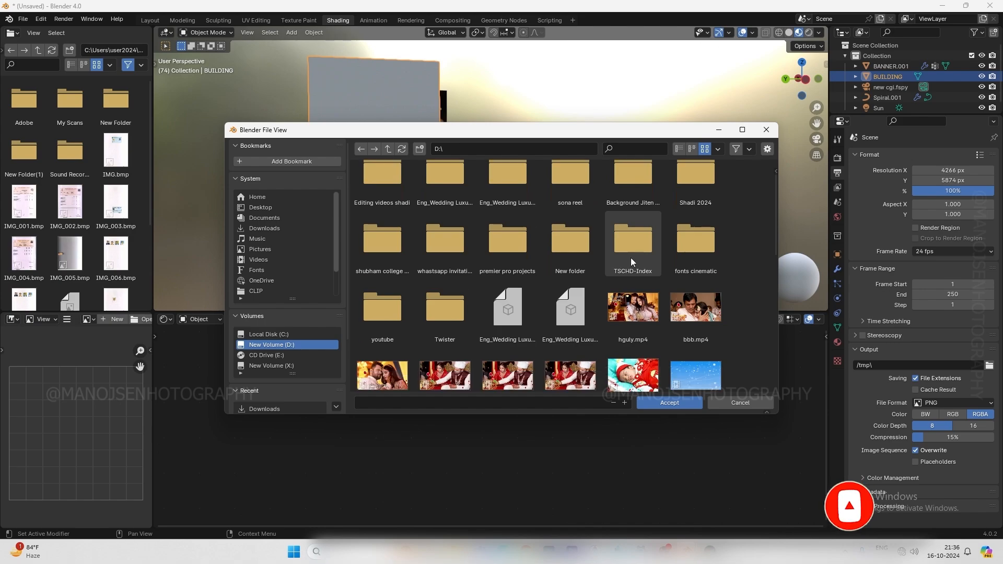
{"action": "double_click", "coordinate": [584, 208]}
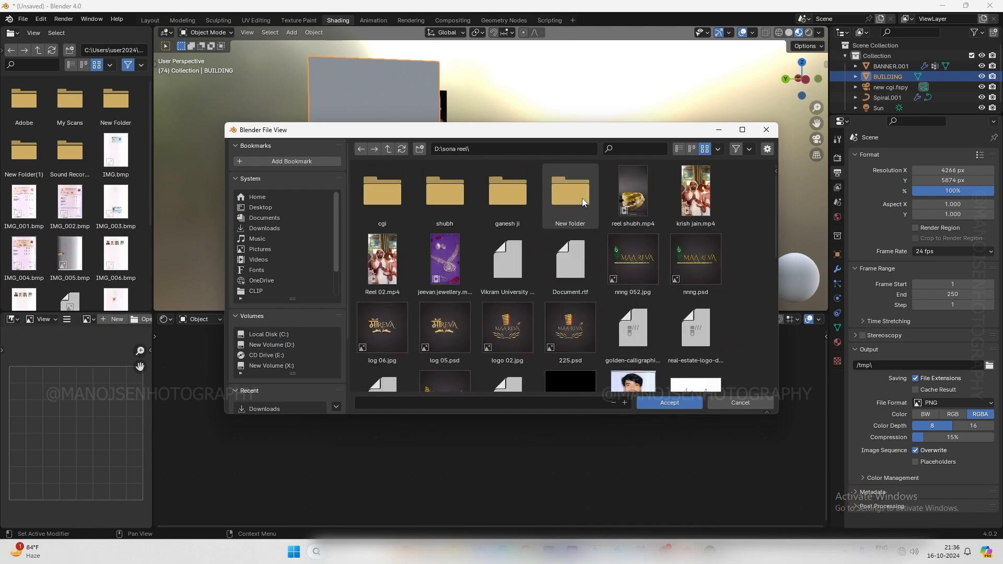
{"action": "double_click", "coordinate": [390, 199]}
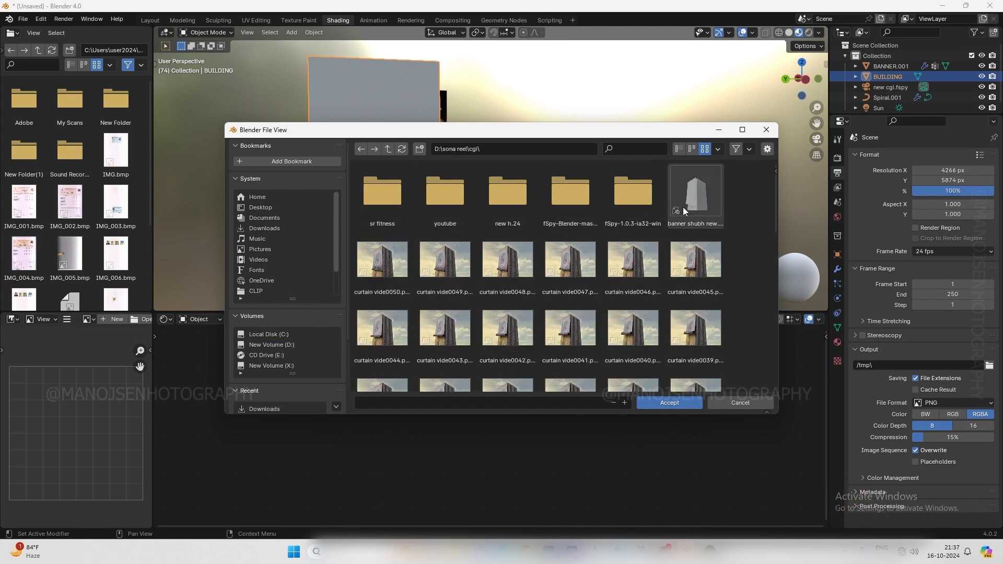
{"action": "double_click", "coordinate": [454, 202]}
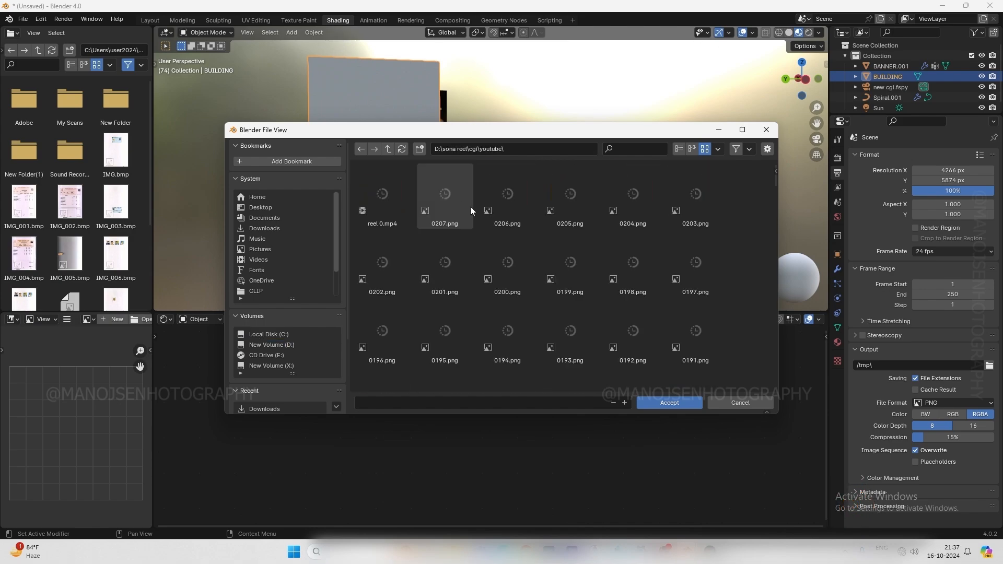
{"action": "left_click", "coordinate": [685, 407]}
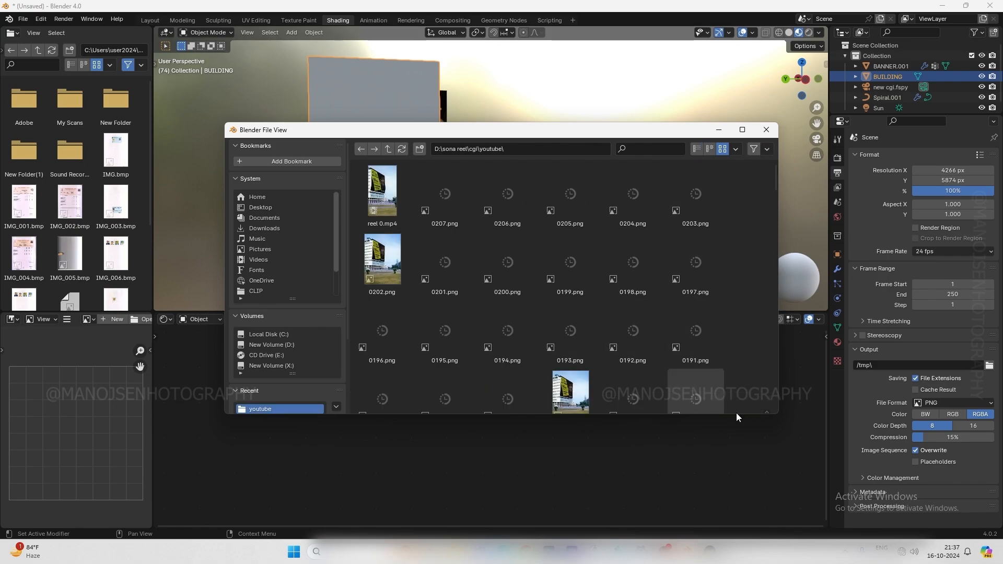
{"action": "left_click", "coordinate": [766, 130]}
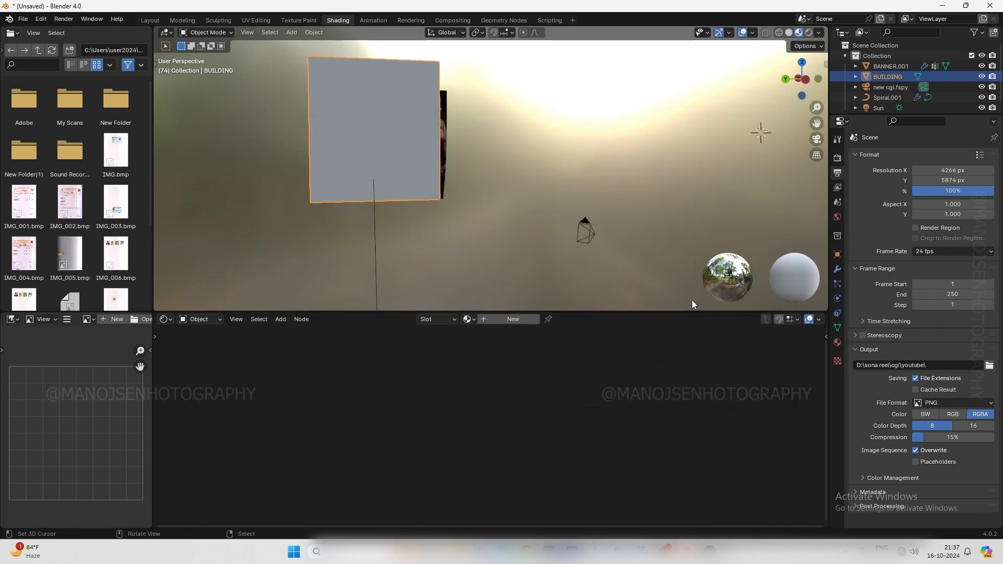
Return to the Layout workspace, replay the banner animation from near its start, and stop at frame 123
{"action": "left_click", "coordinate": [154, 20]}
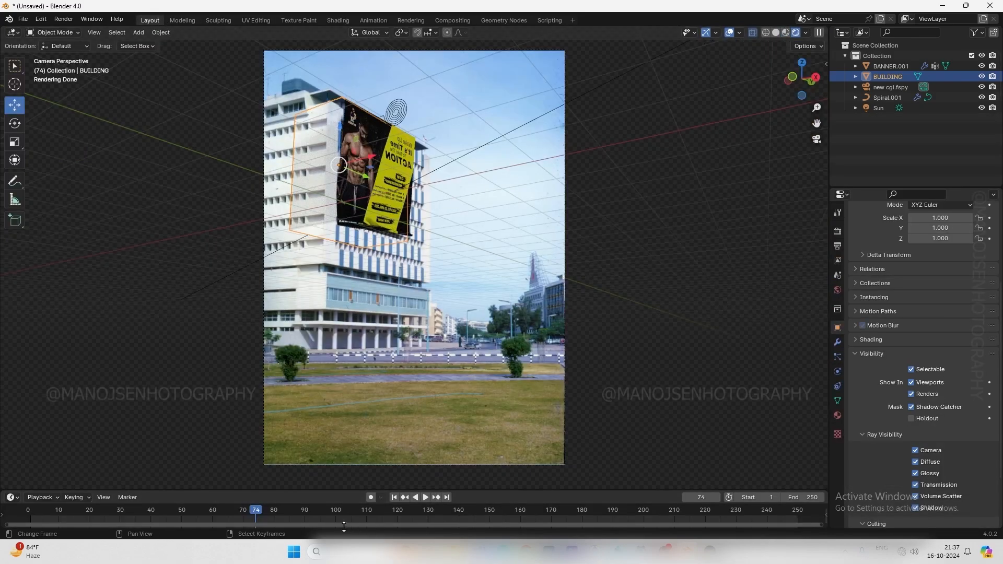
{"action": "key", "text": "space"}
{"action": "left_click_drag", "start_coordinate": [290, 536], "coordinate": [49, 530]}
{"action": "key", "text": "space"}
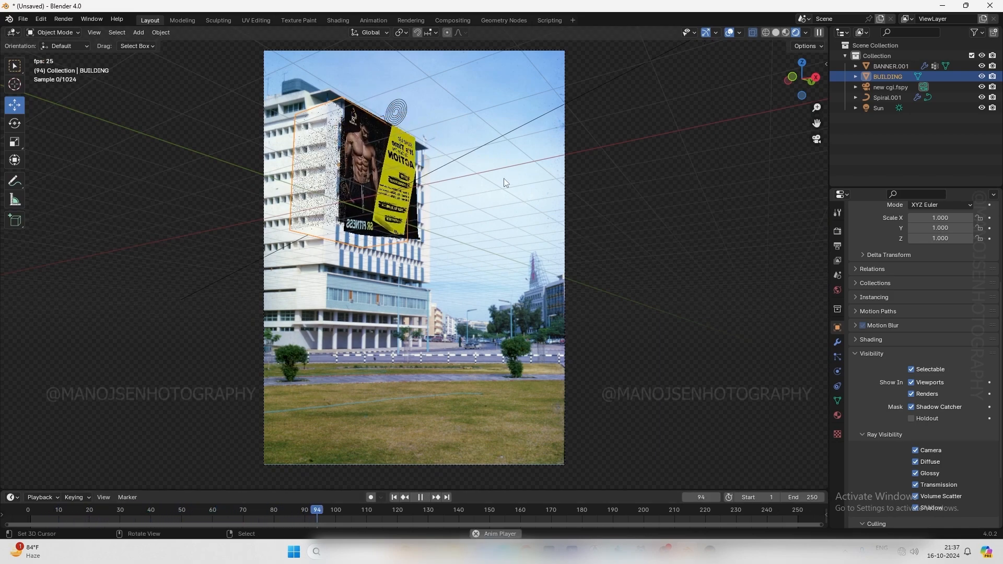
{"action": "key", "text": "space"}
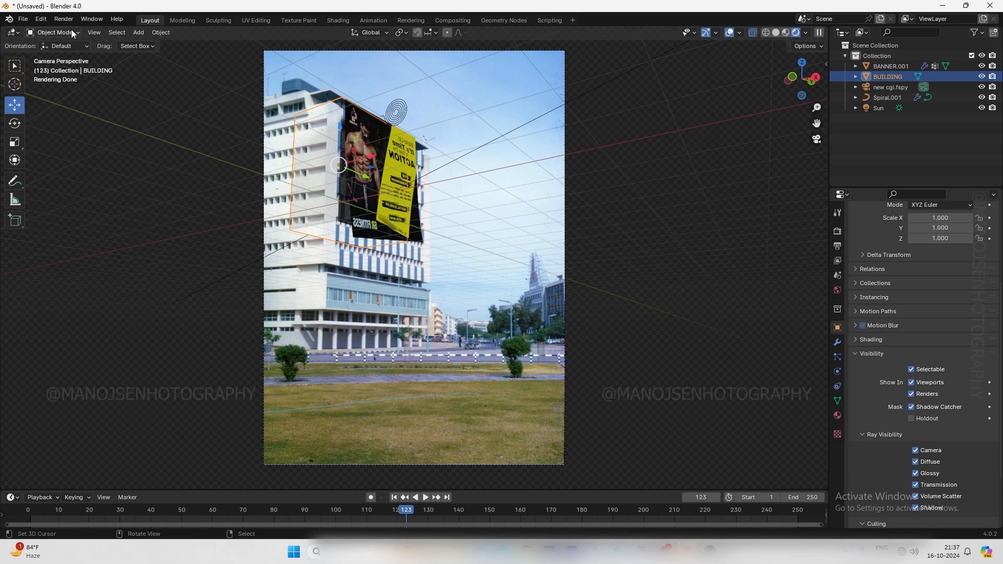
Render frame 123 as a still image and view the whole result in the render window
{"action": "left_click", "coordinate": [64, 22]}
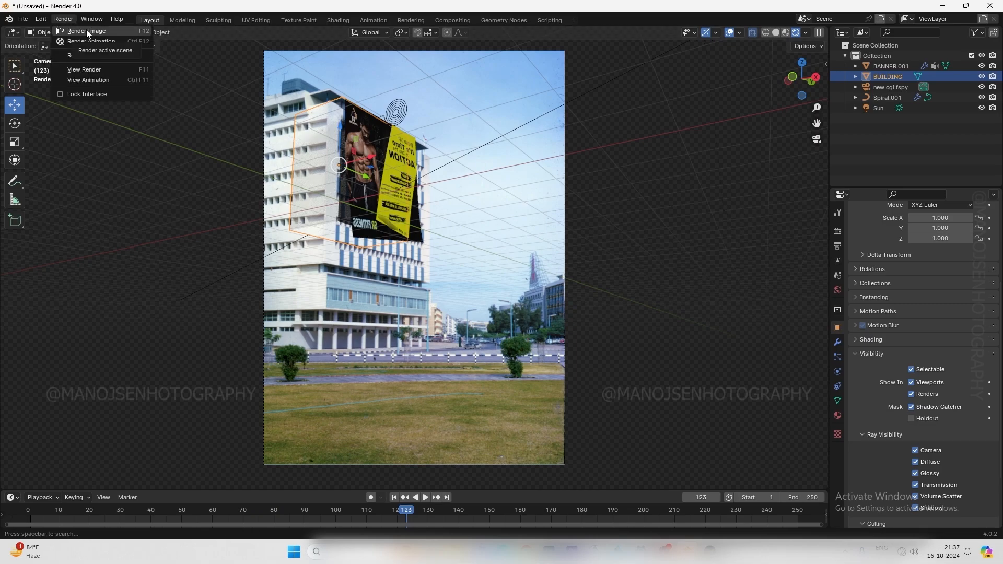
{"action": "left_click", "coordinate": [63, 19]}
{"action": "left_click", "coordinate": [82, 32]}
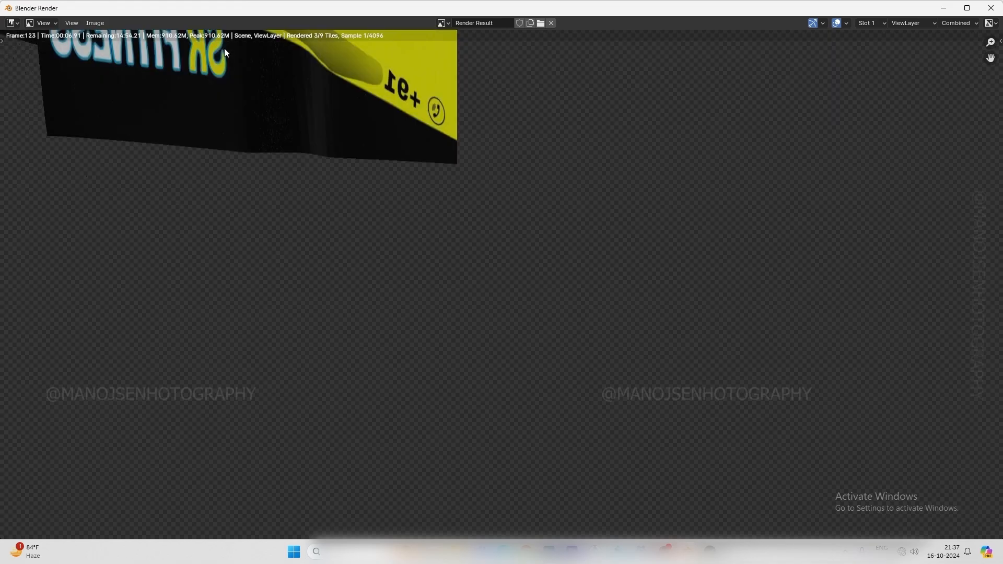
{"action": "scroll", "coordinate": [294, 159], "scroll_direction": "down", "scroll_amount": 6}
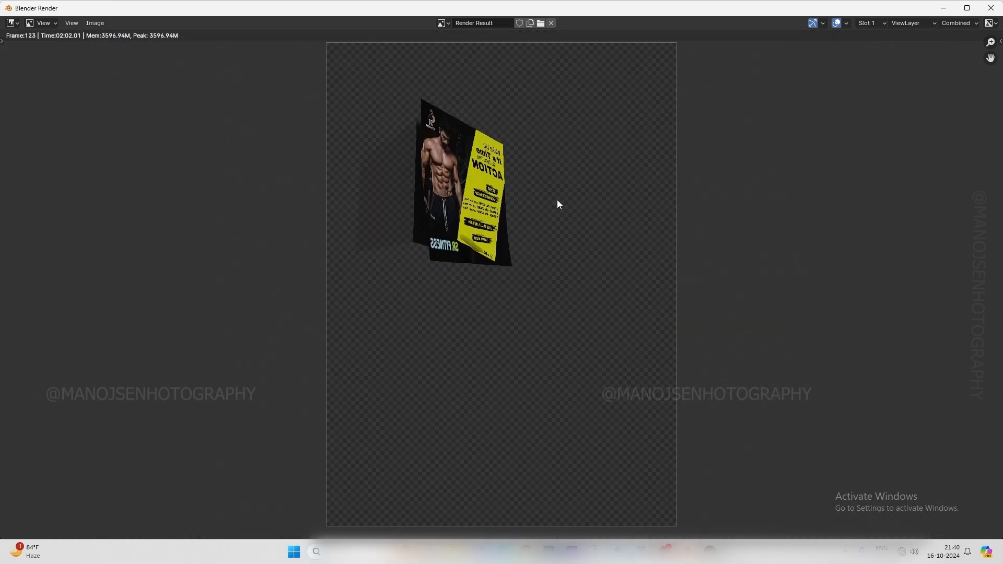
Return to the main Blender window, enable Use Nodes in the Compositing workspace, and reposition the Render Layers and Composite nodes
{"action": "mouse_move", "coordinate": [674, 551]}
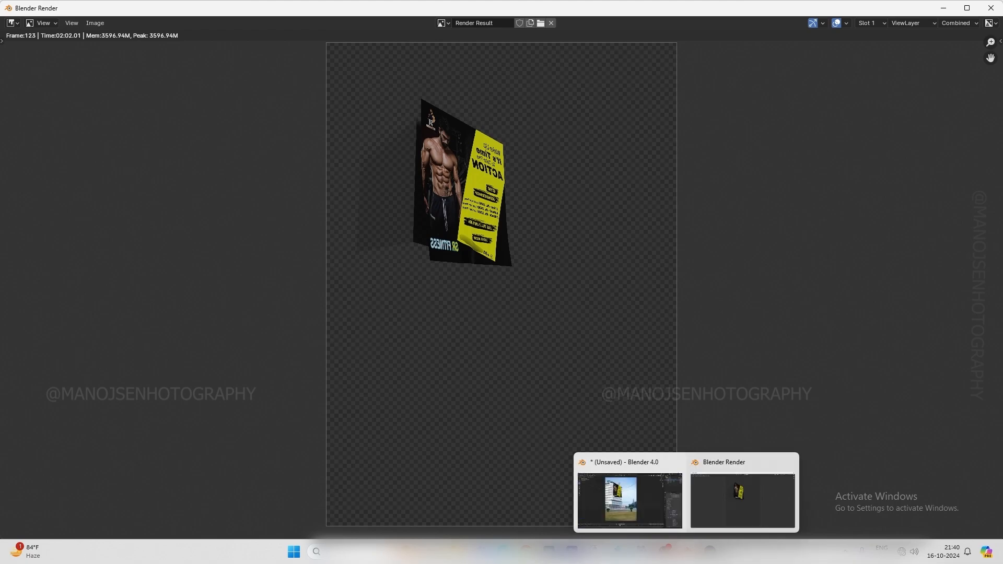
{"action": "left_click", "coordinate": [627, 488]}
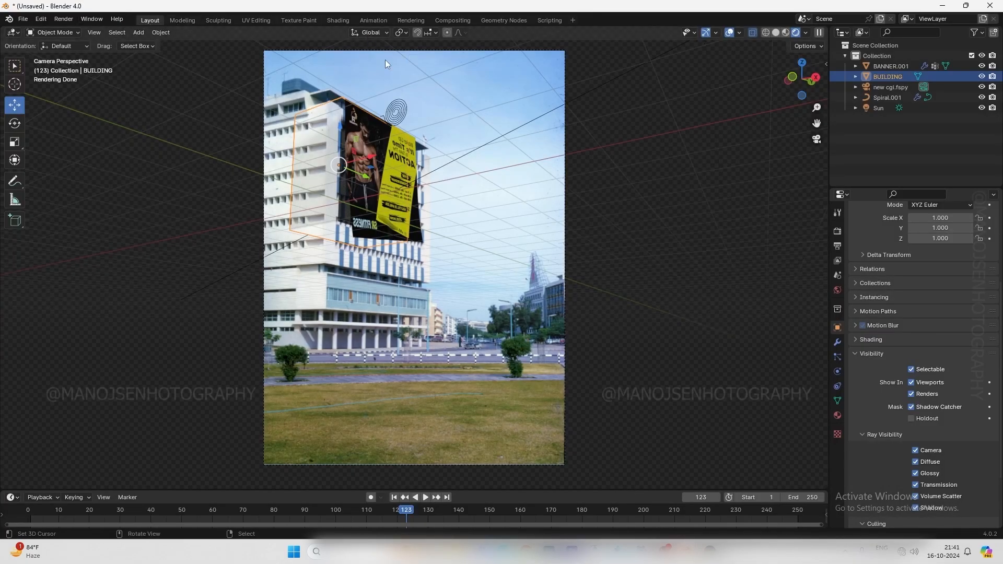
{"action": "left_click", "coordinate": [448, 19]}
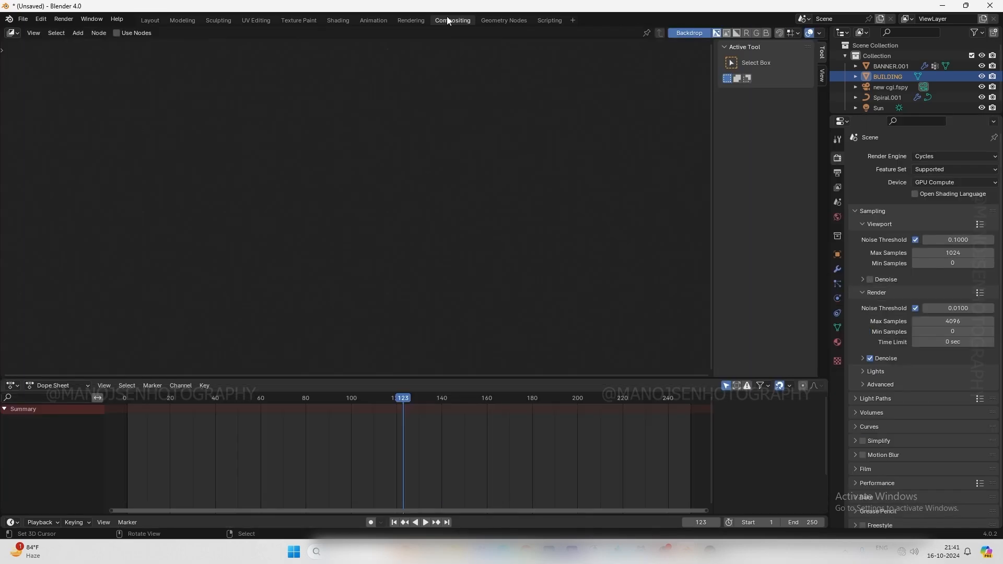
{"action": "left_click", "coordinate": [116, 33]}
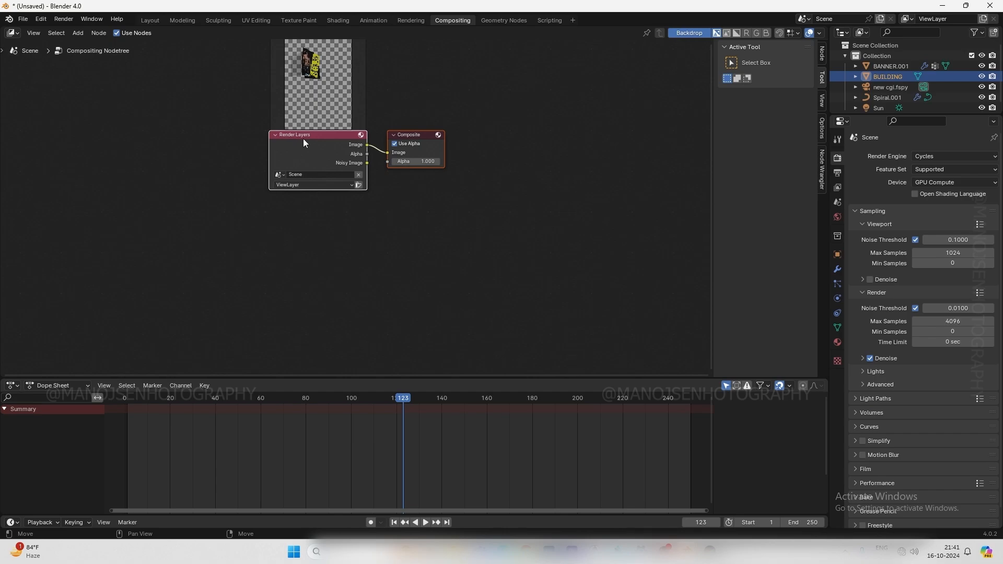
{"action": "left_click_drag", "start_coordinate": [313, 133], "coordinate": [282, 148]}
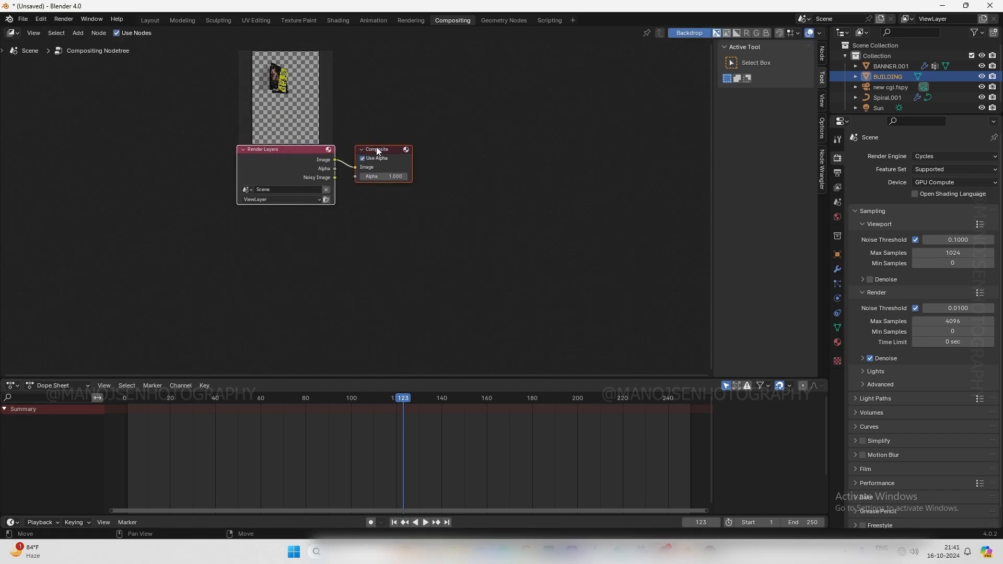
Add an Alpha Over node and insert it on the link between the Render Layers and Composite nodes
{"action": "key", "text": "shift+a"}
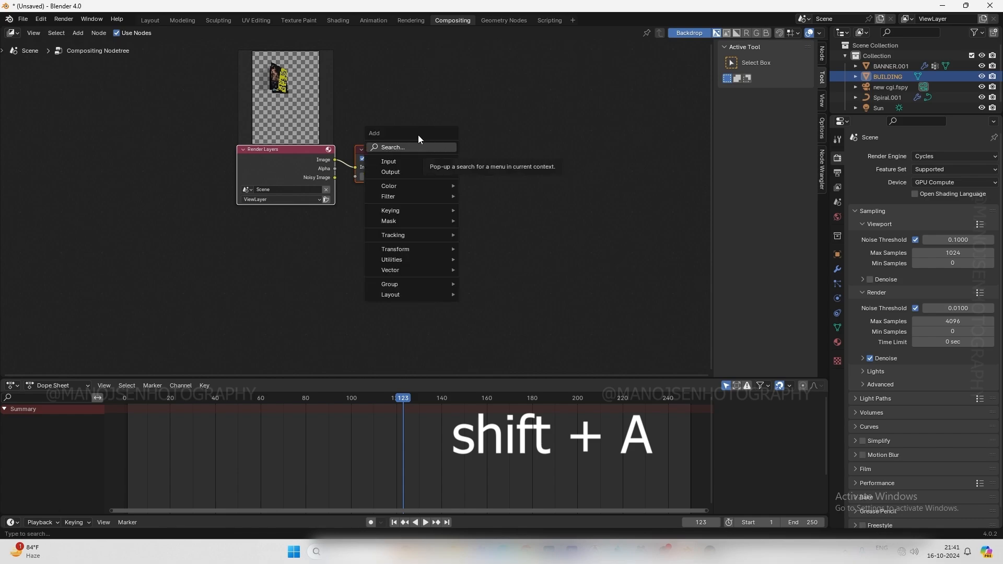
{"action": "type", "text": "ALP"}
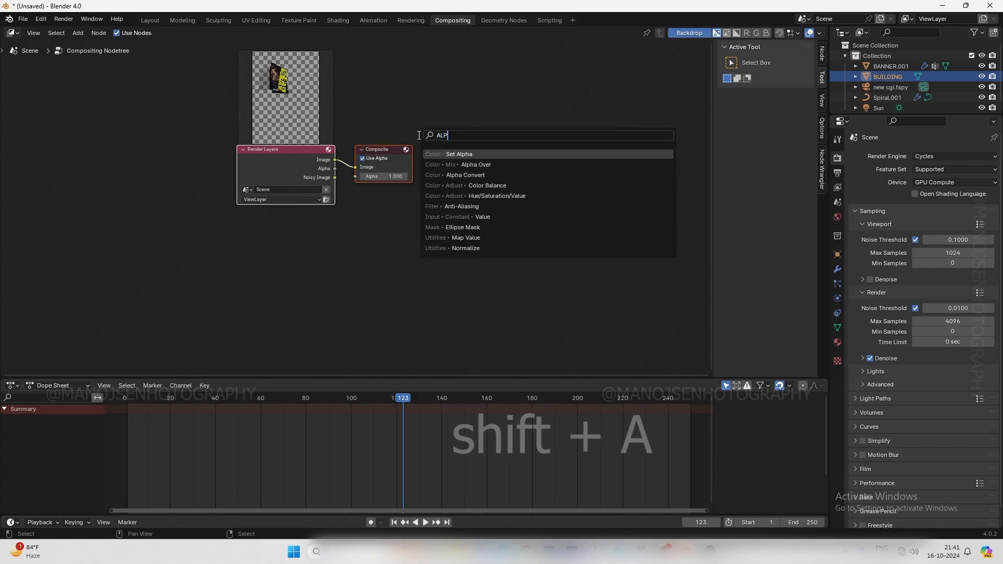
{"action": "left_click", "coordinate": [485, 165]}
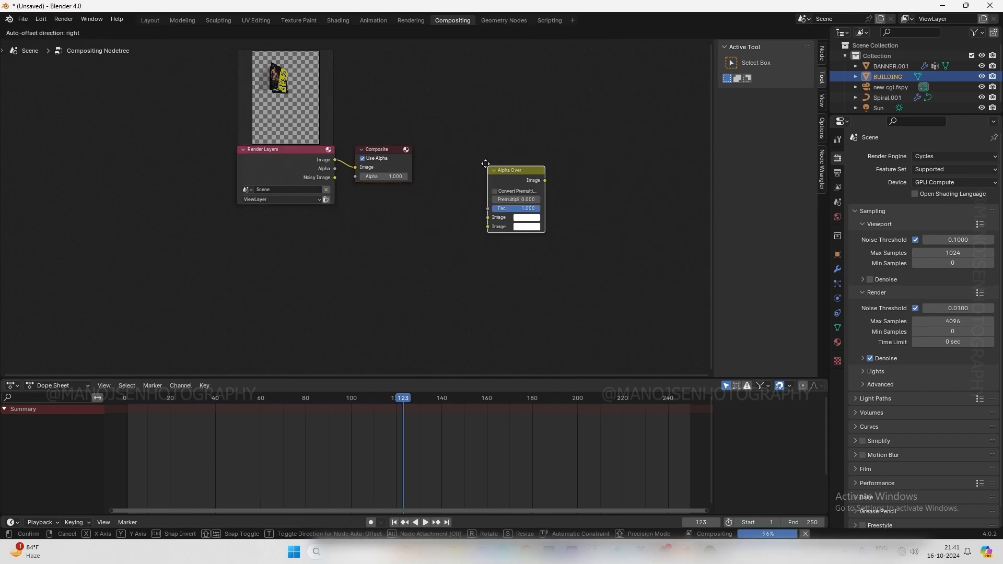
{"action": "left_click", "coordinate": [496, 209]}
{"action": "left_click_drag", "start_coordinate": [372, 159], "coordinate": [536, 154]}
{"action": "left_click_drag", "start_coordinate": [529, 214], "coordinate": [422, 132]}
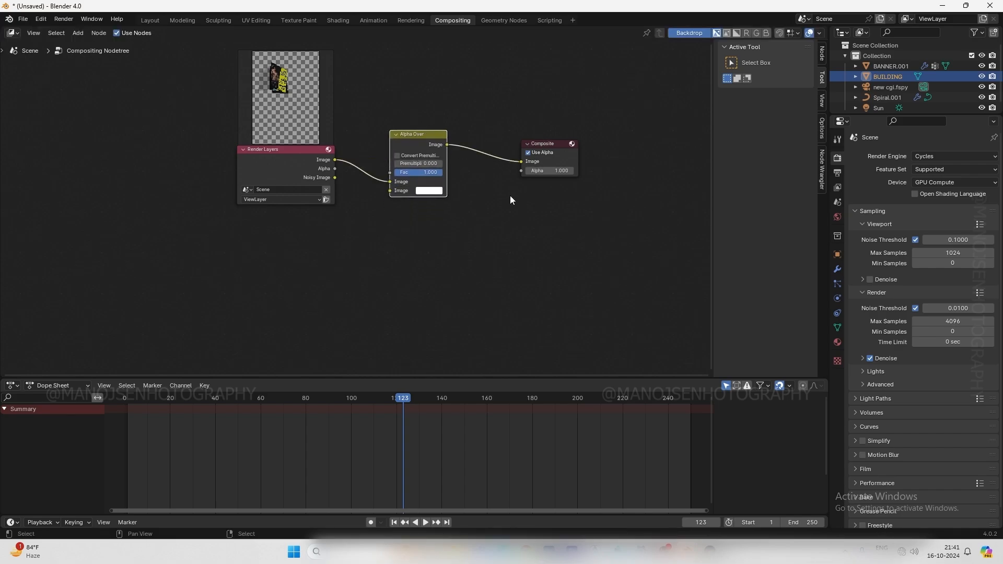
Add a Viewer node and place it just below the Composite node
{"action": "key", "text": "shift+a"}
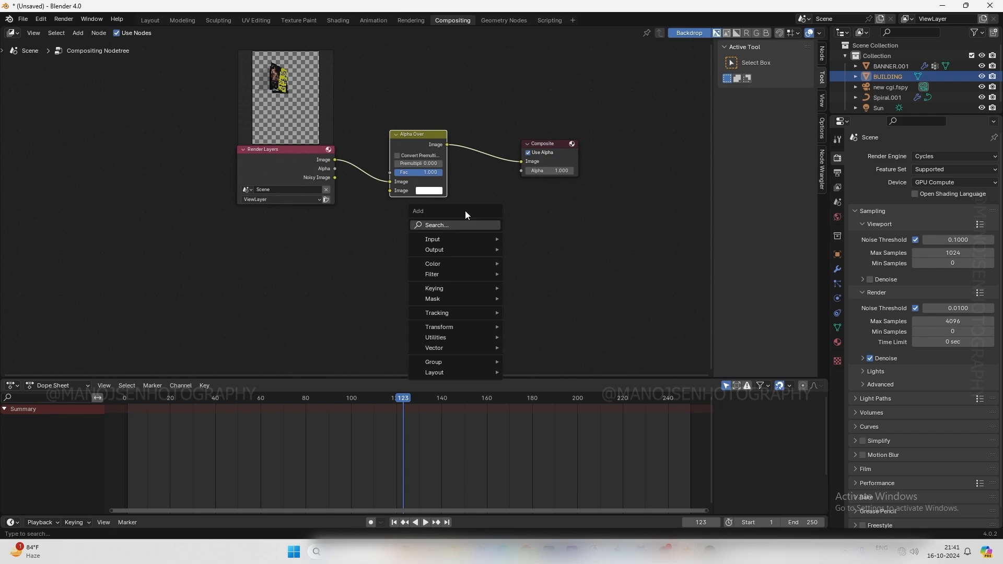
{"action": "type", "text": "VIWER"}
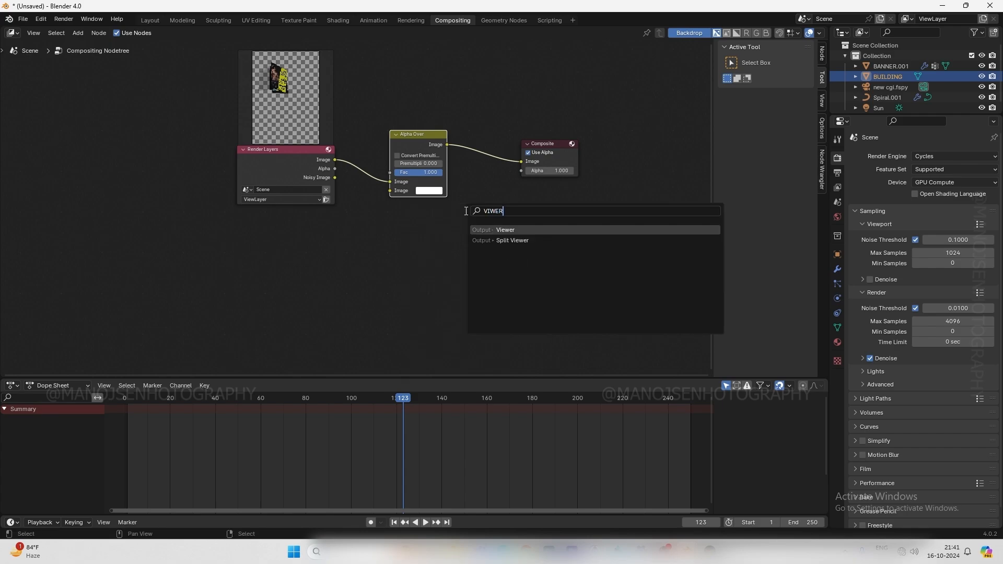
{"action": "left_click", "coordinate": [509, 231]}
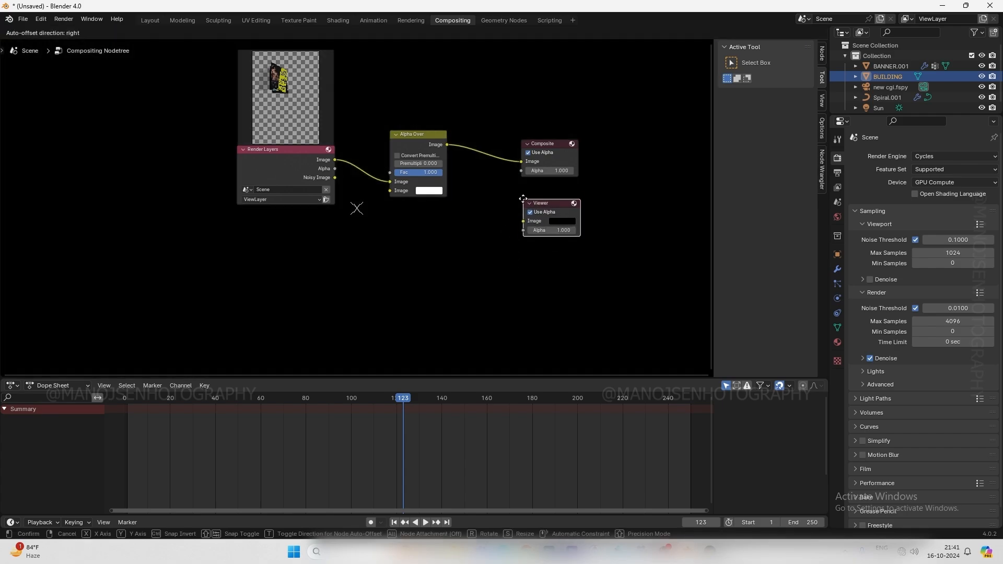
{"action": "left_click", "coordinate": [532, 219]}
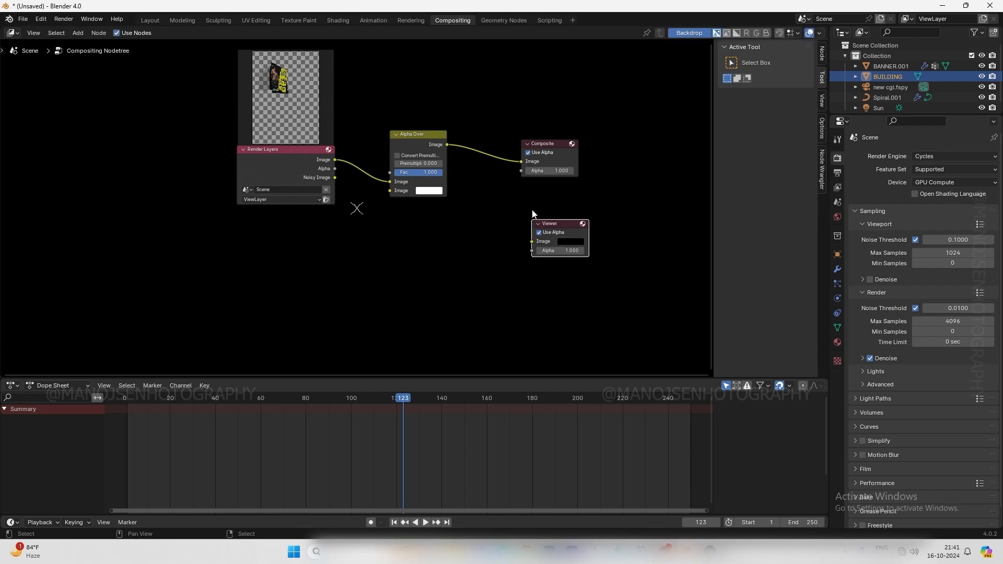
{"action": "left_click_drag", "start_coordinate": [537, 227], "coordinate": [530, 205]}
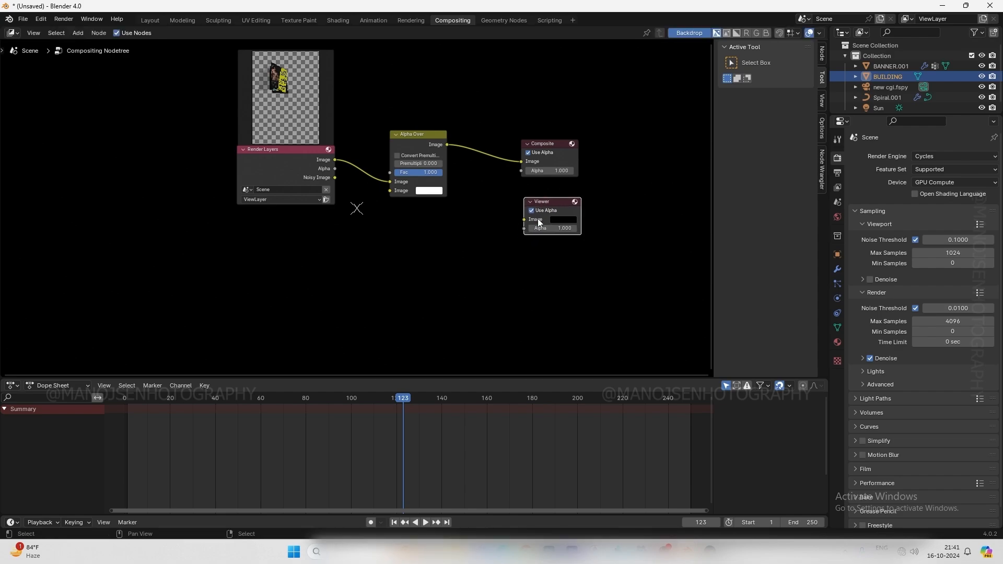
Add an Image input node and place it above the Render Layers node
{"action": "scroll", "coordinate": [442, 182], "scroll_direction": "down", "scroll_amount": 1}
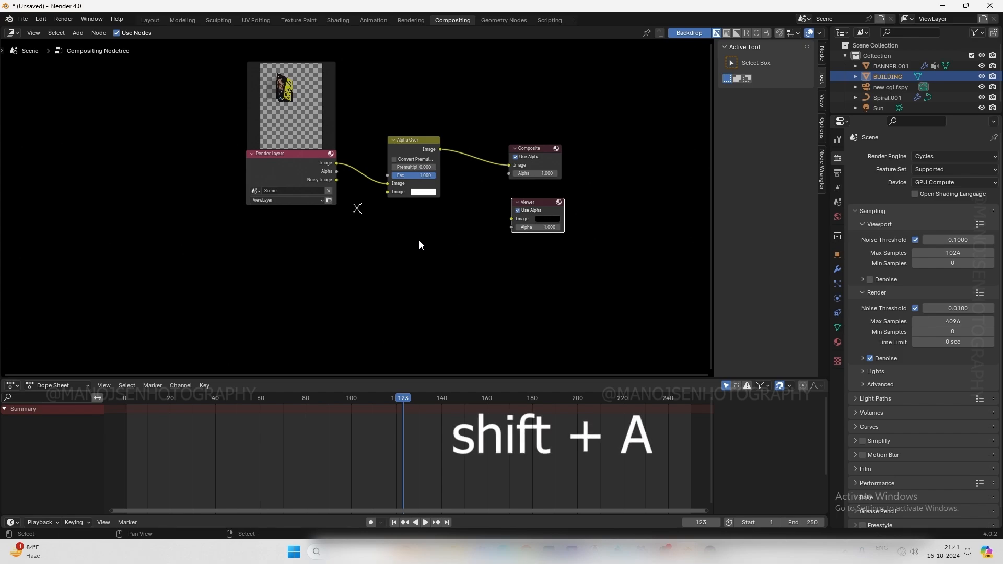
{"action": "key", "text": "shift+a"}
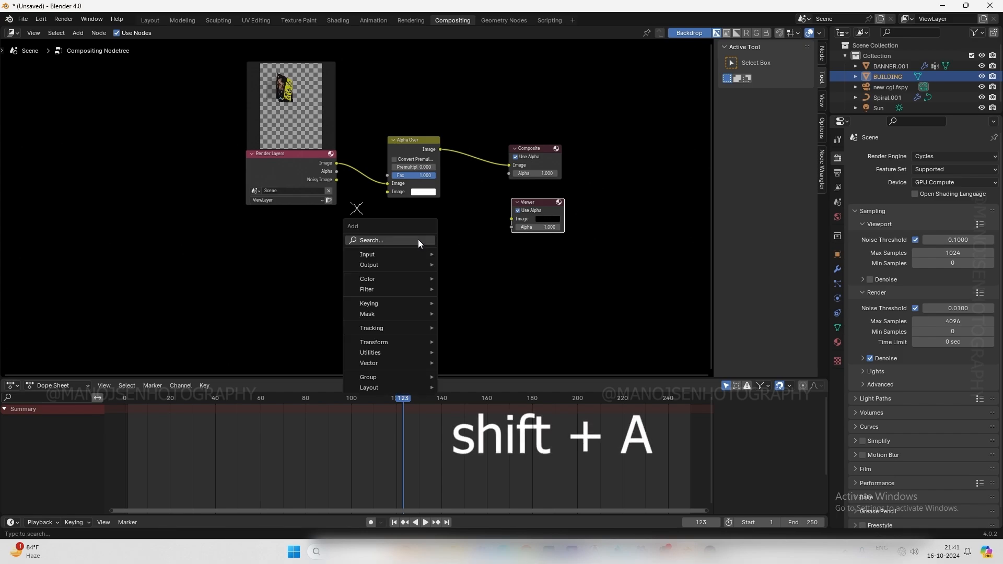
{"action": "left_click", "coordinate": [393, 238]}
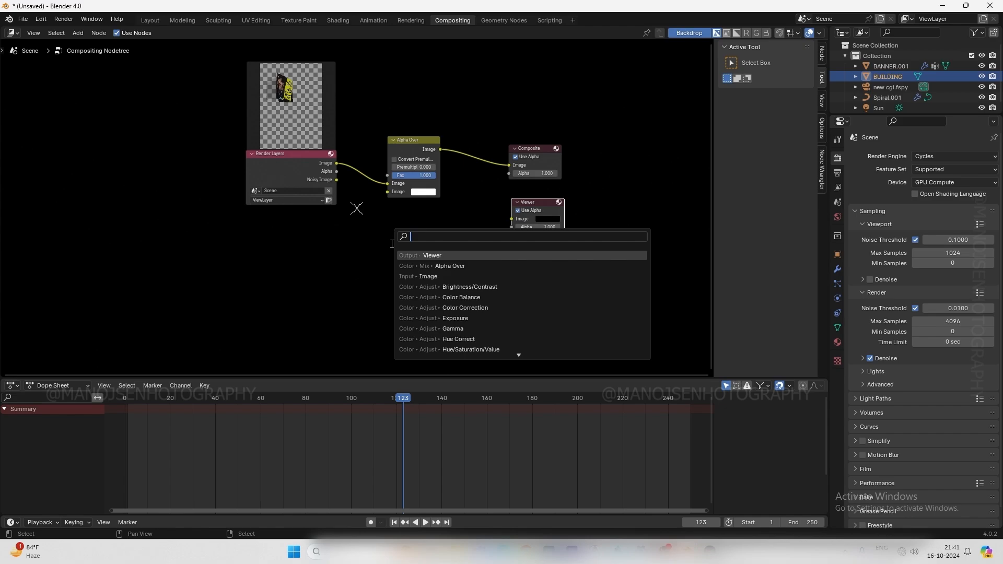
{"action": "type", "text": "IMAGE"}
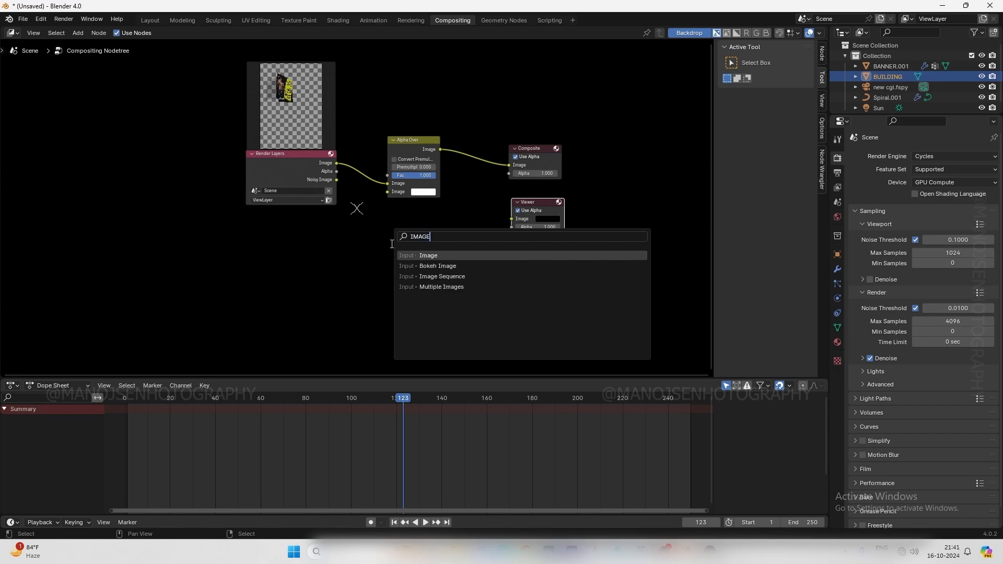
{"action": "left_click", "coordinate": [449, 256]}
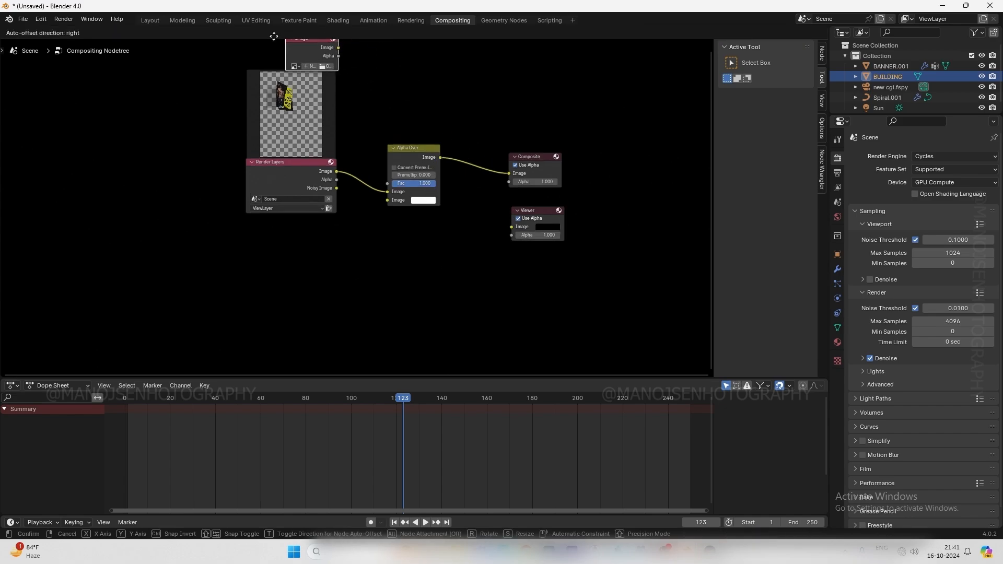
{"action": "left_click", "coordinate": [266, 83]}
{"action": "left_click_drag", "start_coordinate": [284, 94], "coordinate": [278, 96]}
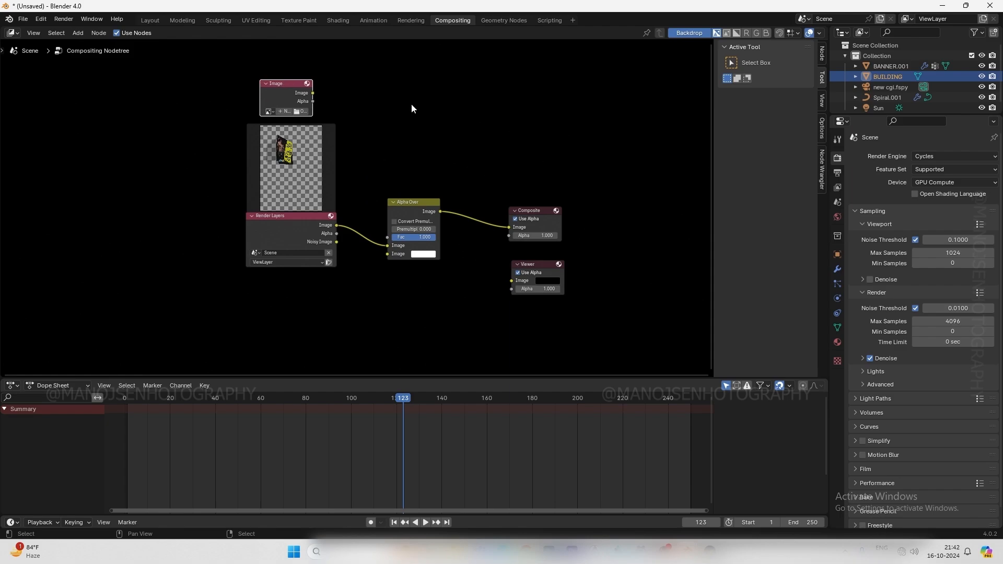
Load the Pexels JPG photo of the building from the Downloads folder into the Image node
{"action": "left_click", "coordinate": [302, 112]}
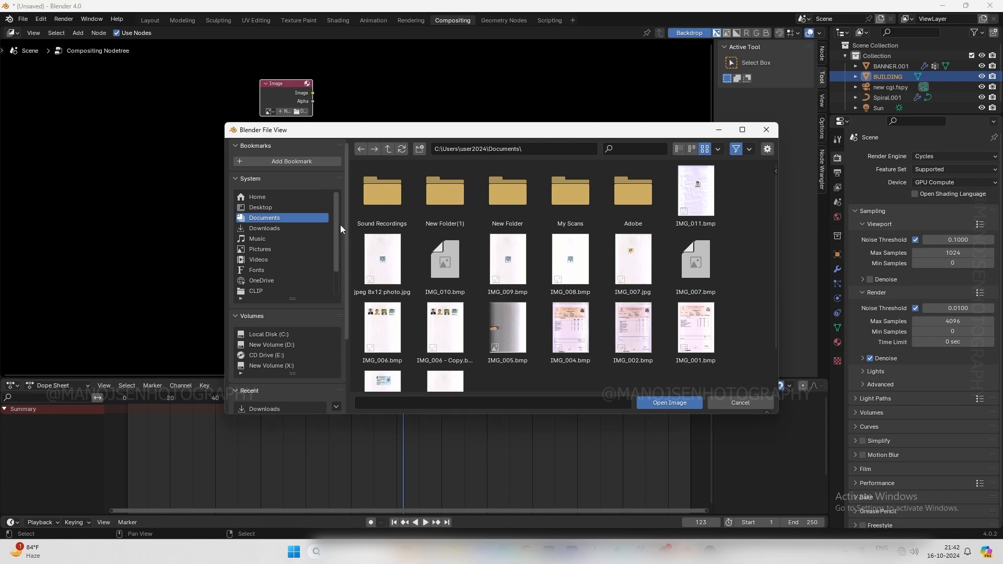
{"action": "left_click", "coordinate": [265, 228]}
{"action": "scroll", "coordinate": [585, 277], "scroll_direction": "down", "scroll_amount": 2}
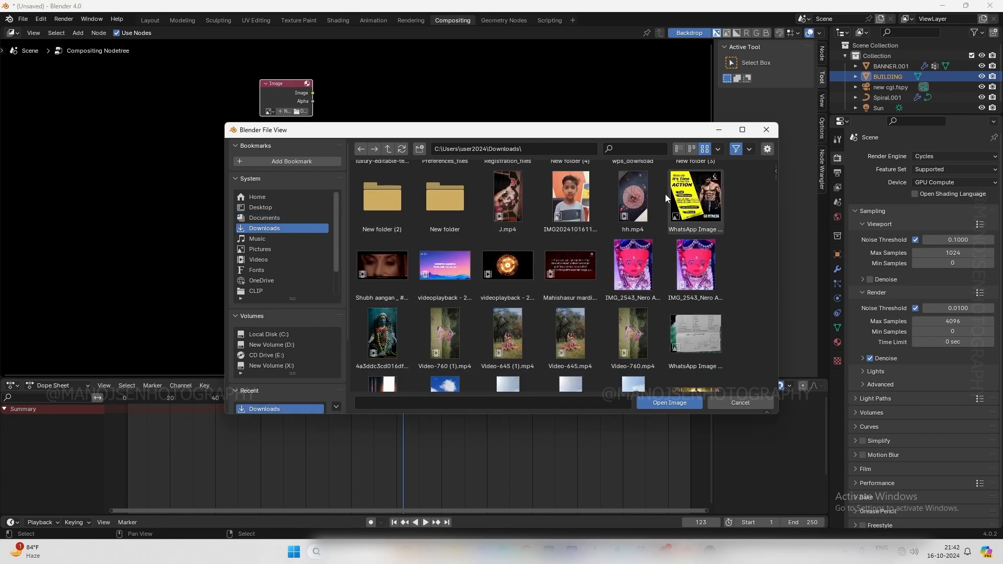
{"action": "scroll", "coordinate": [650, 218], "scroll_direction": "down", "scroll_amount": 8}
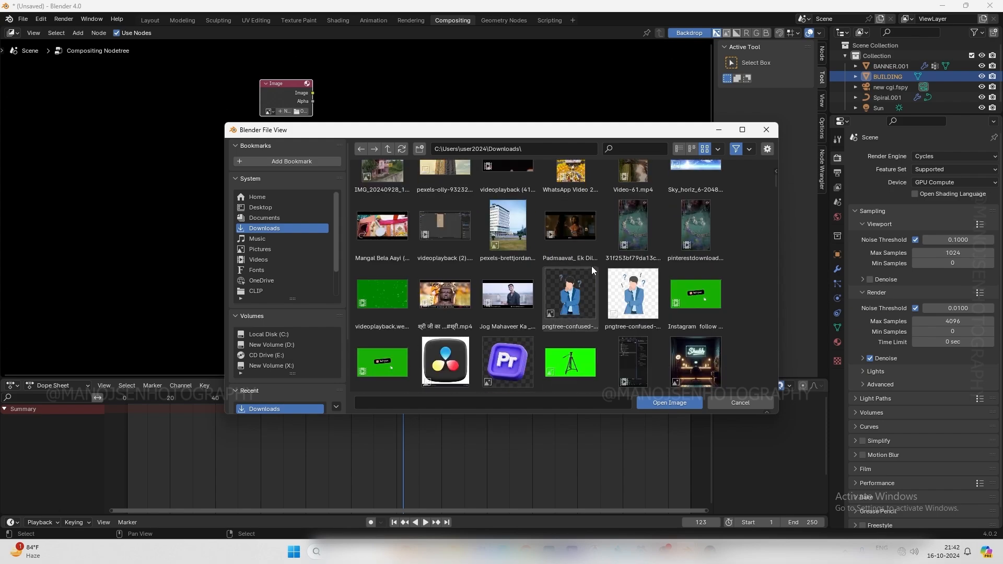
{"action": "scroll", "coordinate": [591, 265], "scroll_direction": "down", "scroll_amount": 4}
{"action": "scroll", "coordinate": [538, 234], "scroll_direction": "up", "scroll_amount": 3}
{"action": "left_click", "coordinate": [503, 212]}
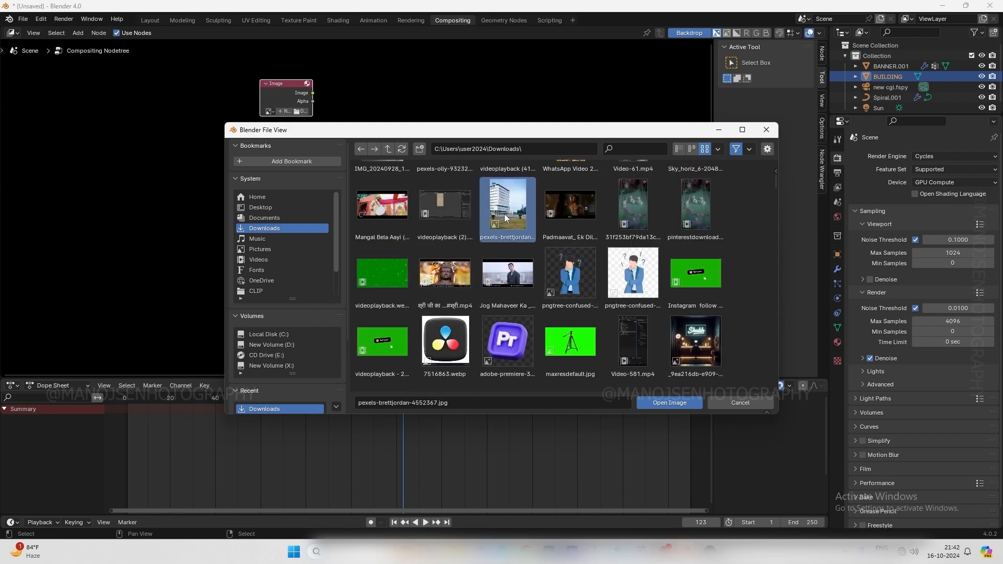
{"action": "left_click", "coordinate": [659, 402]}
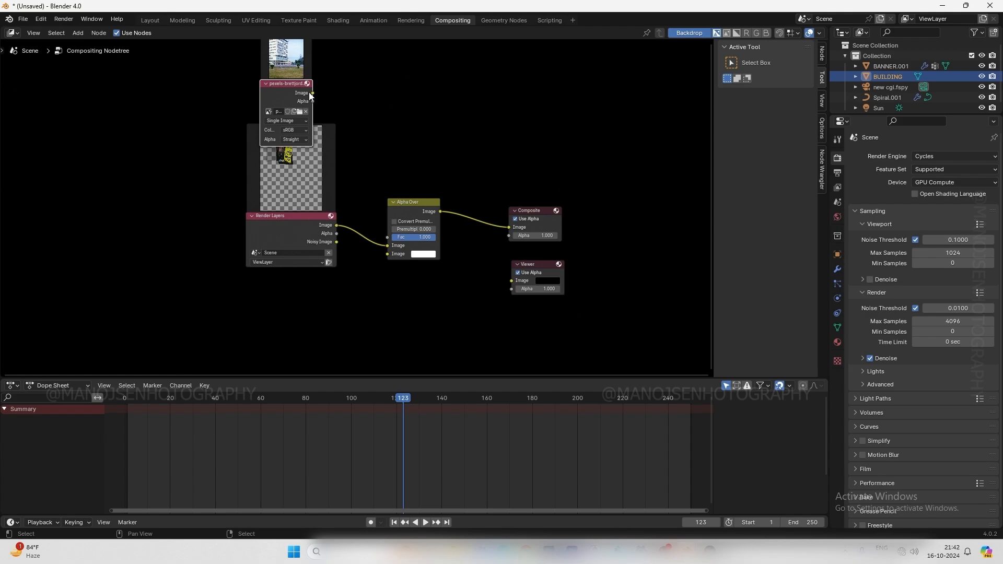
Connect the photo to Alpha Over's first image input, Render Layers to its second, and the Alpha Over output to the Viewer
{"action": "left_click_drag", "start_coordinate": [313, 93], "coordinate": [390, 248]}
{"action": "left_click_drag", "start_coordinate": [337, 225], "coordinate": [387, 254]}
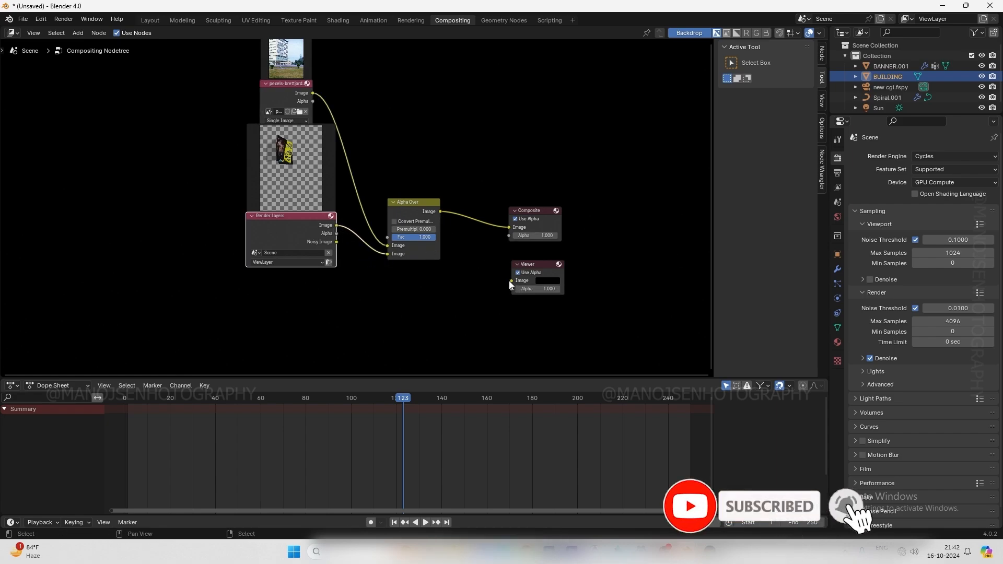
{"action": "left_click_drag", "start_coordinate": [511, 281], "coordinate": [437, 214]}
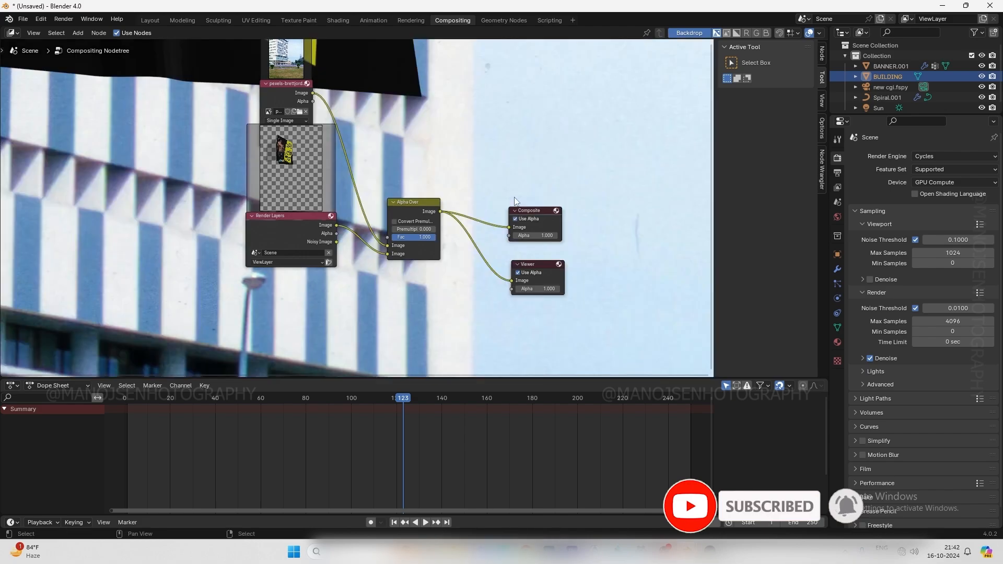
Zoom the compositor backdrop out far enough to inspect the banner composited over the building photo
{"action": "scroll", "coordinate": [502, 154], "scroll_direction": "down", "scroll_amount": 1}
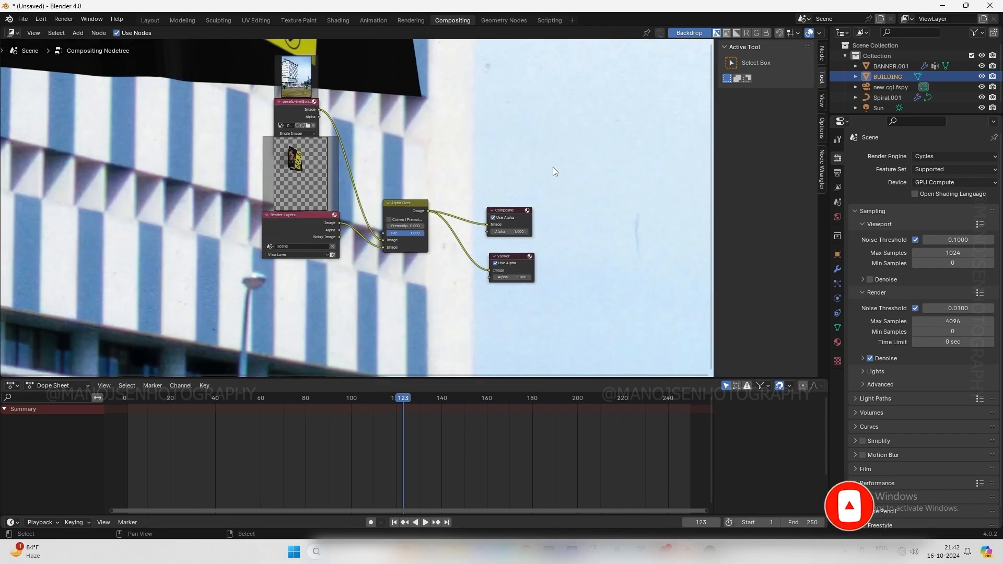
{"action": "scroll", "coordinate": [550, 169], "scroll_direction": "down", "scroll_amount": 1}
{"action": "scroll", "coordinate": [550, 171], "scroll_direction": "up", "scroll_amount": 1}
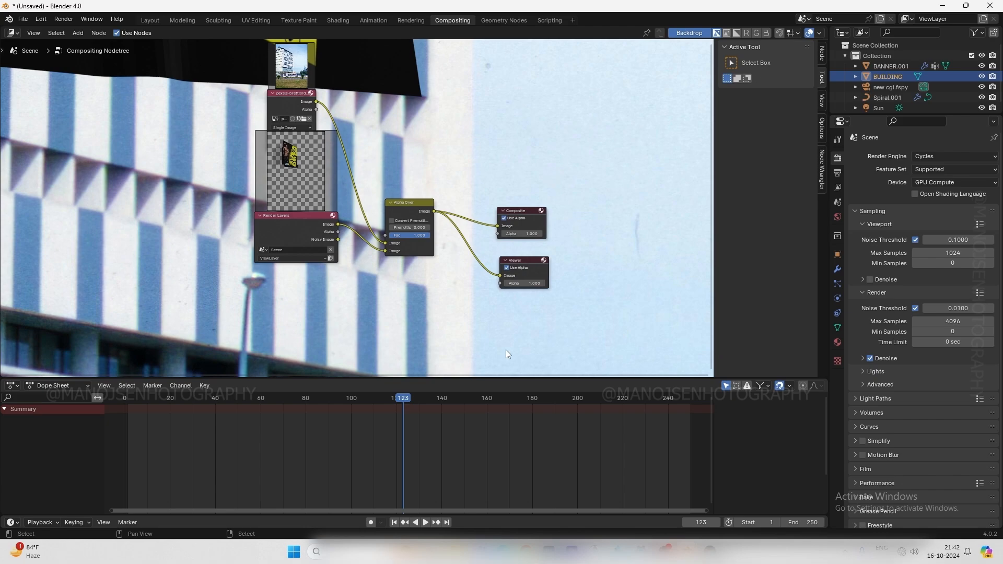
{"action": "key", "text": "v"}
{"action": "key", "text": "v"}
{"action": "key", "text": "v"}
{"action": "key", "text": "v"}
{"action": "key", "text": "v"}
{"action": "key", "text": "v"}
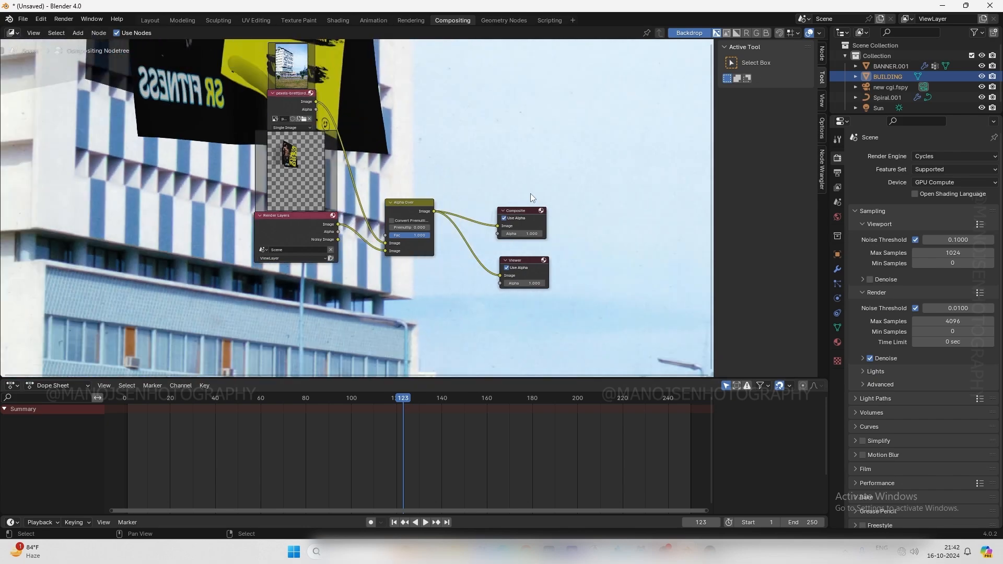
{"action": "key", "text": "v"}
{"action": "key", "text": "v"}
{"action": "key", "text": "v"}
{"action": "key", "text": "v"}
{"action": "key", "text": "v"}
{"action": "key", "text": "v"}
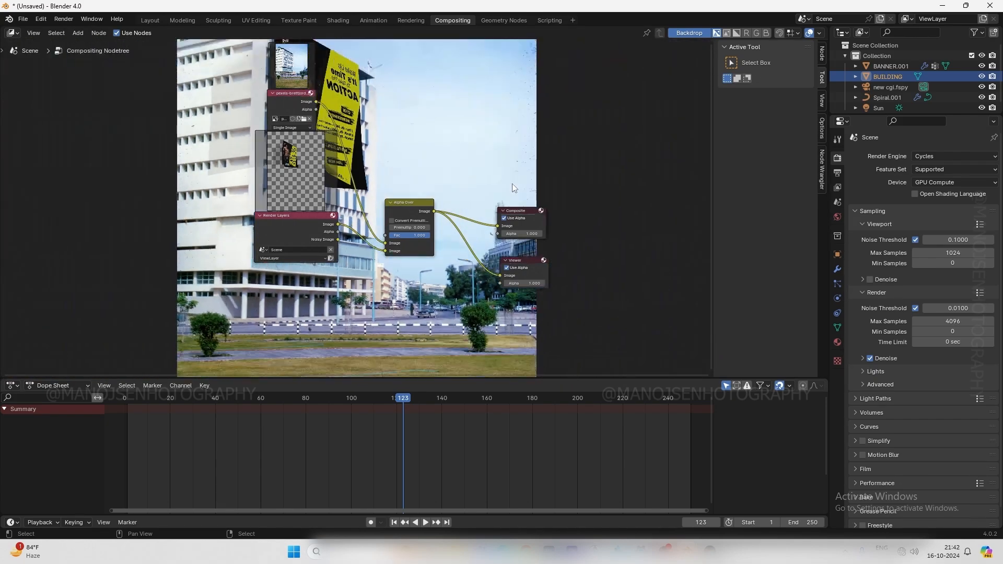
{"action": "key", "text": "v"}
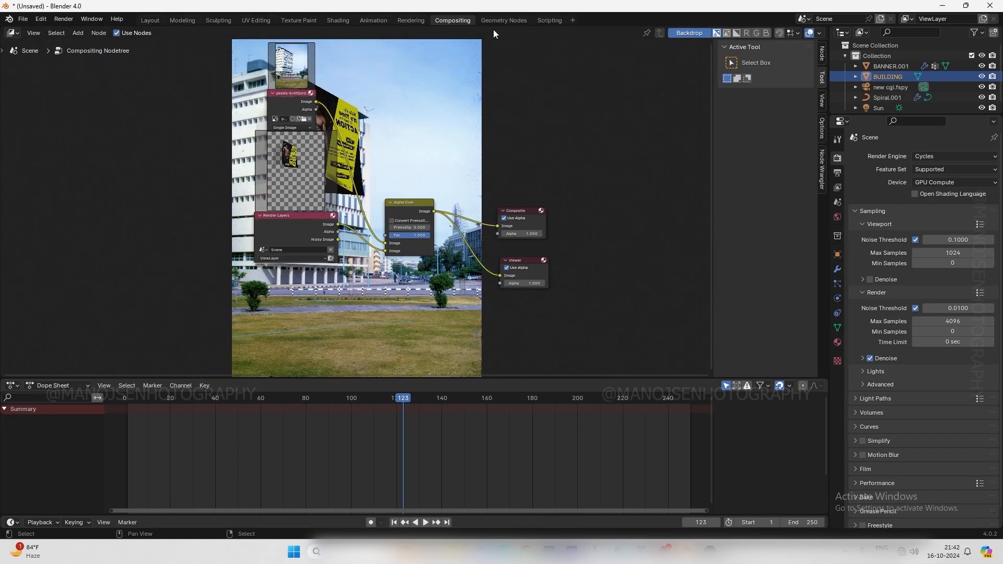
Return to the Layout workspace, replay the banner animation from frame 0, and finish at frame 81
{"action": "left_click", "coordinate": [151, 21]}
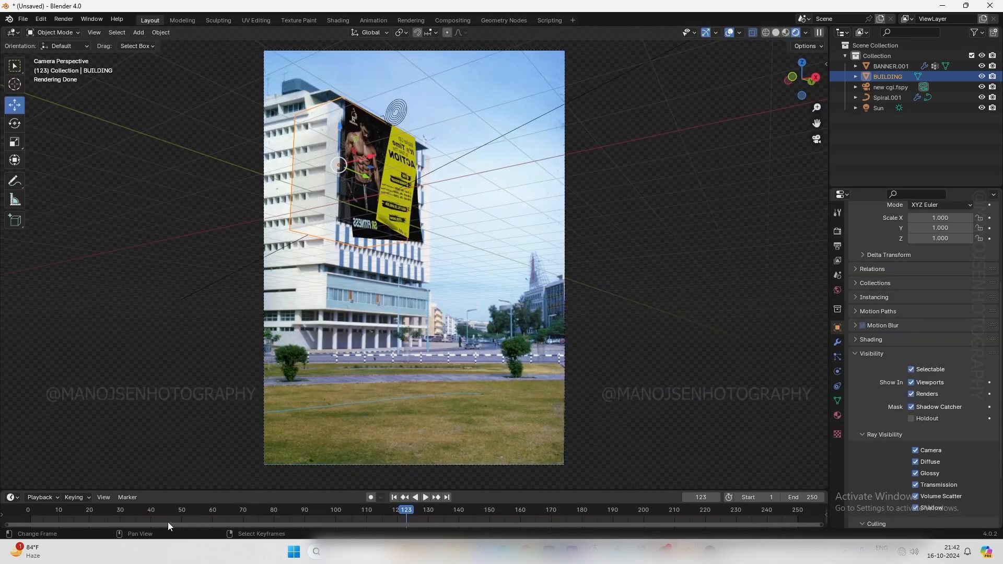
{"action": "left_click_drag", "start_coordinate": [134, 505], "coordinate": [24, 513]}
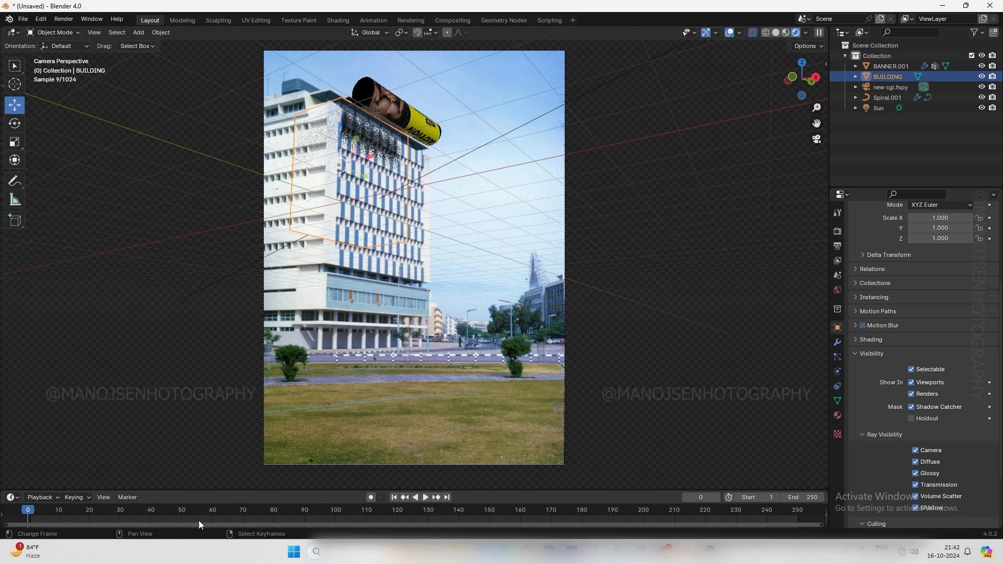
{"action": "key", "text": "space"}
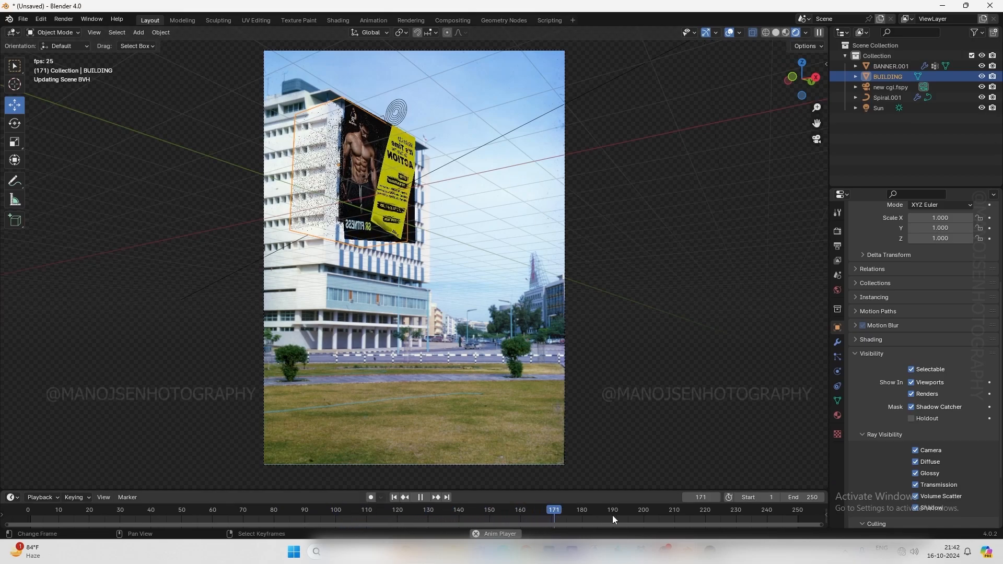
{"action": "key", "text": "space"}
{"action": "left_click_drag", "start_coordinate": [615, 511], "coordinate": [277, 509]}
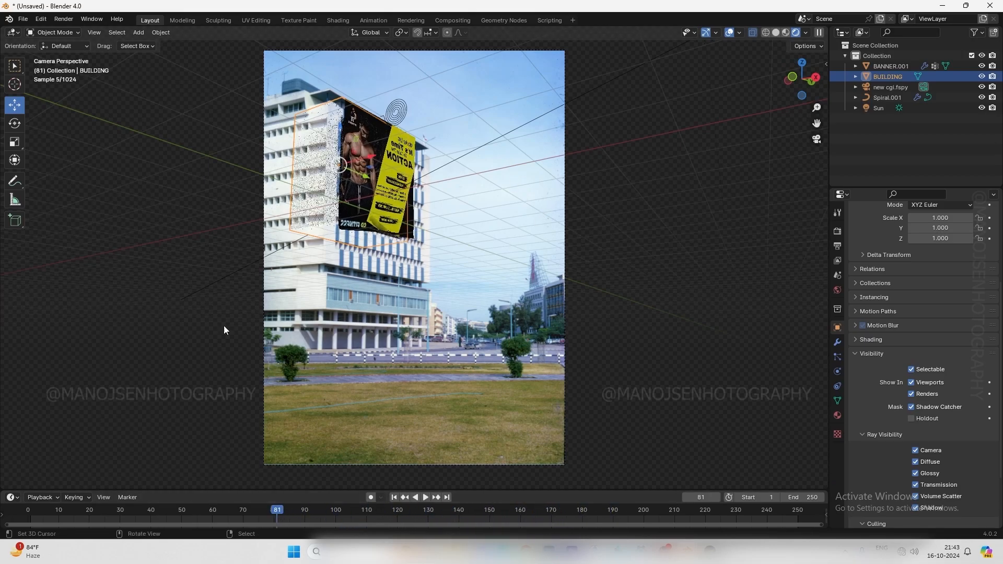
{"action": "left_click", "coordinate": [302, 519]}
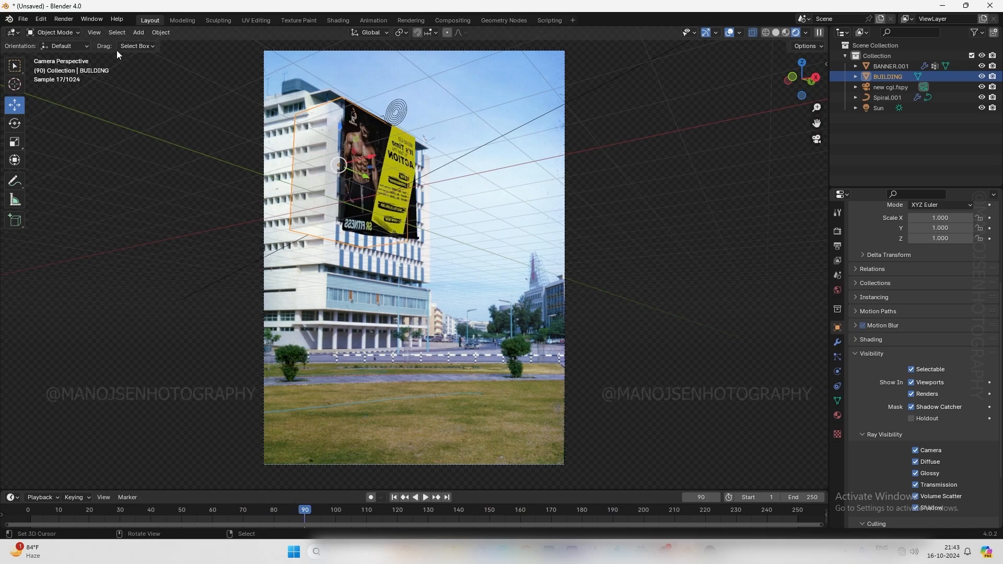
{"action": "left_click", "coordinate": [61, 19]}
{"action": "key", "text": "space"}
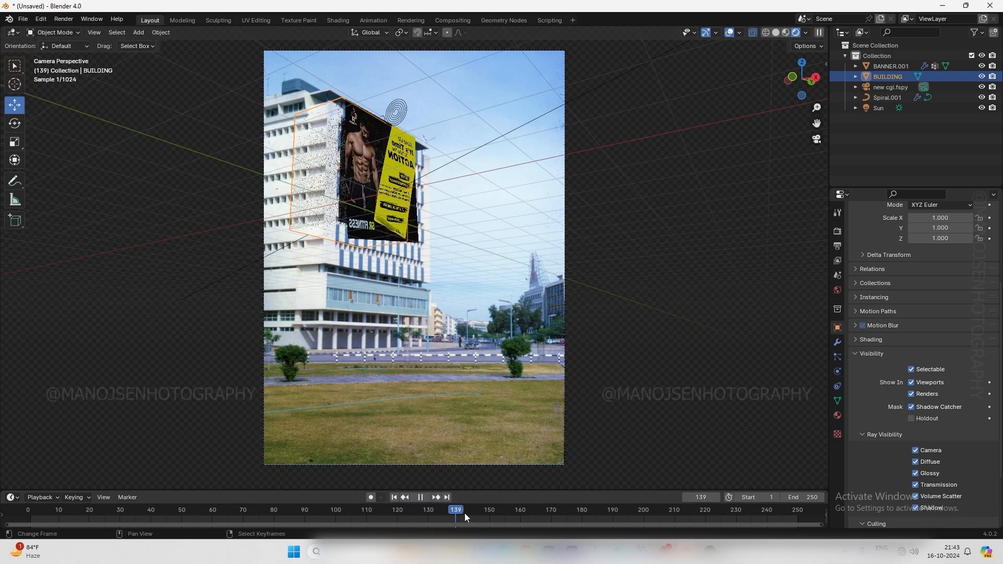
{"action": "left_click_drag", "start_coordinate": [359, 502], "coordinate": [277, 507]}
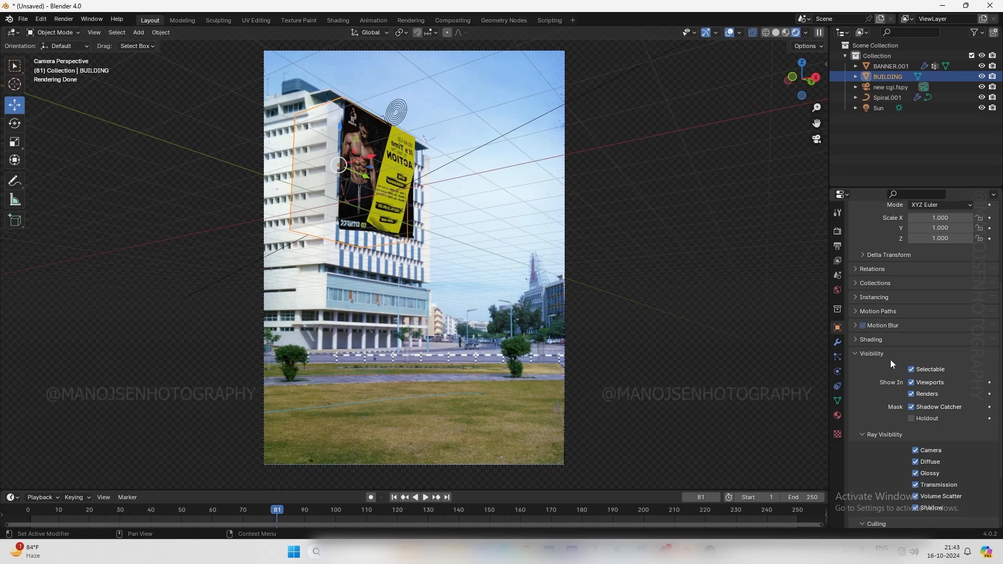
Show the scene's output properties to review the resolution, frame range and output folder settings
{"action": "scroll", "coordinate": [890, 360], "scroll_direction": "up", "scroll_amount": 5}
{"action": "left_click", "coordinate": [837, 231]}
{"action": "left_click", "coordinate": [838, 246]}
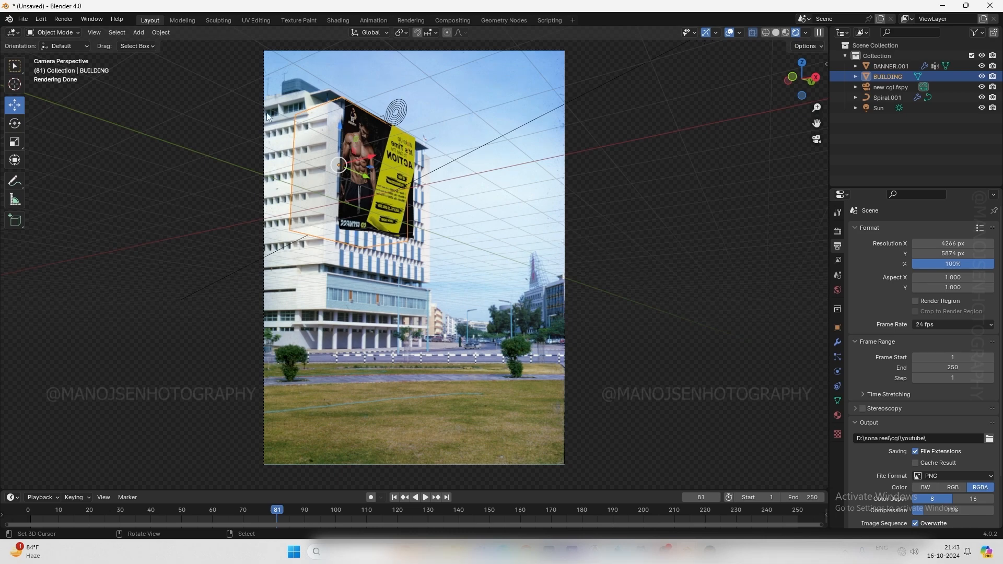
Start rendering the full banner animation to the scene's output folder
{"action": "left_click", "coordinate": [65, 19]}
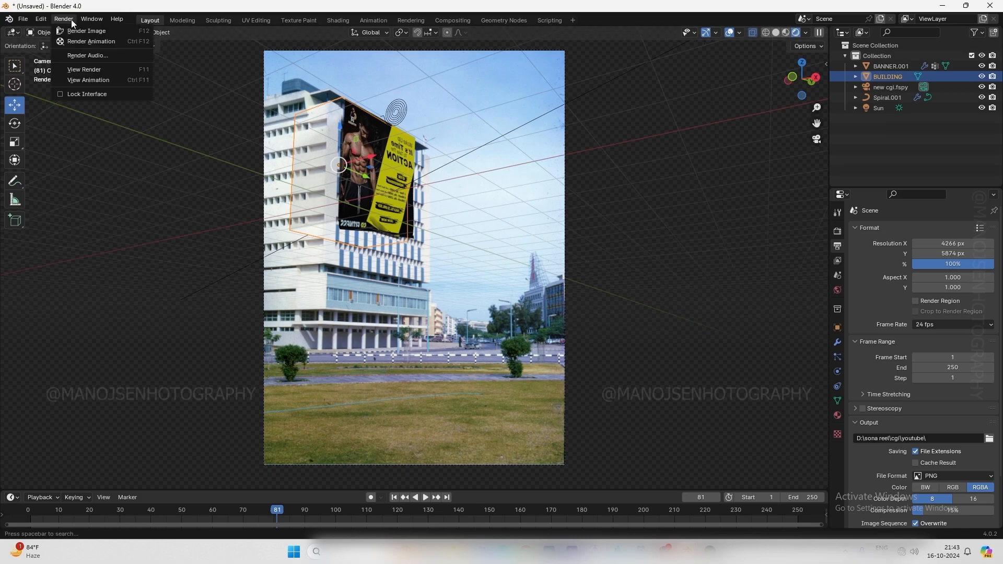
{"action": "left_click", "coordinate": [70, 41]}
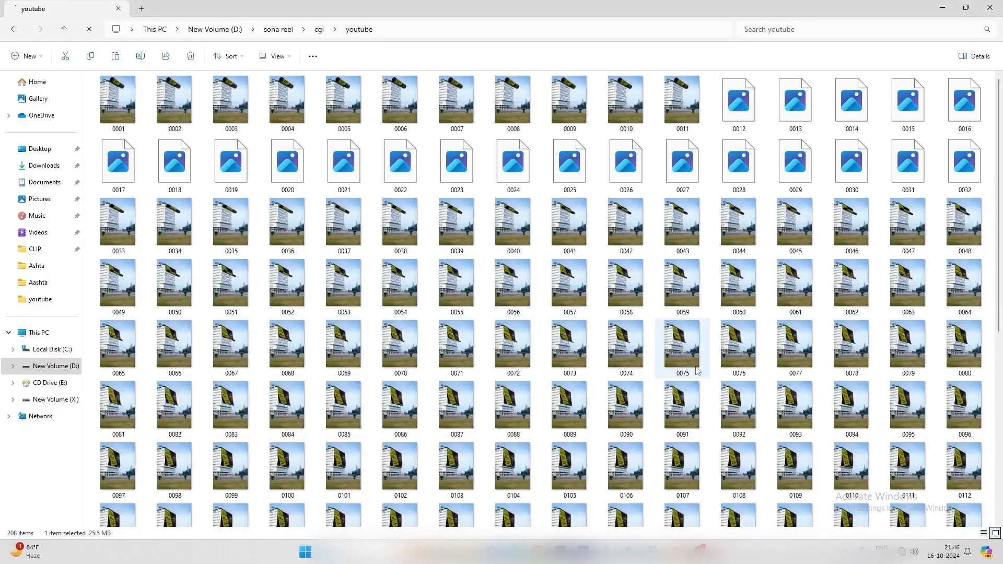
Switch to the youtube output folder and review rendered frames one by one from 0001 through 0018, followed by frame 0112
{"action": "double_click", "coordinate": [133, 108]}
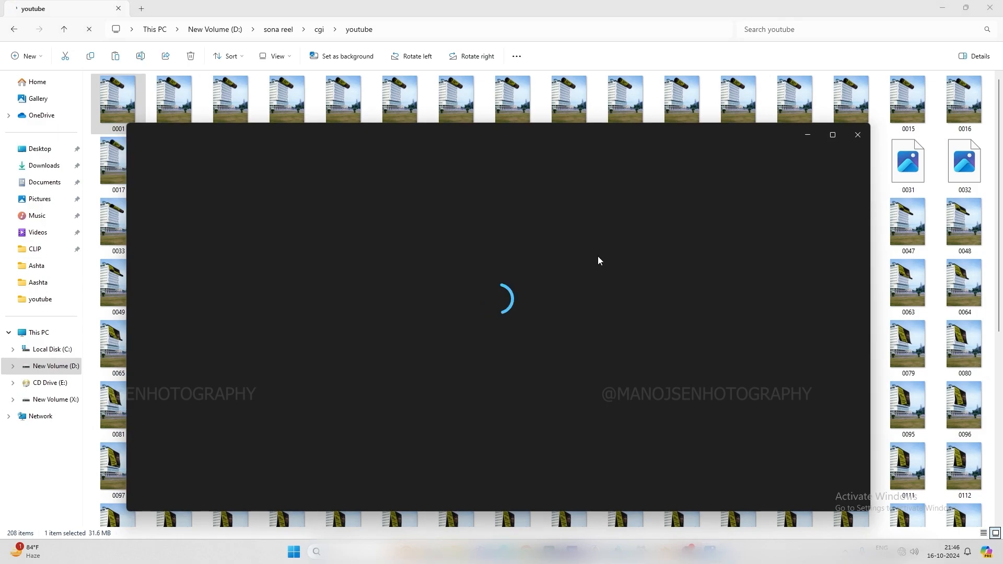
{"action": "left_click", "coordinate": [861, 320]}
{"action": "left_click", "coordinate": [862, 320]}
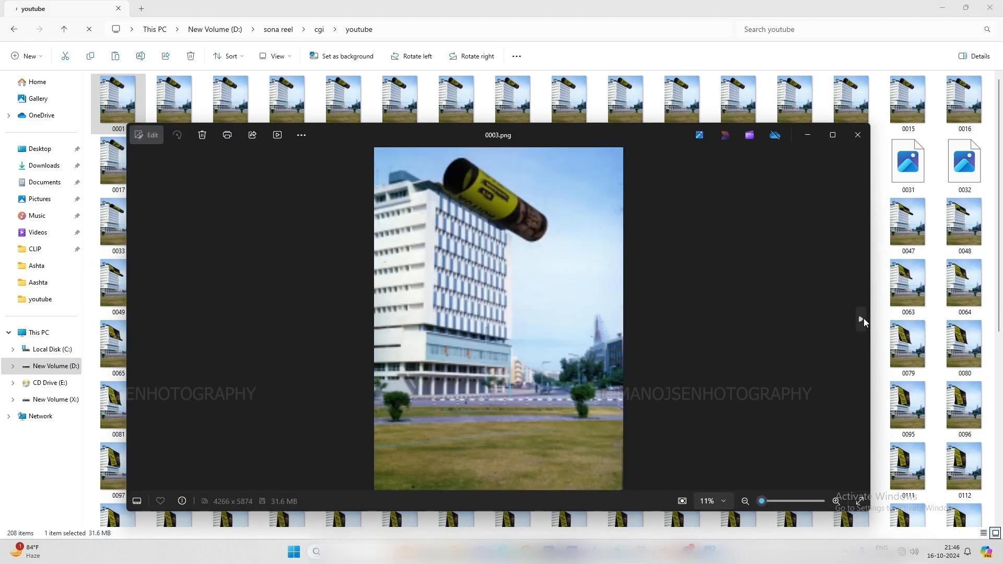
{"action": "left_click", "coordinate": [861, 320]}
{"action": "left_click", "coordinate": [861, 320]}
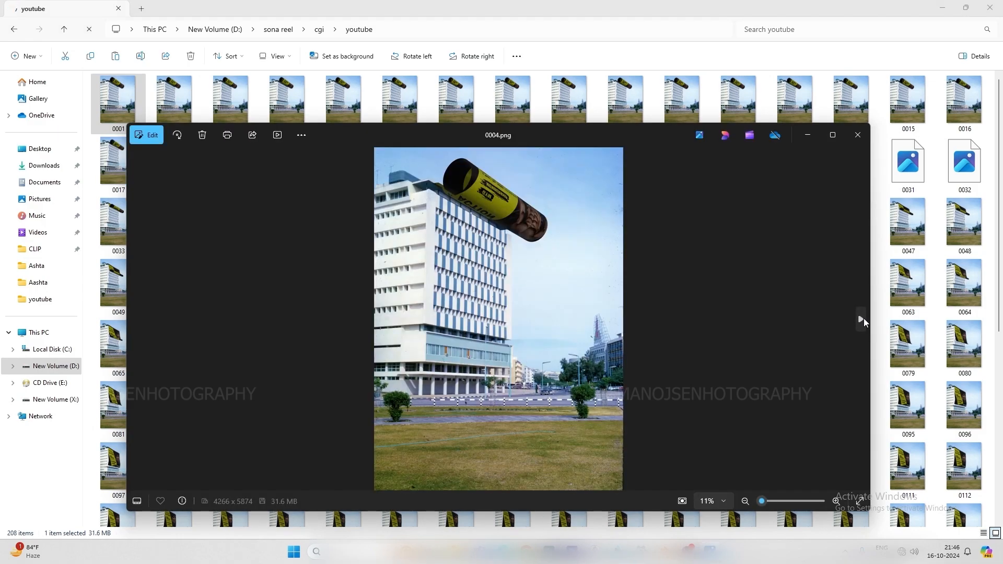
{"action": "left_click", "coordinate": [861, 320]}
{"action": "left_click", "coordinate": [861, 319]}
{"action": "left_click", "coordinate": [861, 319]}
{"action": "left_click", "coordinate": [862, 320]}
{"action": "left_click", "coordinate": [861, 319]}
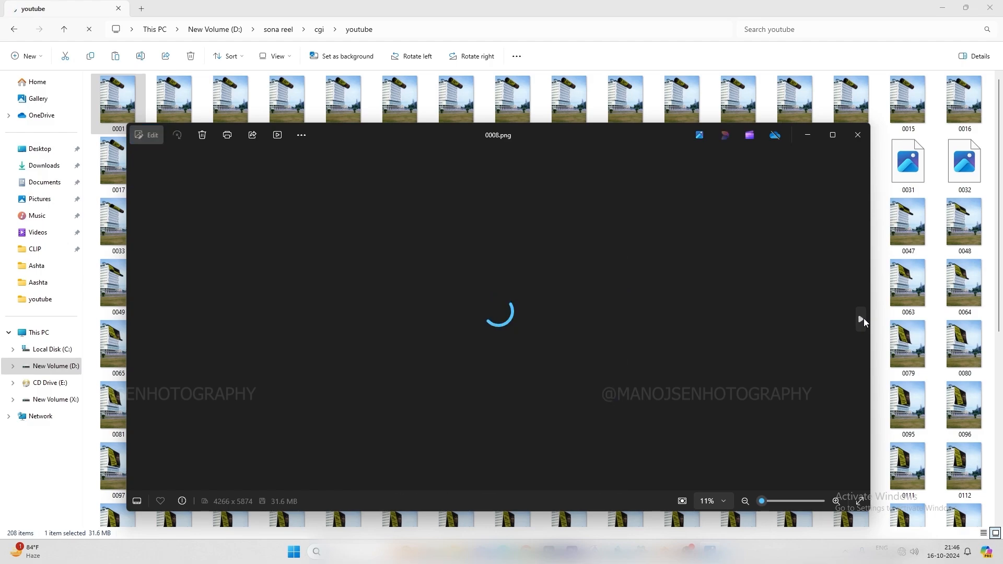
{"action": "left_click", "coordinate": [861, 319]}
{"action": "left_click", "coordinate": [862, 319]}
{"action": "left_click", "coordinate": [861, 319]}
{"action": "left_click", "coordinate": [861, 319]}
{"action": "left_click", "coordinate": [862, 319]}
{"action": "left_click", "coordinate": [862, 319]}
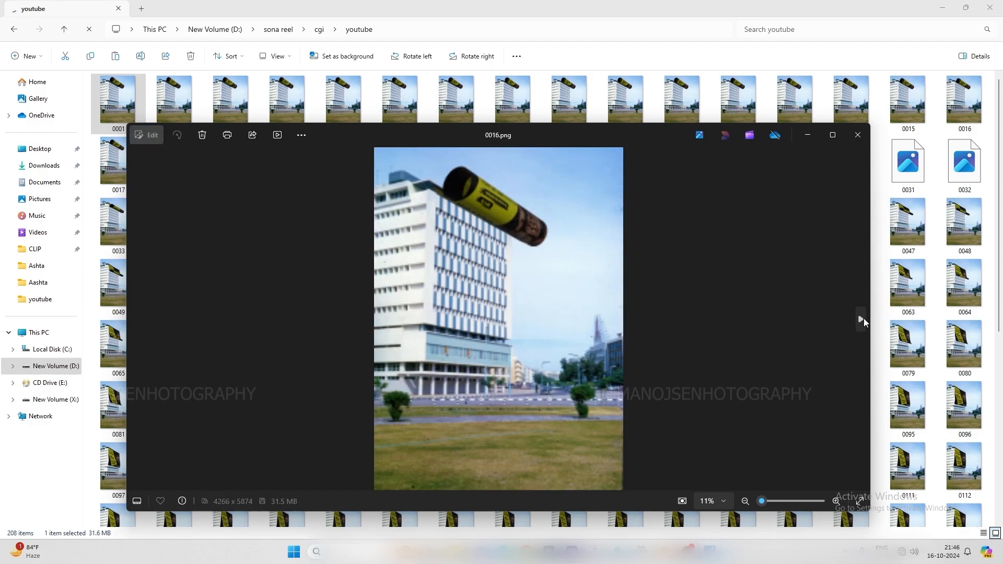
{"action": "left_click", "coordinate": [861, 319]}
{"action": "left_click", "coordinate": [861, 319]}
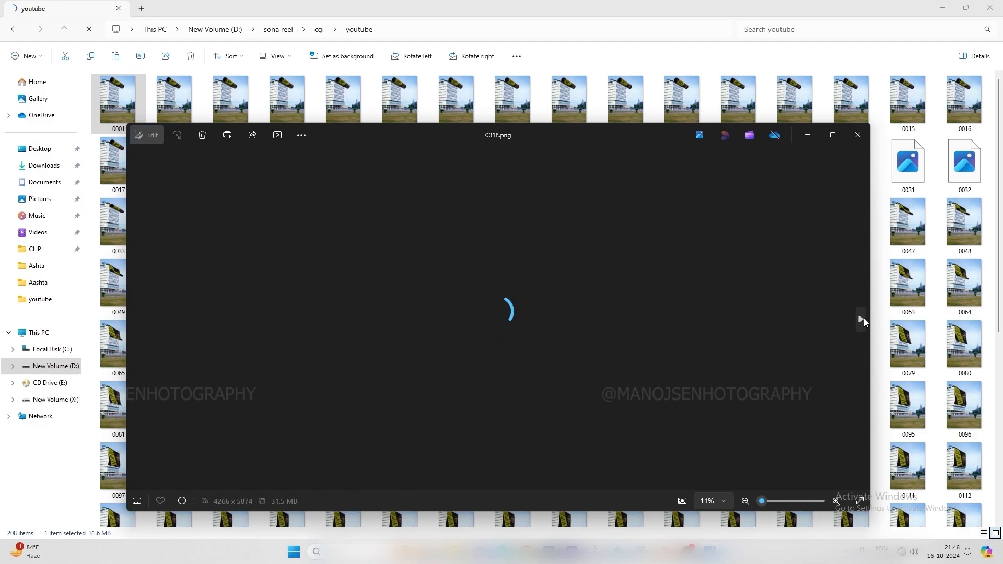
{"action": "left_click", "coordinate": [858, 134]}
{"action": "double_click", "coordinate": [964, 494]}
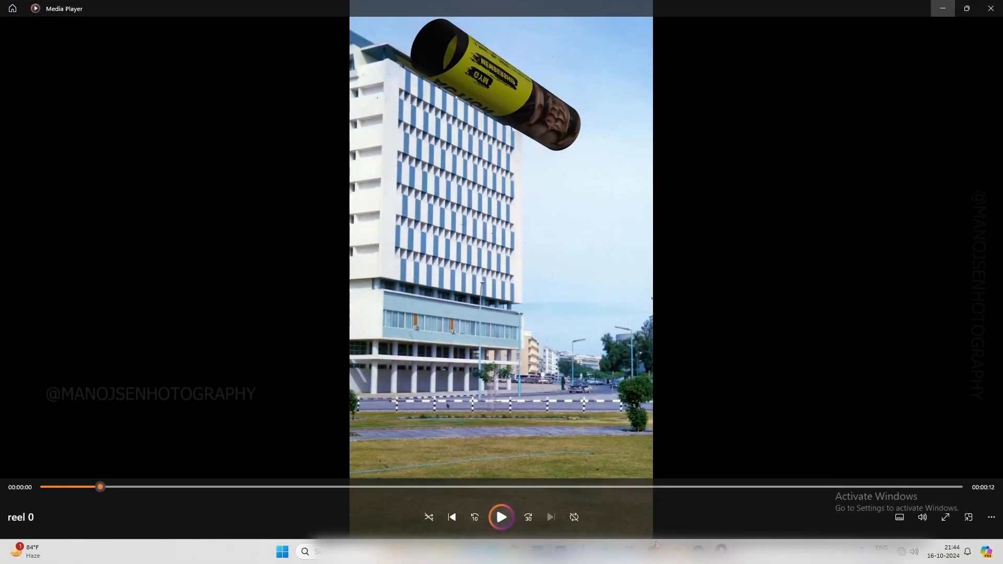
Play the finished reel 0 video in Media Player, close the player, and switch back to the main Blender window
{"action": "left_click", "coordinate": [504, 519]}
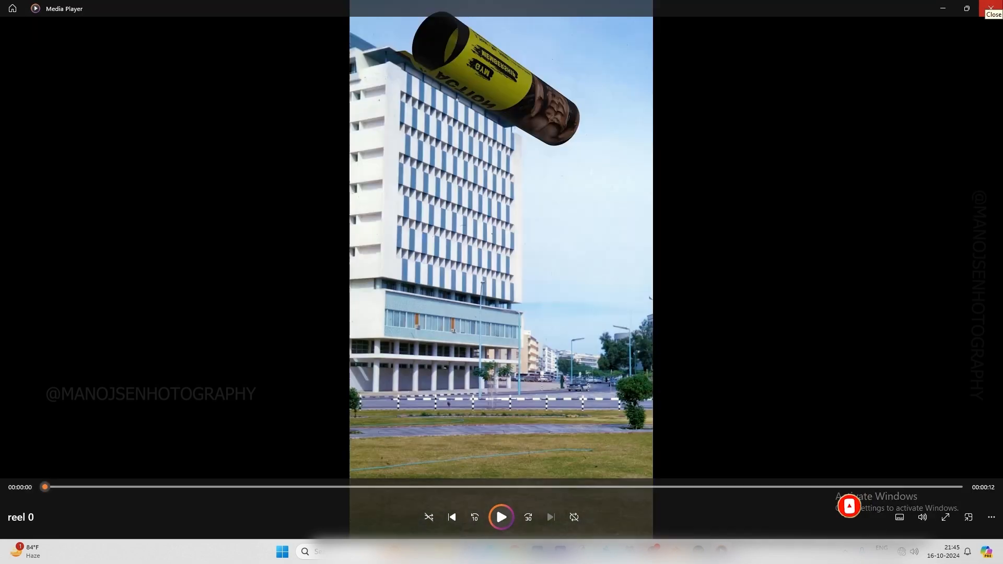
{"action": "left_click", "coordinate": [991, 8]}
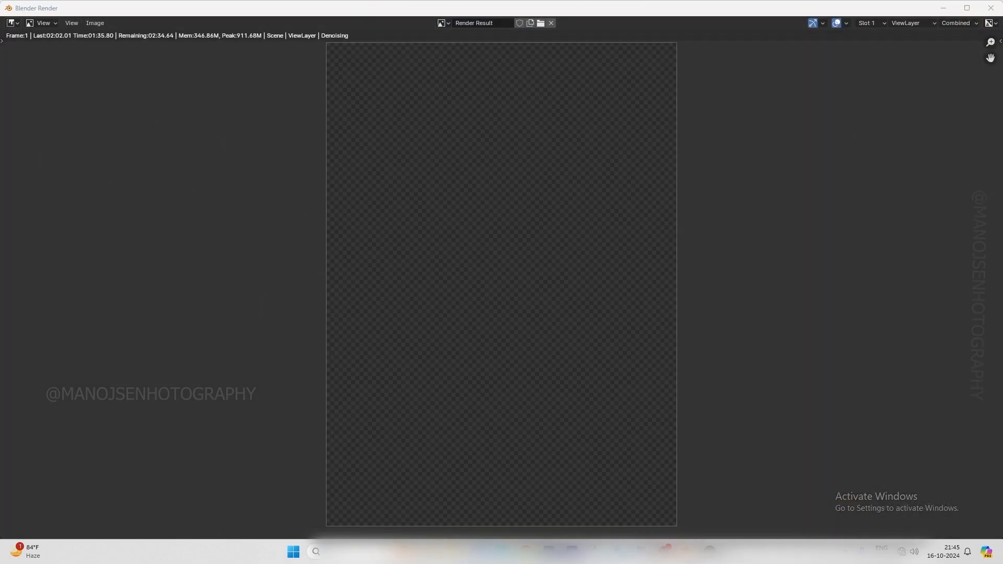
{"action": "mouse_move", "coordinate": [686, 549]}
{"action": "left_click", "coordinate": [634, 514]}
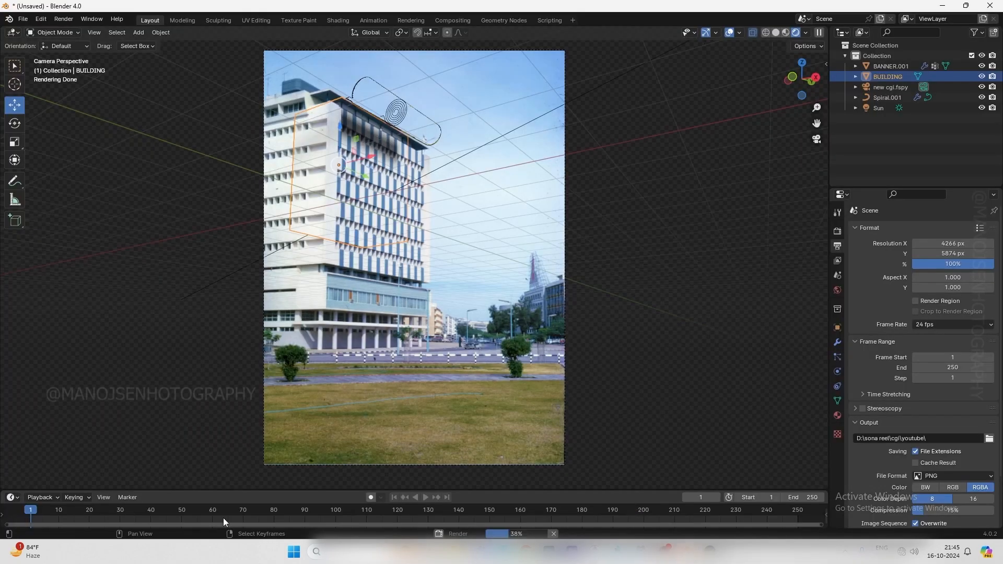